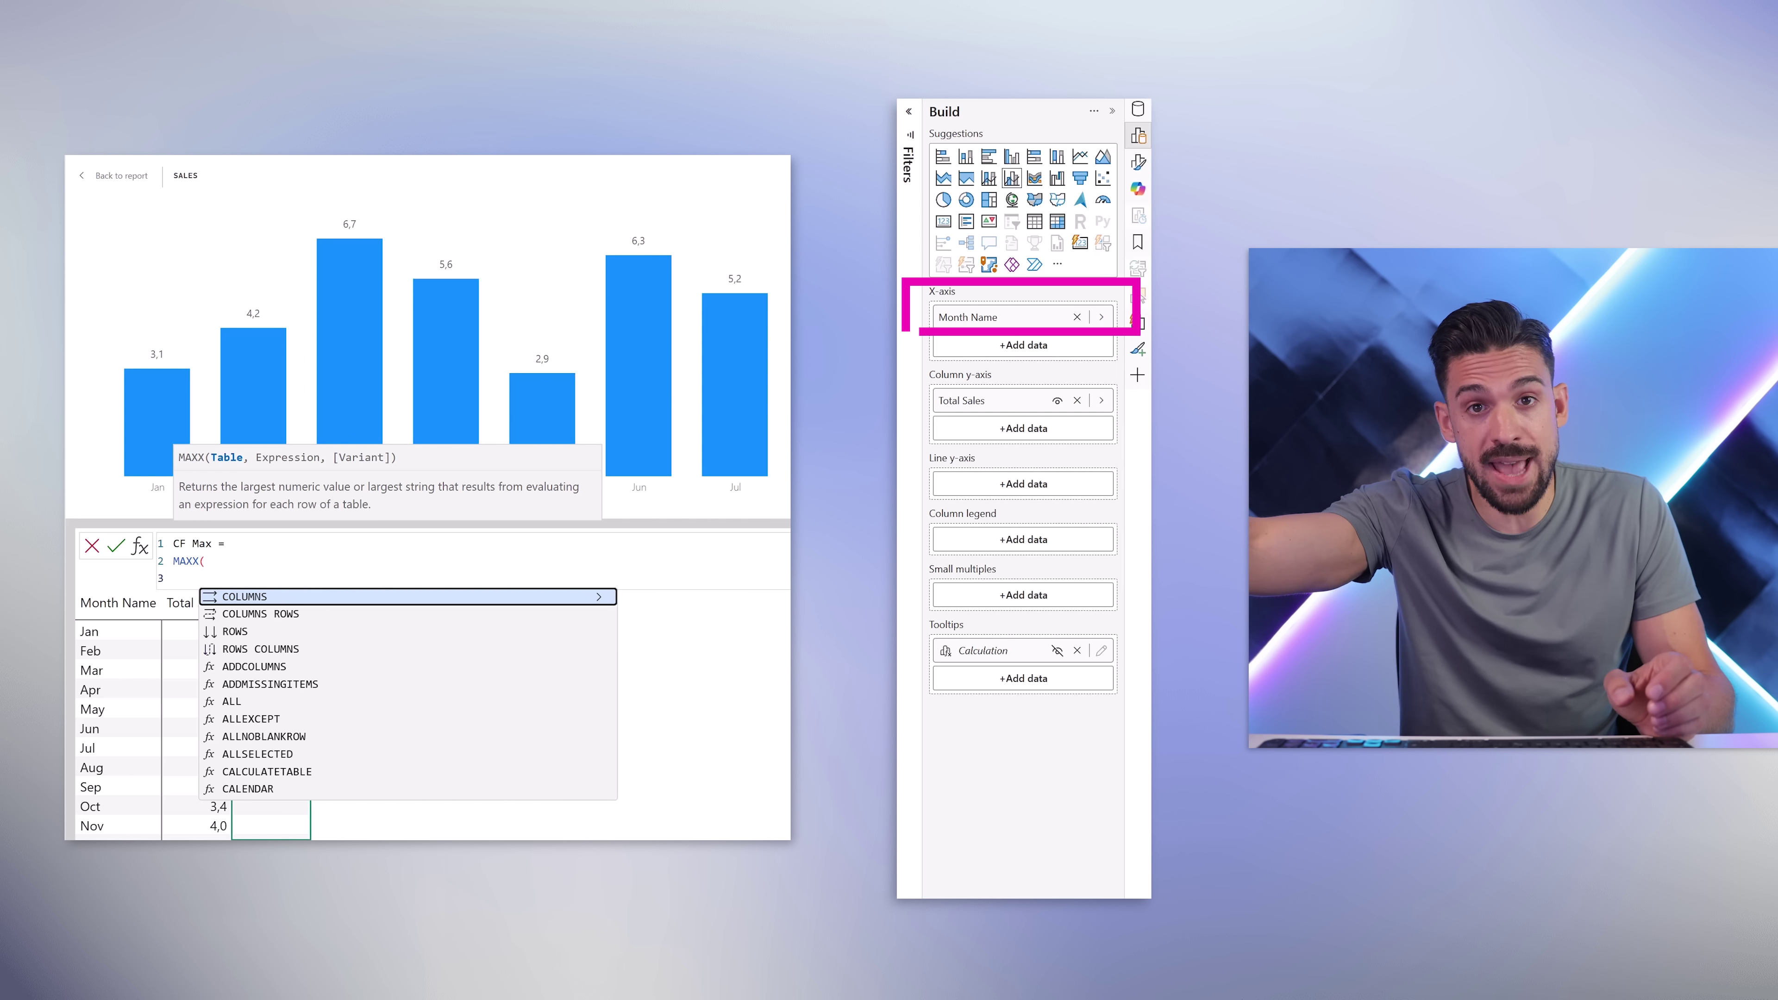
- Complete the CF Max formula as MAXX(ROWS, [Total Sales]) and commit it
text(ROWS)
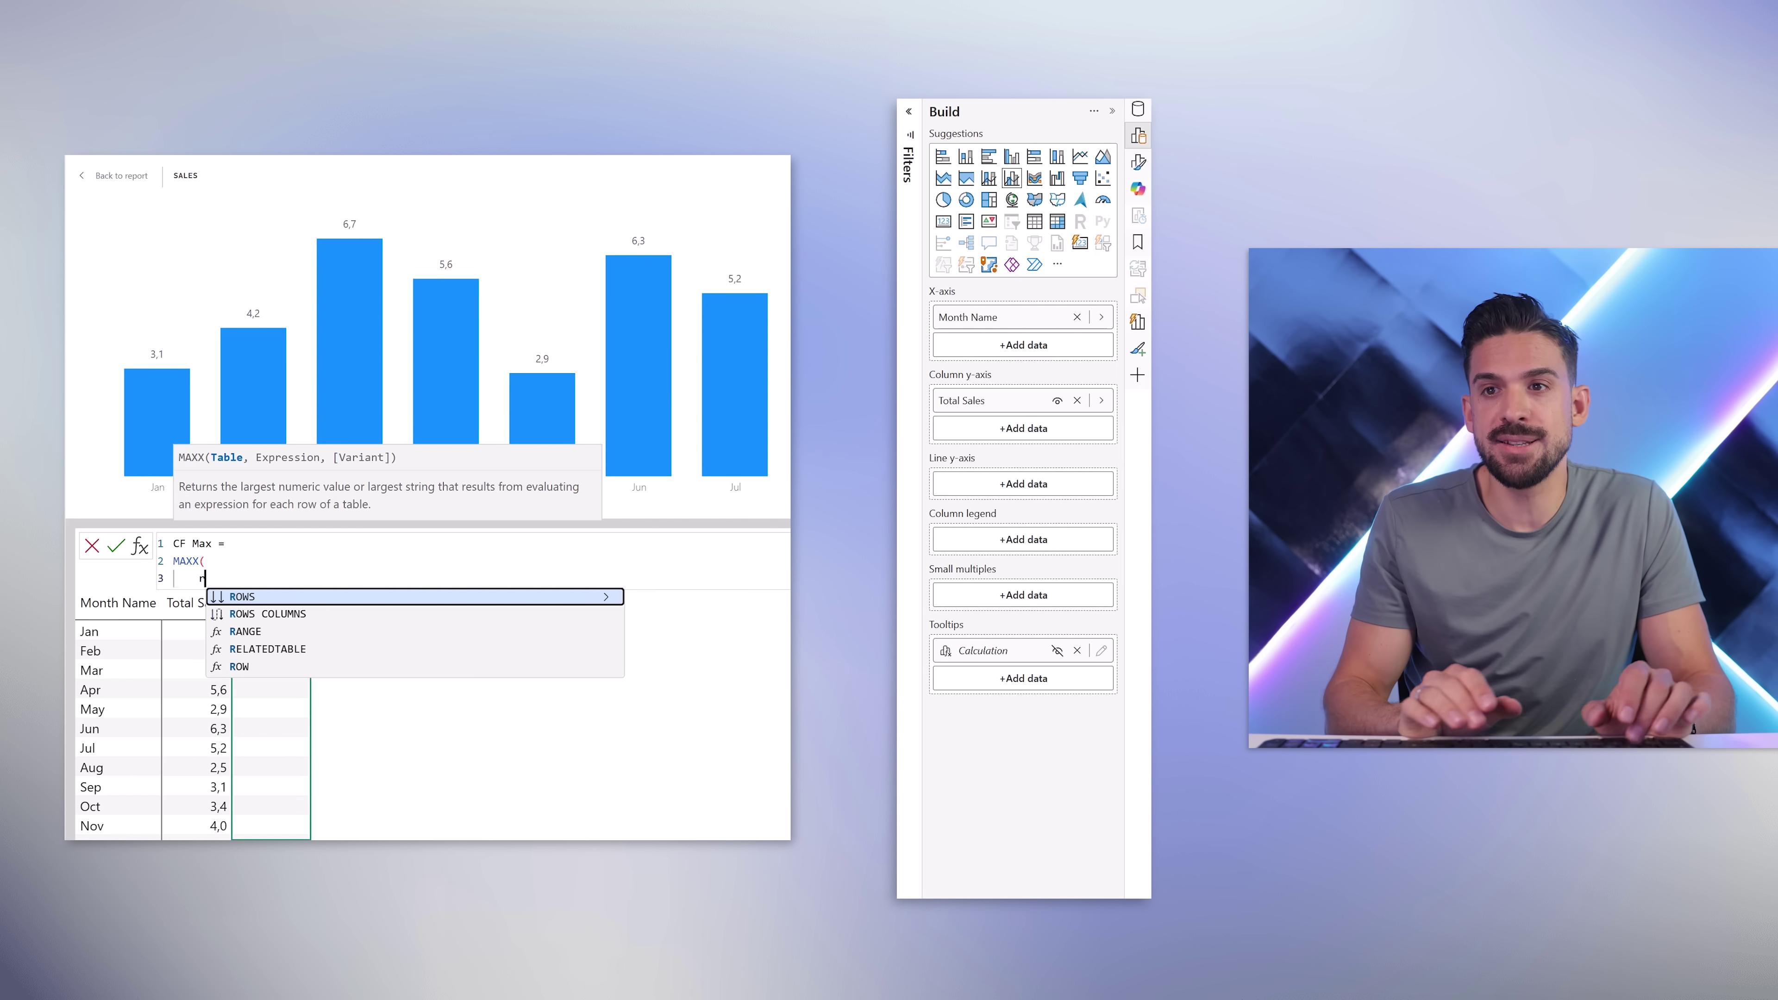
key(Tab)
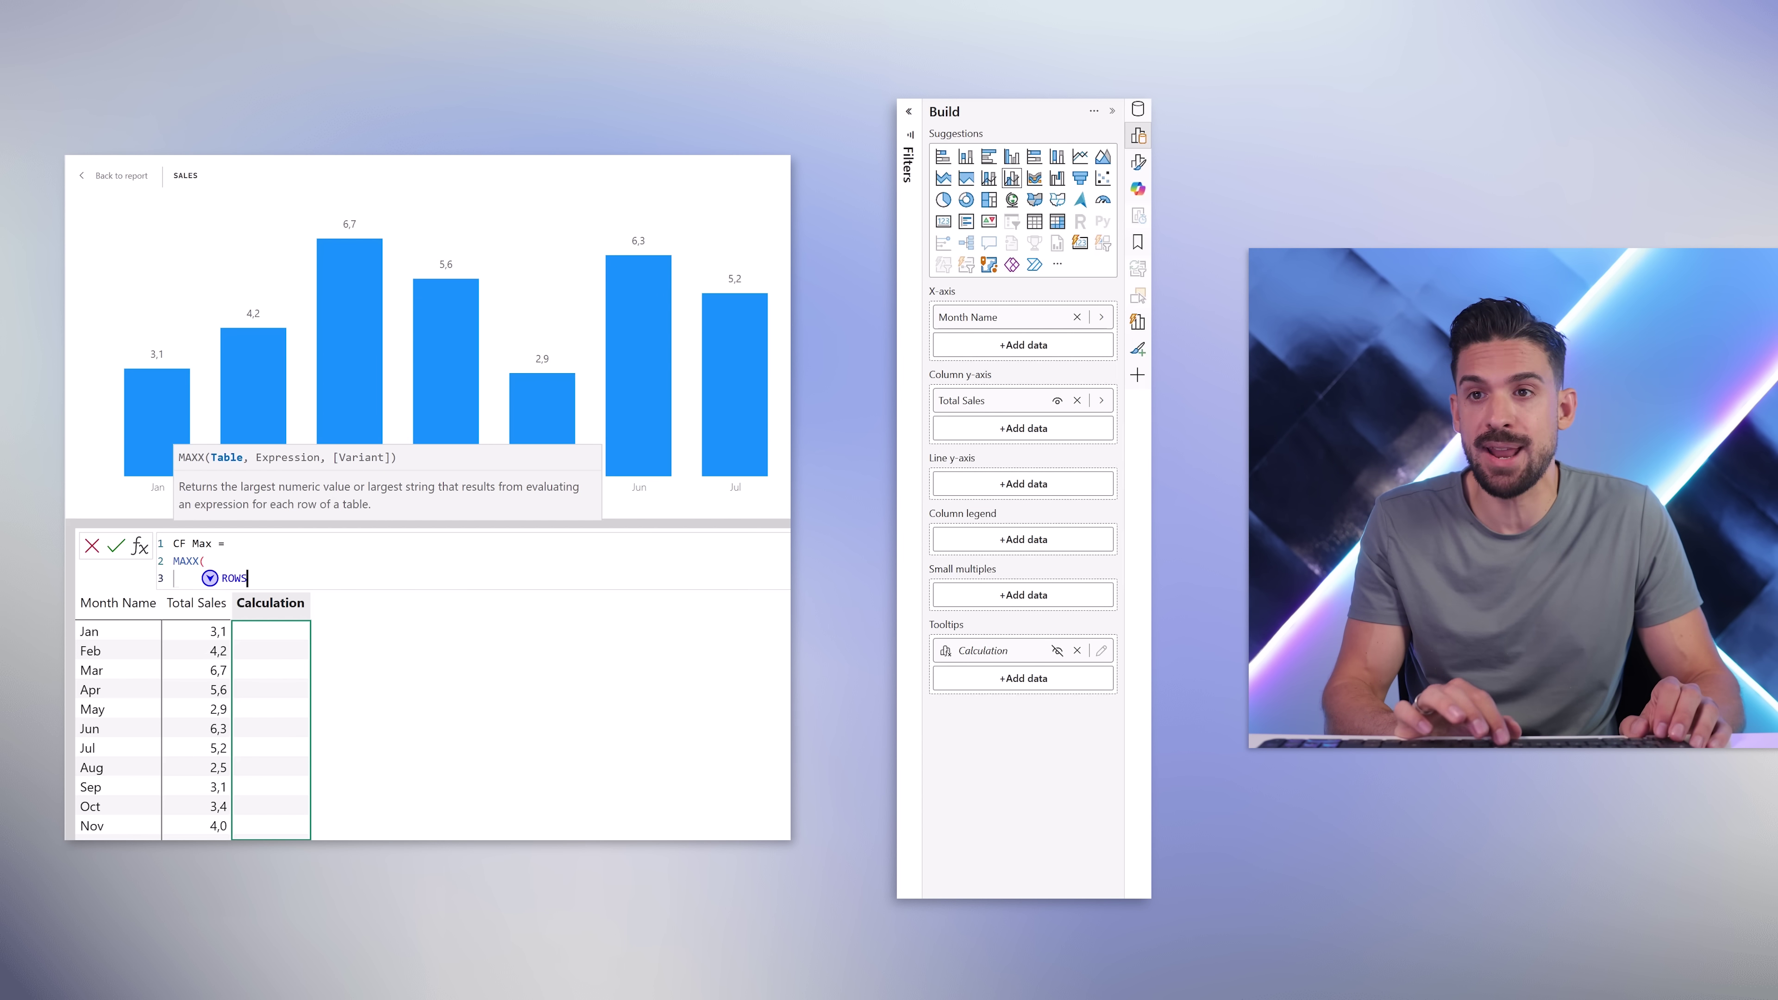
text(,)
key(Return)
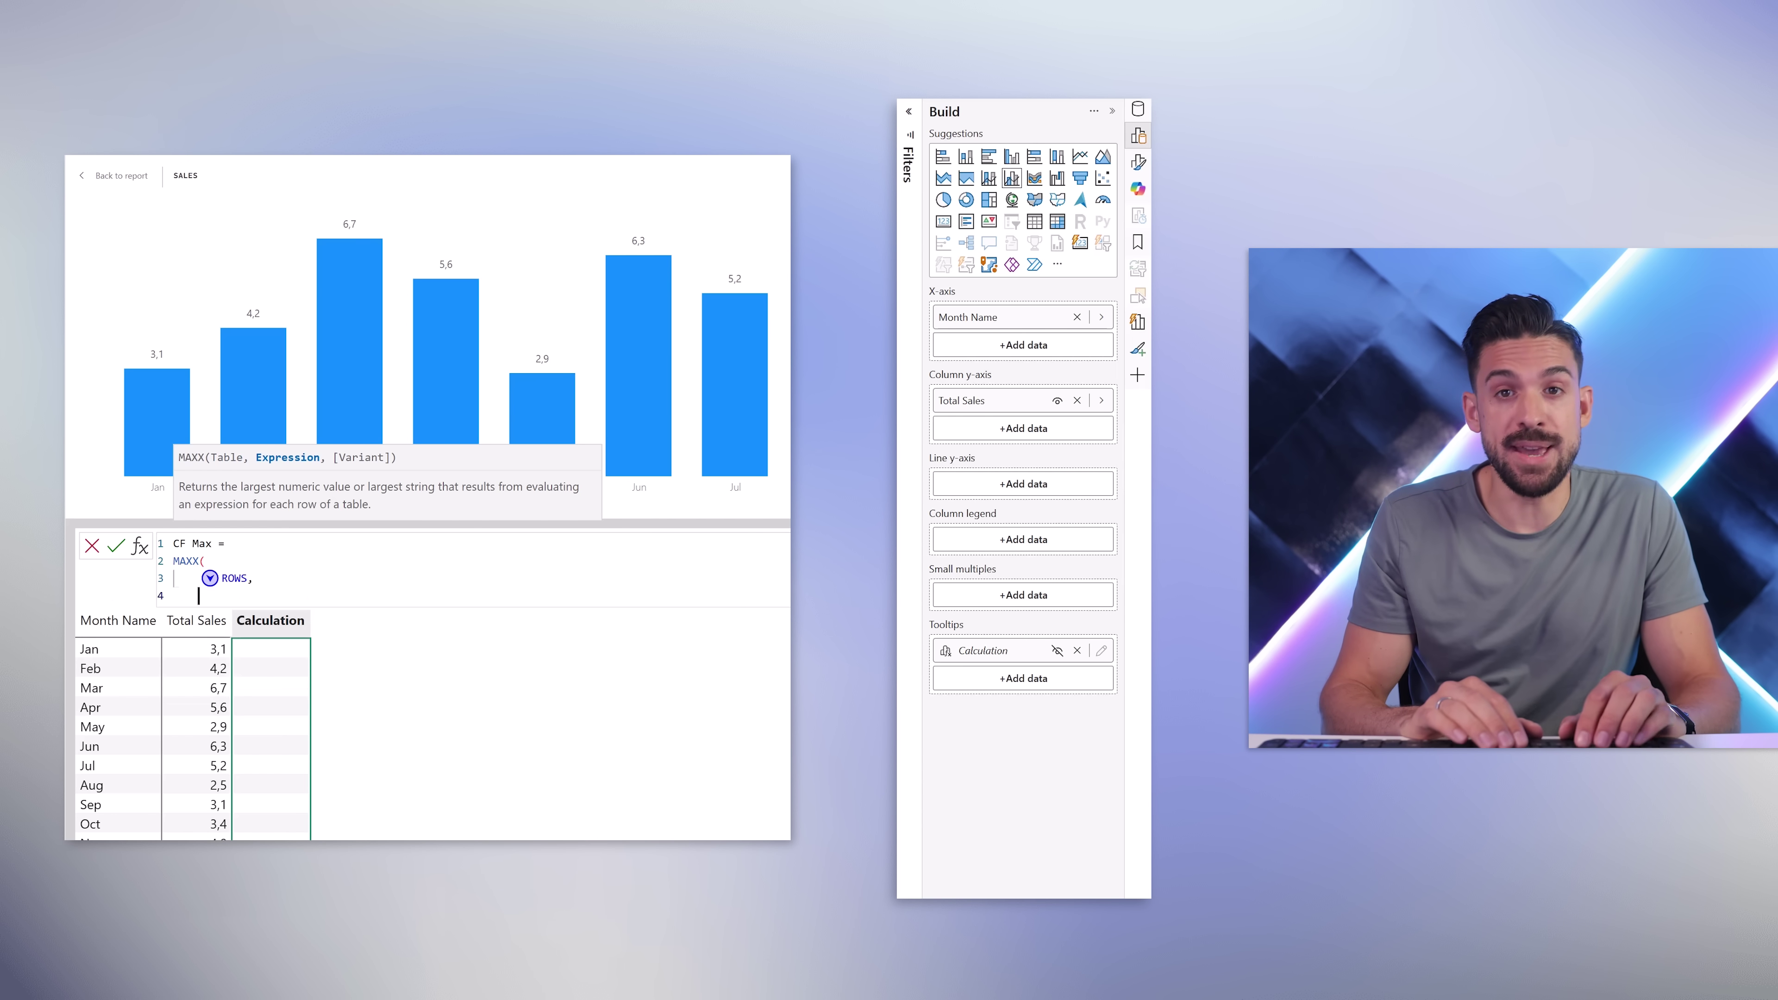
text([Total Sales])
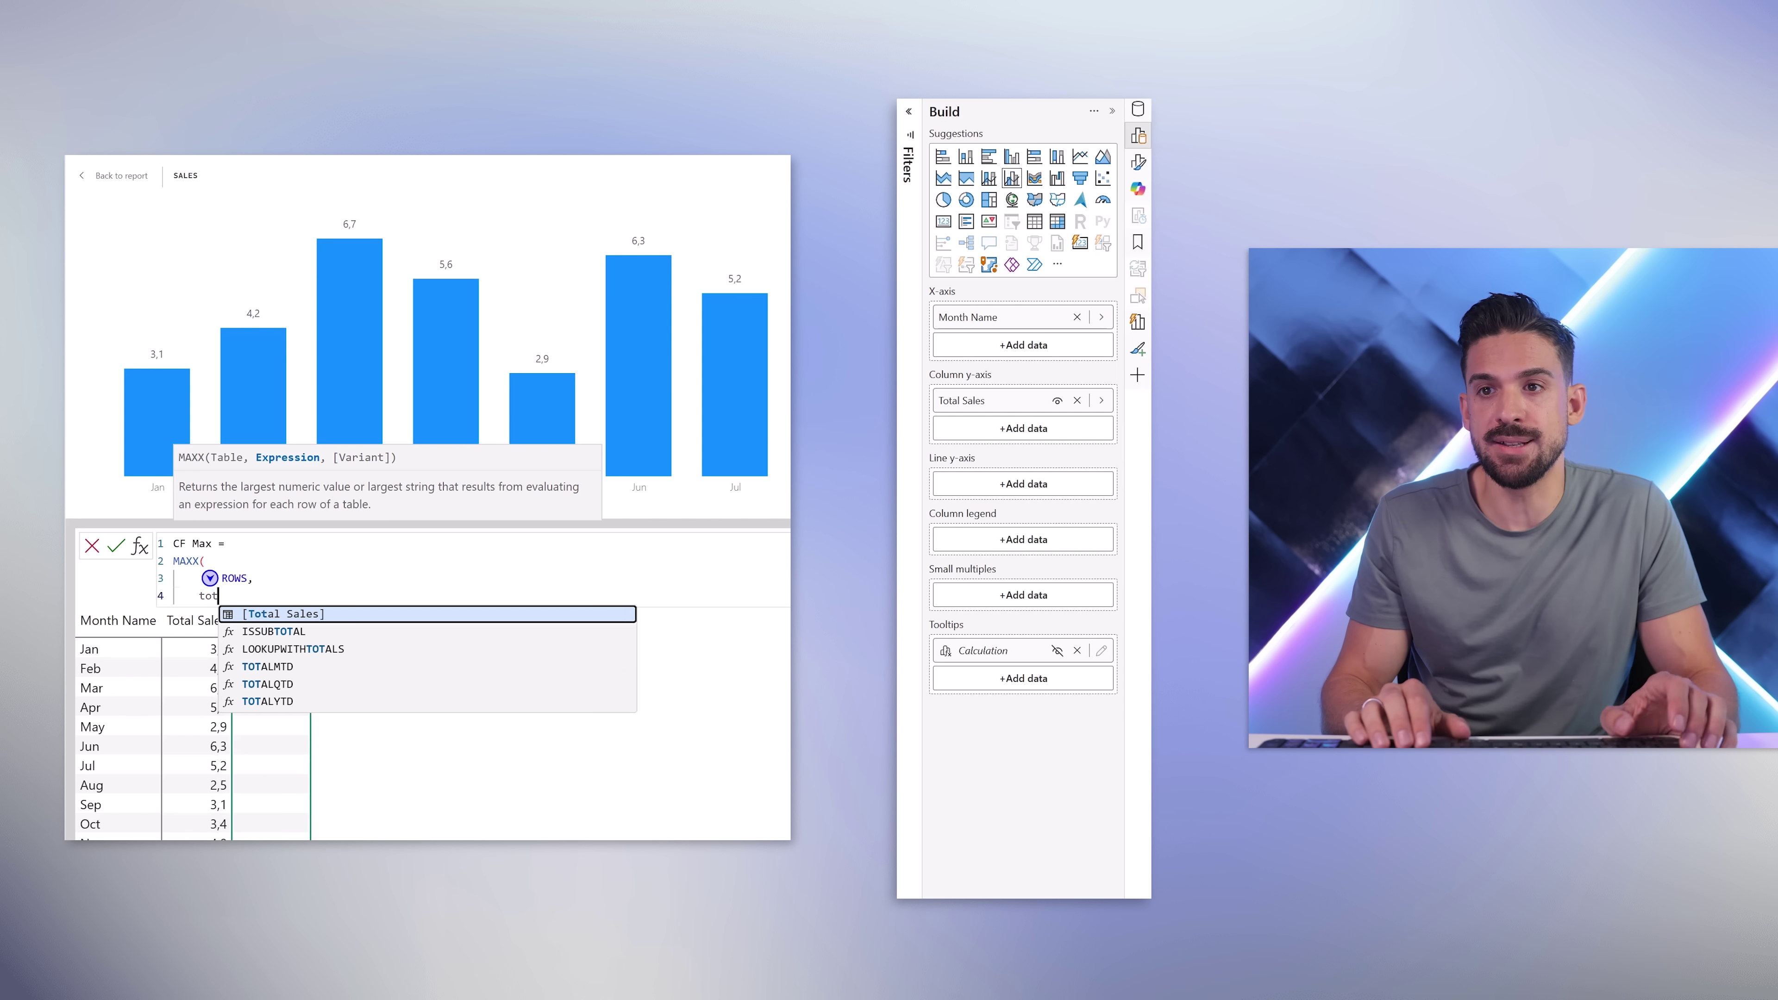
key(Return)
text())
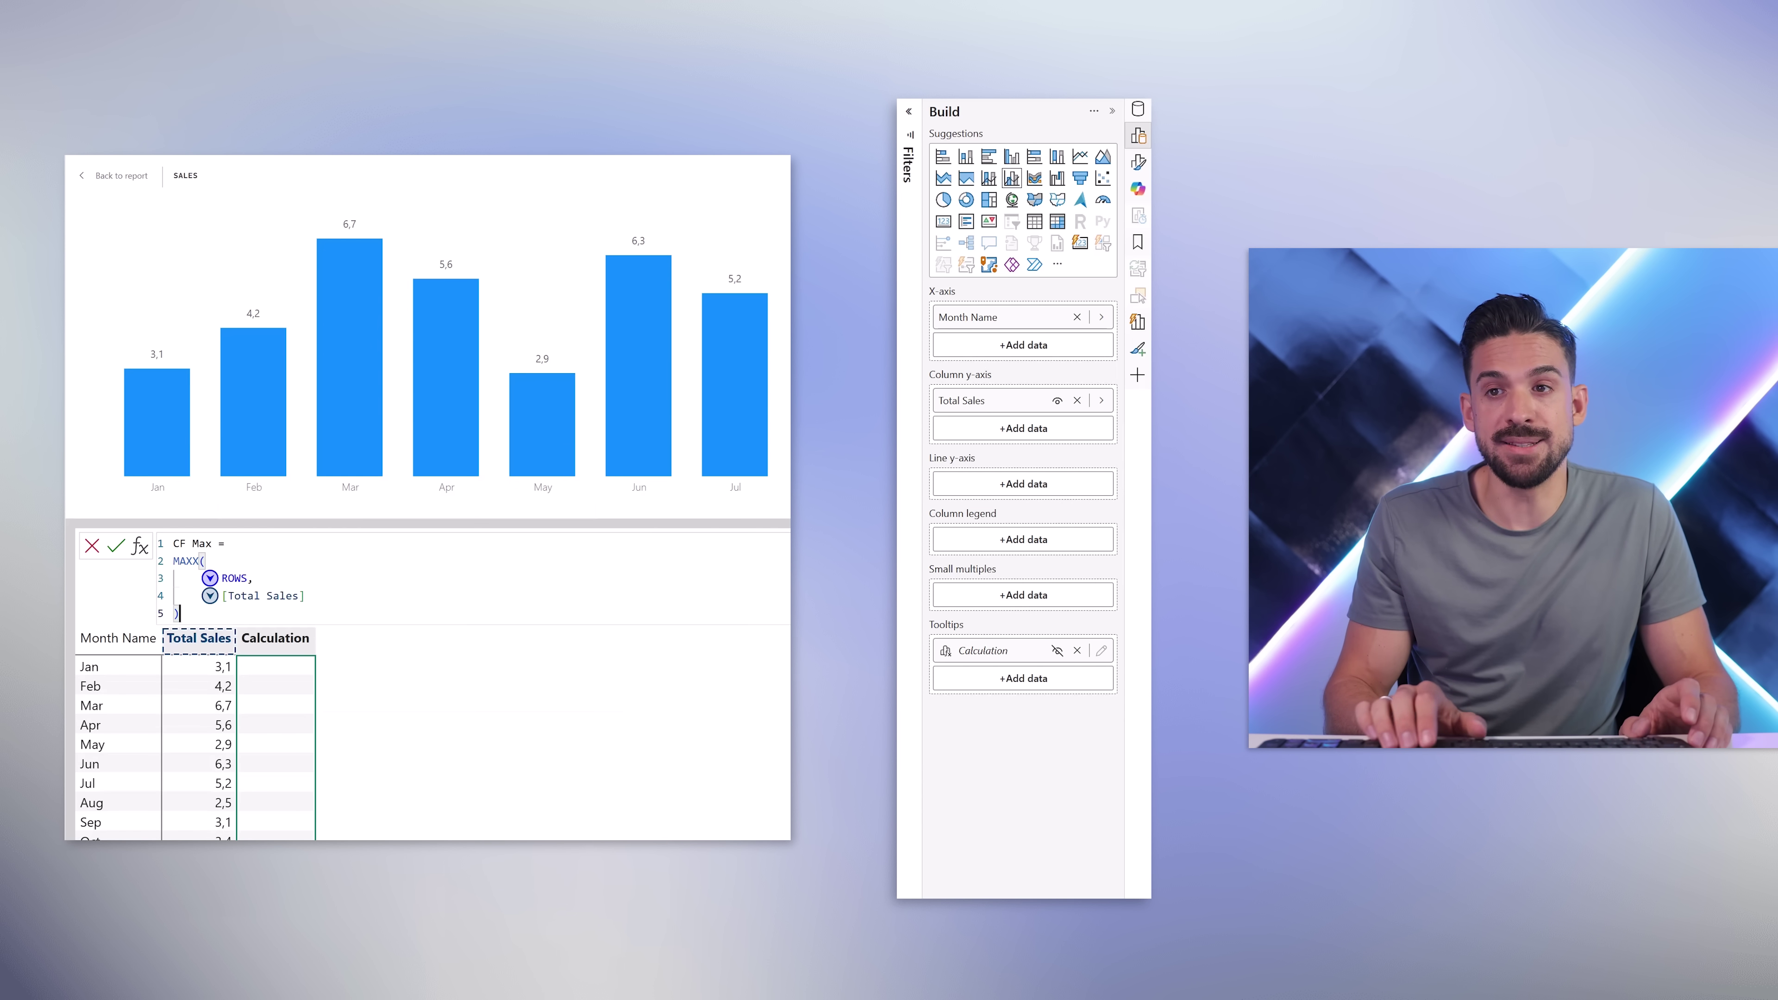
key(Return)
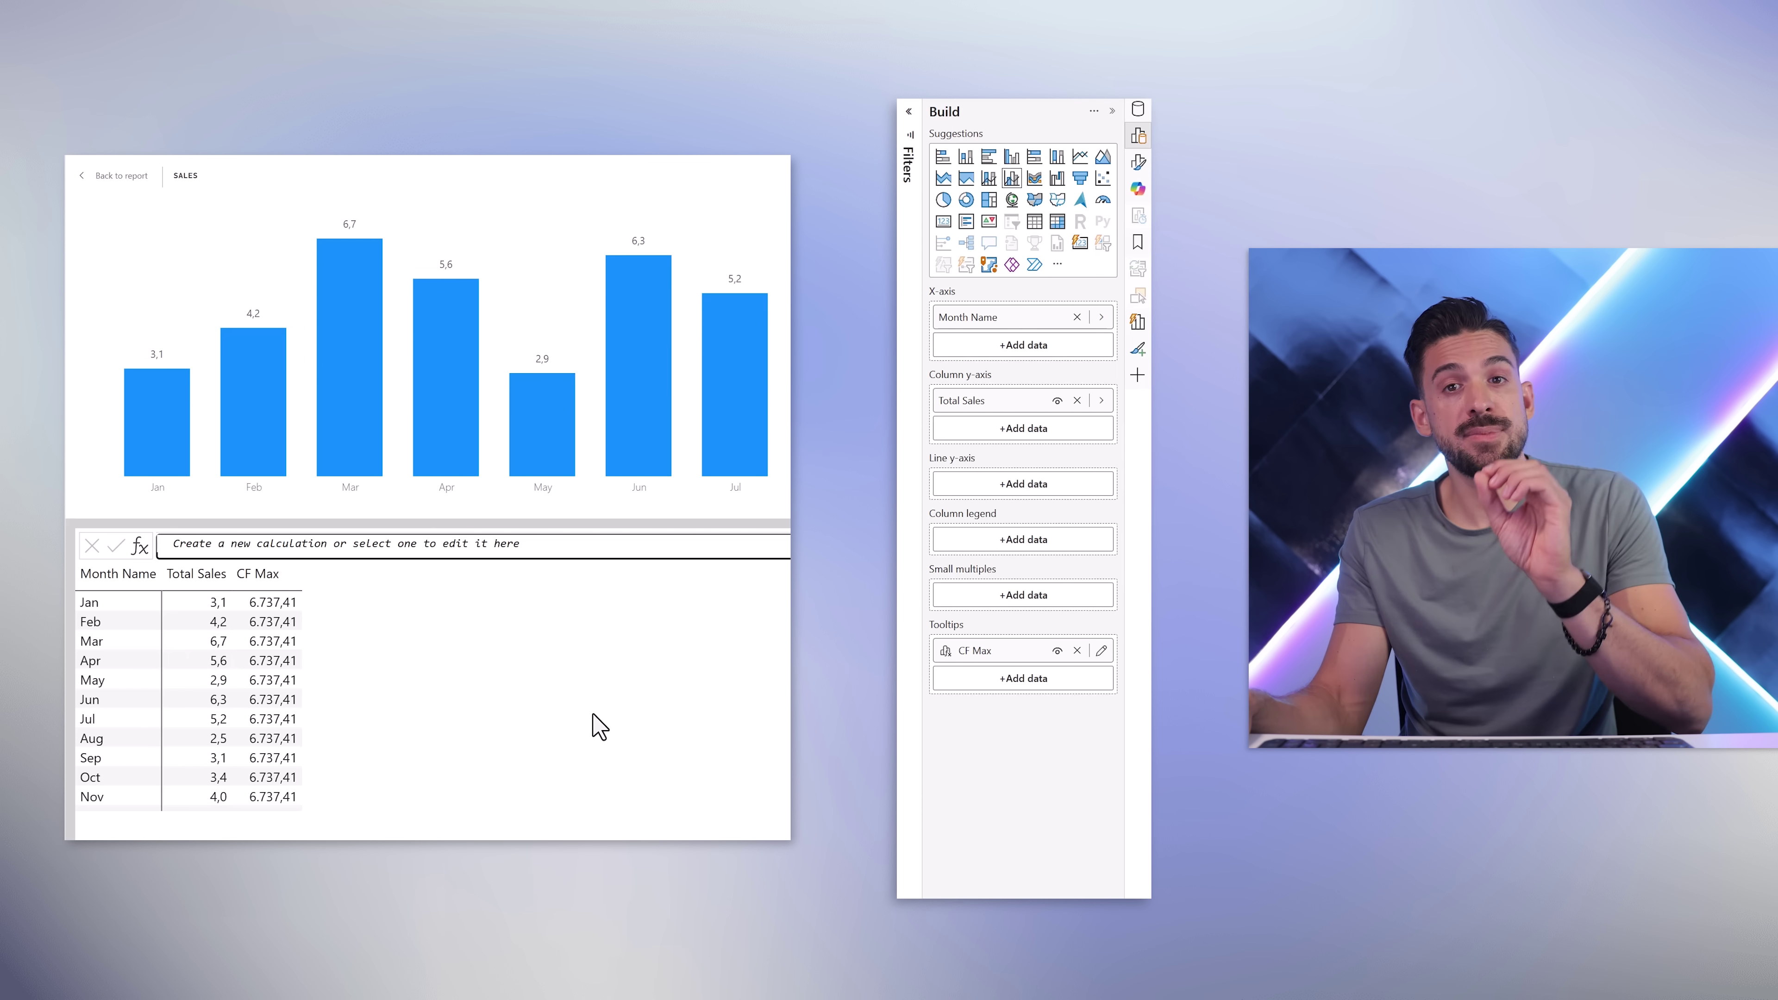
- In the CF Max formula, insert 'IF([Total Sales] =' before the MAXX expression
click(1101, 651)
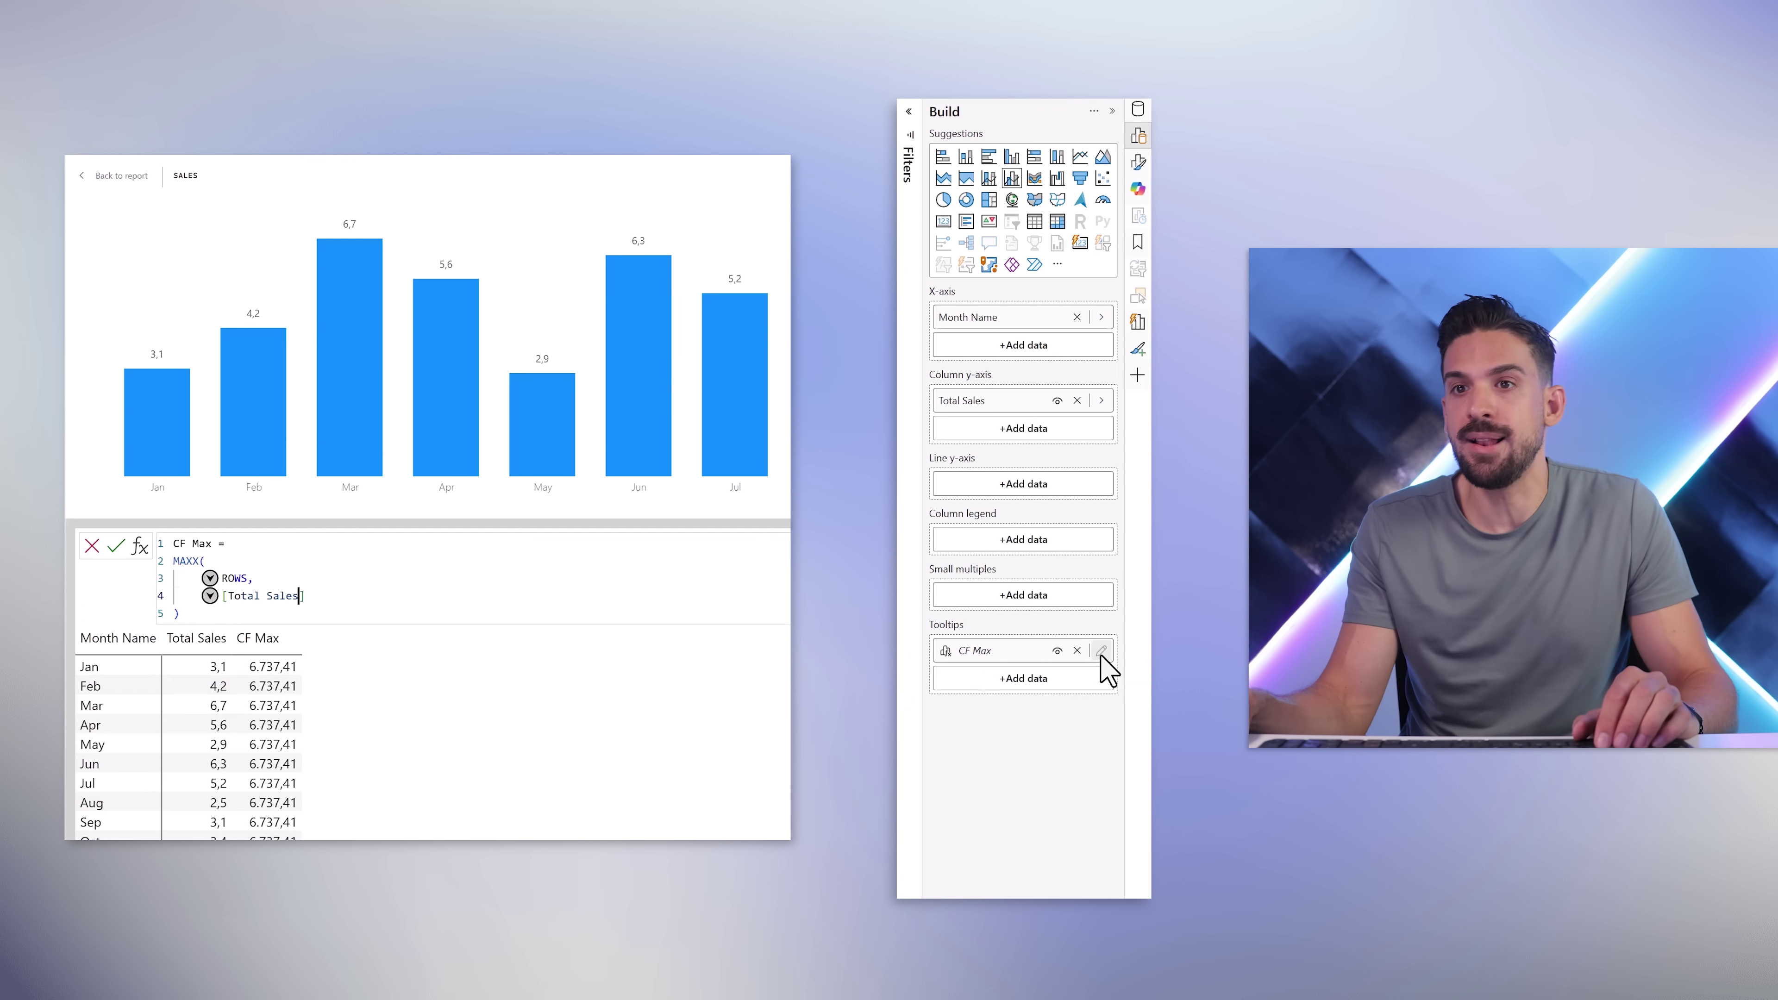
click(257, 544)
key(shift+Return)
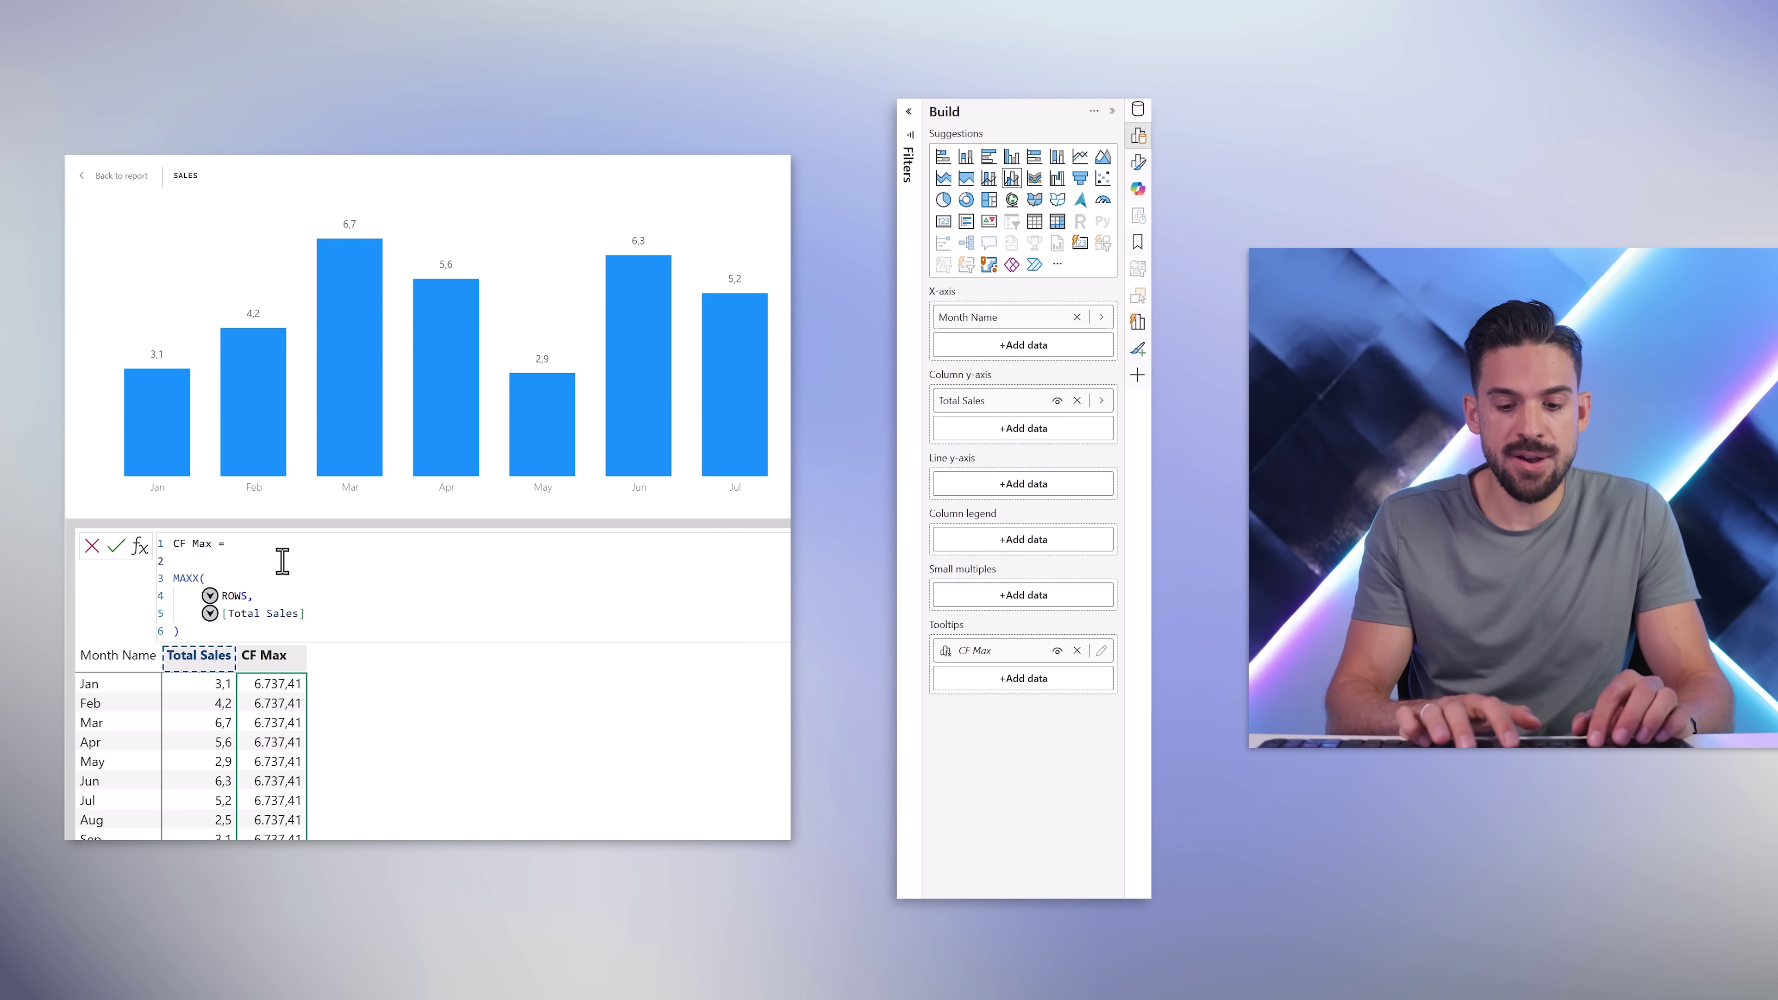
text(IF()
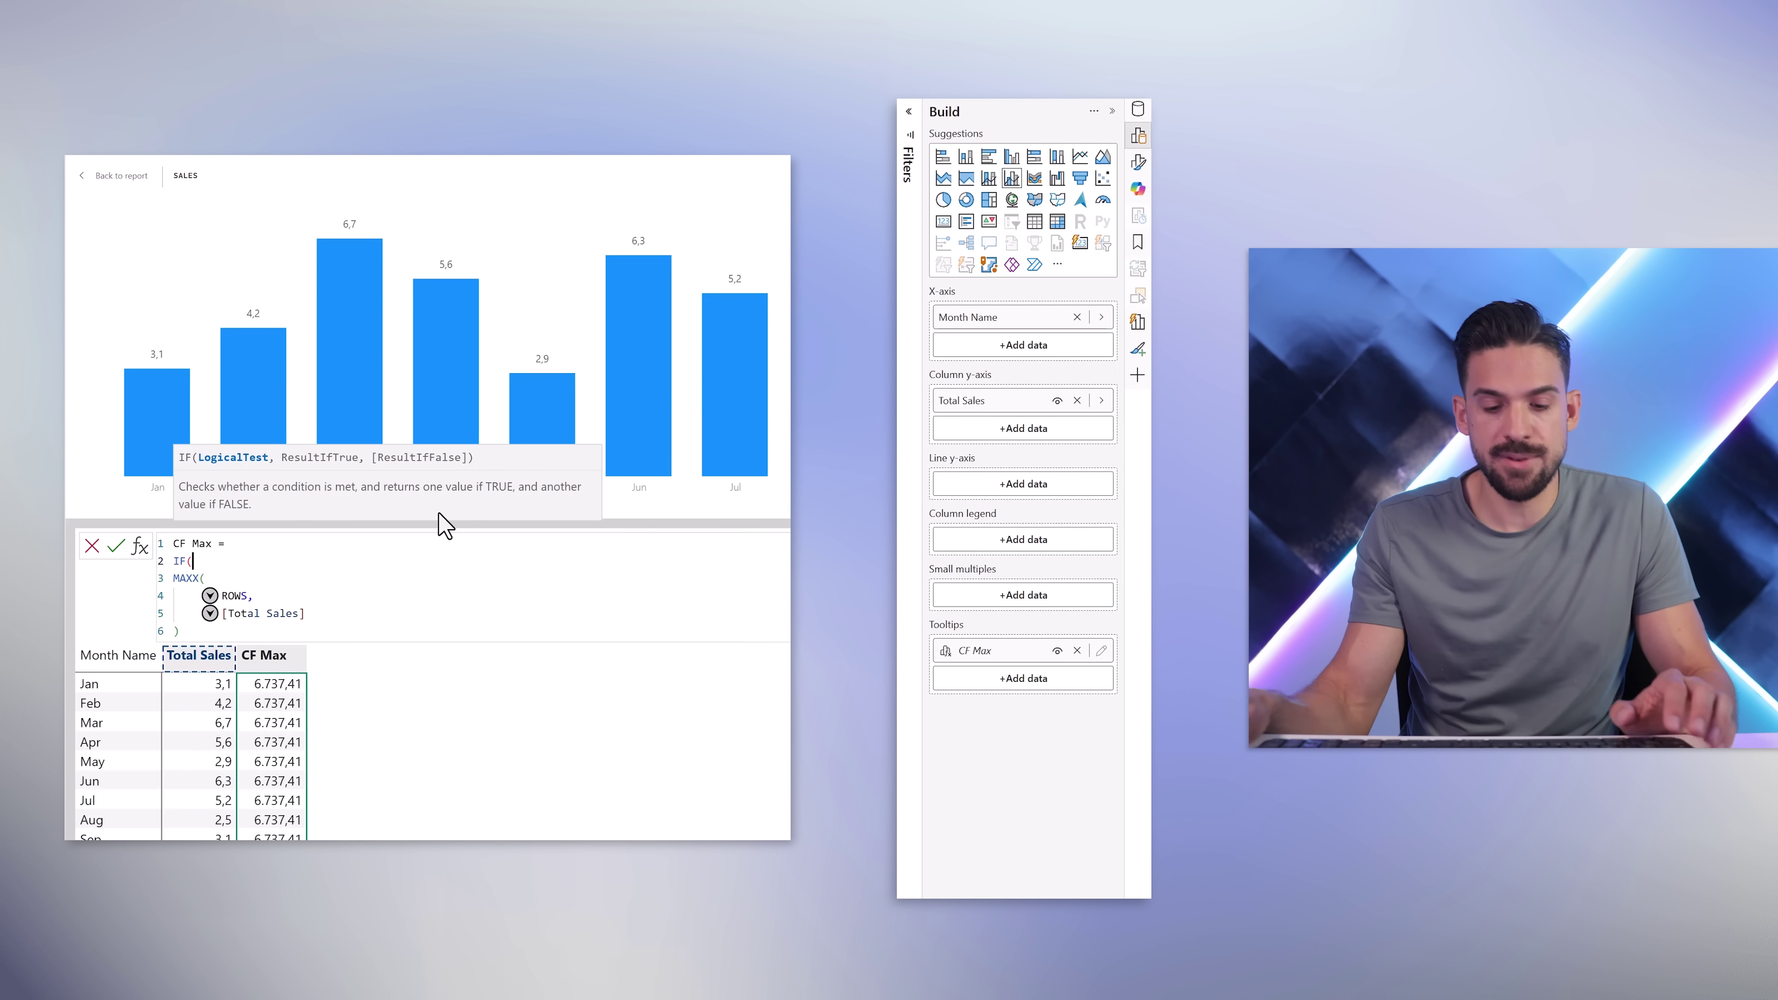
key(shift+Return)
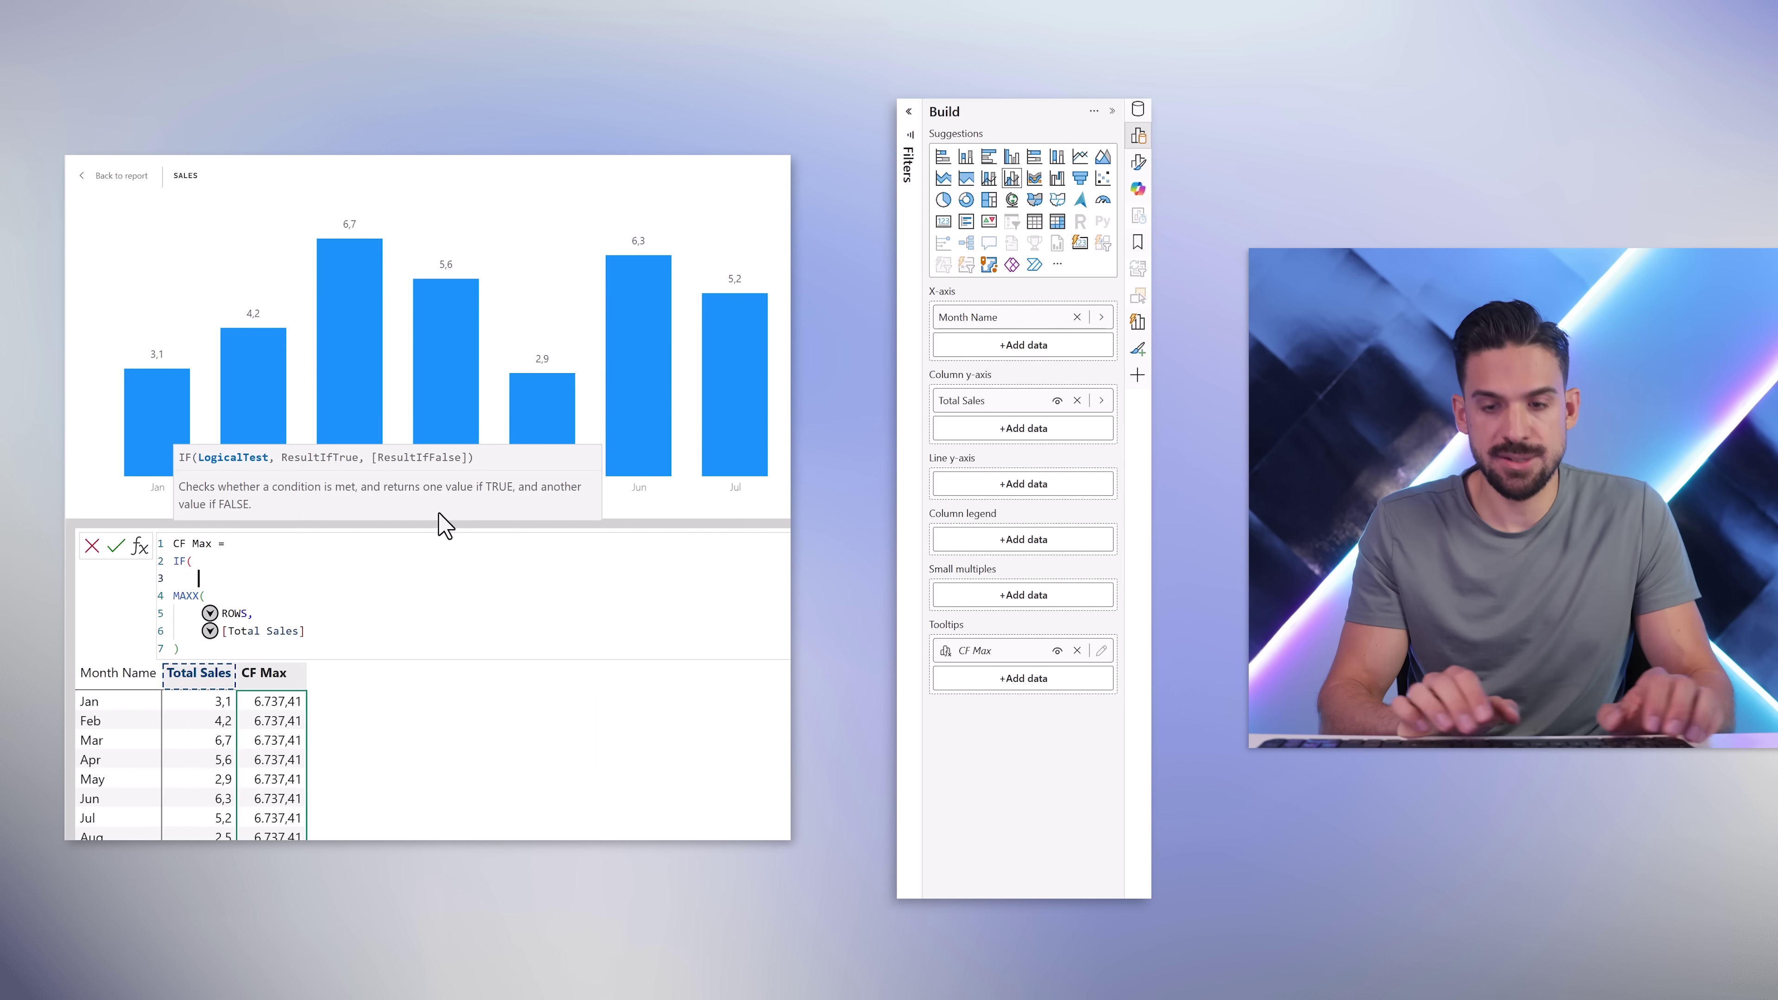
text([Total Sales])
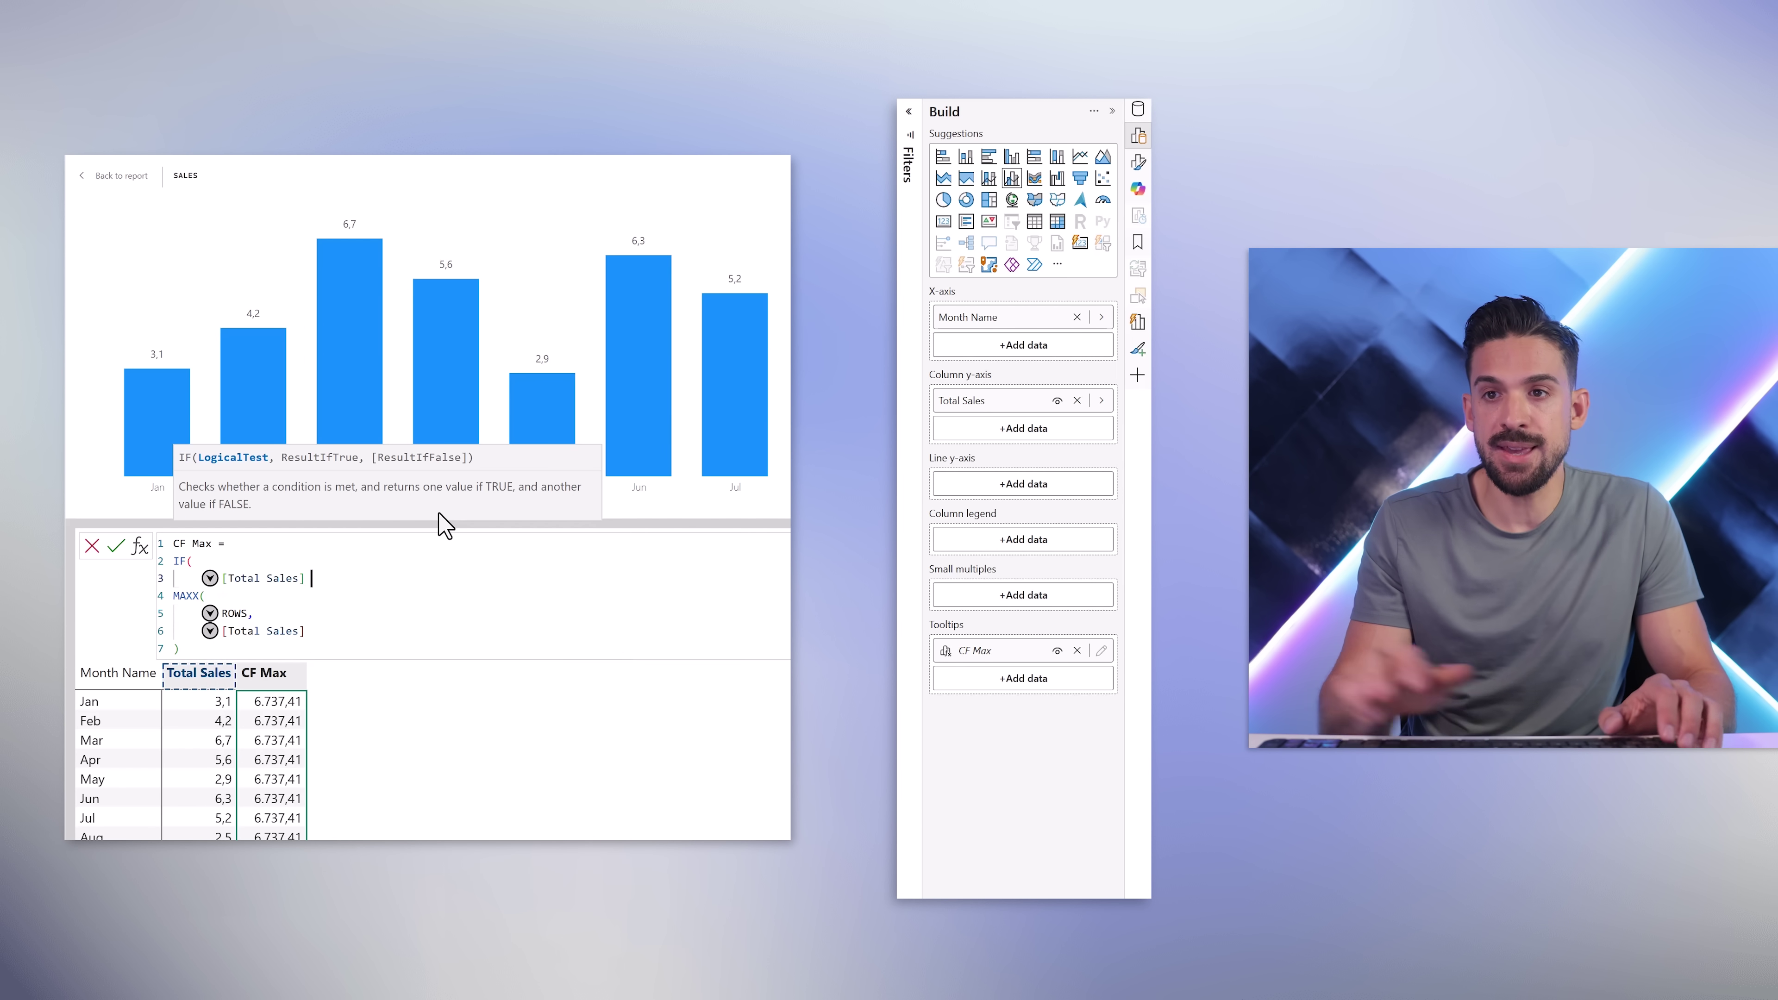
text( =)
- Indent the MAXX block, add the "LightGreen" result, close the IF and commit
drag(192, 649, 147, 595)
key(Tab)
click(235, 648)
text(,)
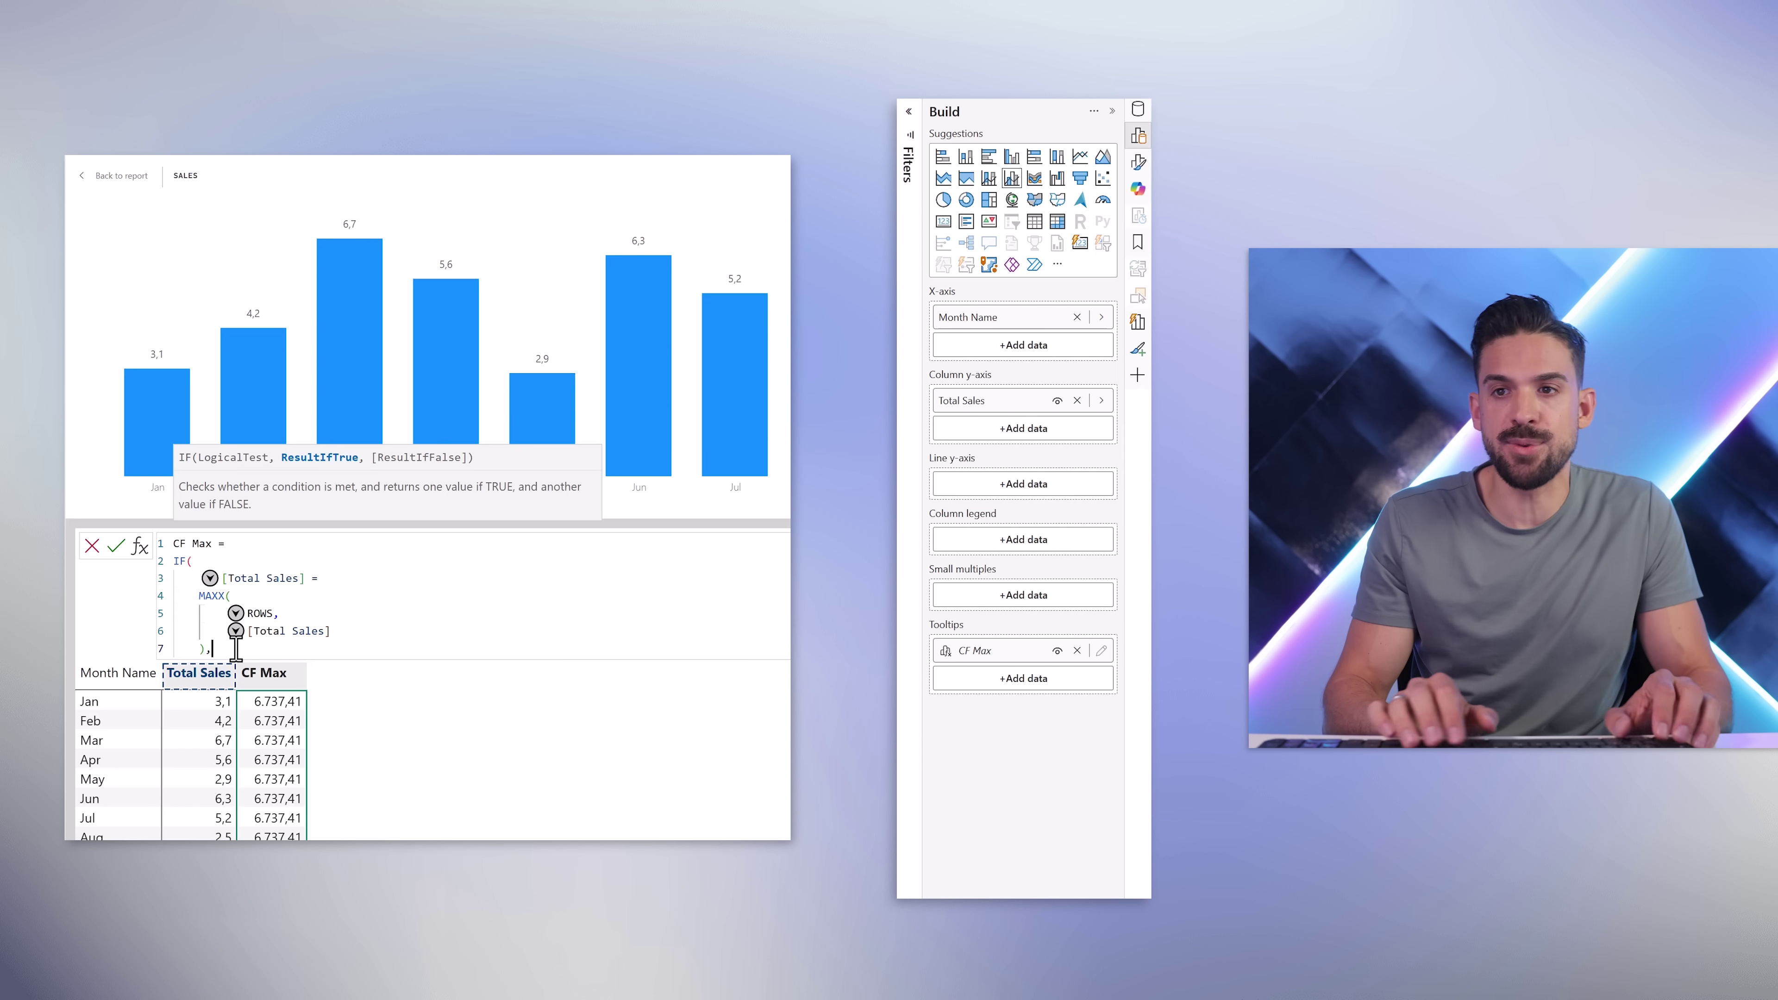
key(Return)
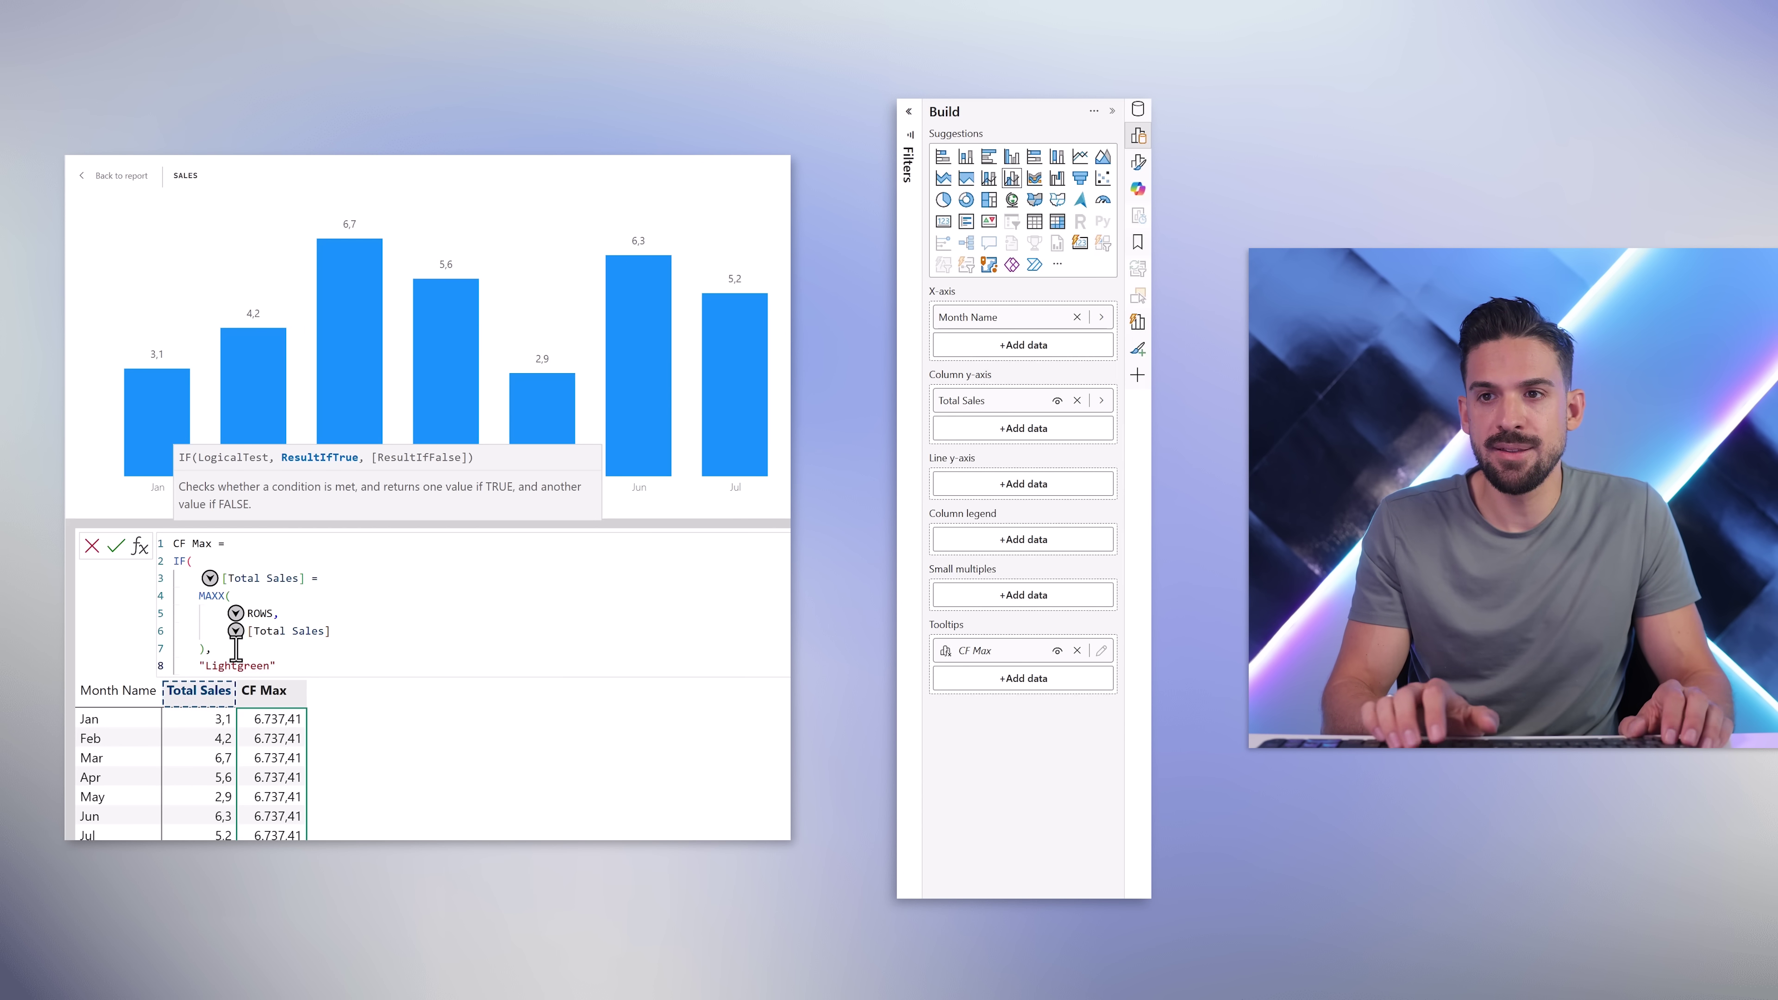
key(Return)
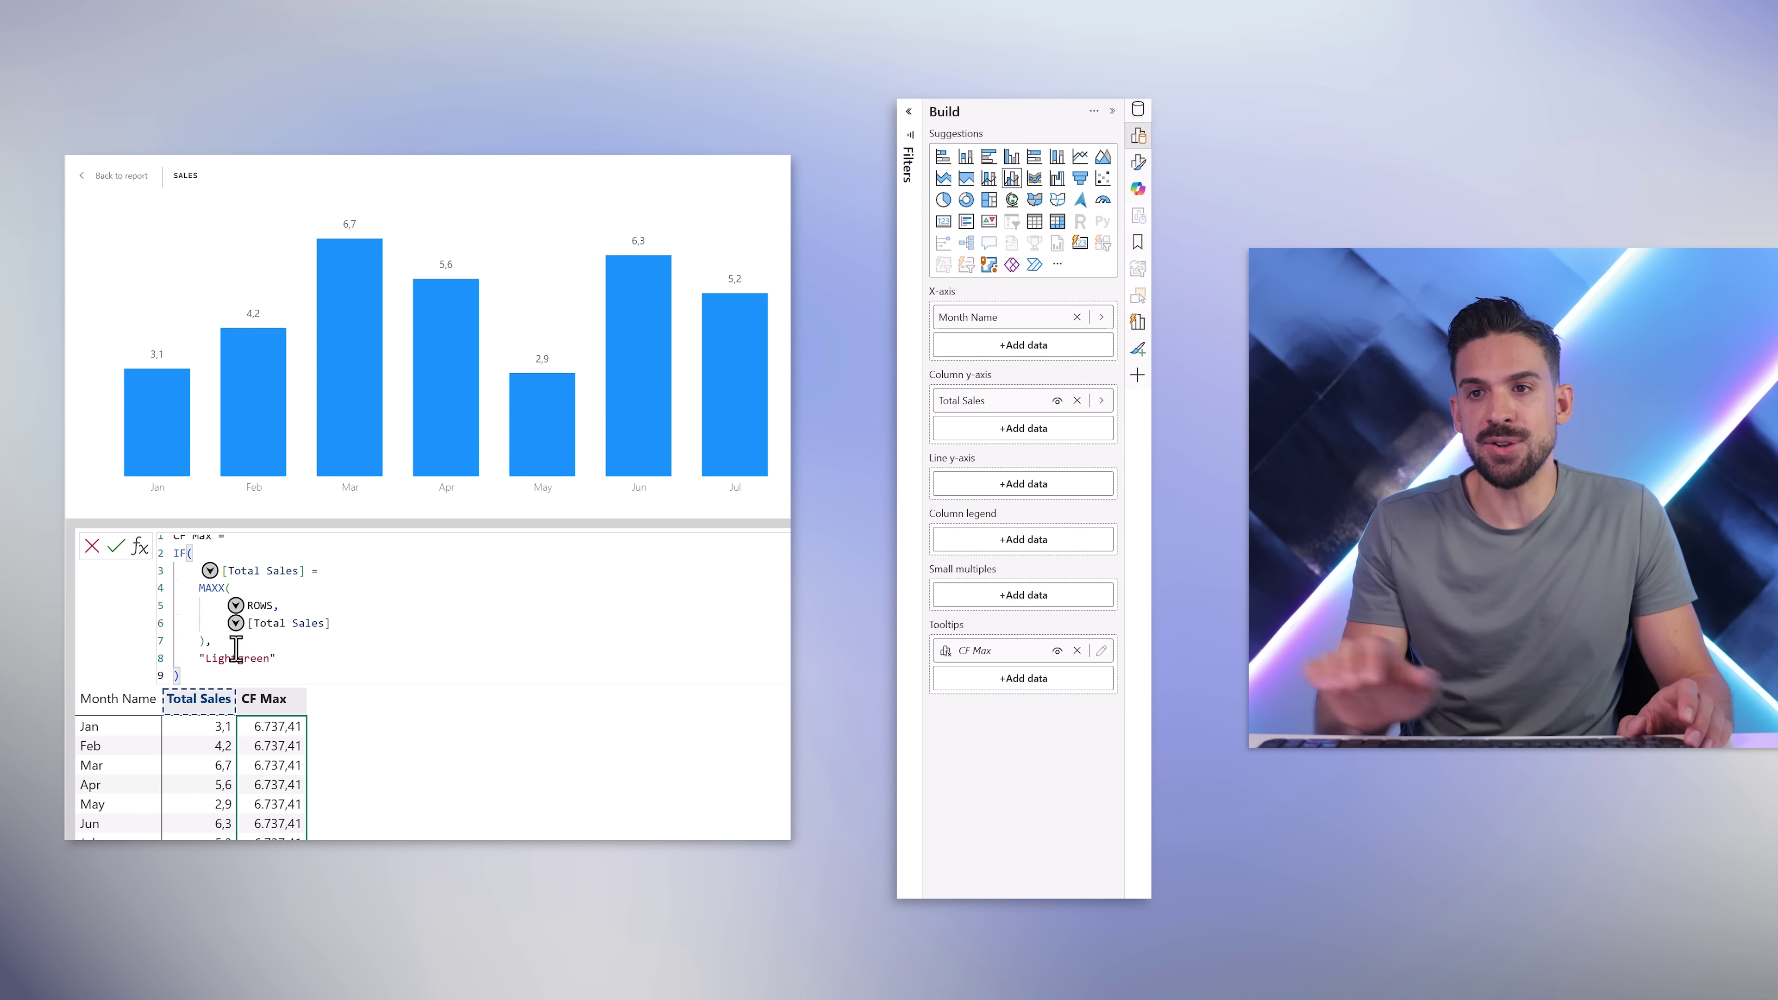
key(Return)
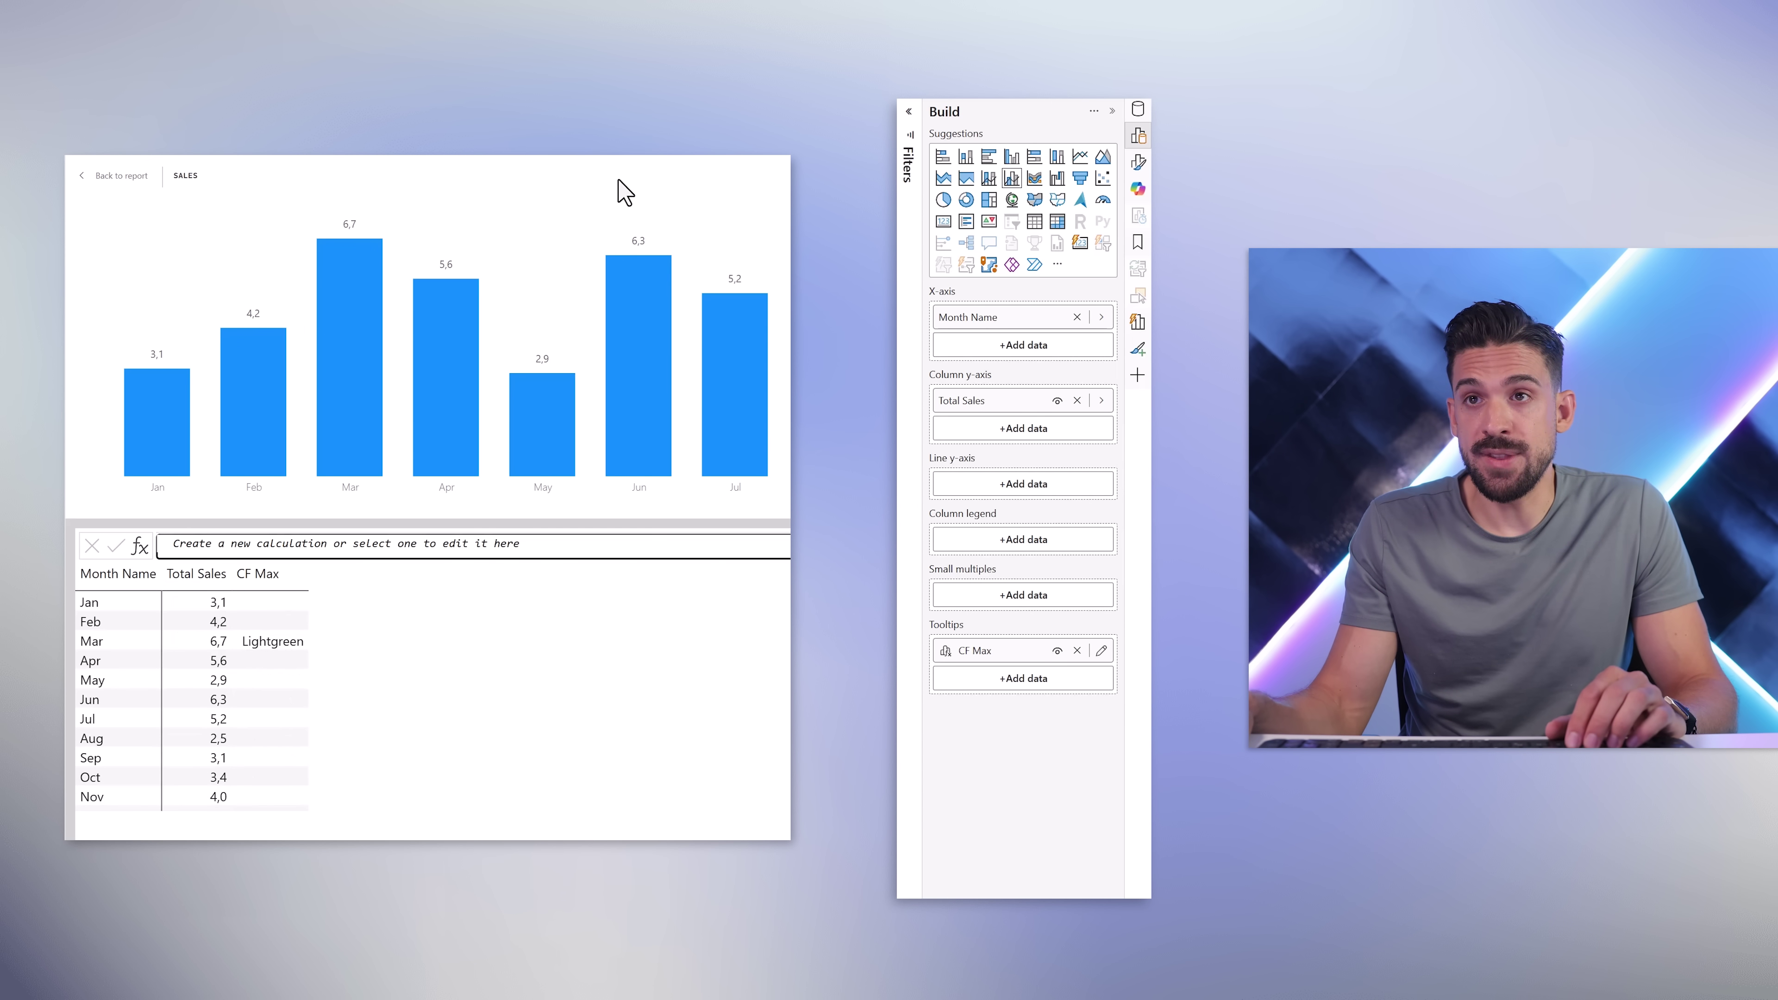
- Set the column colour to Field value based on CF Max, then cancel unapplied
click(1137, 162)
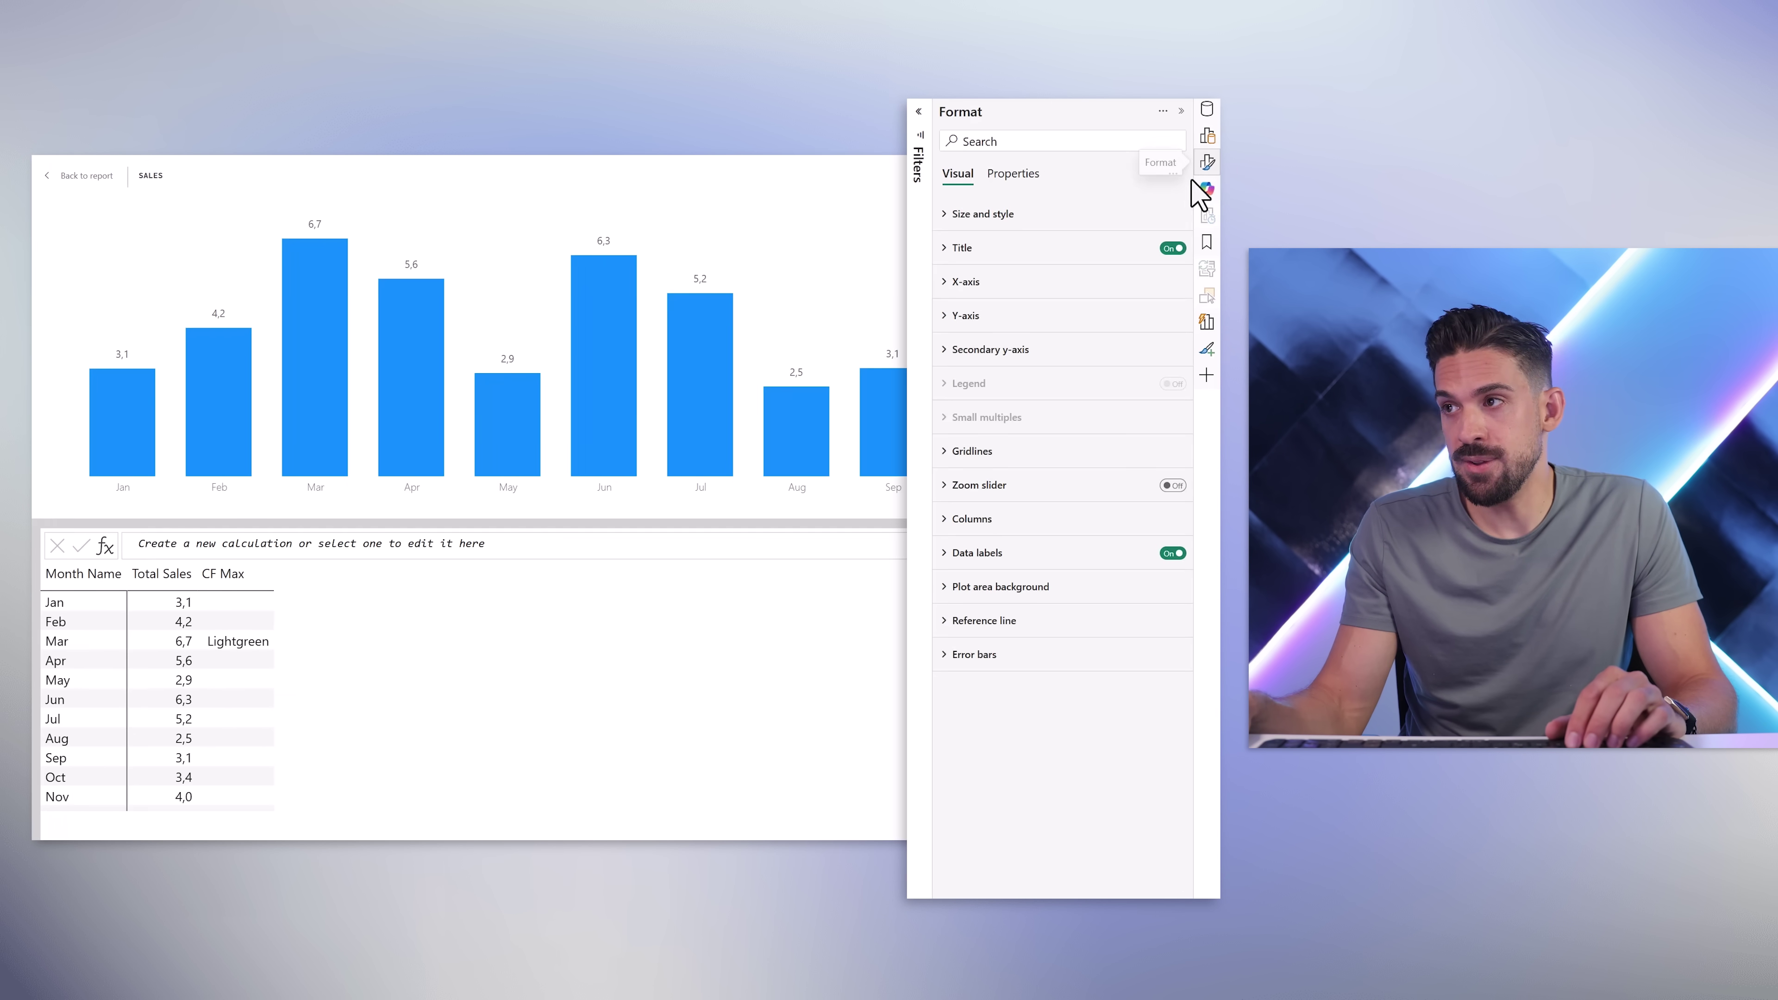
click(980, 519)
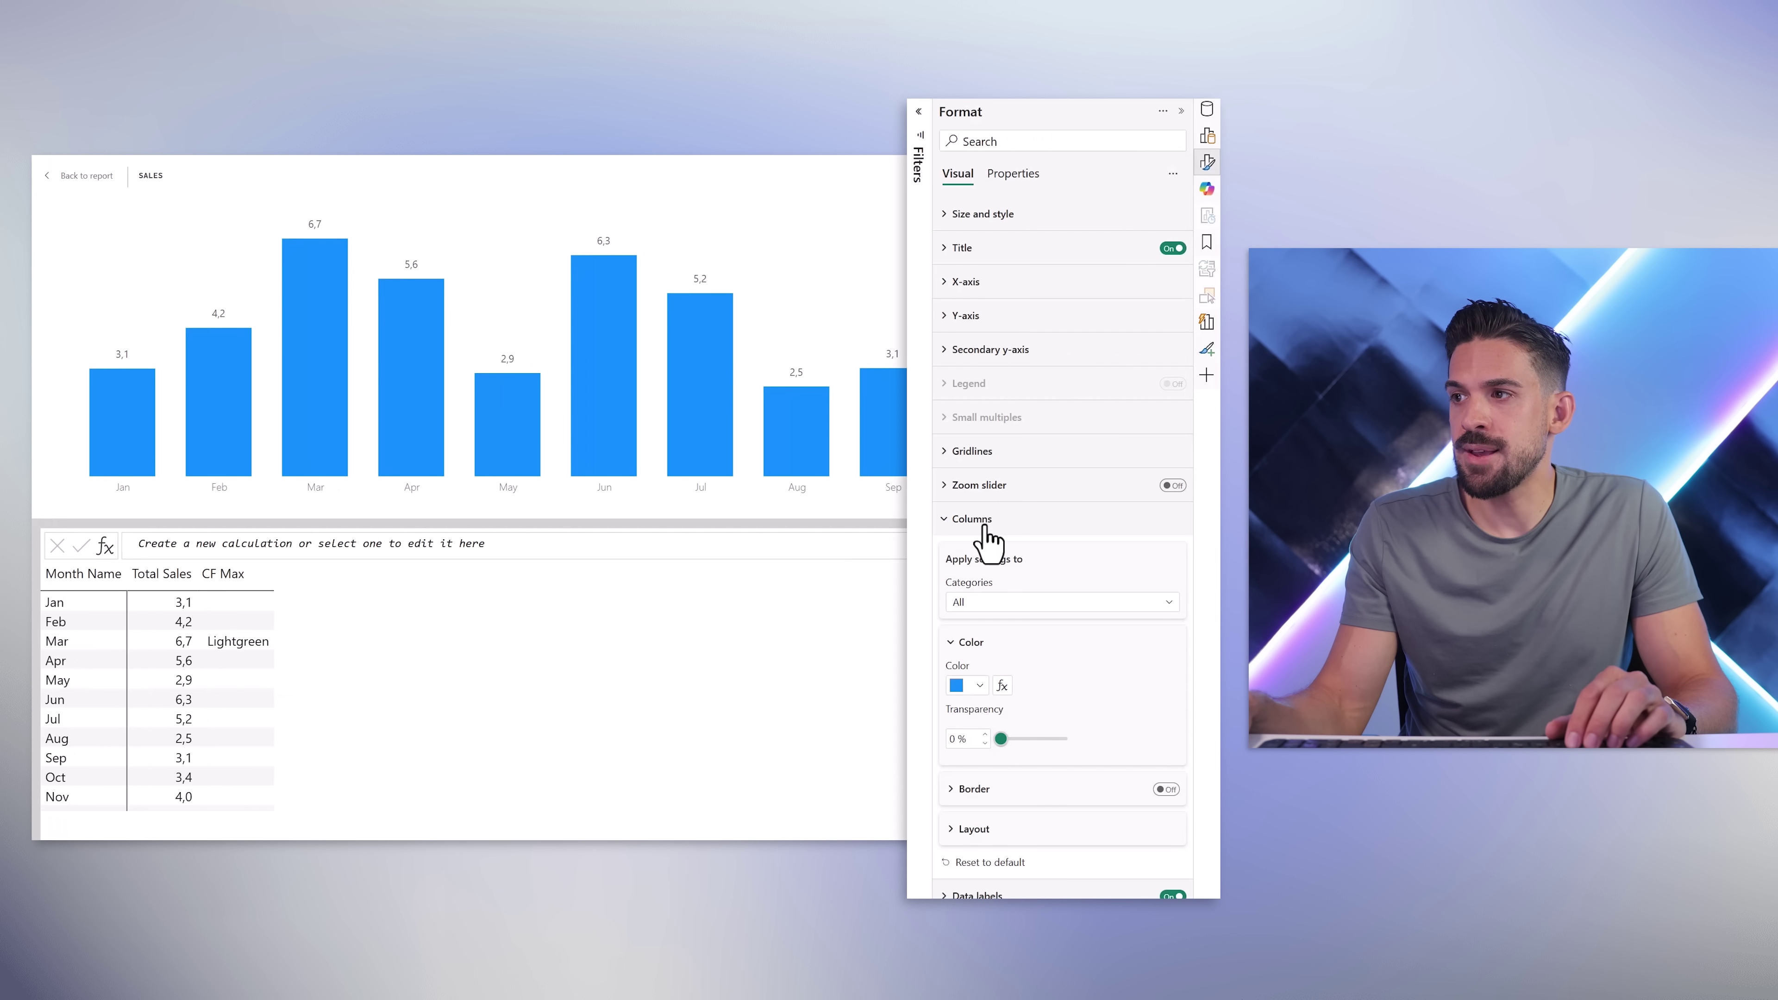
click(1002, 686)
click(336, 301)
click(197, 387)
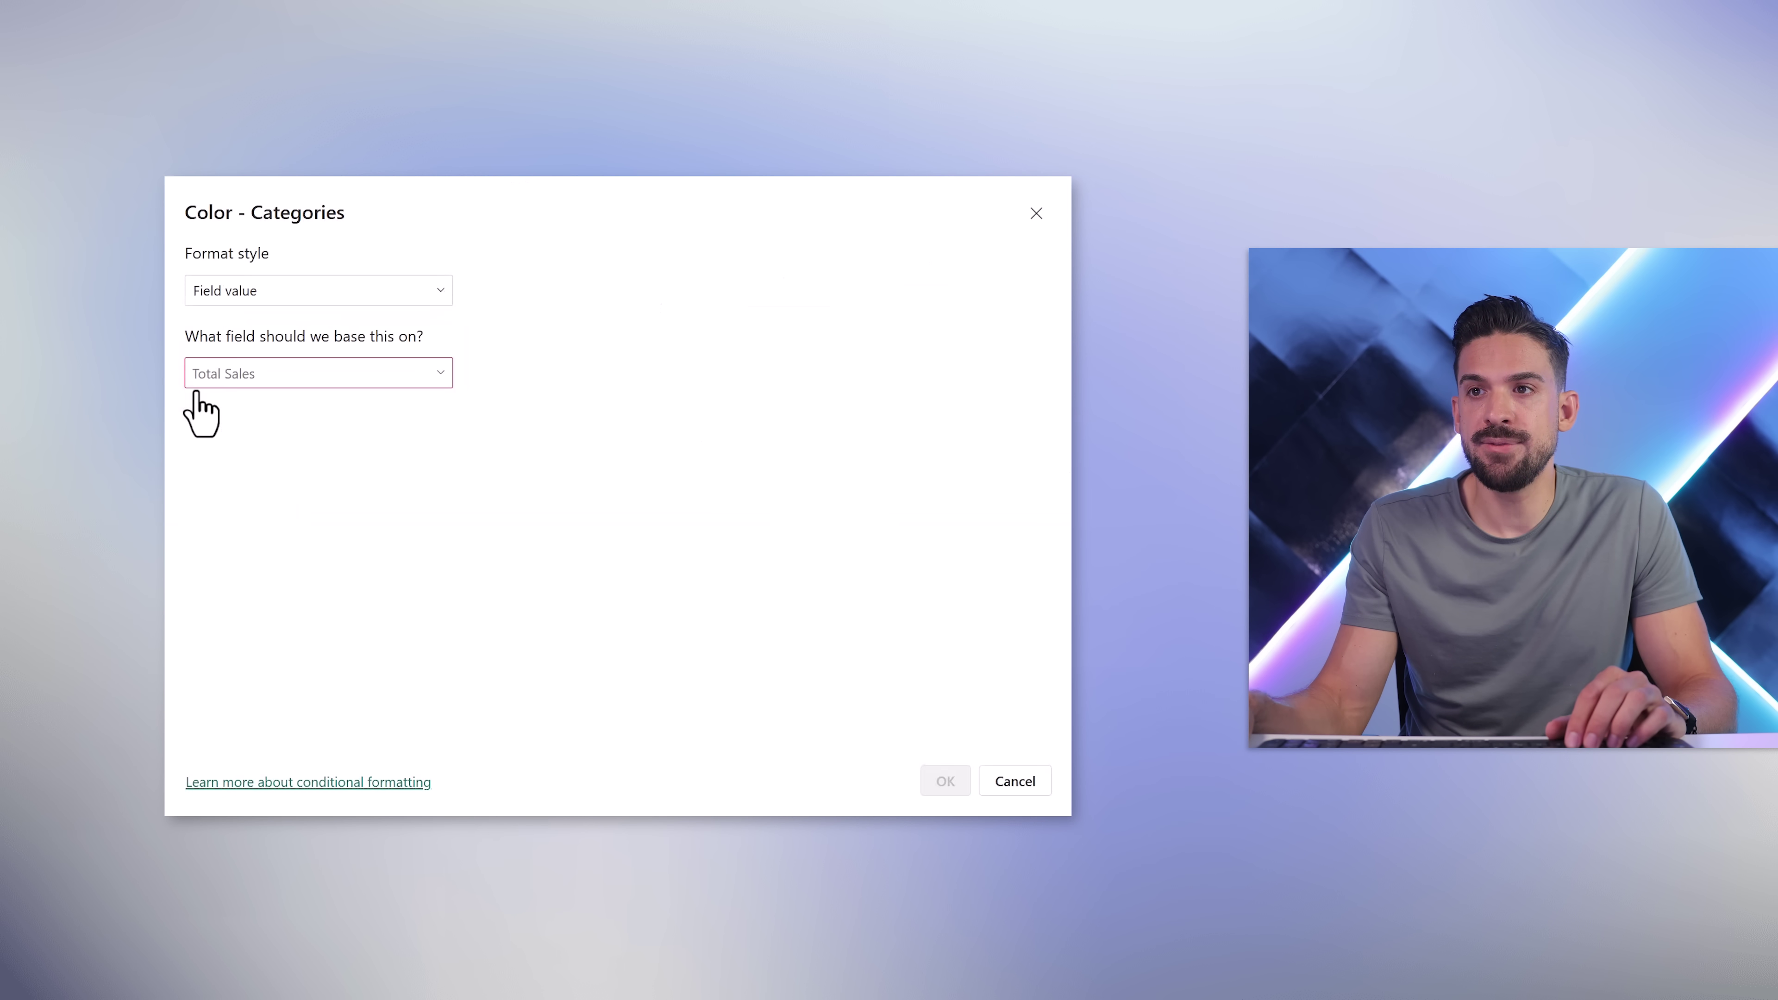
click(297, 378)
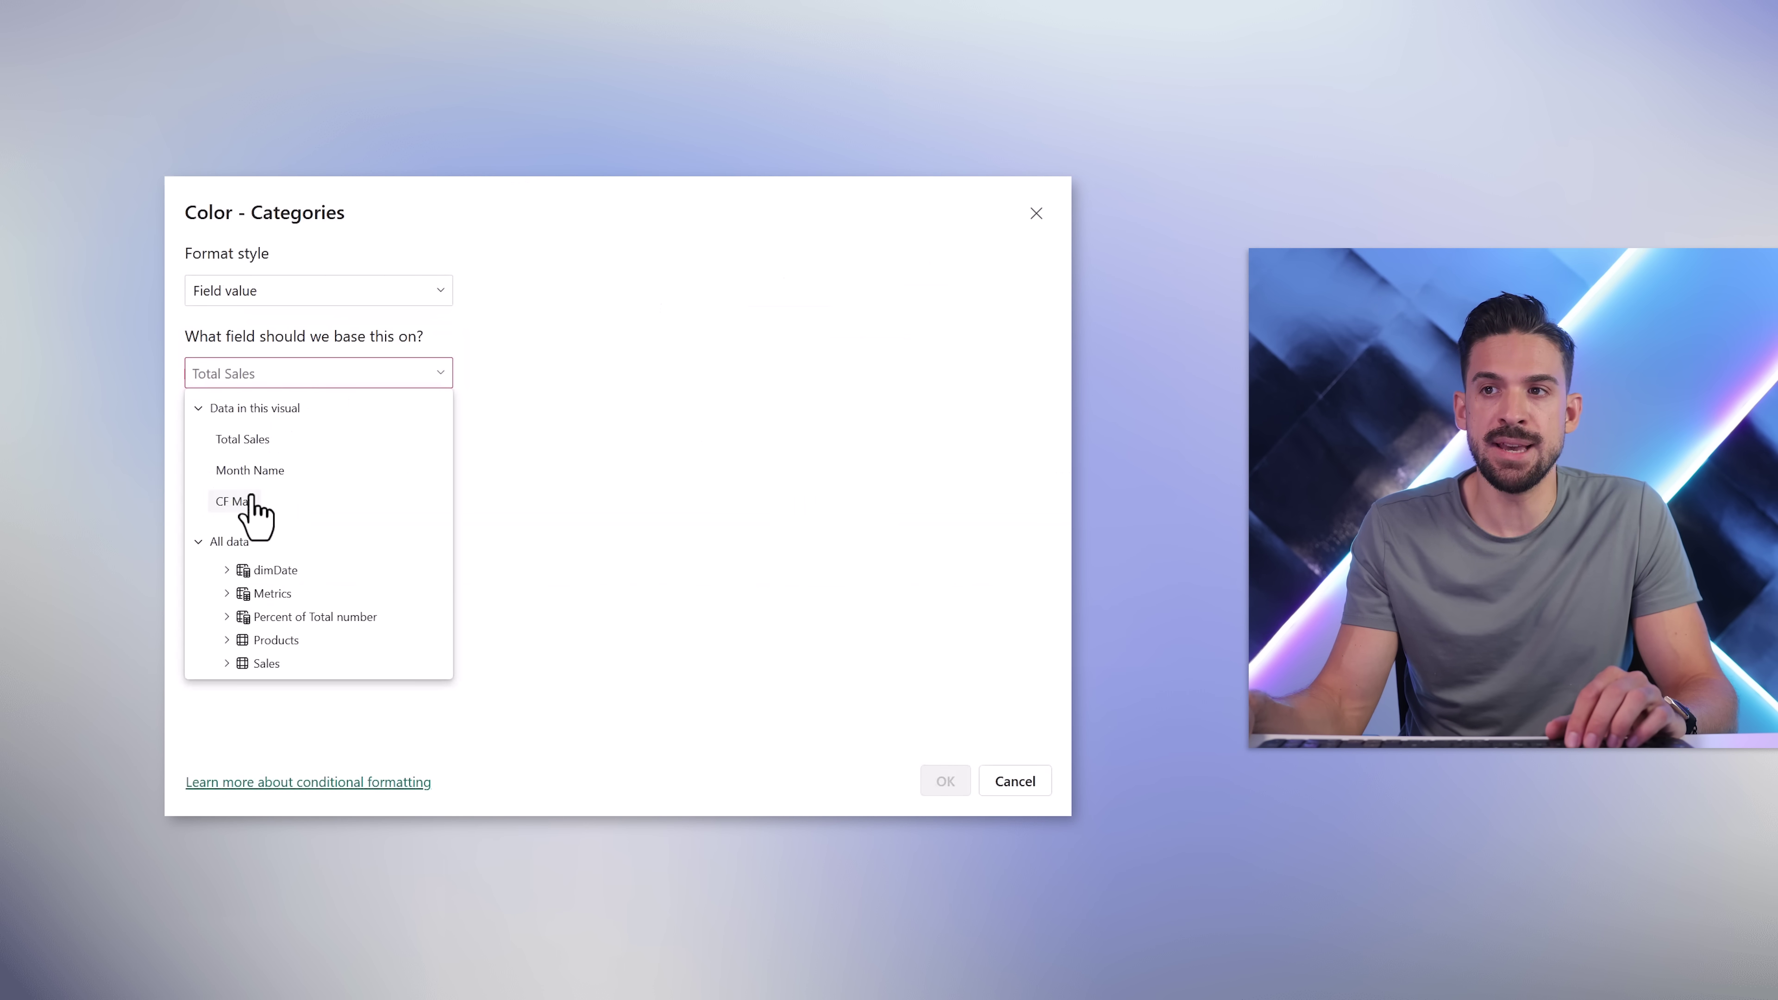
click(232, 501)
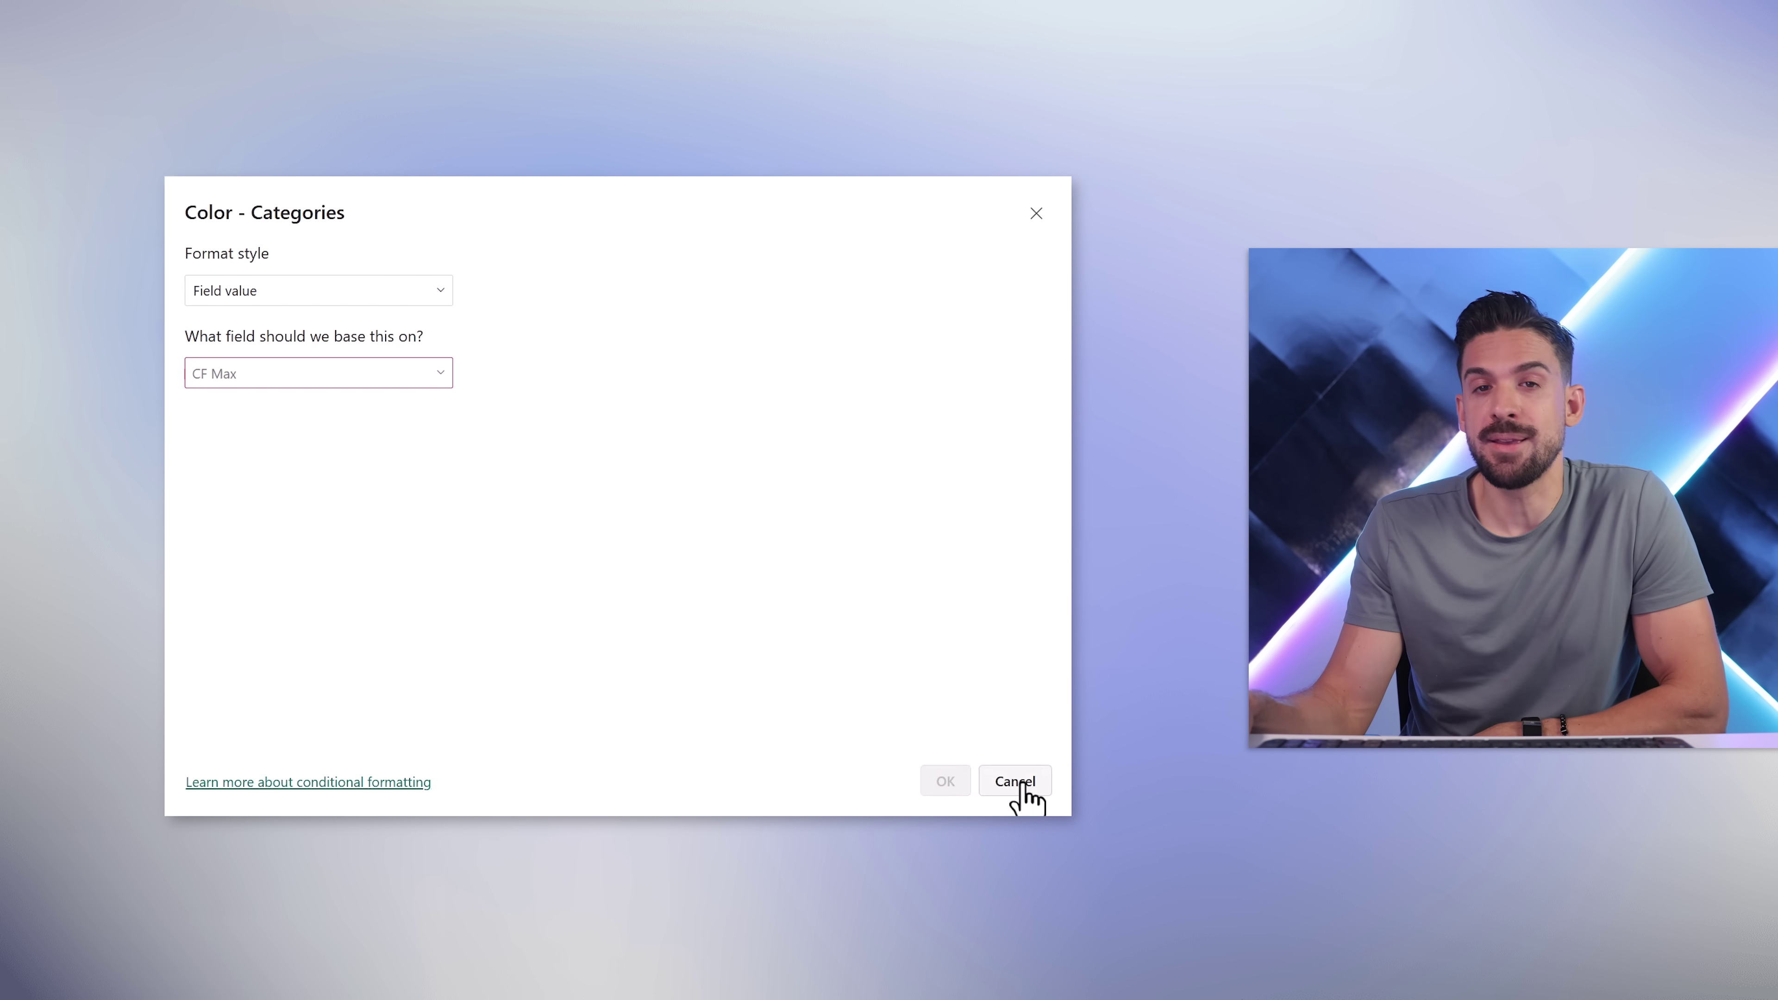
click(1015, 782)
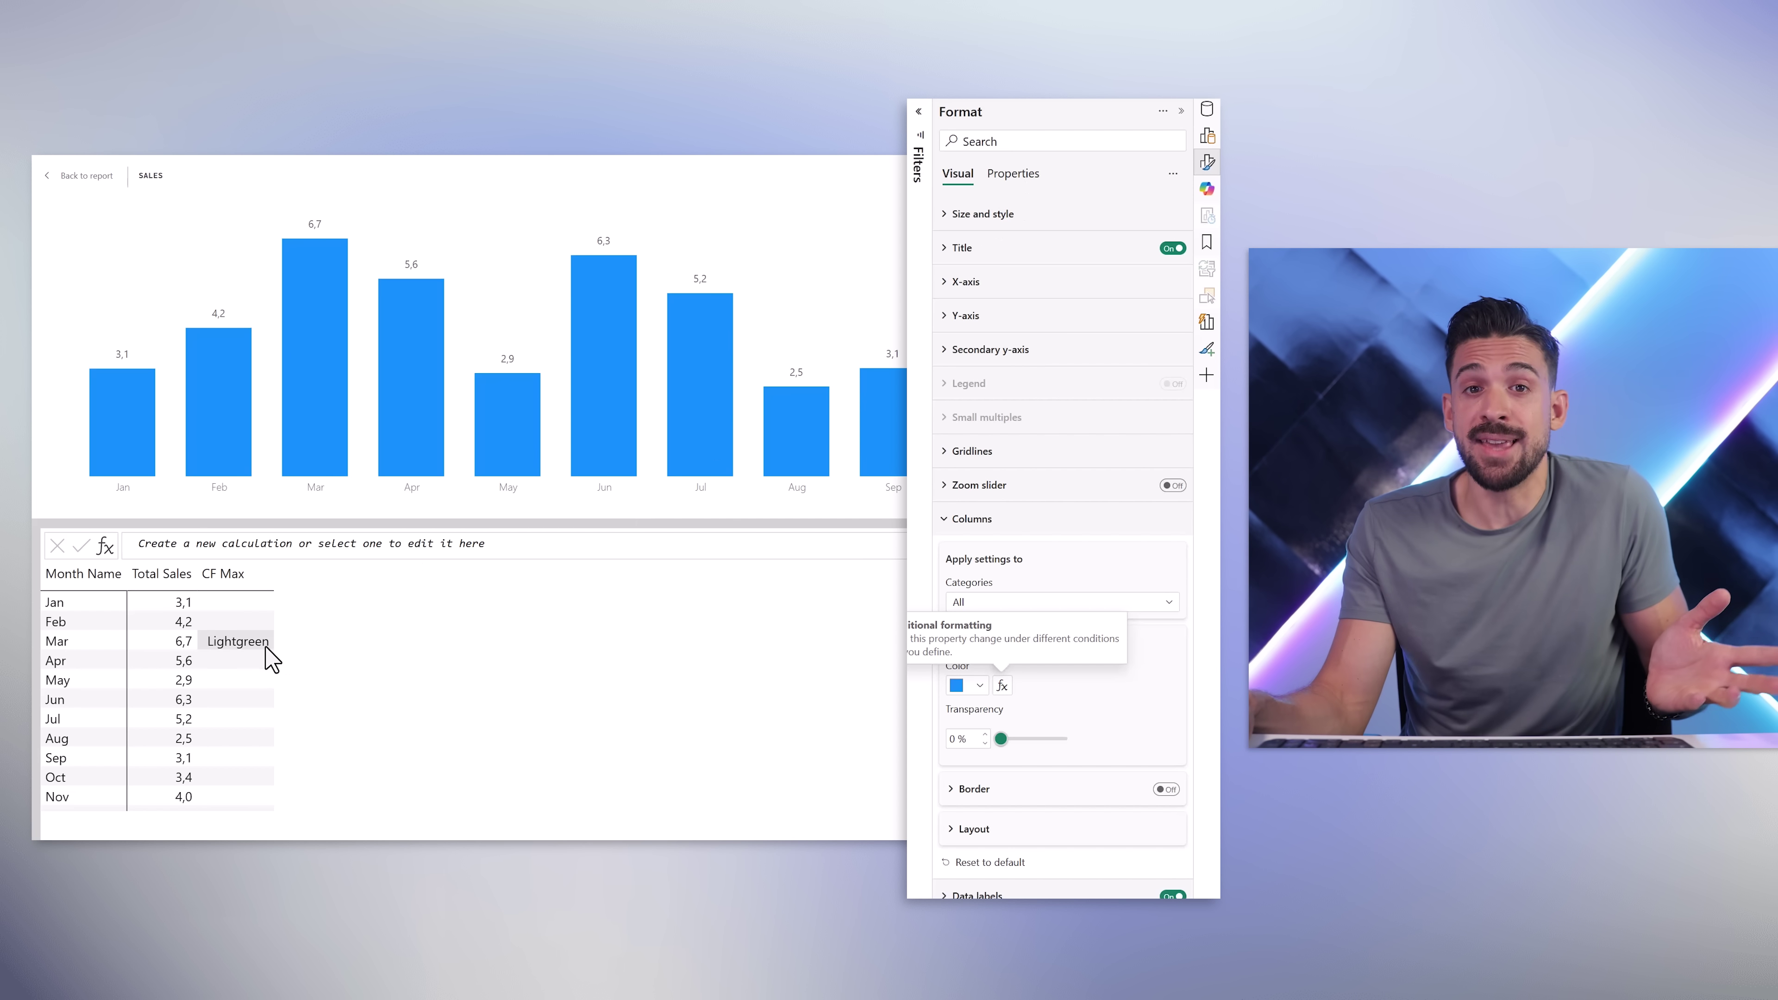
- Change the CF Max data type to Text in the Properties settings
click(1011, 177)
click(1000, 215)
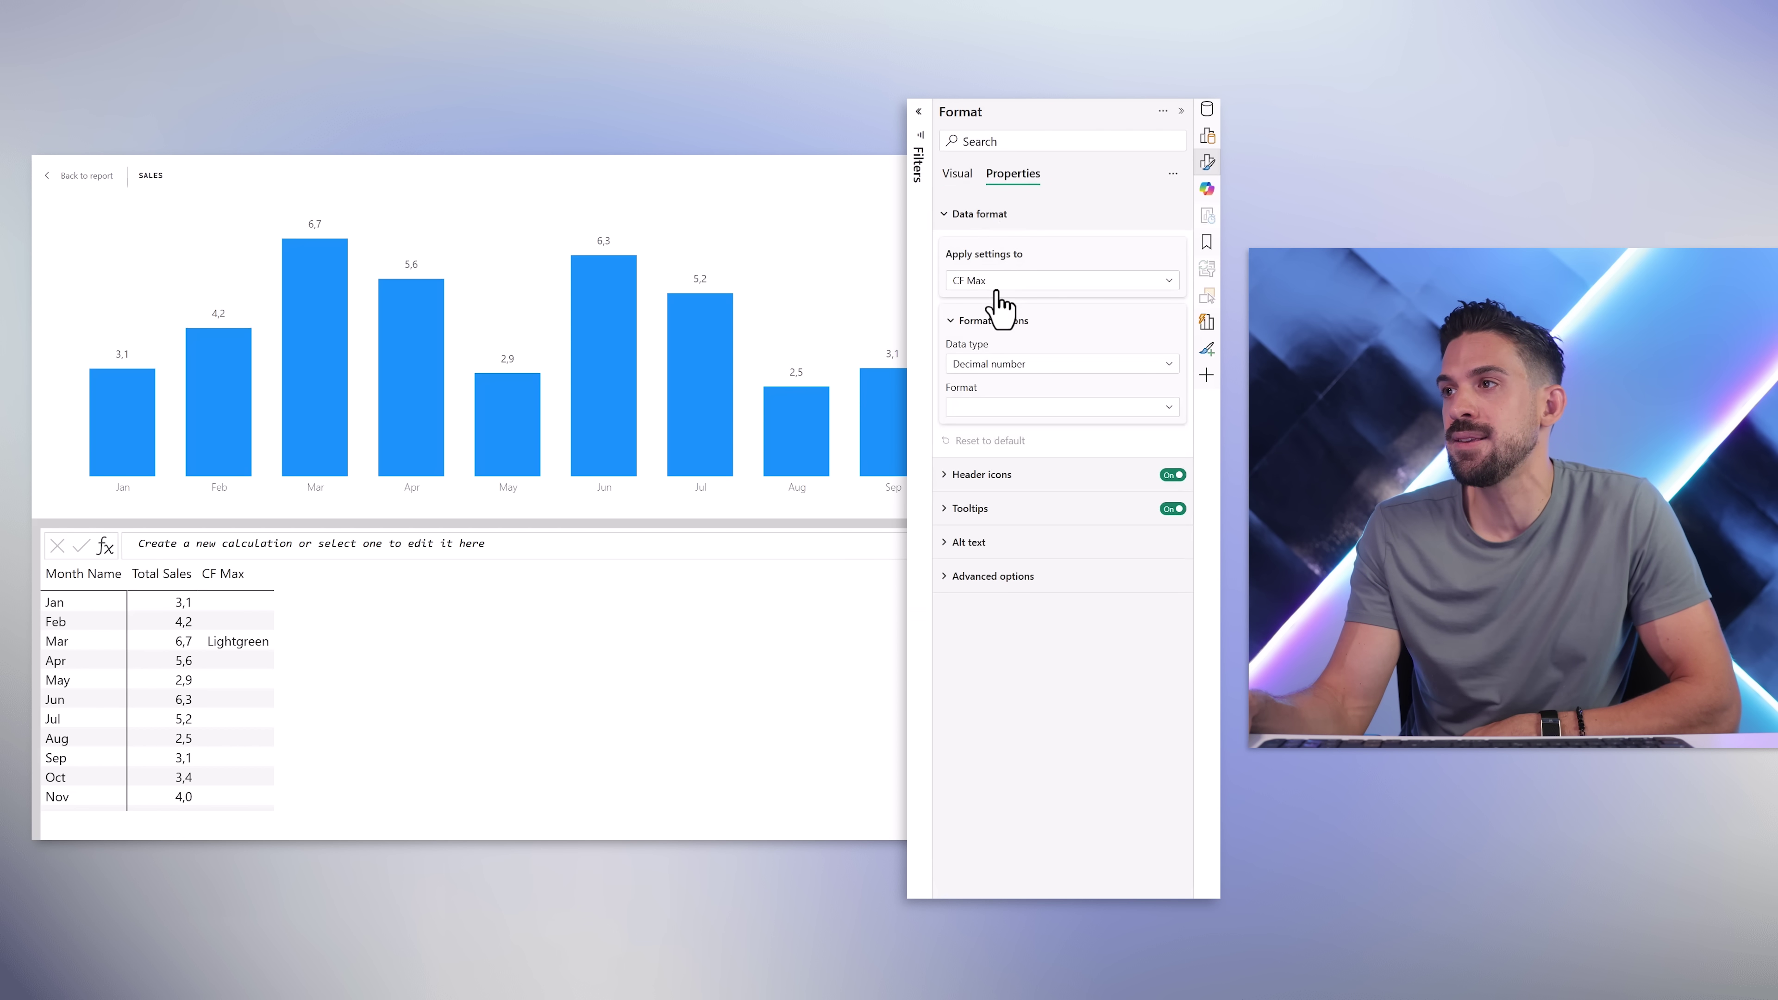
click(1020, 363)
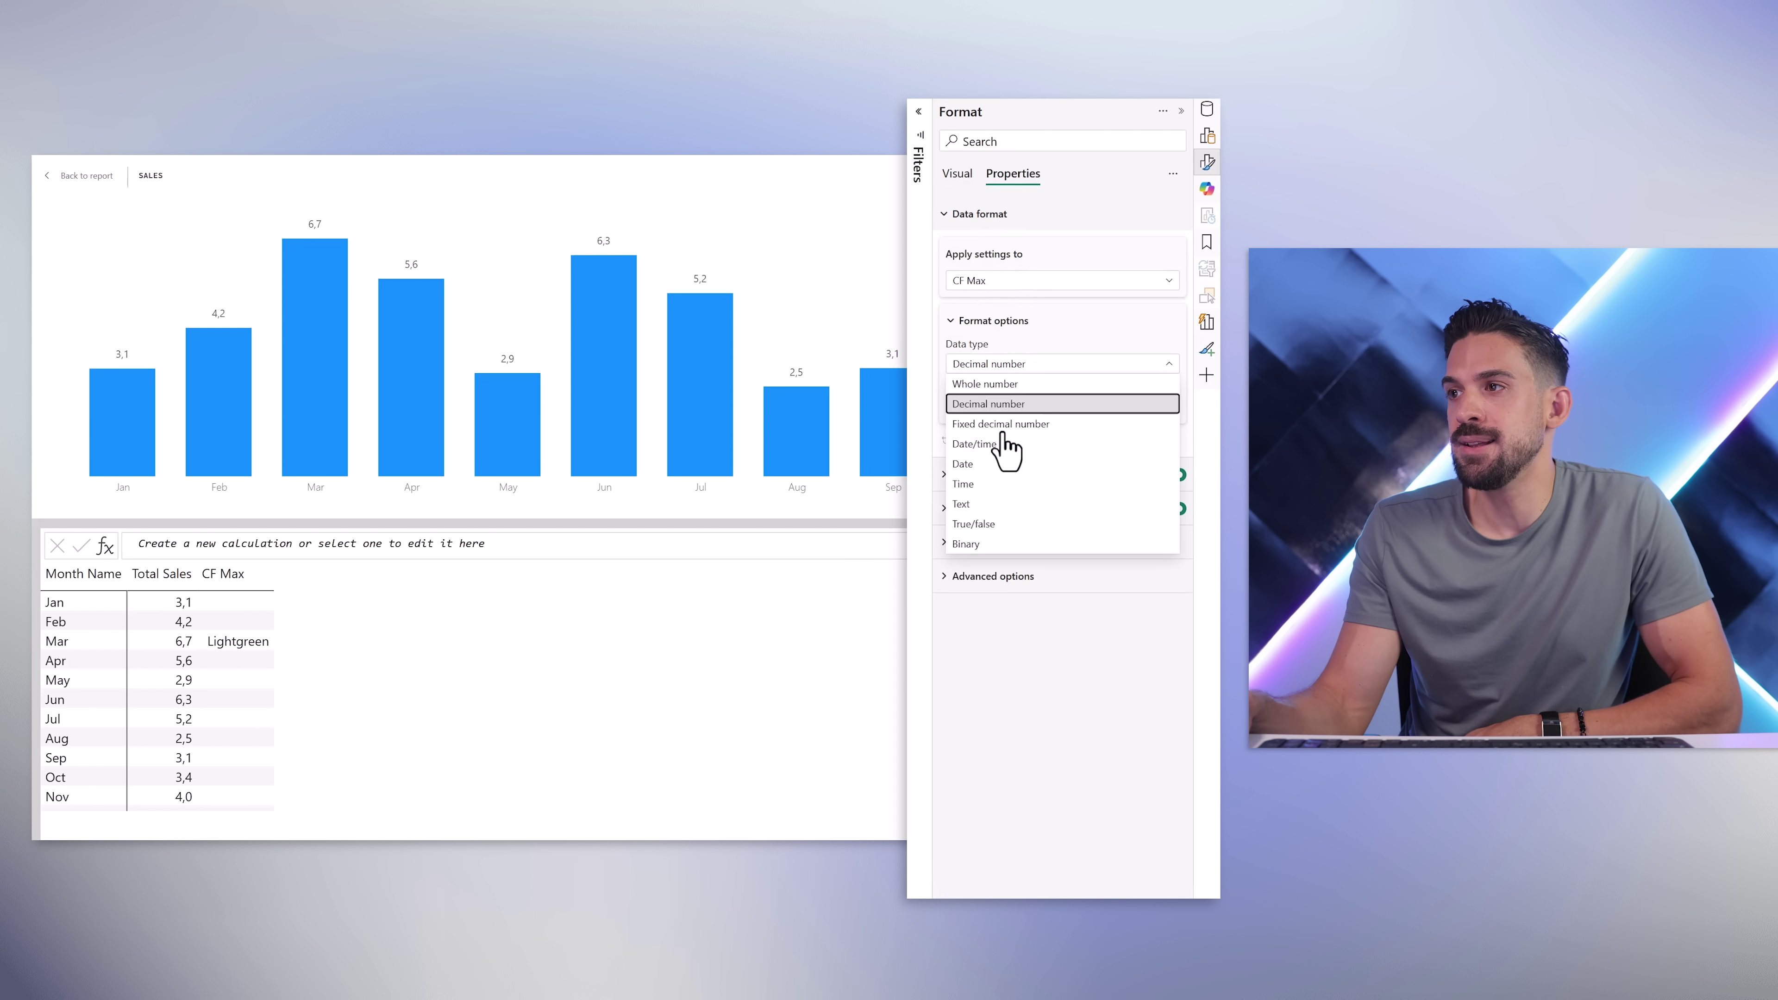
click(989, 503)
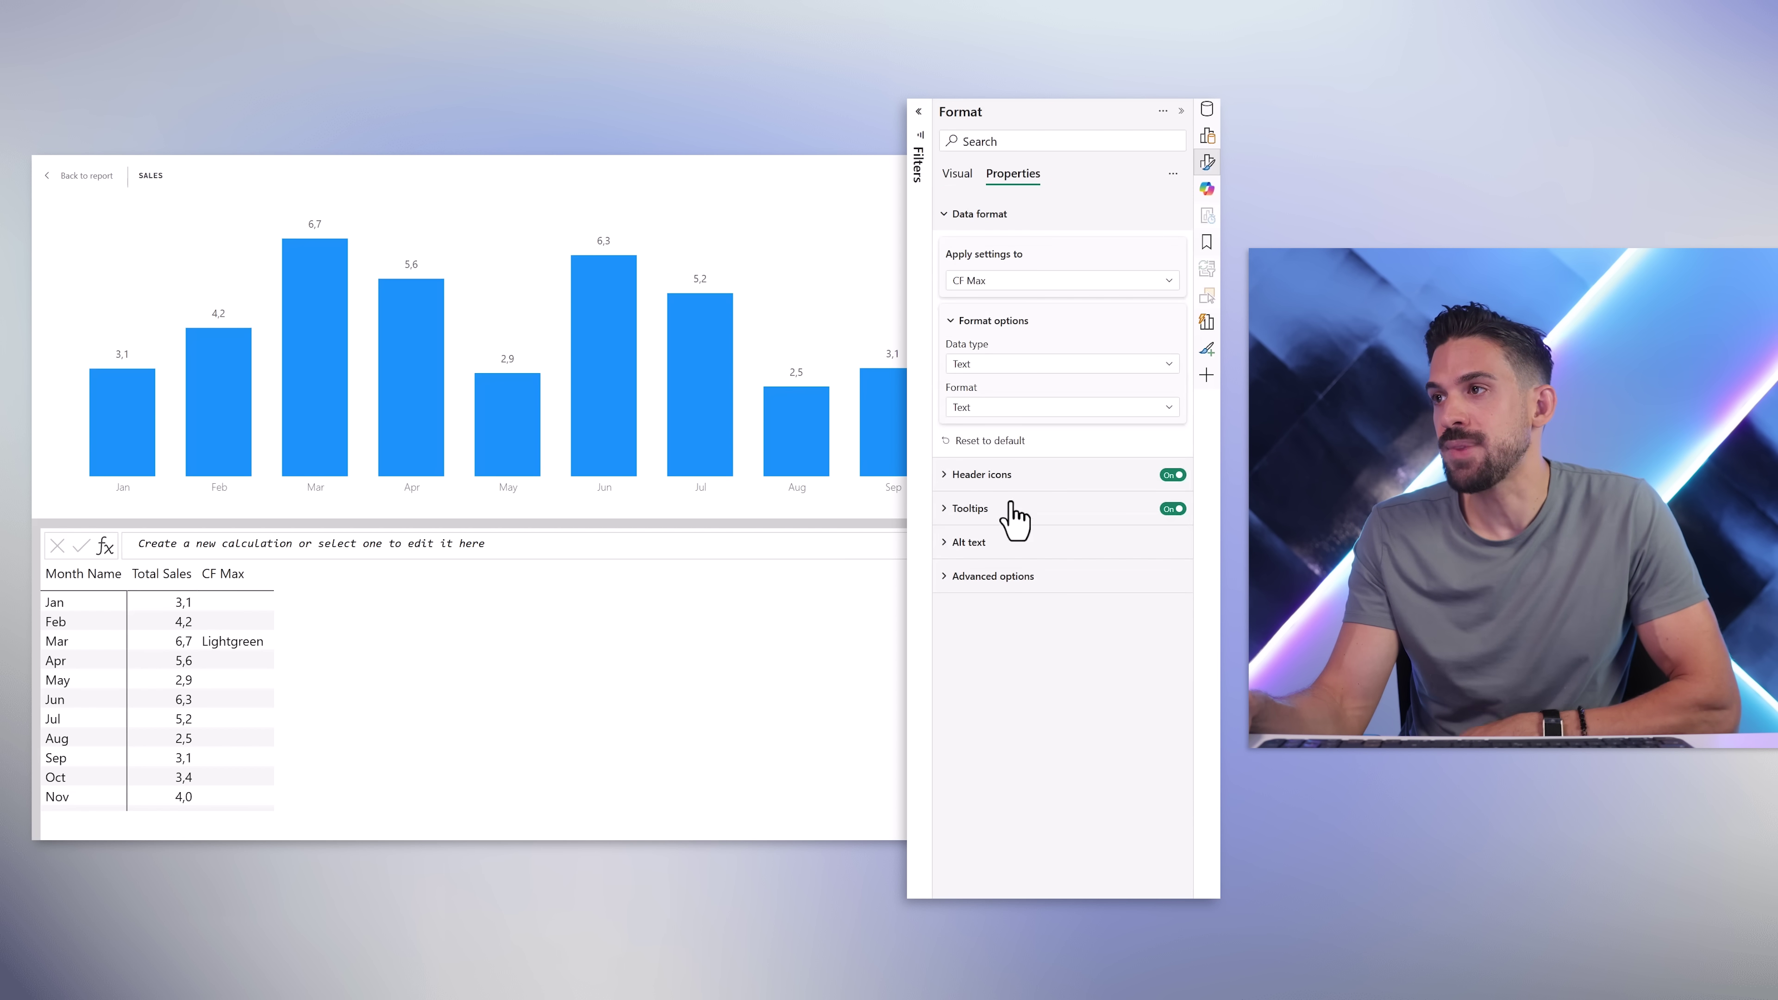
- Apply column colour by Field value based on CF Max
click(949, 173)
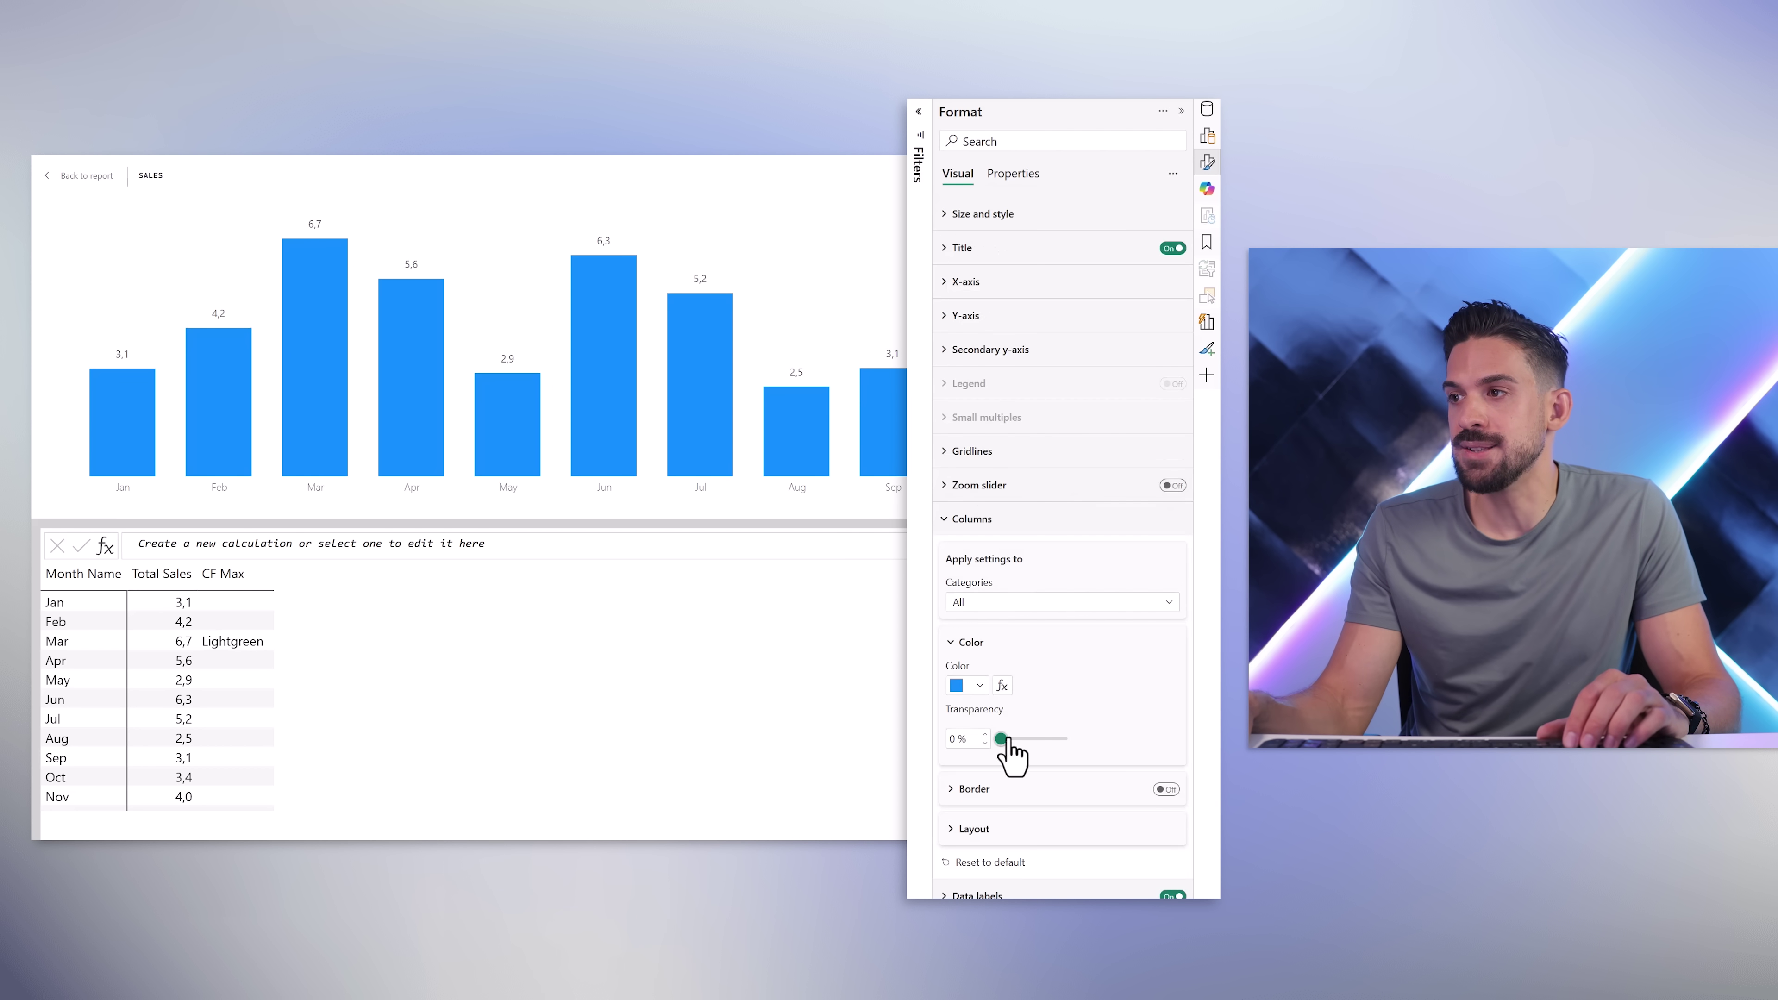
click(1001, 686)
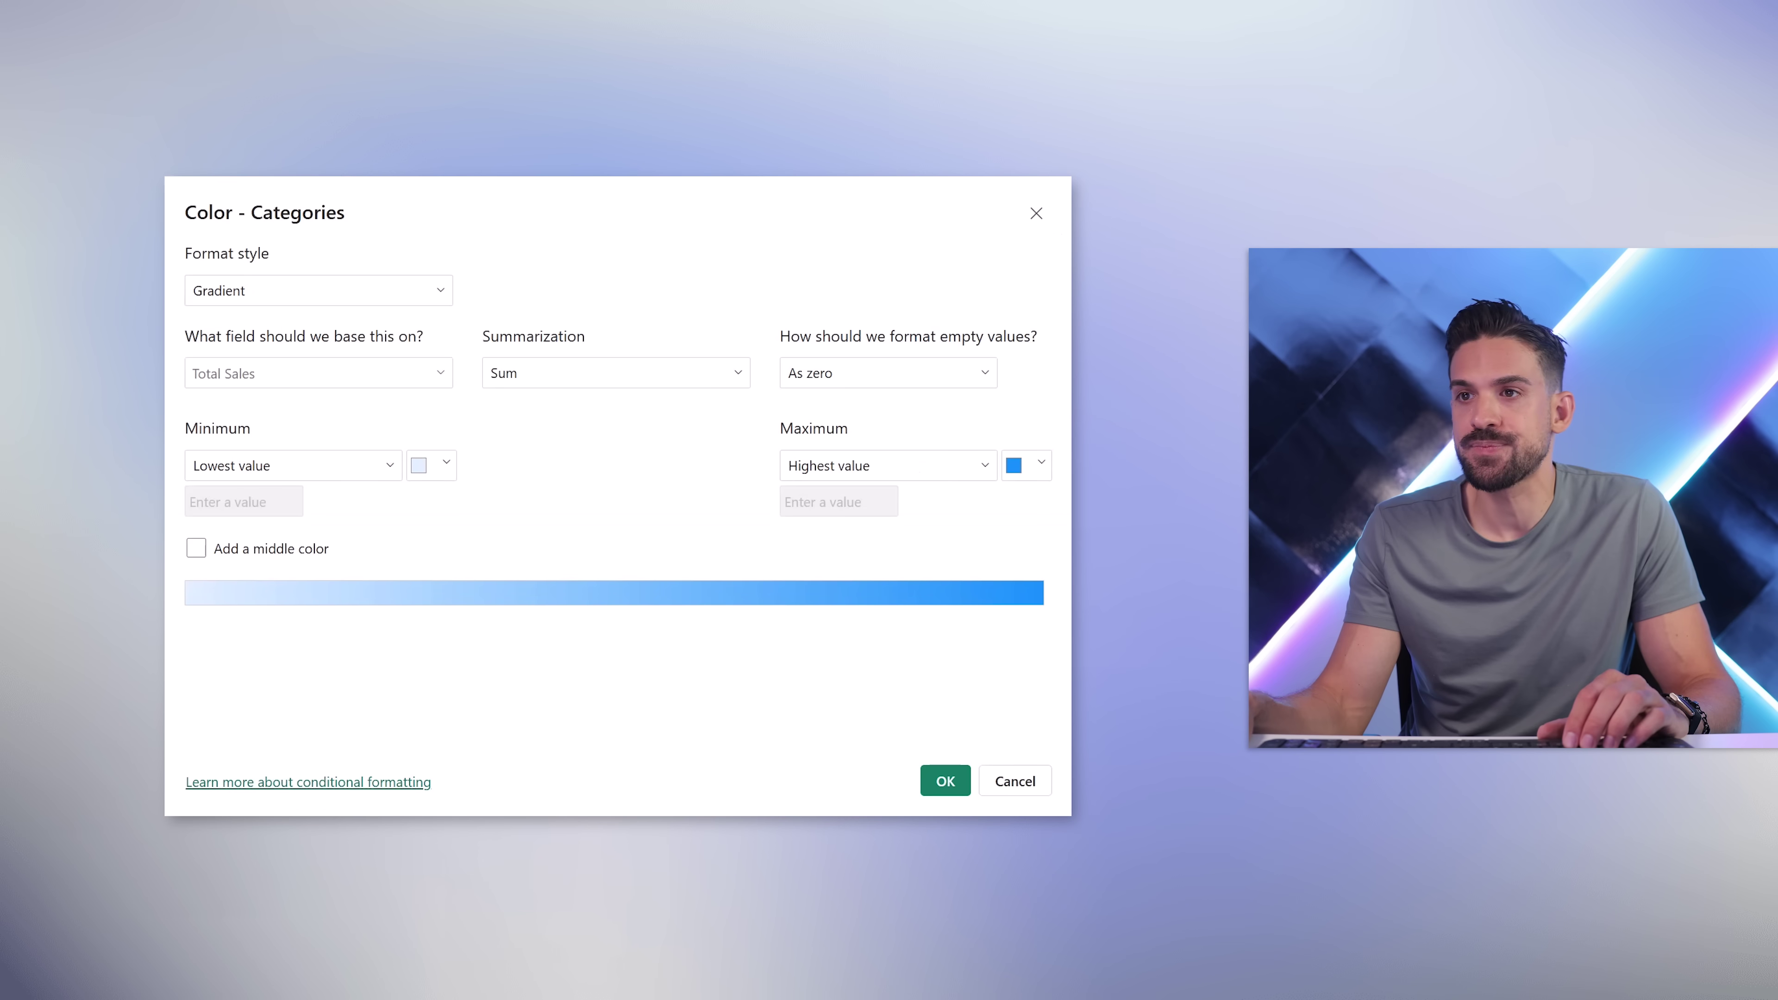
click(307, 290)
click(259, 384)
click(423, 373)
click(264, 498)
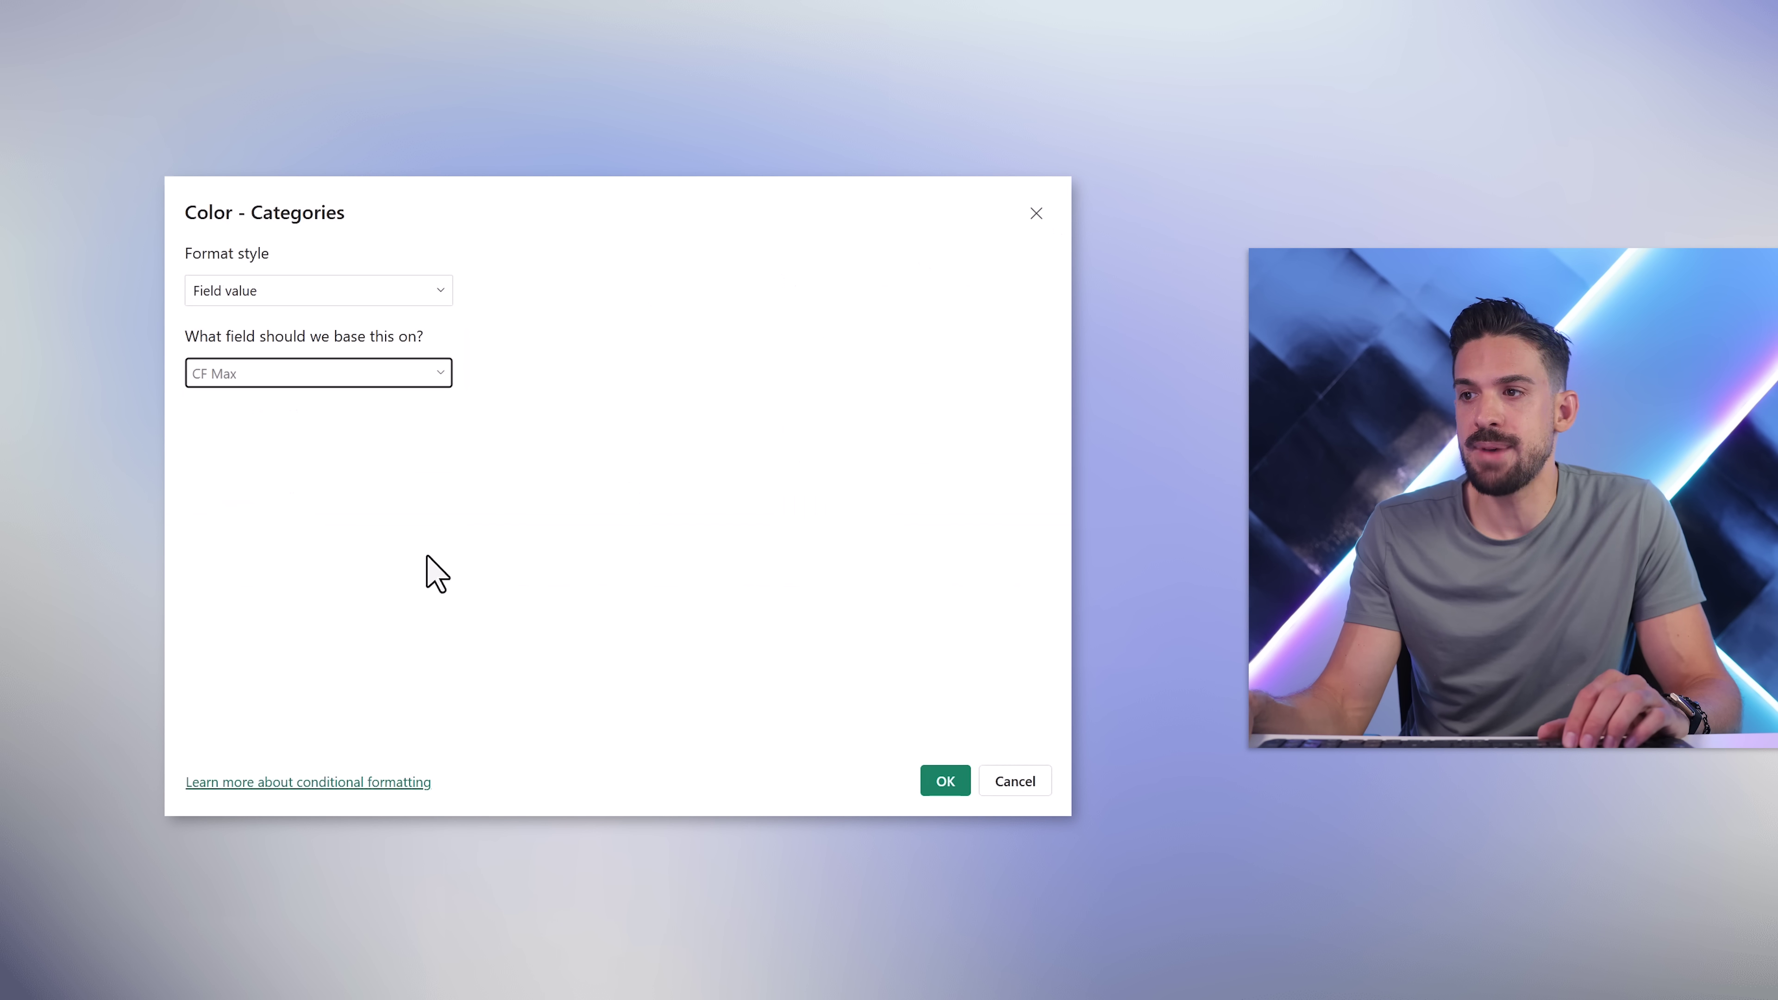
click(952, 795)
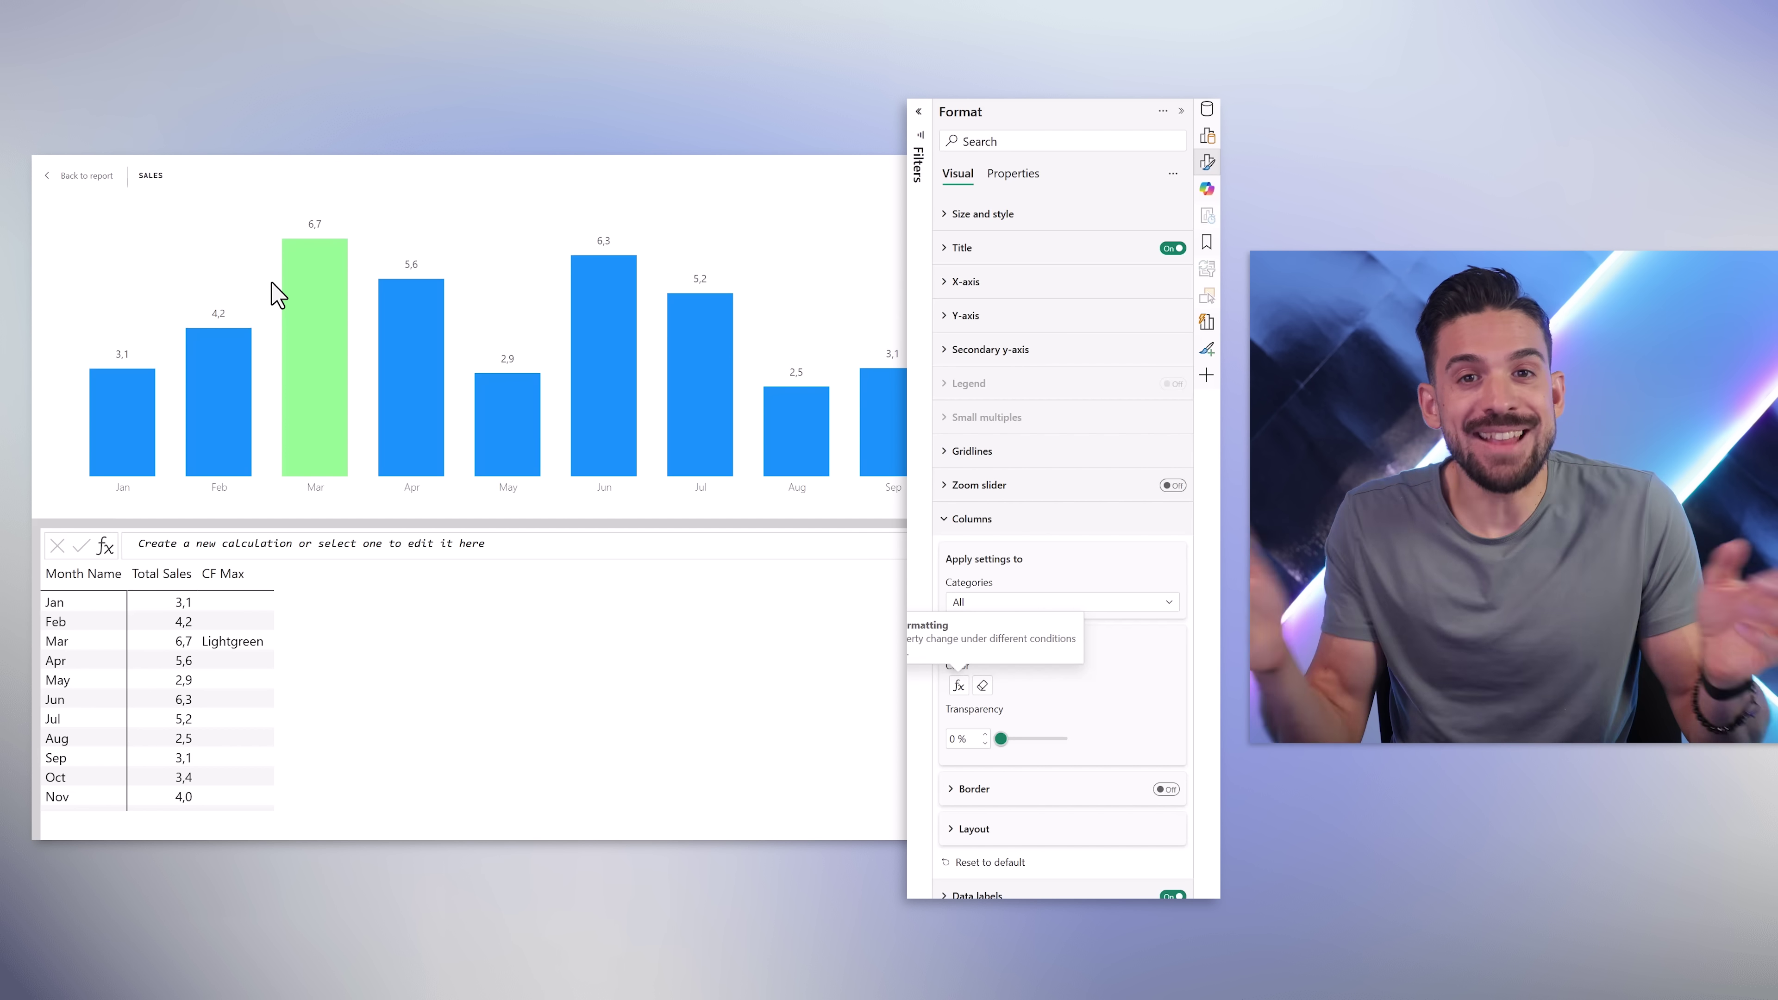
- Replace Month Name on the X-axis with the Products Subcategory field
click(90, 176)
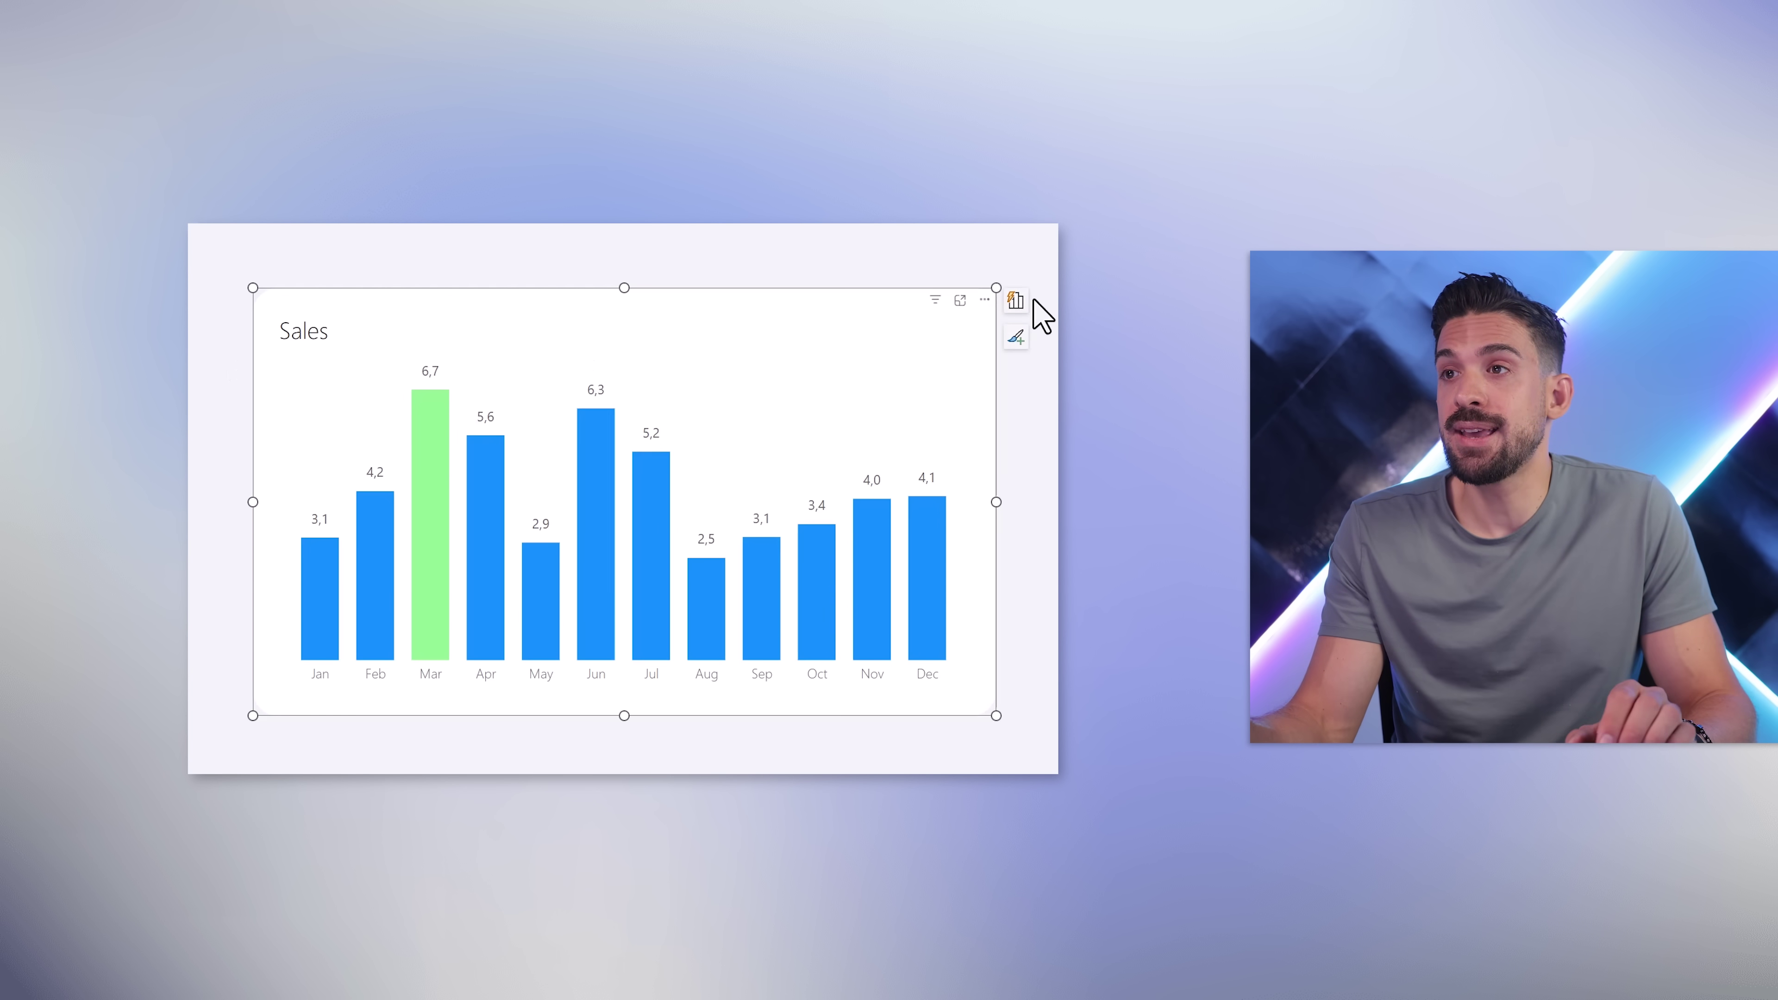
click(1015, 300)
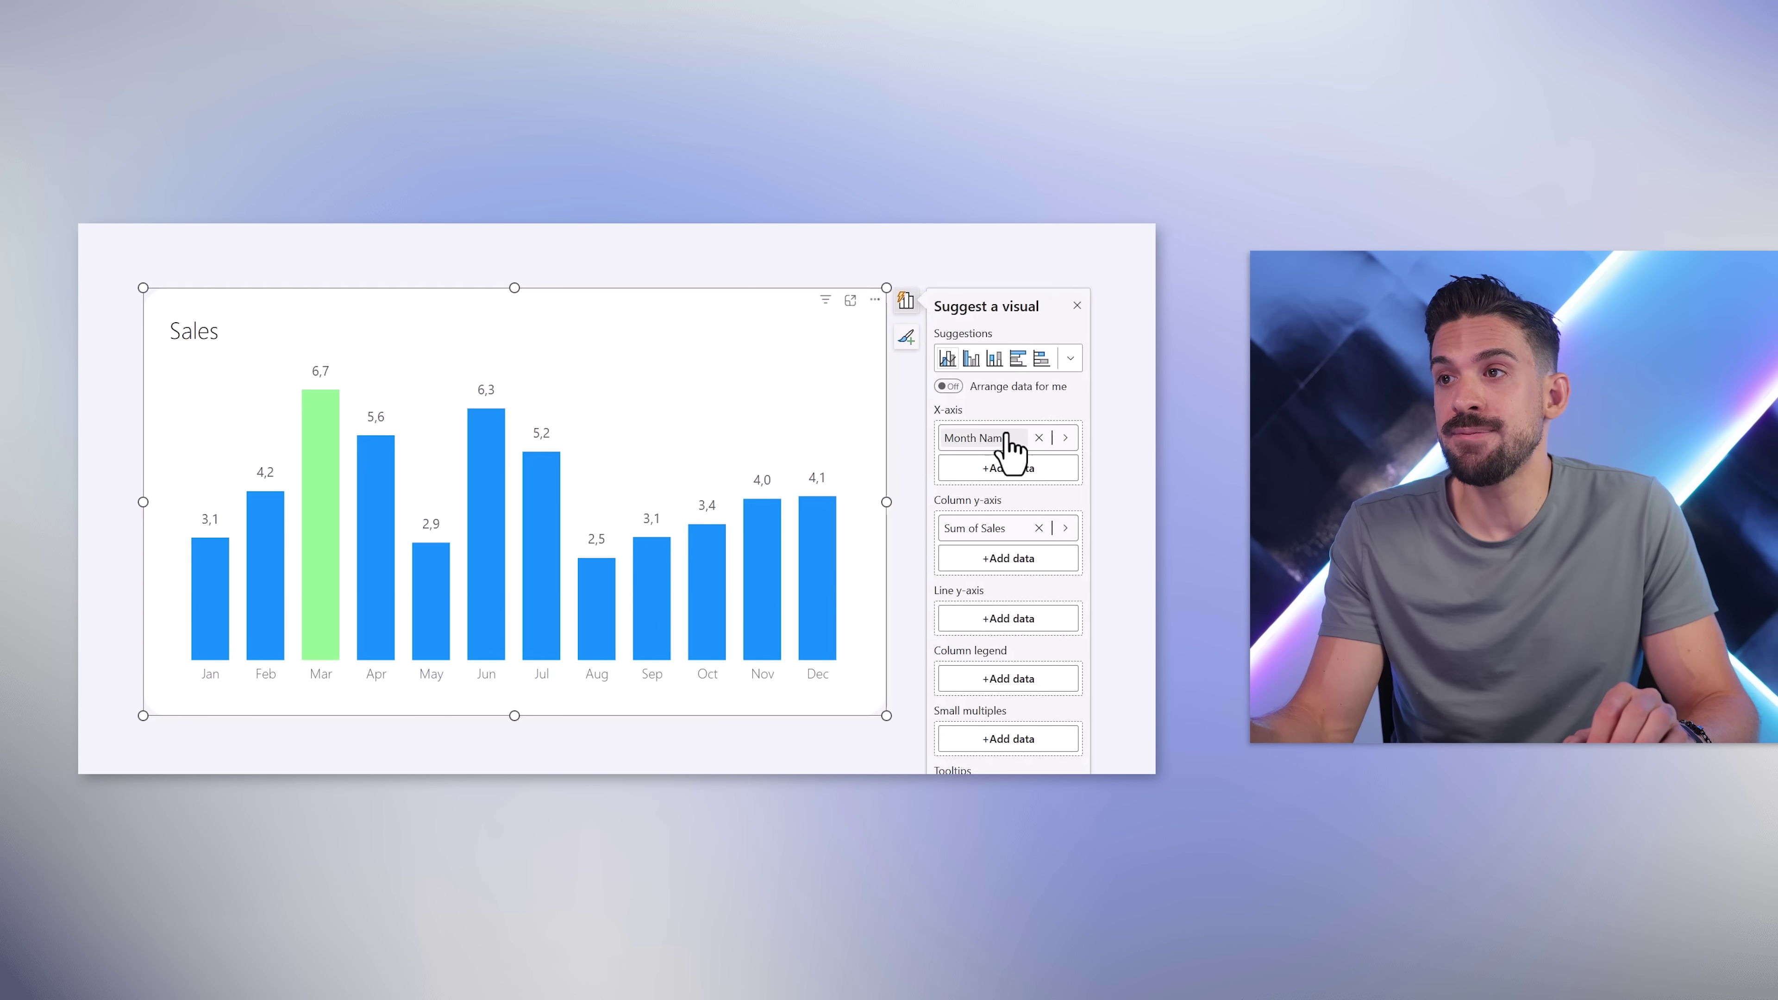
click(1039, 438)
click(1047, 440)
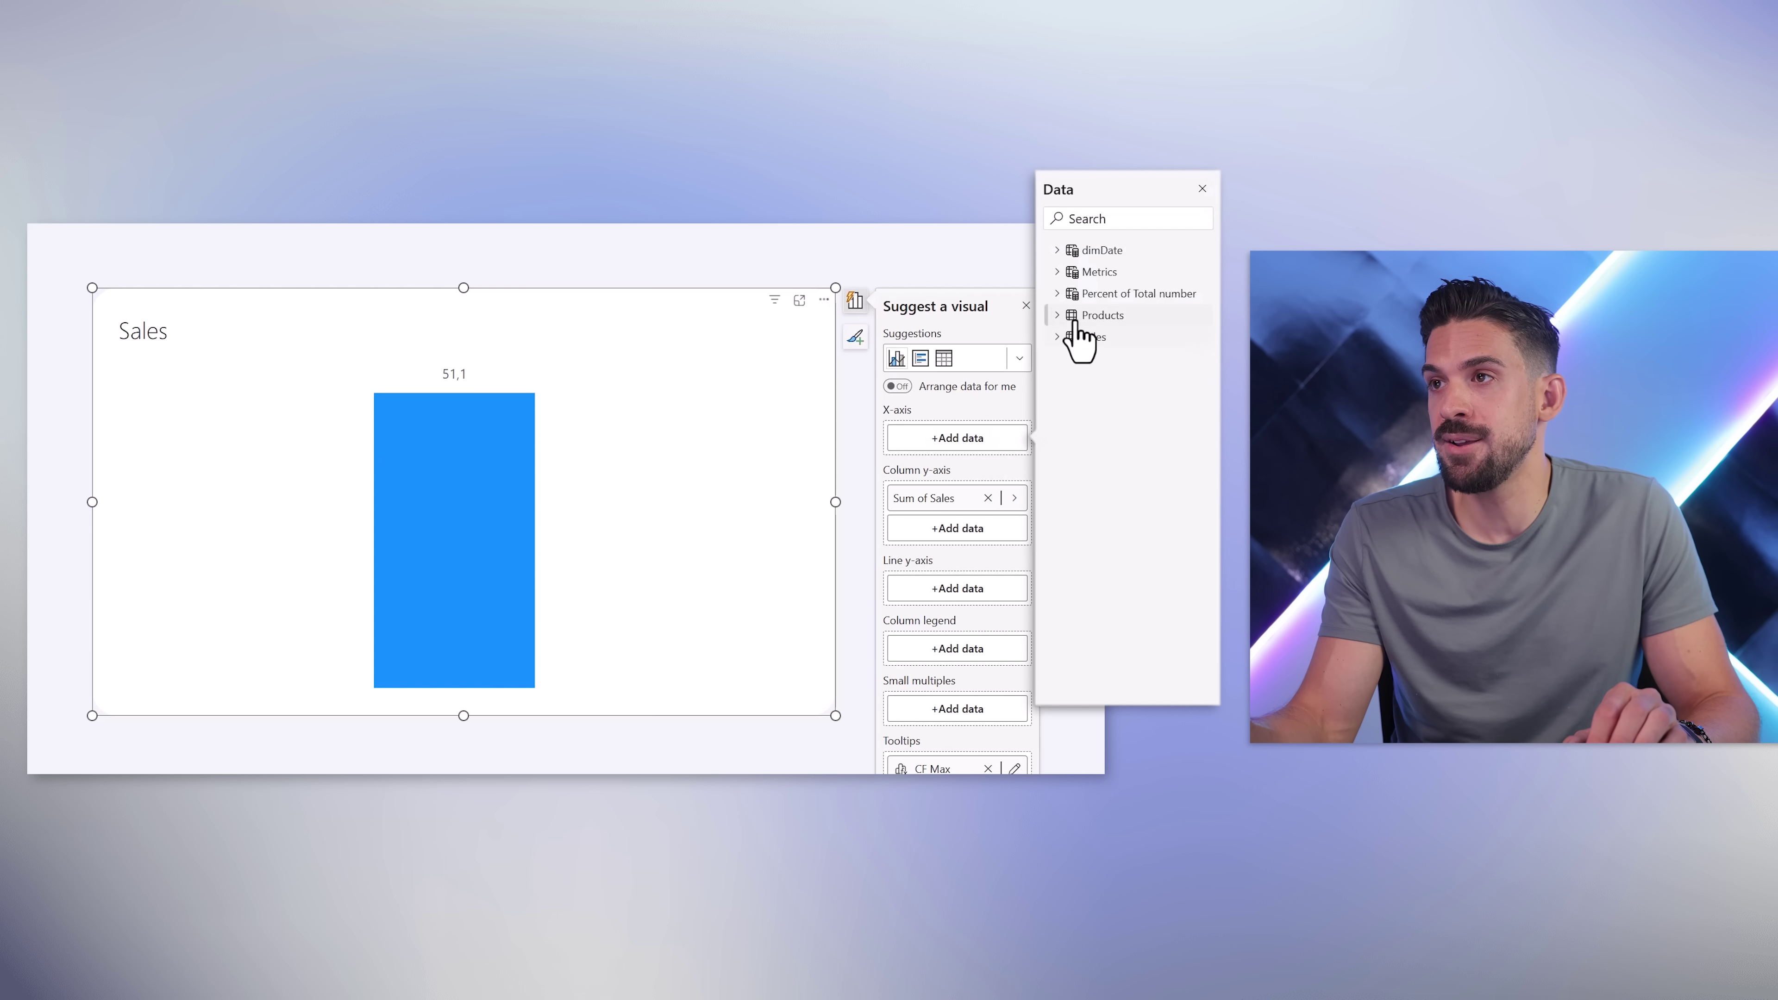
click(1057, 316)
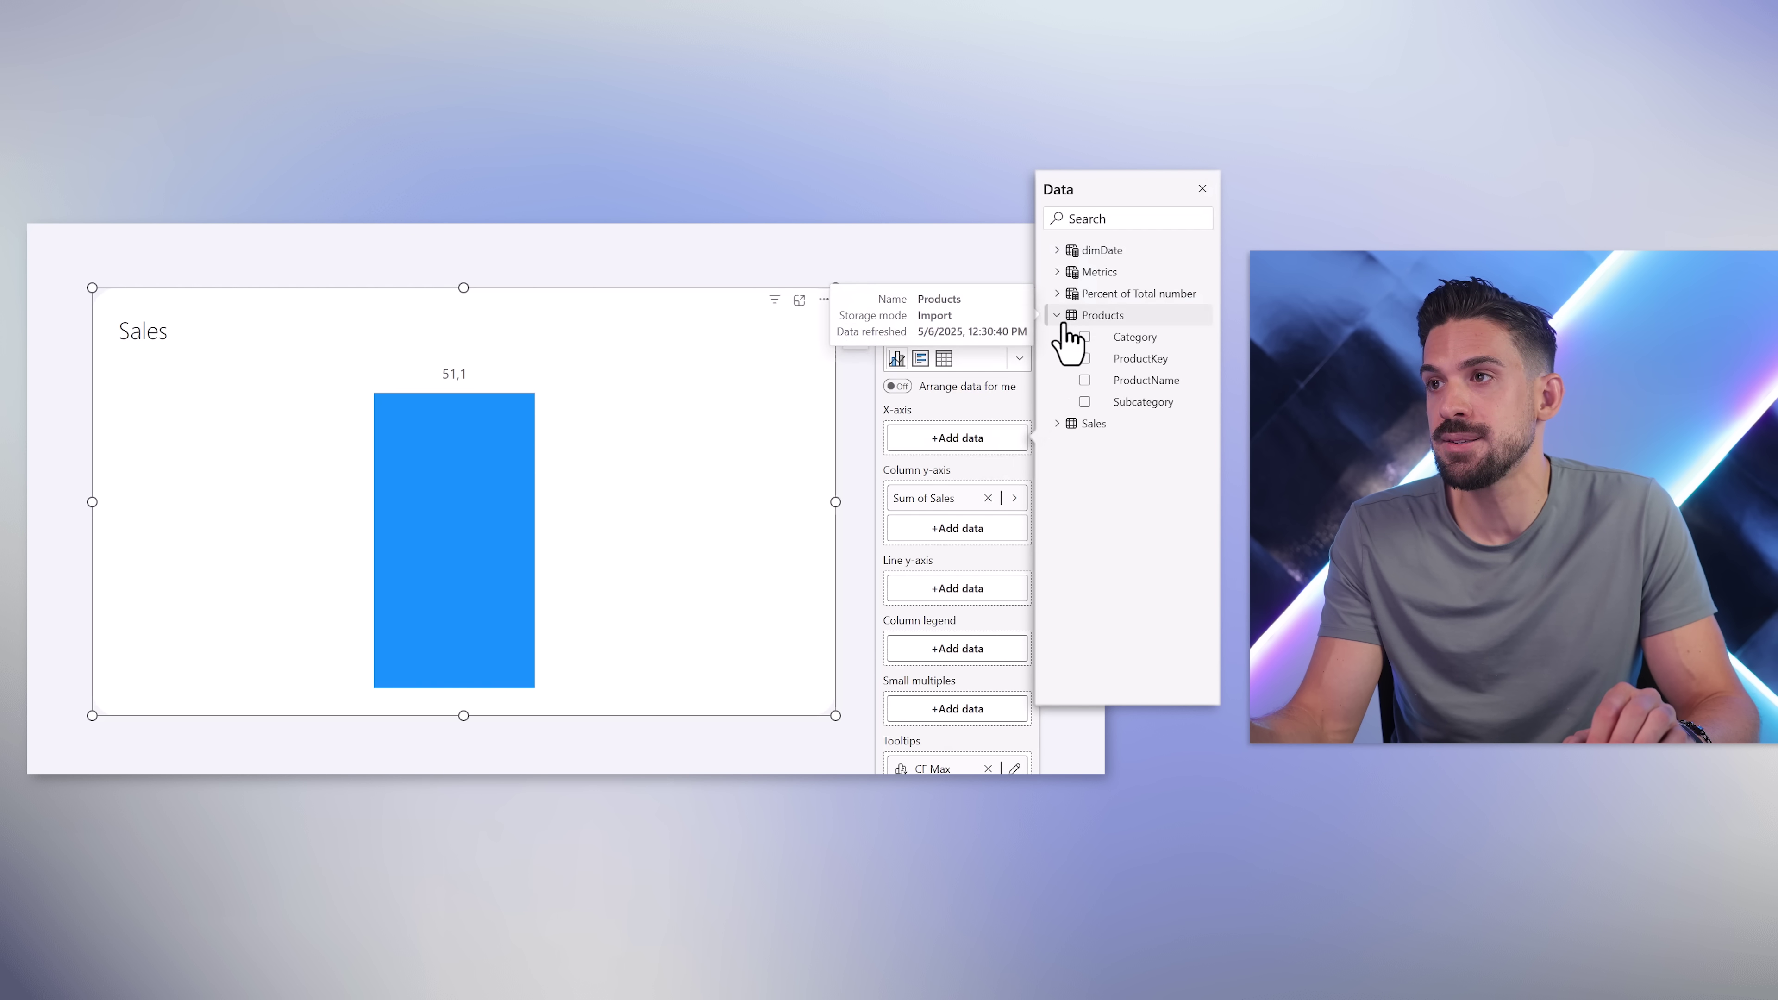
click(1084, 402)
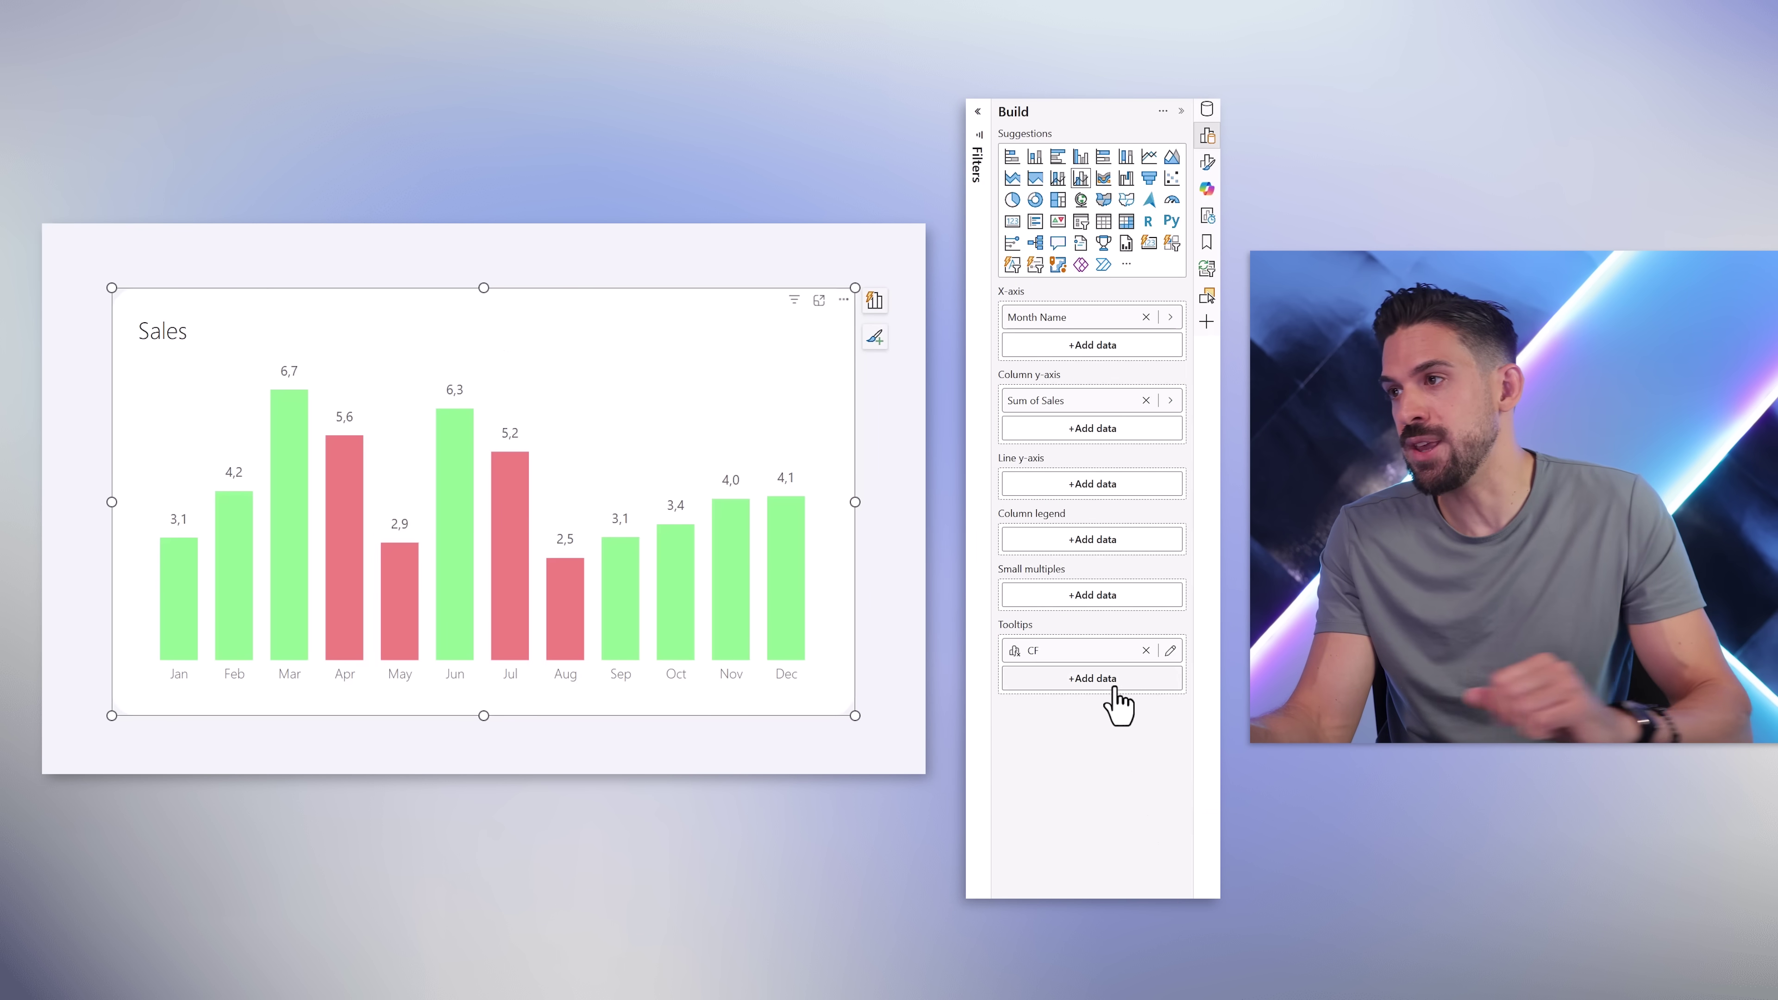
- Browse the Data pane tables for another field to add to the chart
click(1117, 686)
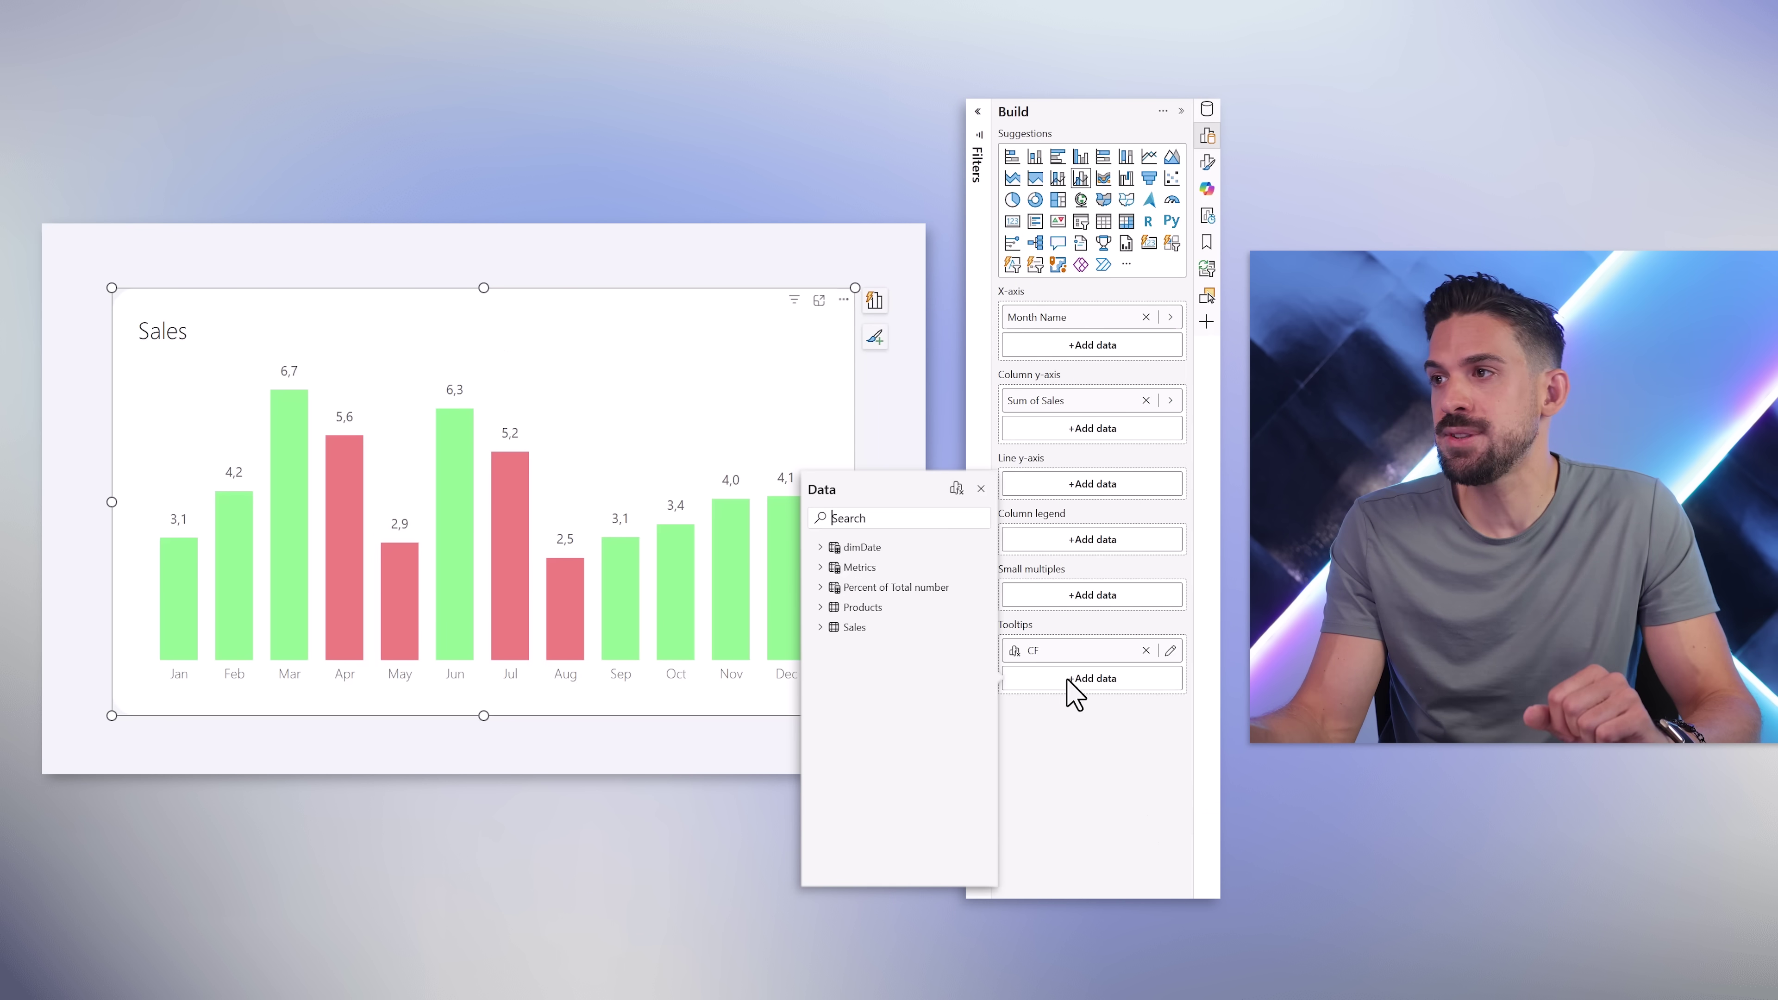
- Create the visual calculation Yaxis Max = MAXX(ROWS, [Total Sales])
click(956, 488)
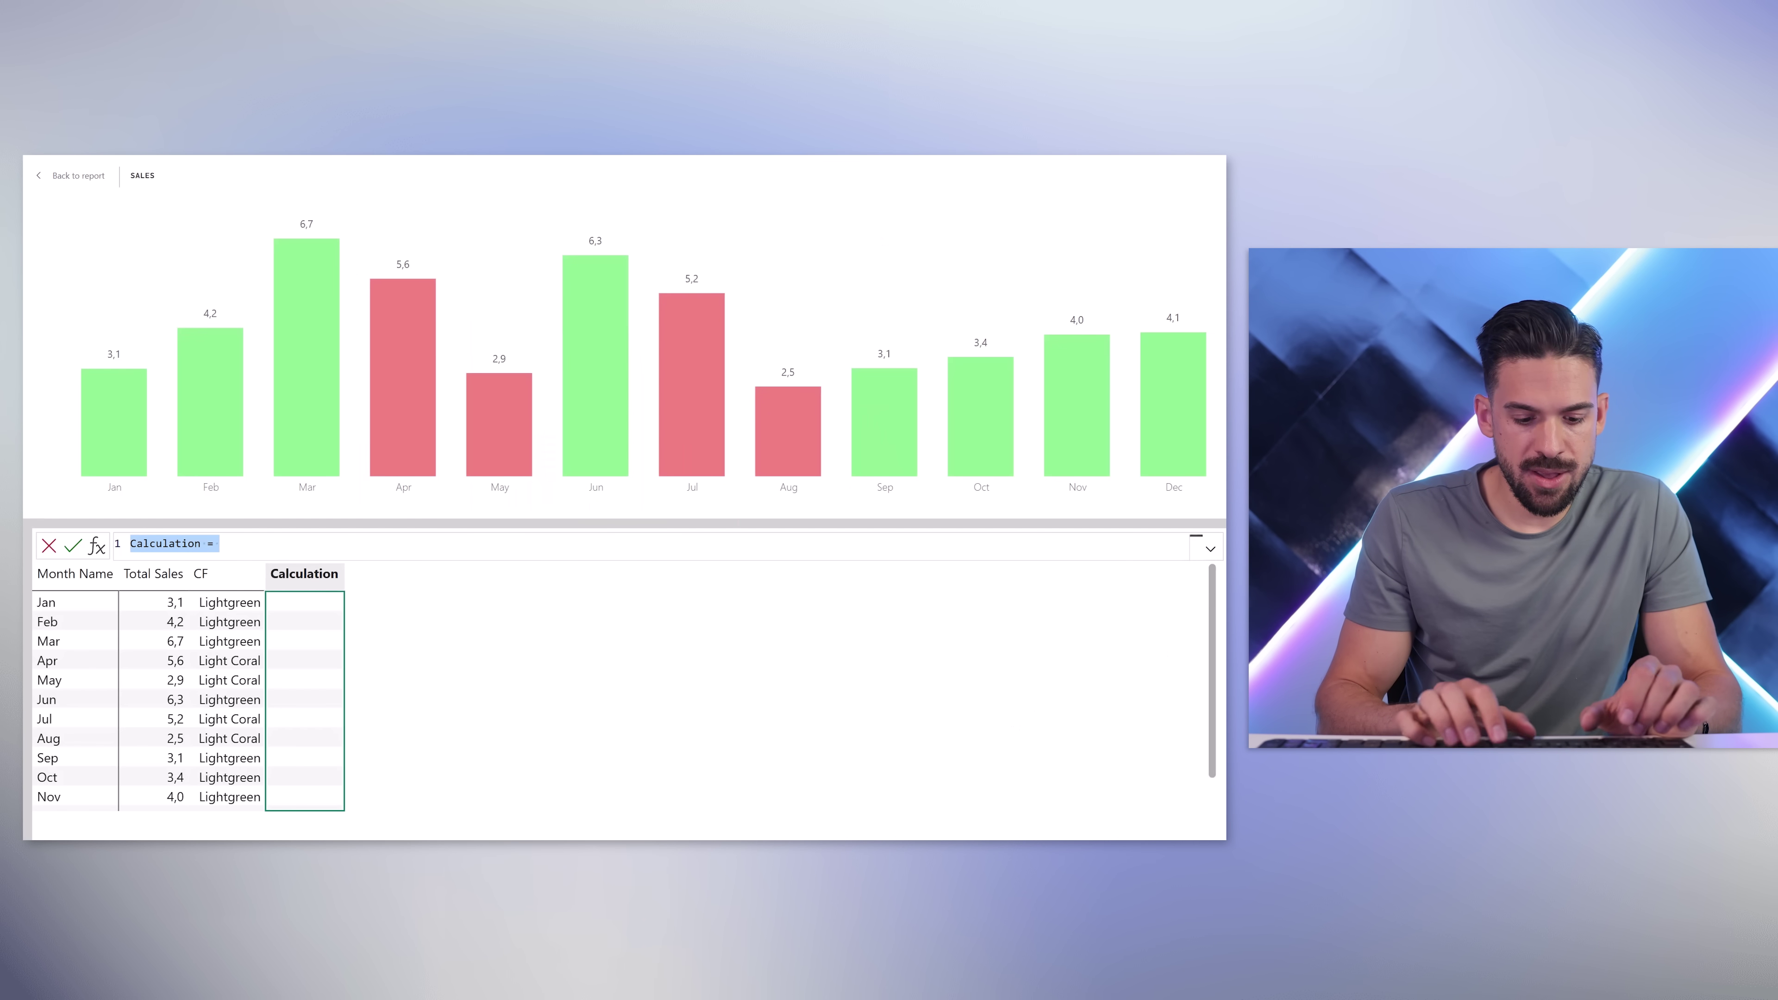
text(Yaxis)
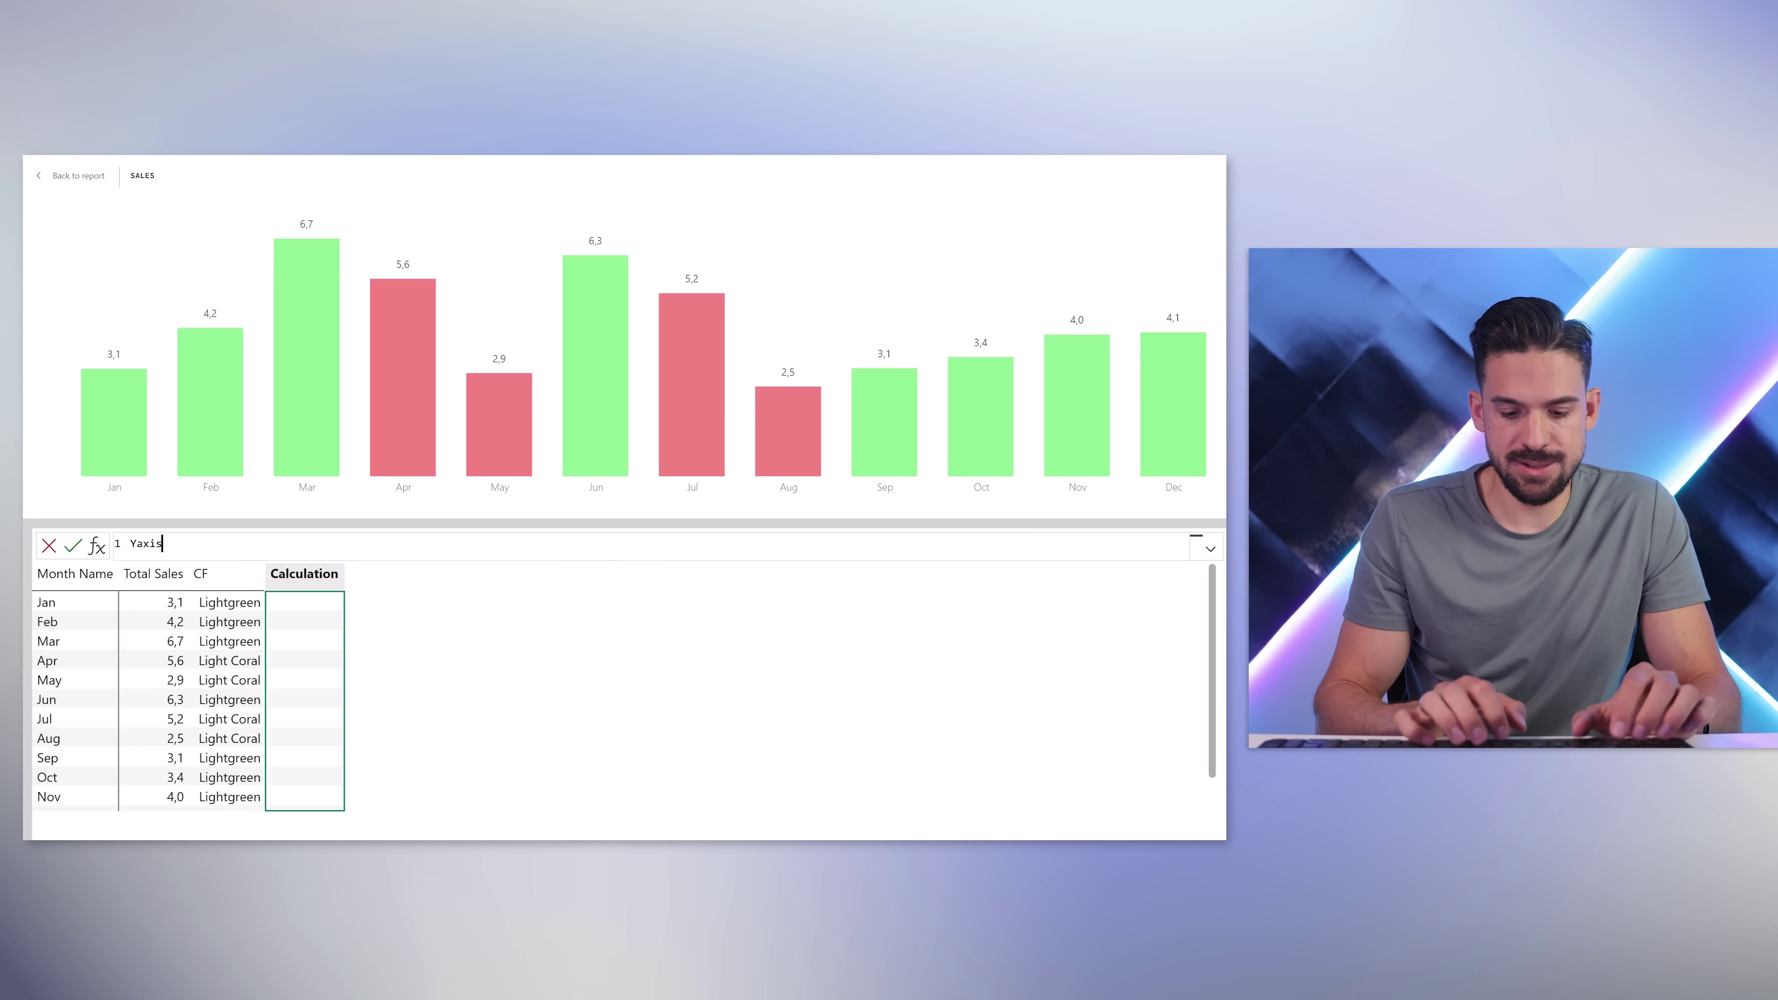
text( Max = MAXX)
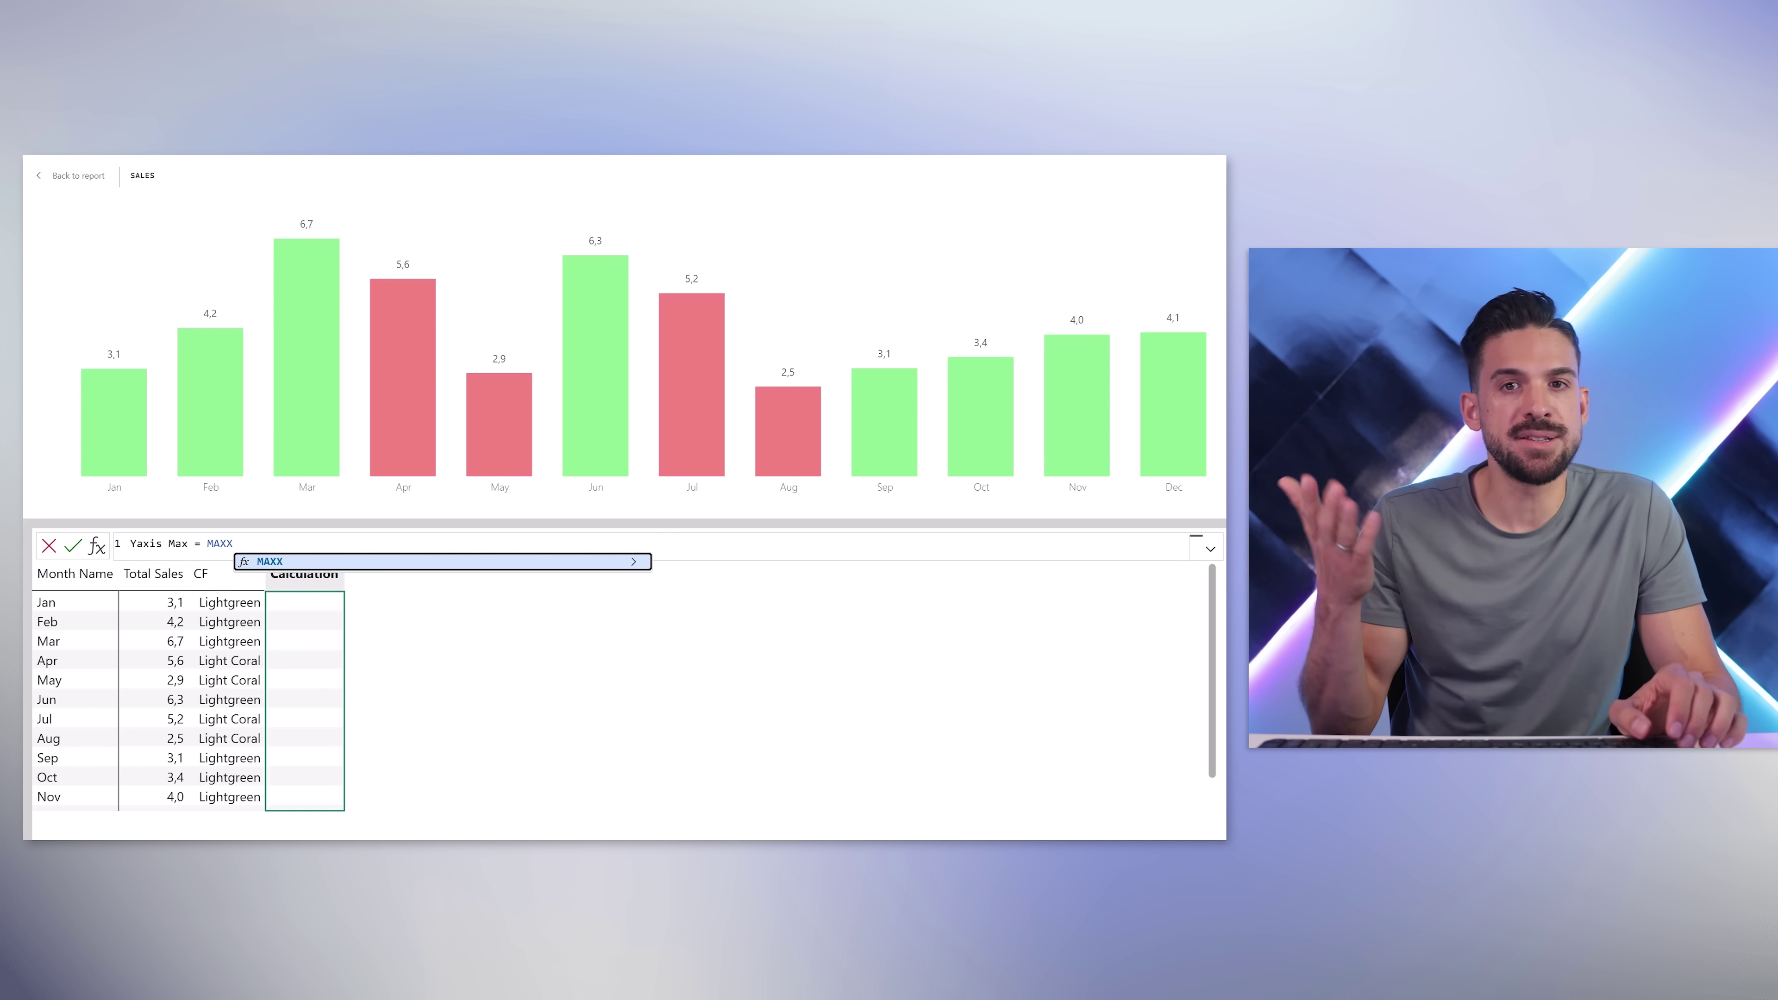
text(()
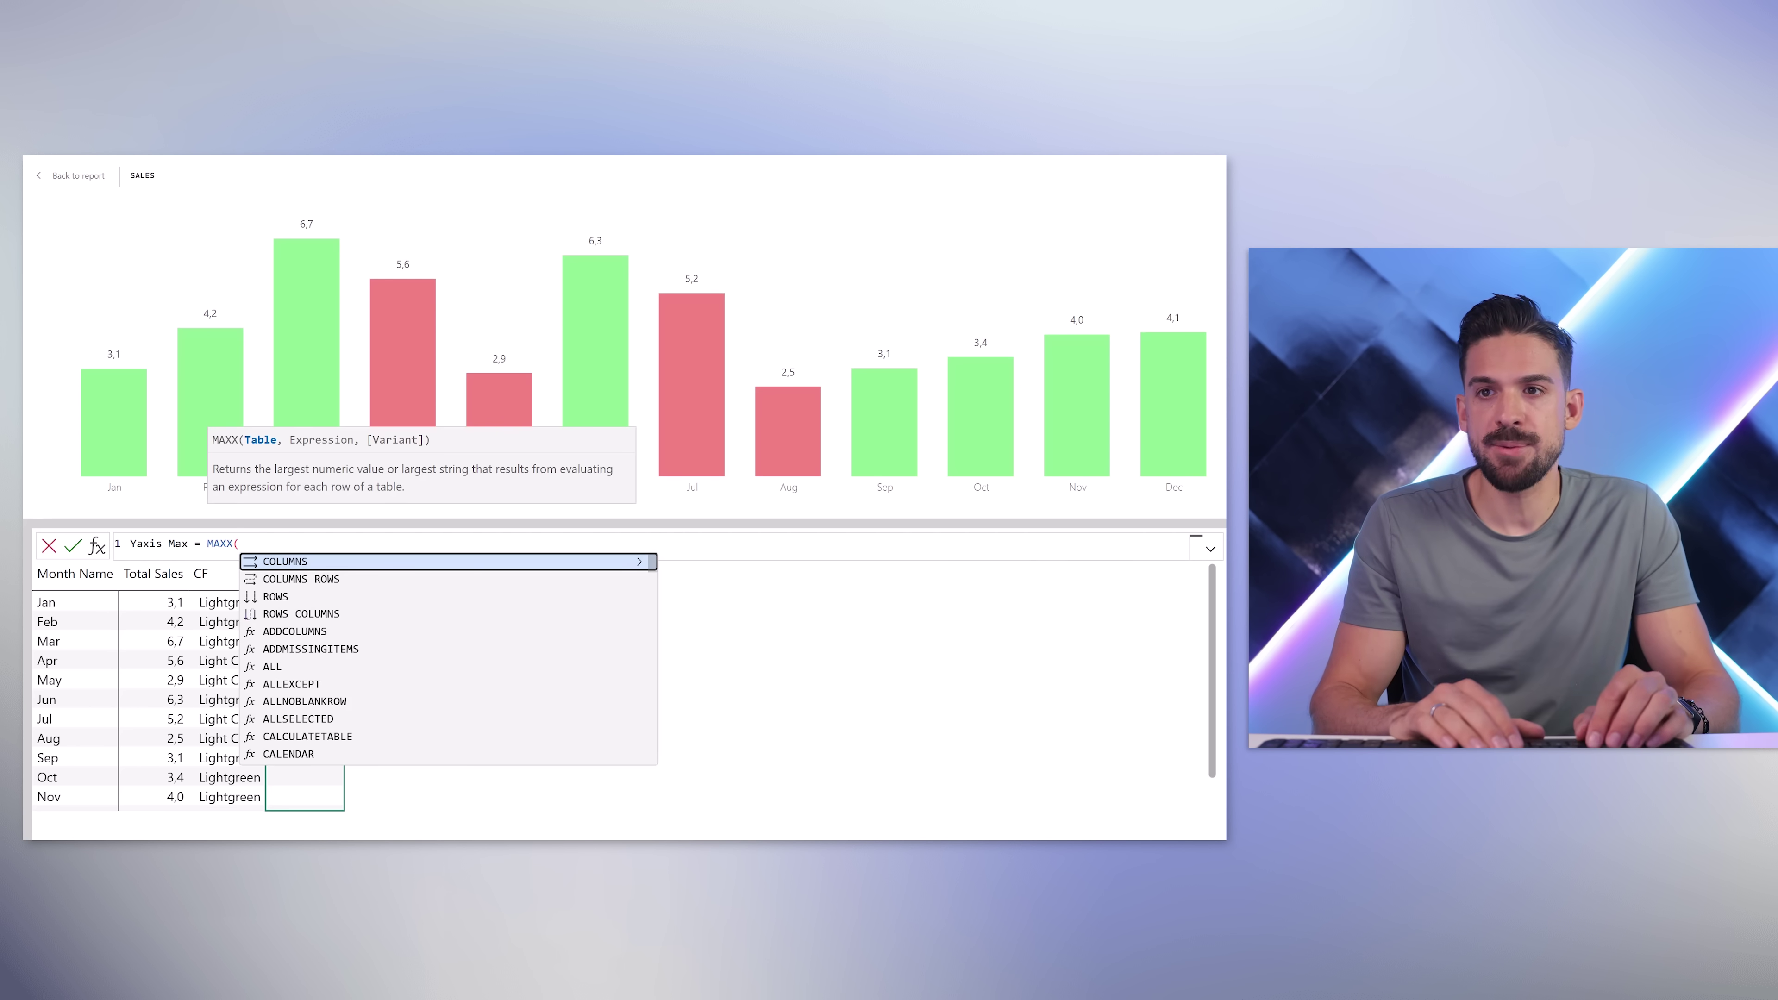
text( row)
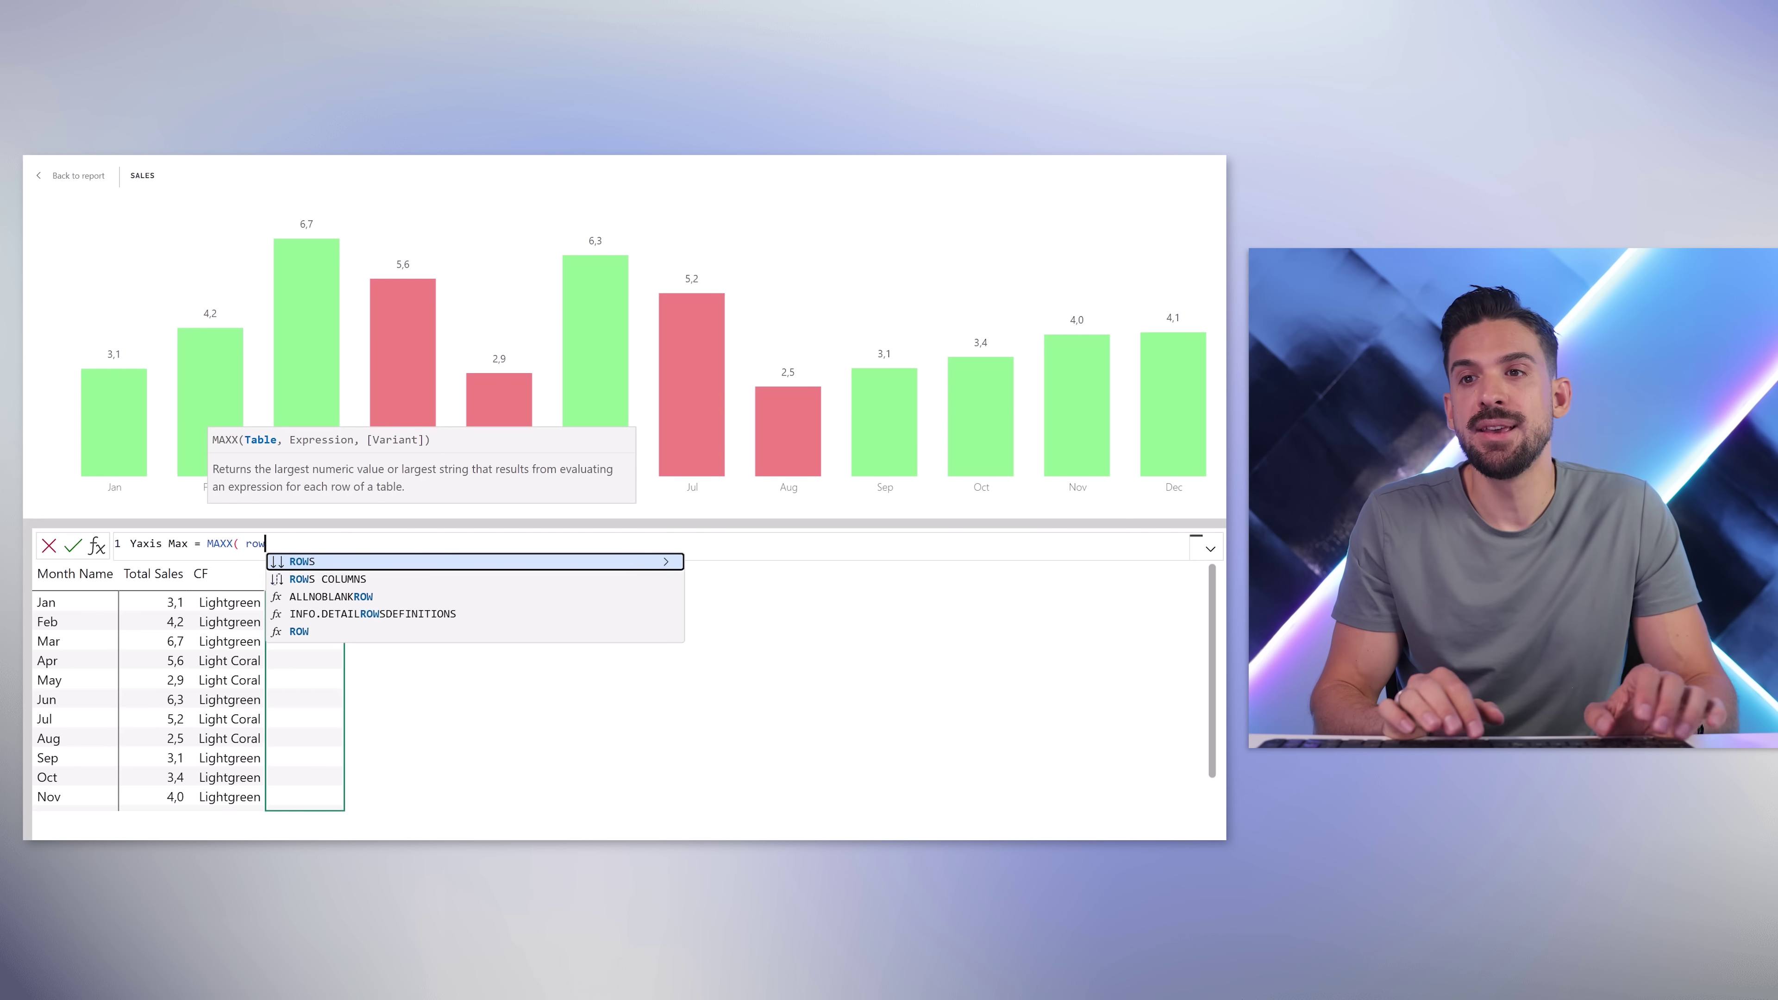
key(Tab)
text(, )
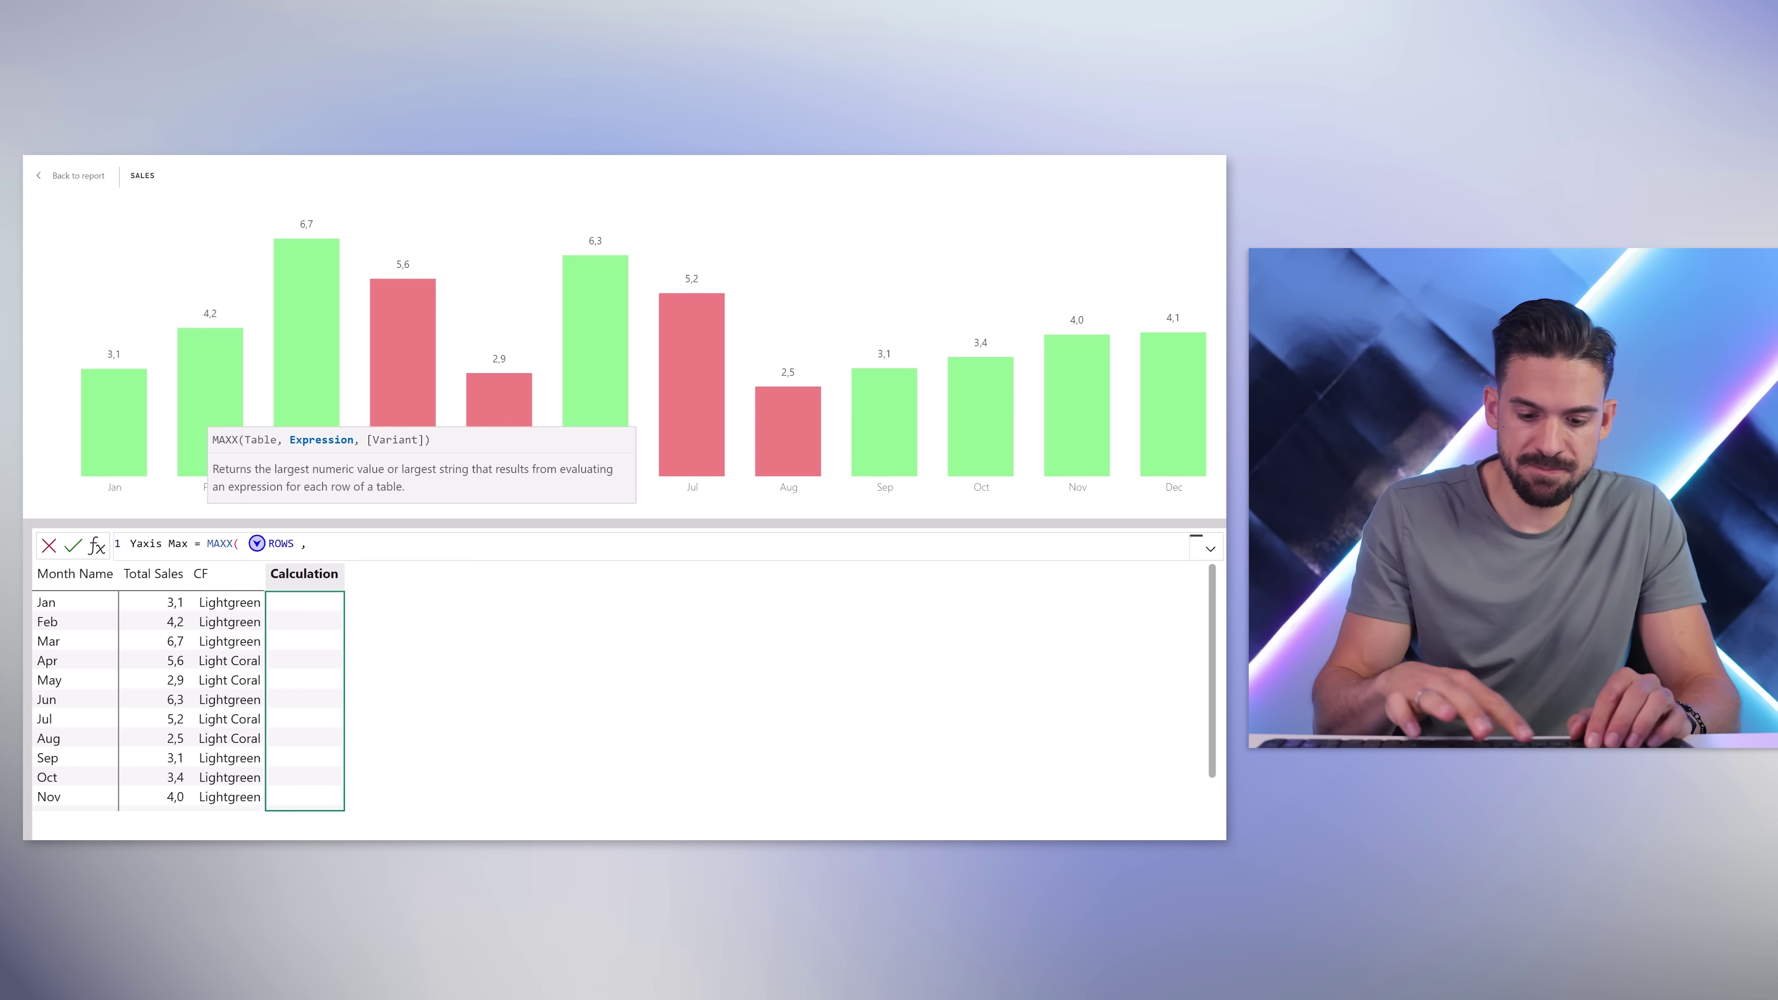
text([Tot)
key(Tab)
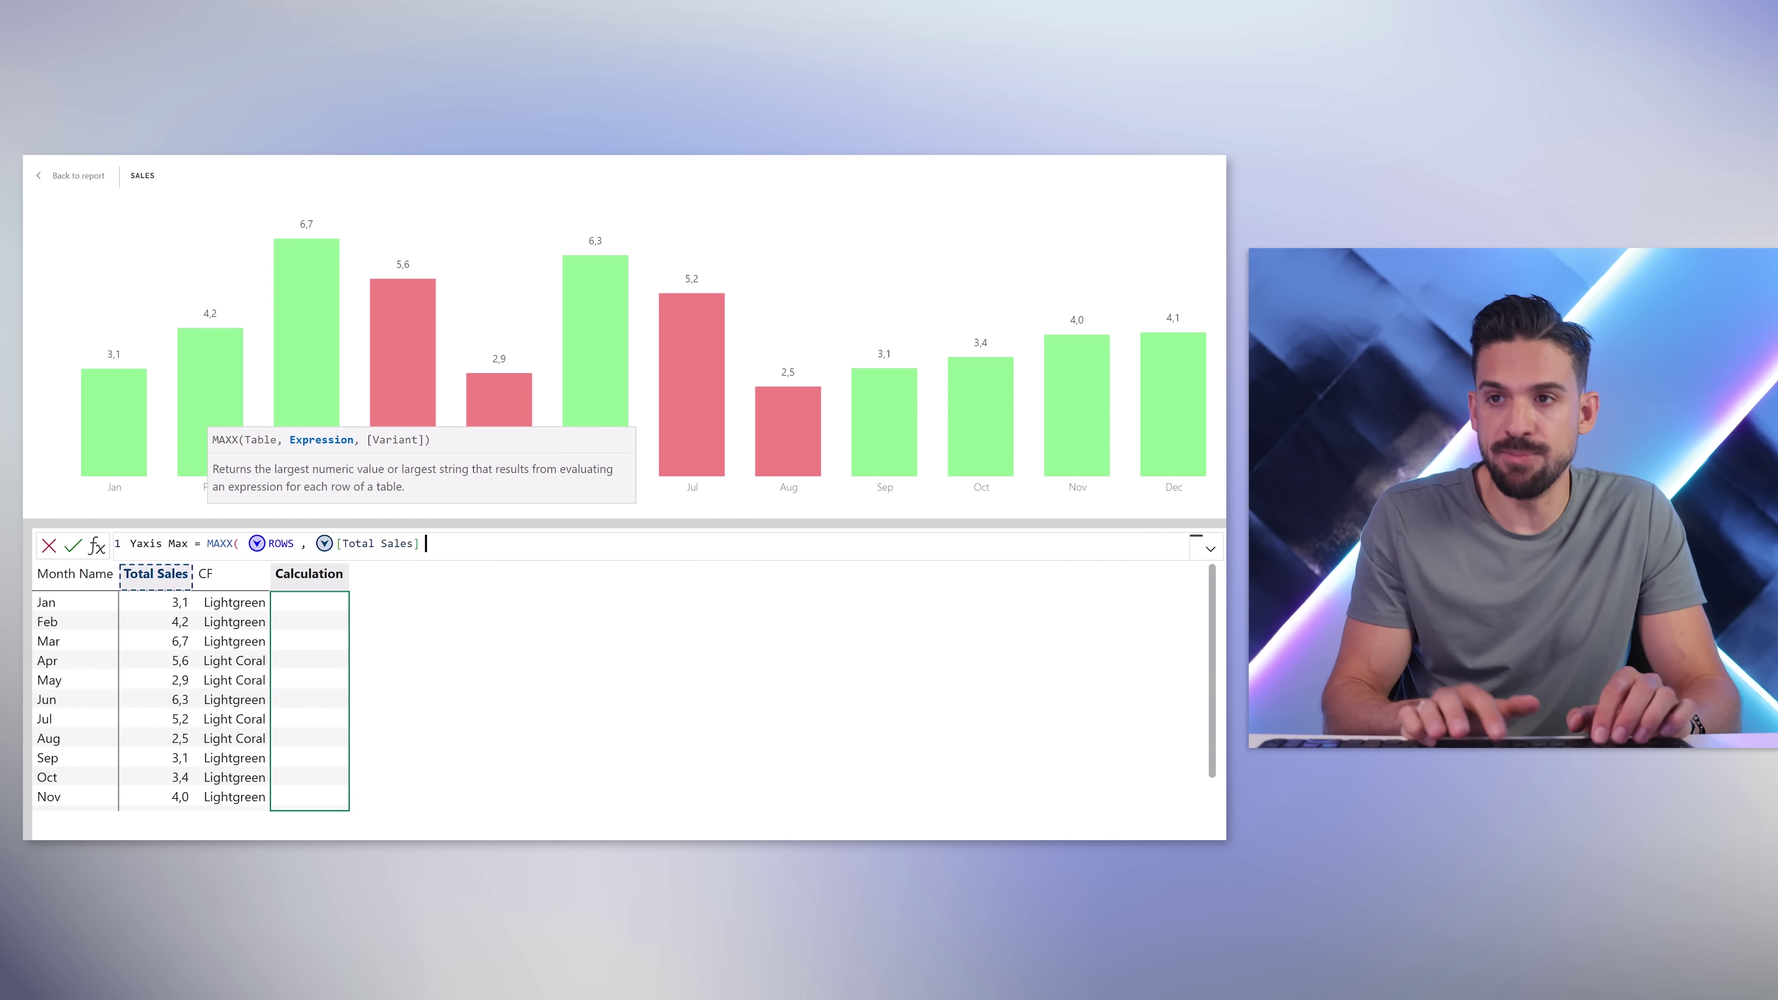
text())
key(Return)
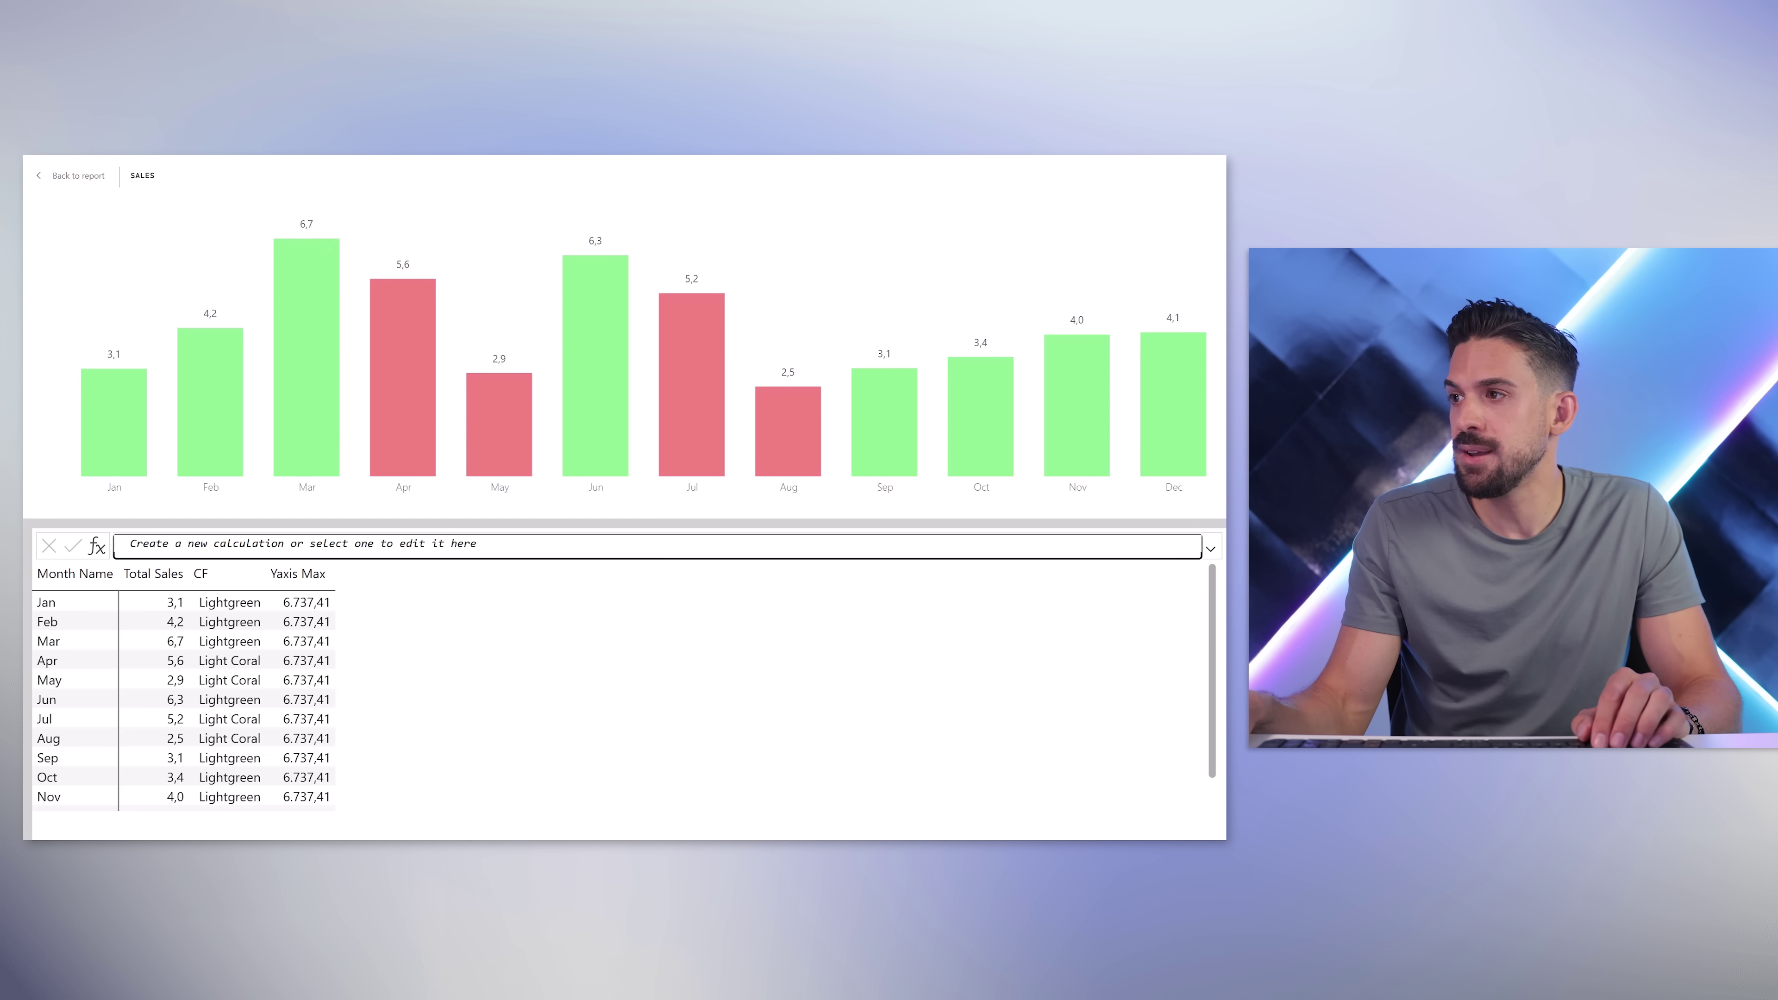
- Append * 1.5 to the Yaxis Max formula and scroll to the Total row
click(266, 576)
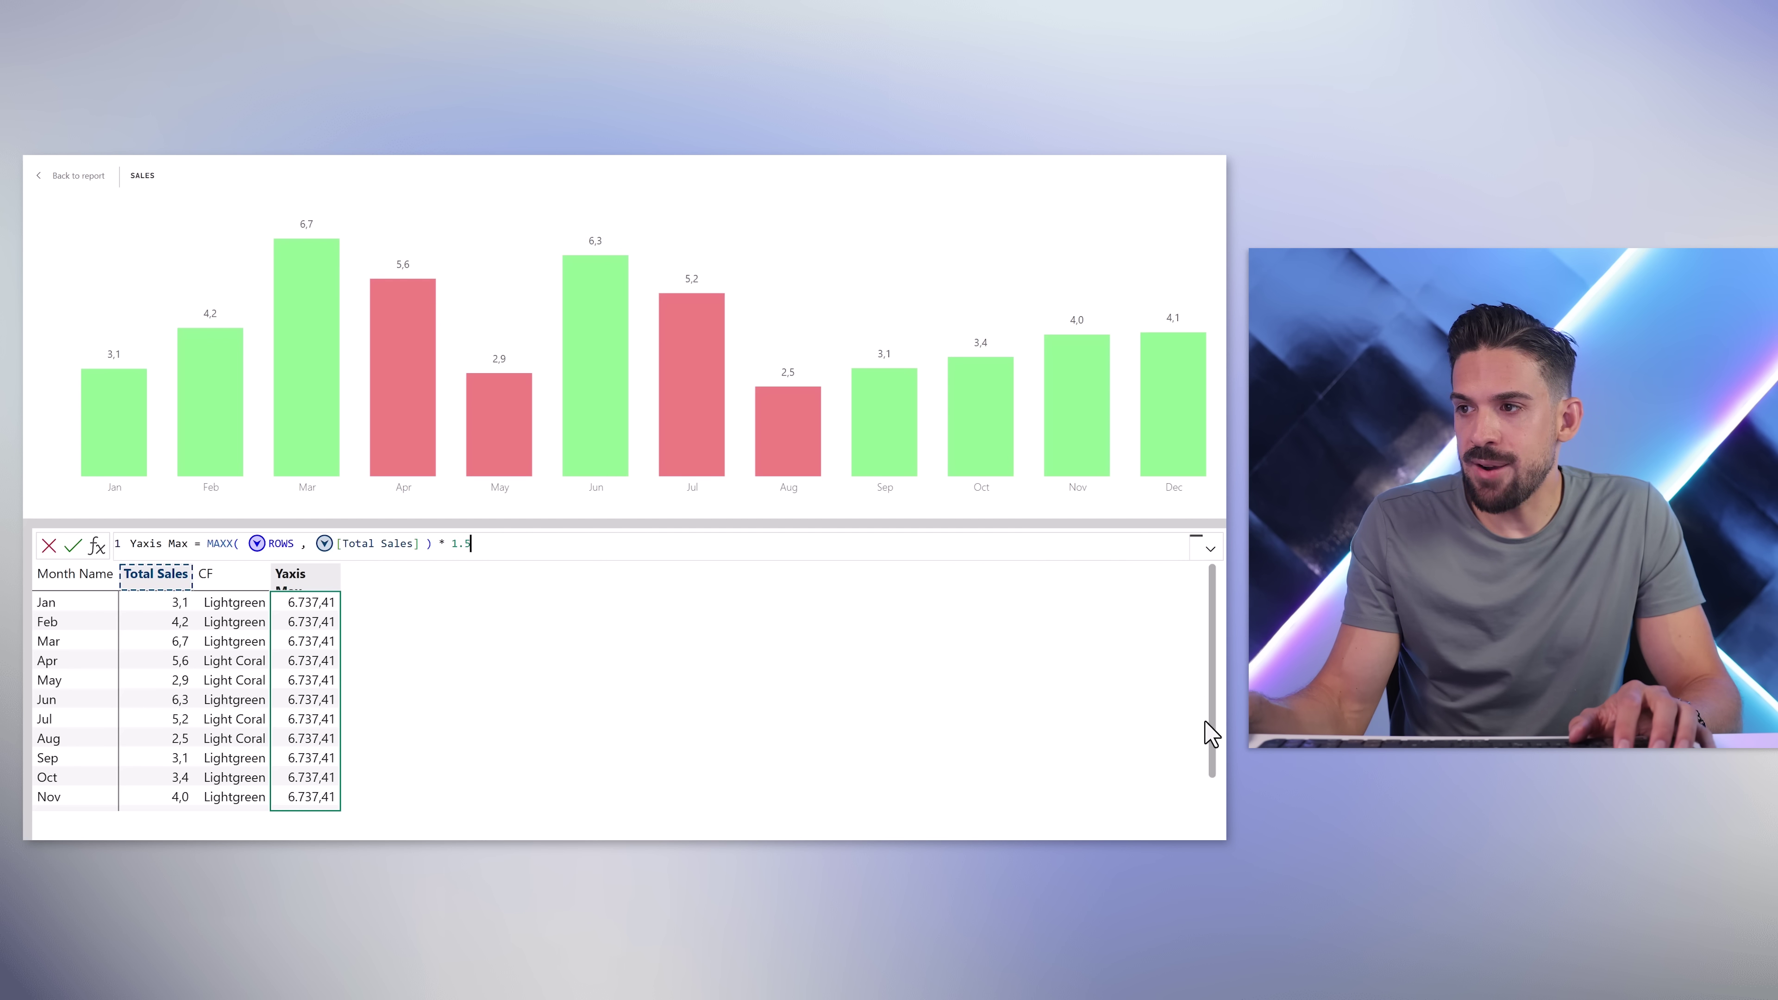
scroll(1211, 733, down, 1)
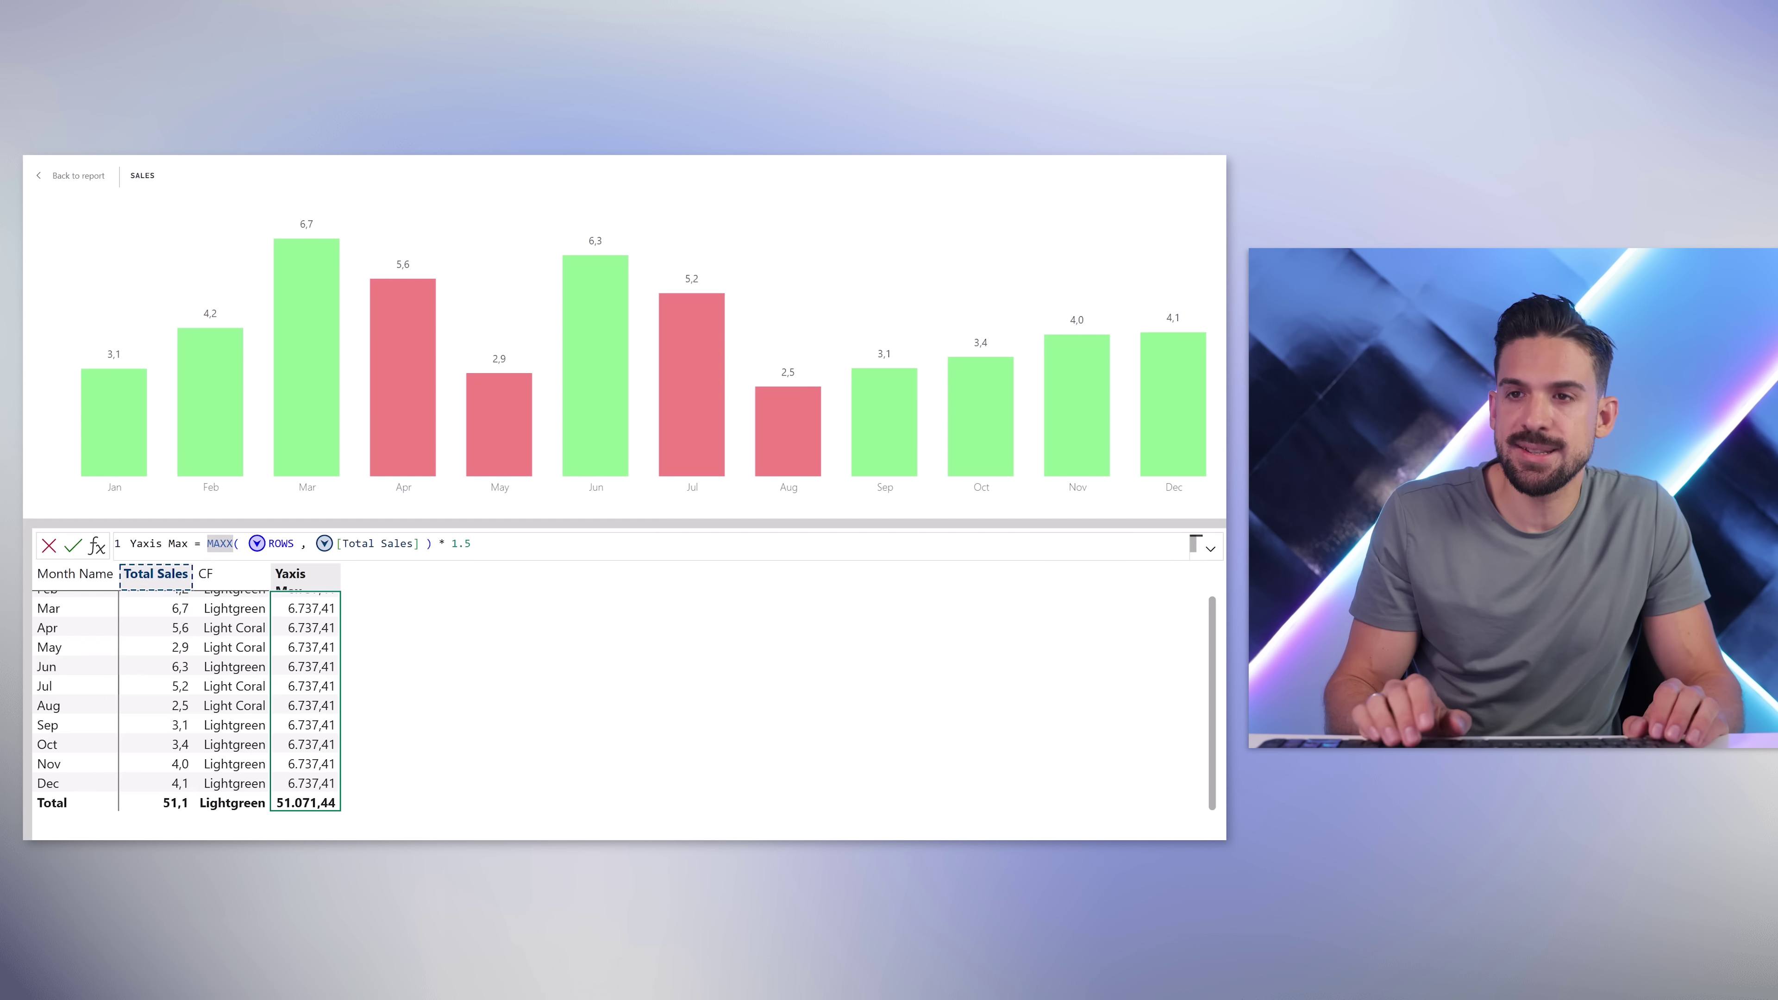
- Wrap the Yaxis Max expression in EXPANDALL, indenting the MAXX line inside it
key(shift+Return)
key(shift+Return)
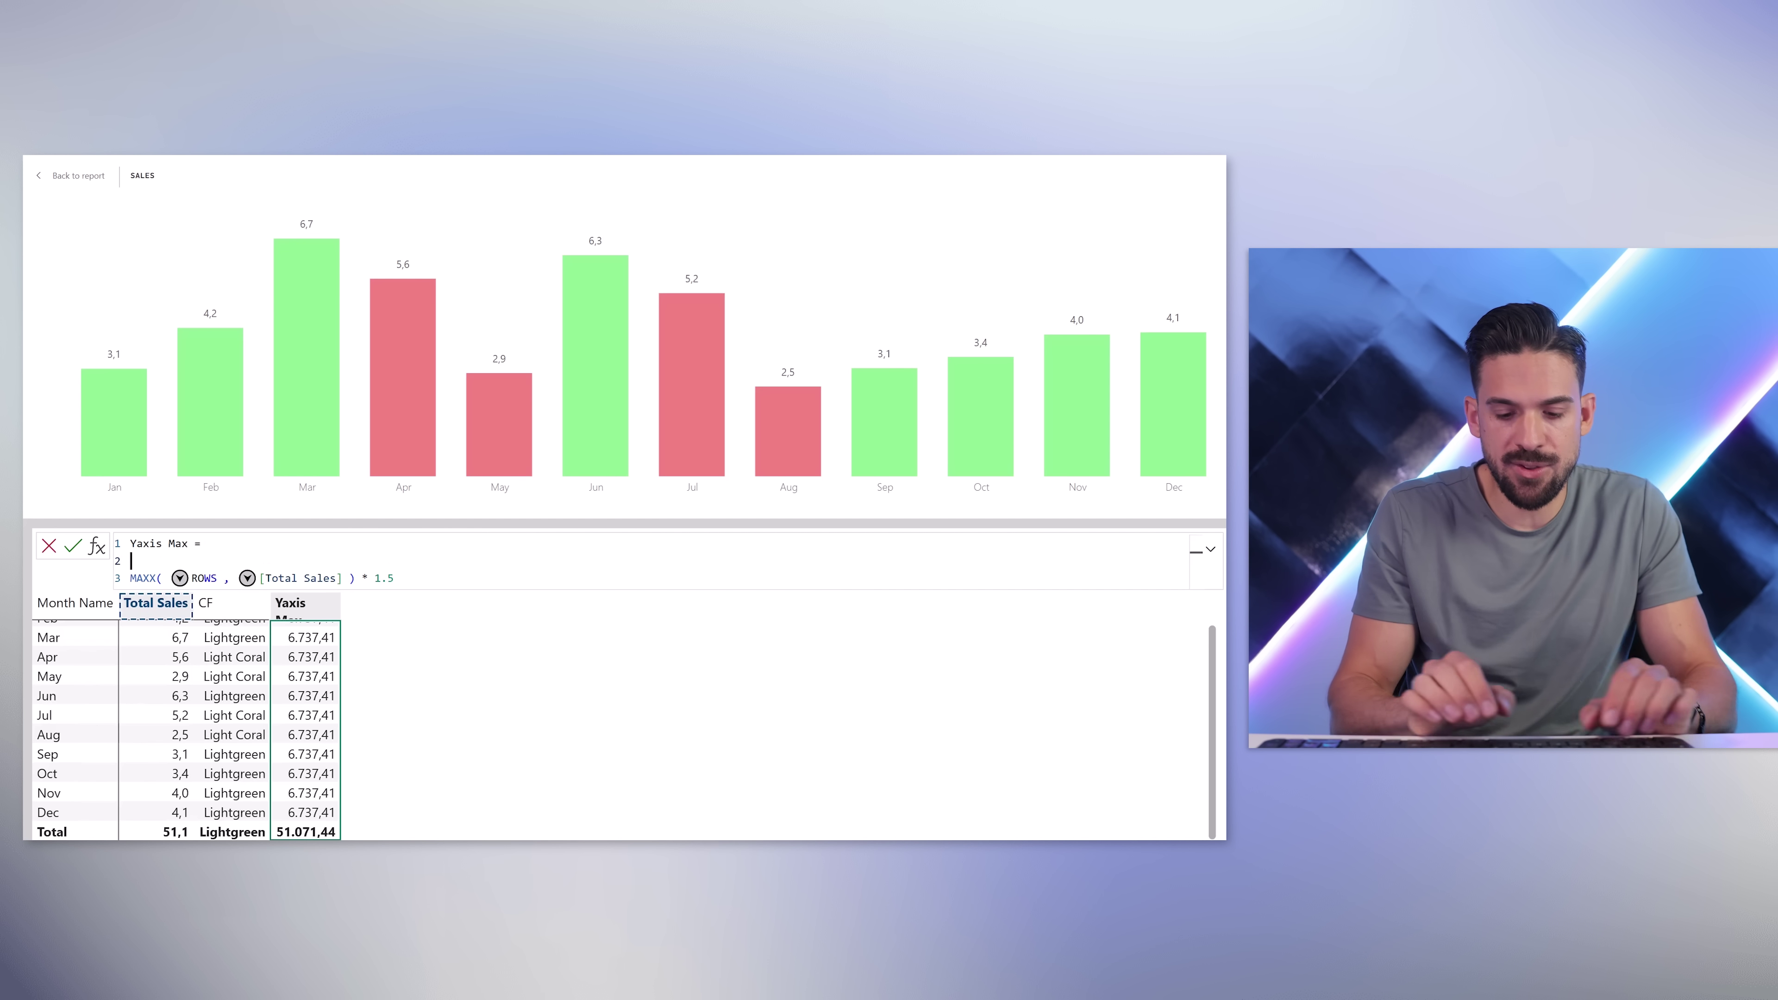
text(EXP)
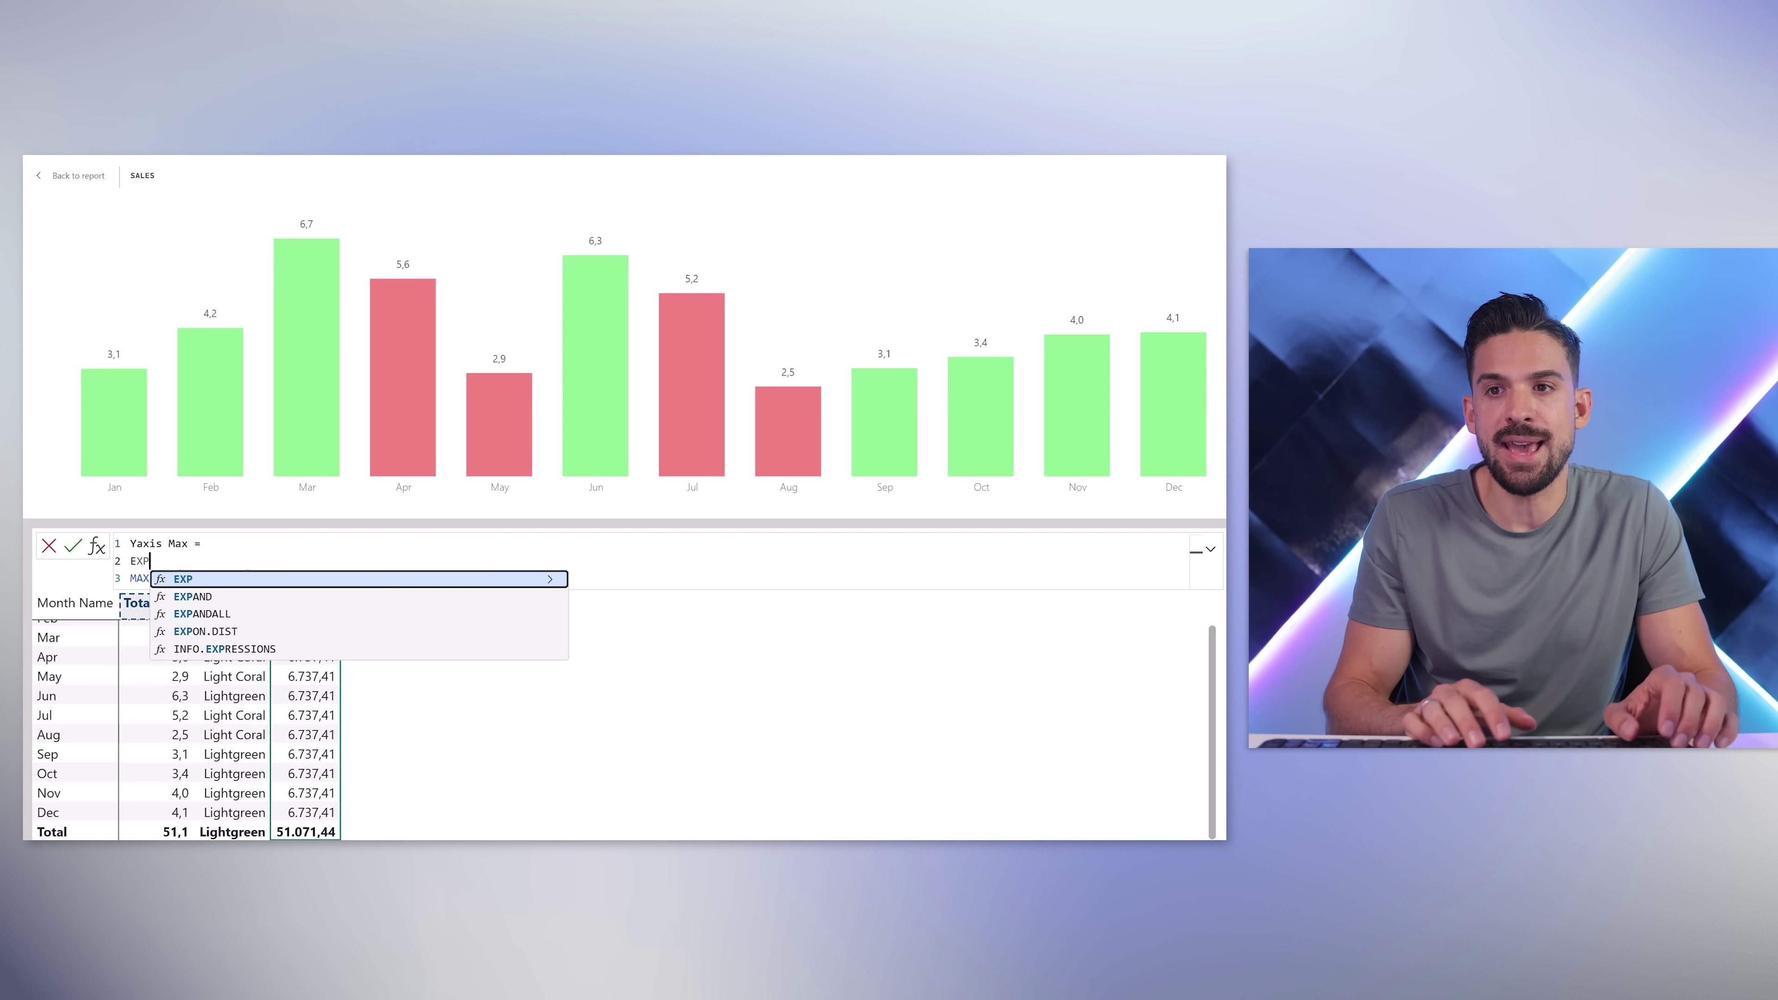
key(Down)
key(Down)
key(Tab)
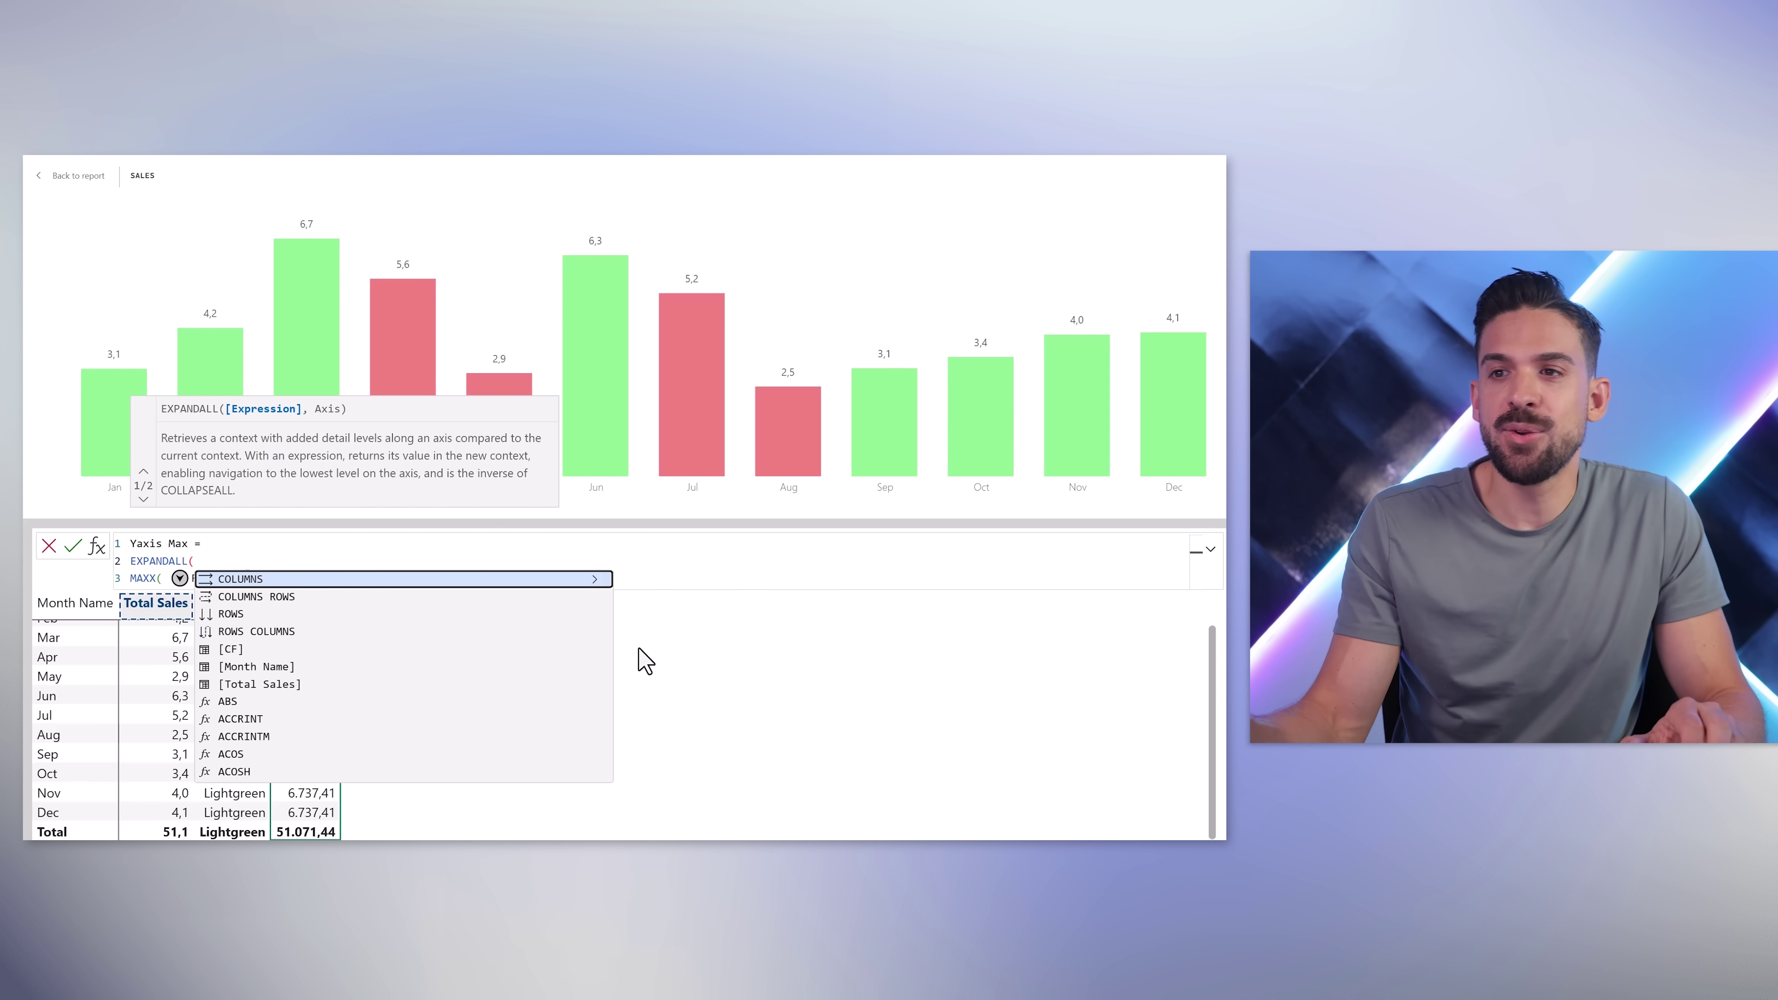
click(693, 575)
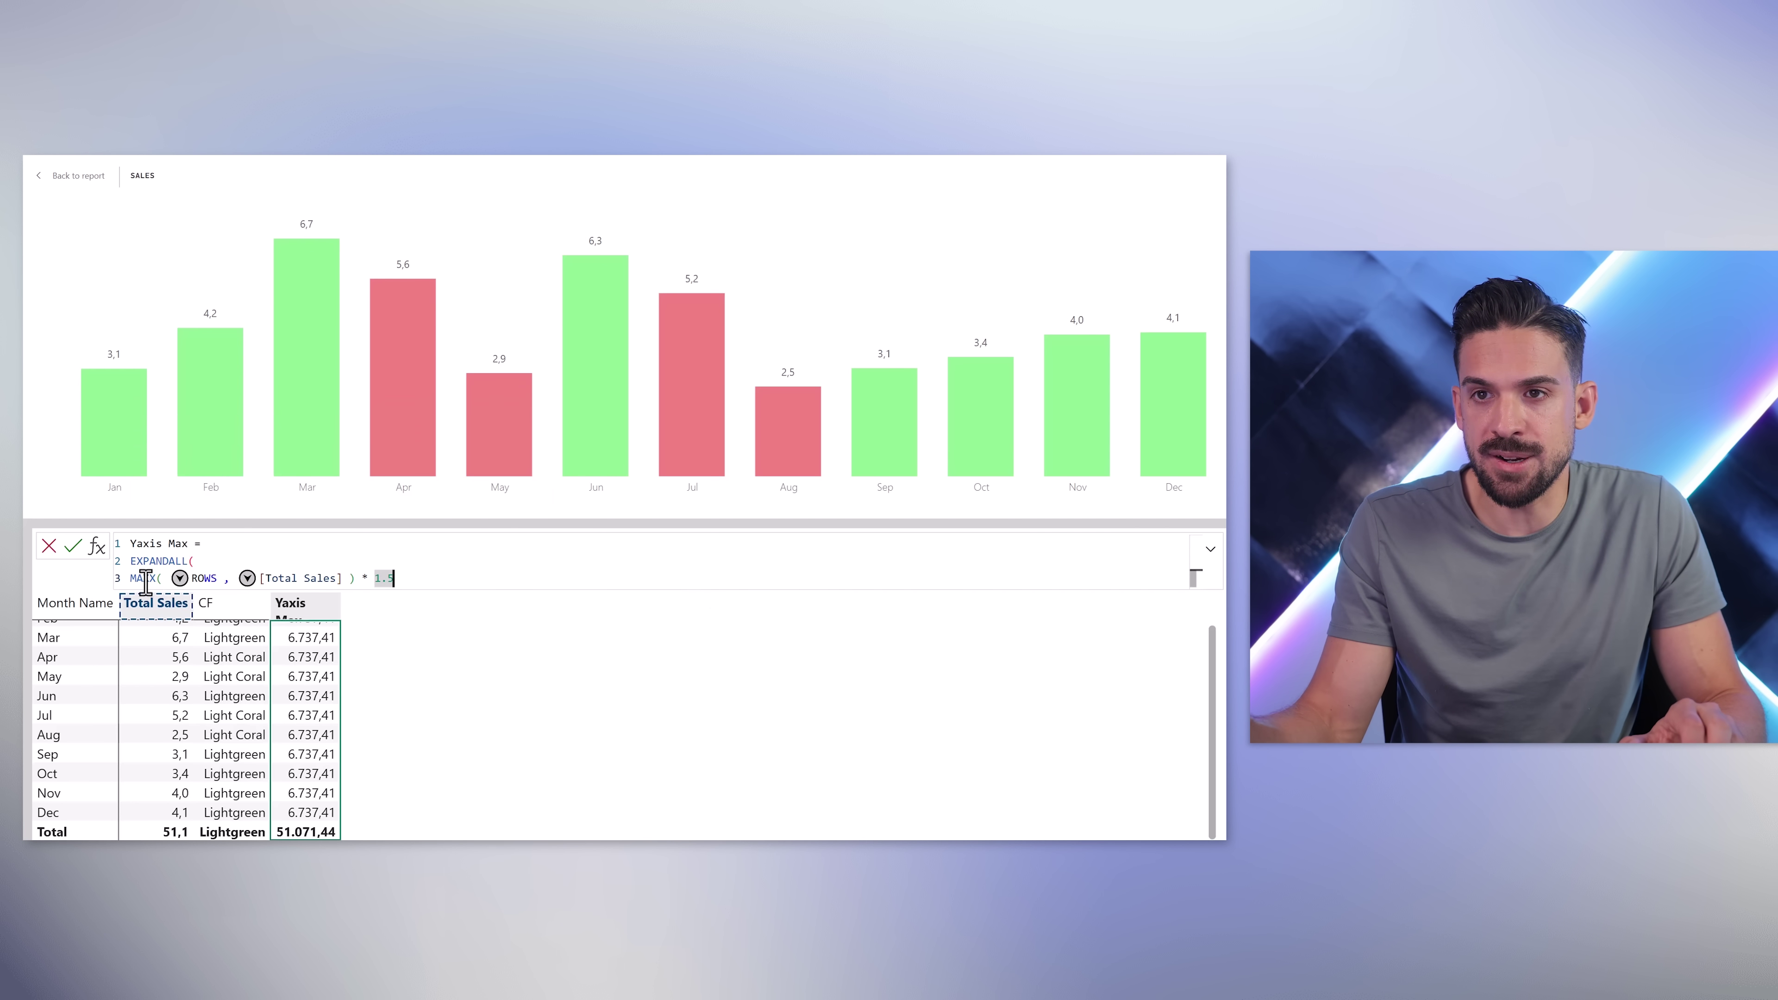
key(Tab)
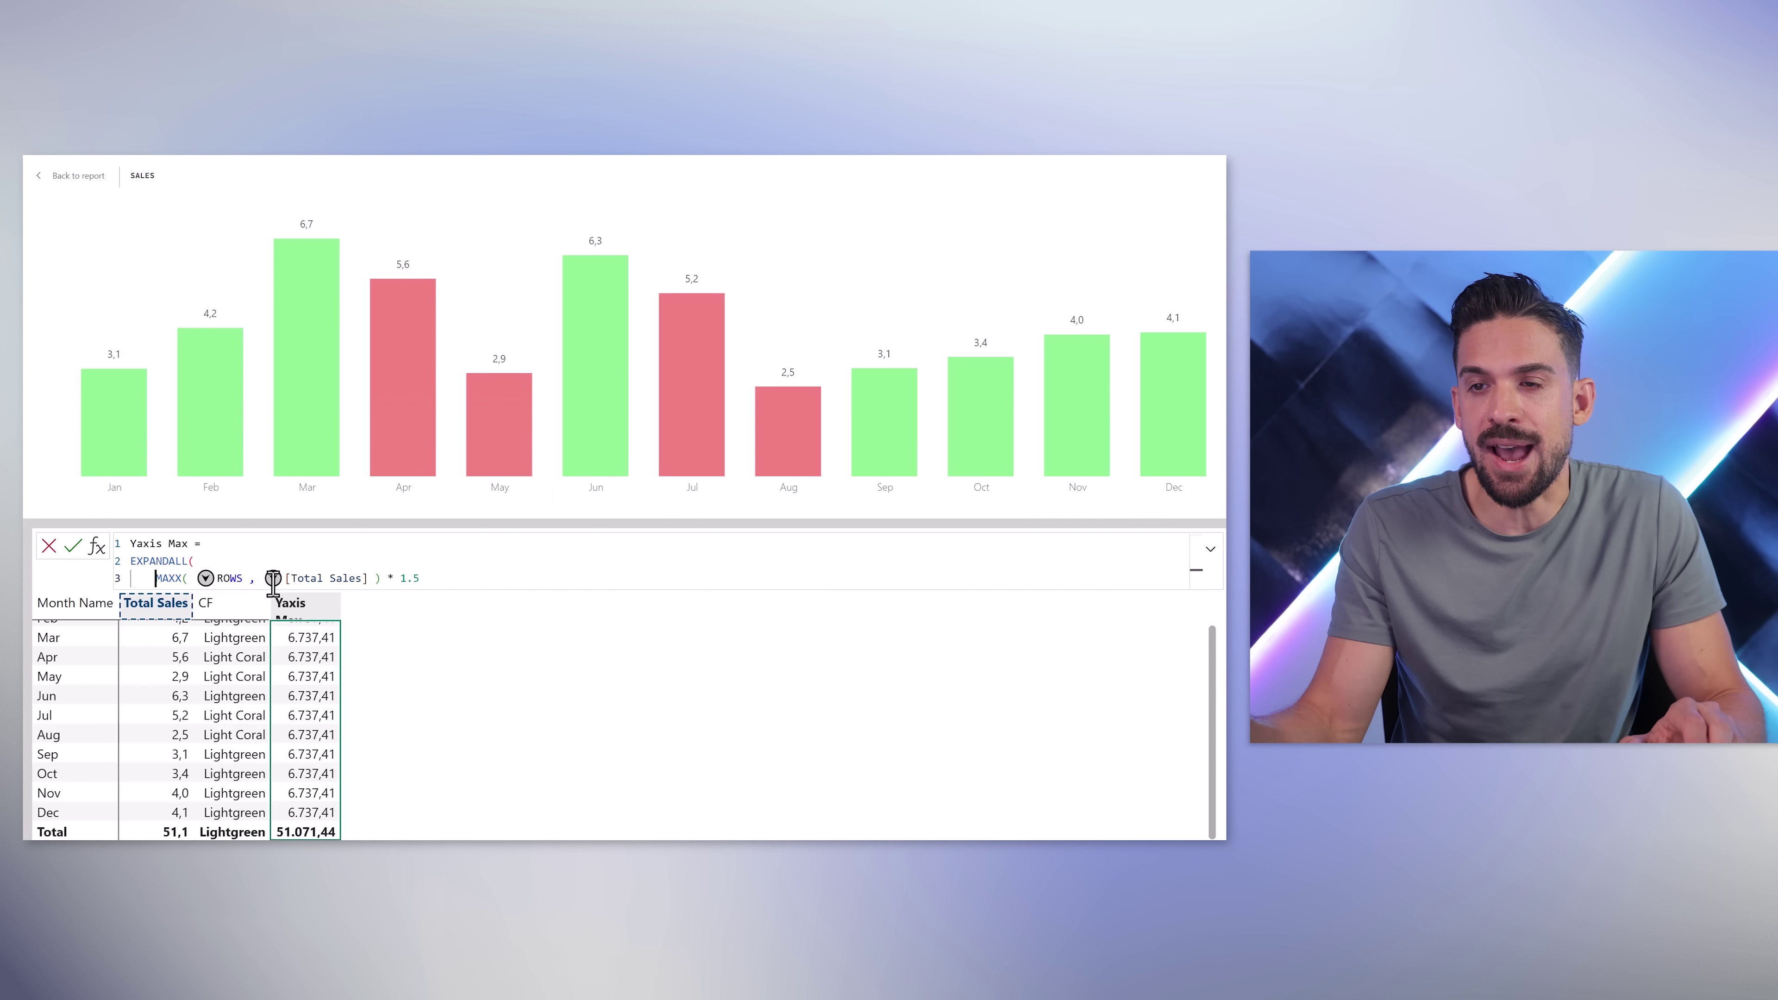
- Add ROWS as the EXPANDALL axis, close the bracket and commit Yaxis Max
click(421, 584)
text(,)
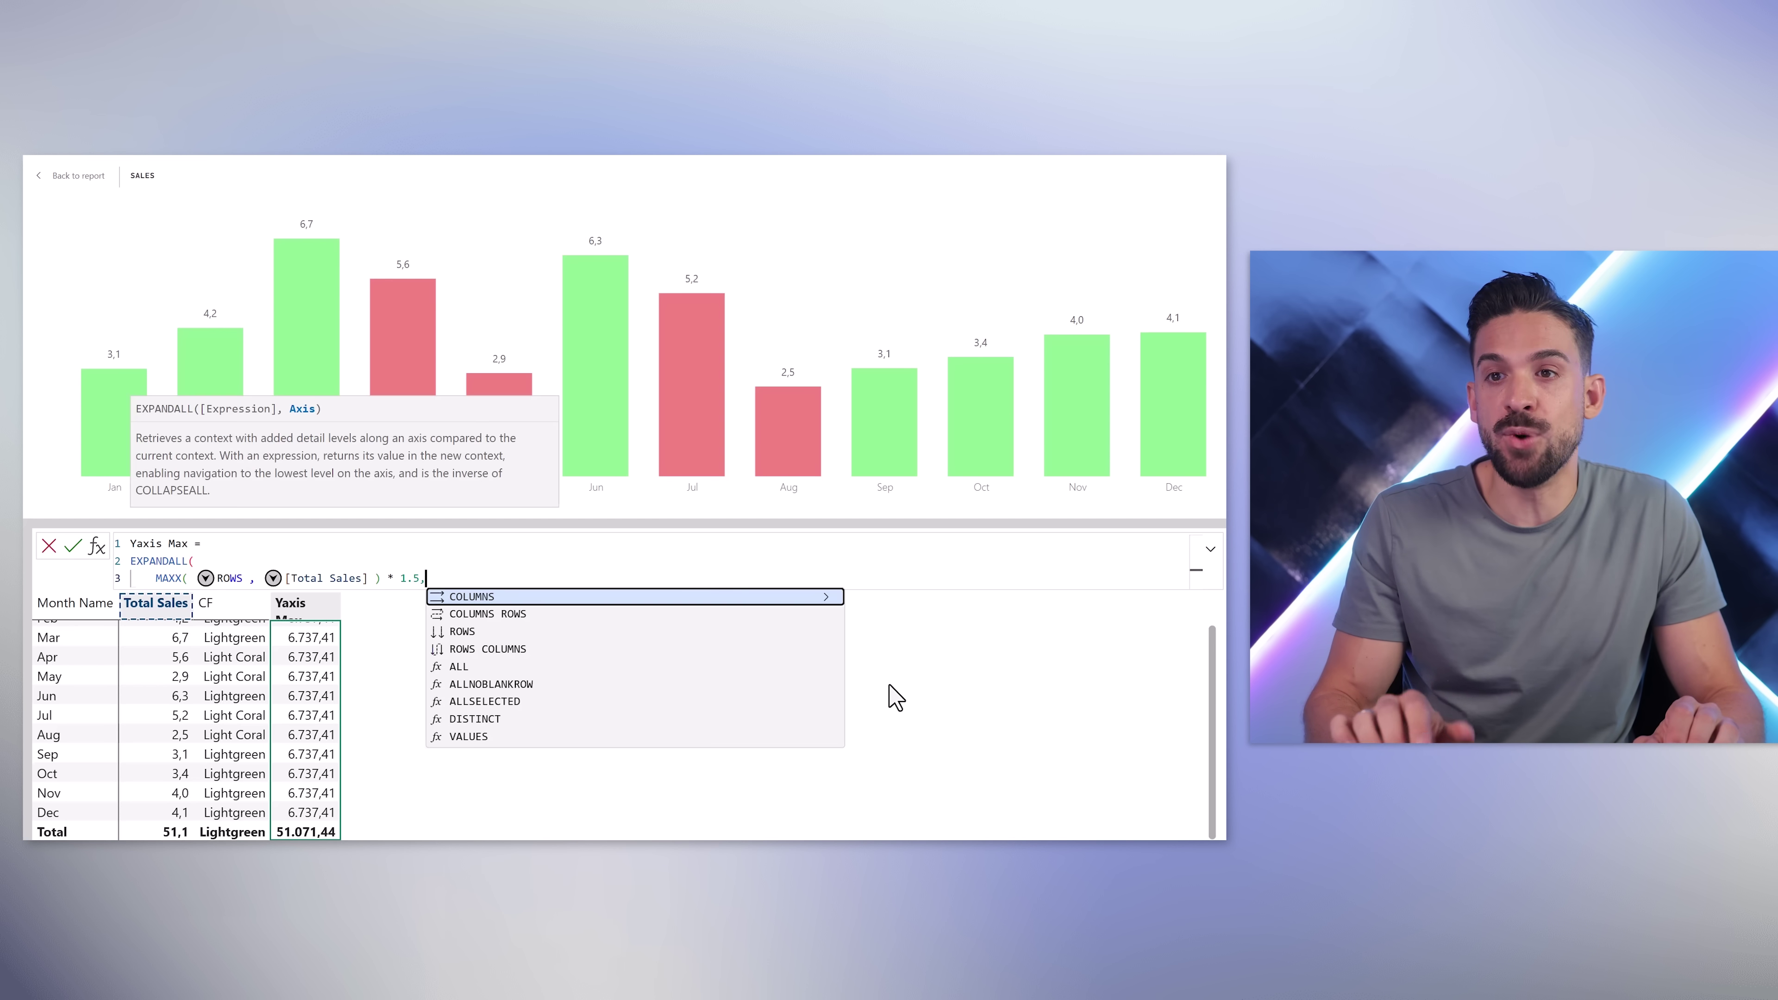
key(Return)
text(rows)
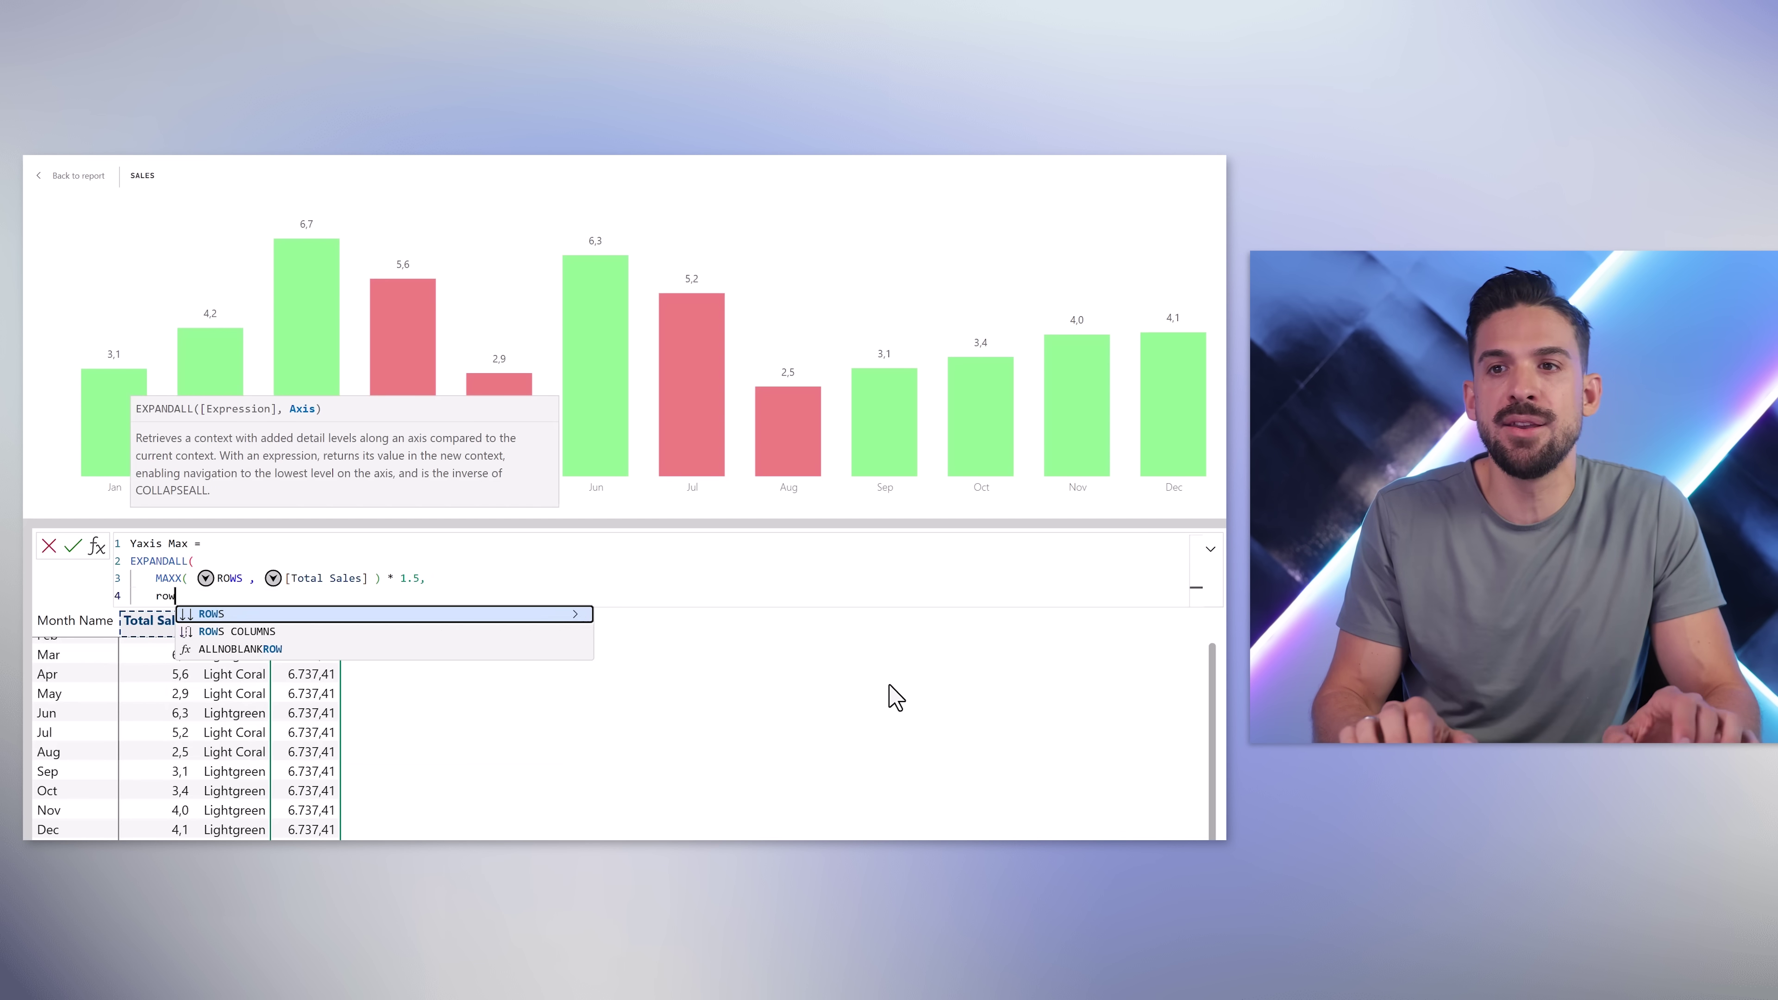
key(Tab)
key(Return)
text())
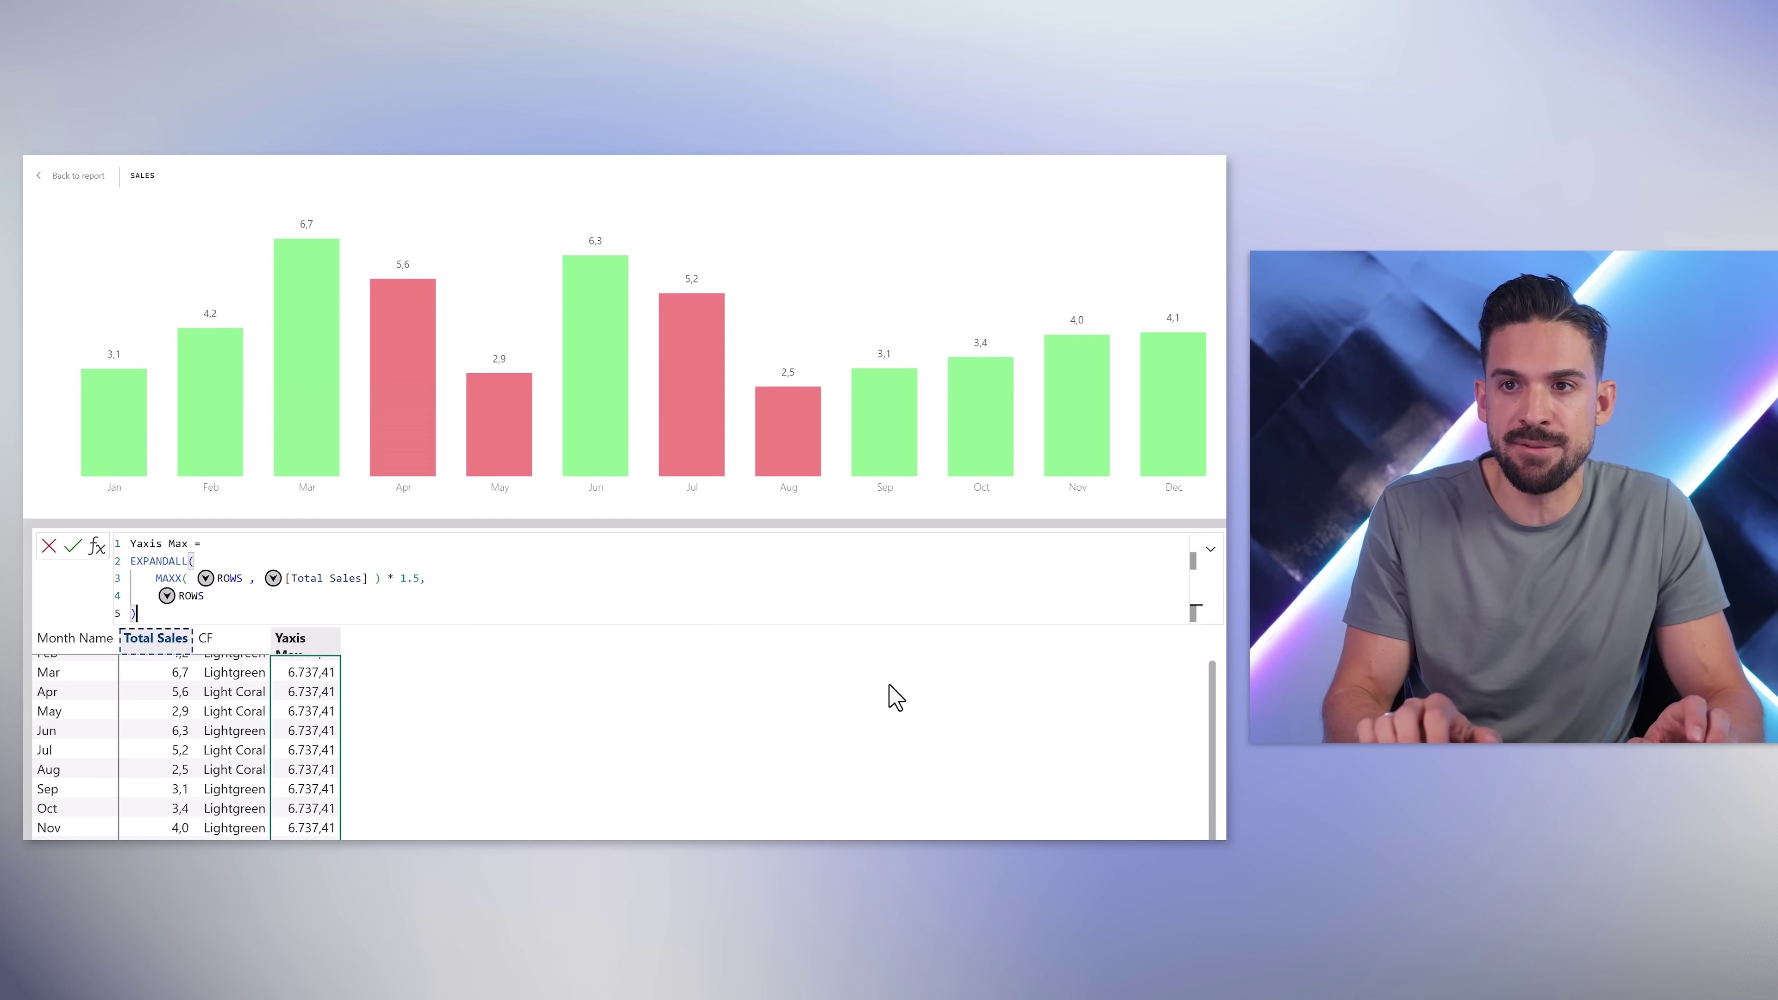
key(Return)
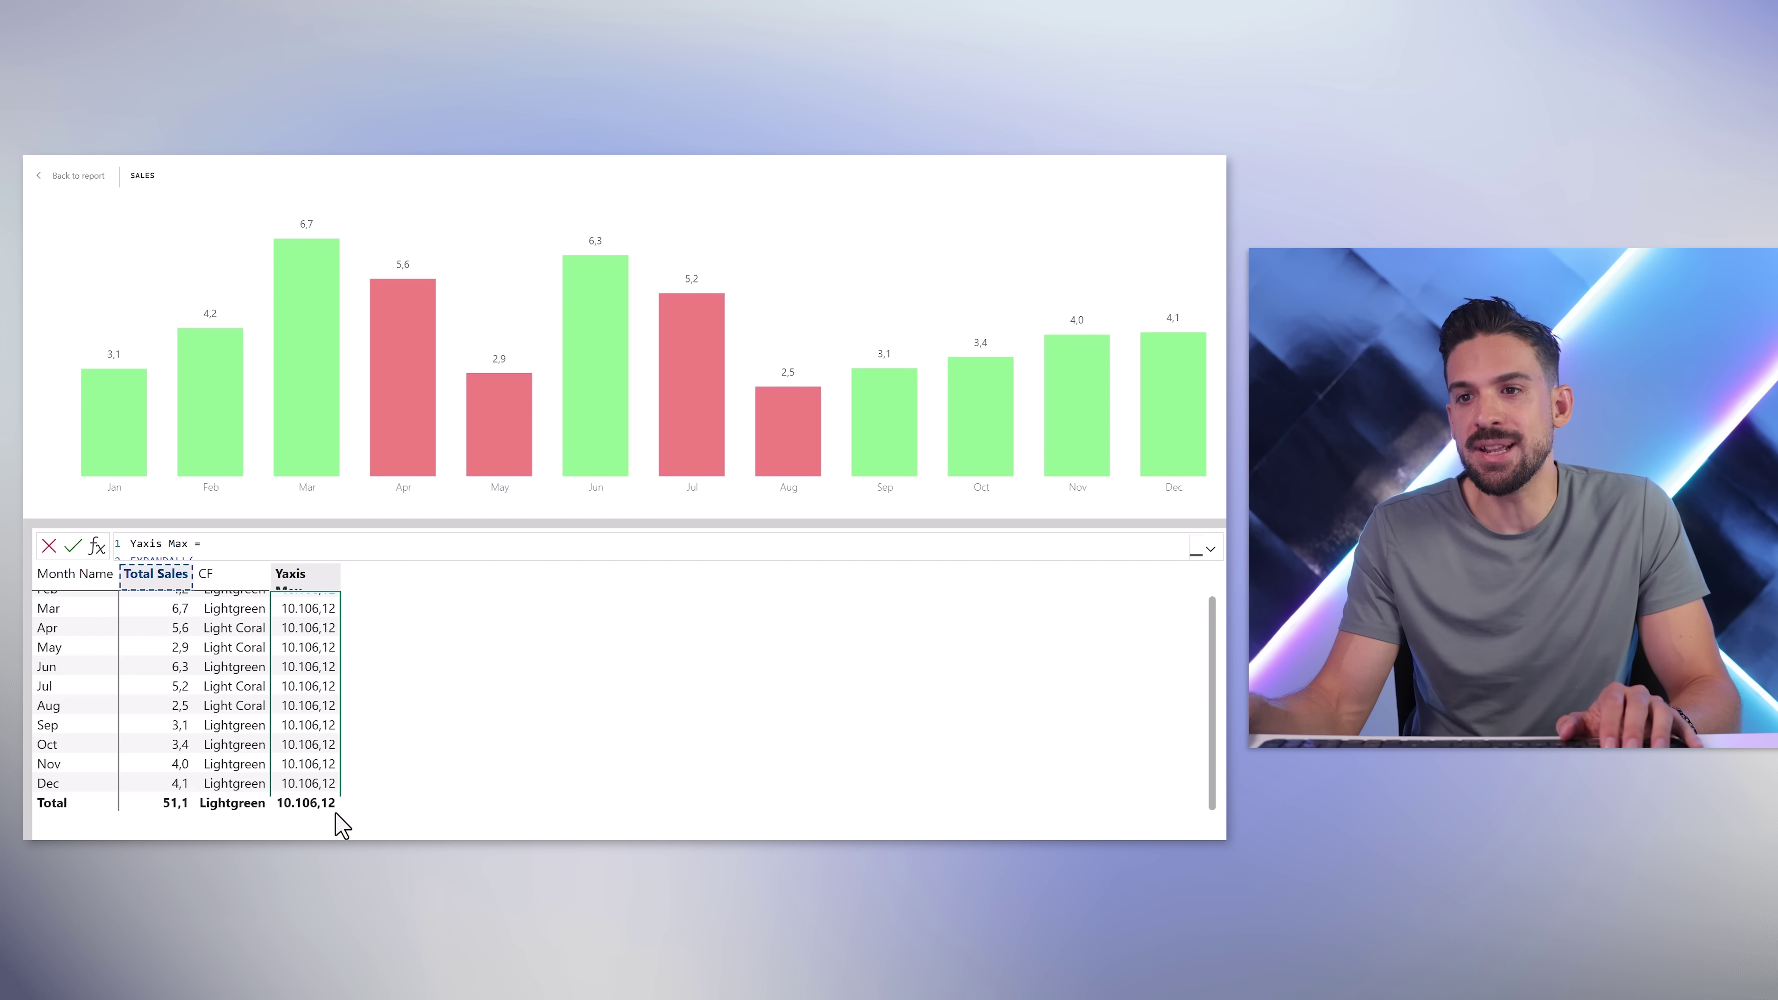
- Set the Y-axis range Maximum to Field value based on Yaxis Max
click(78, 177)
click(1207, 164)
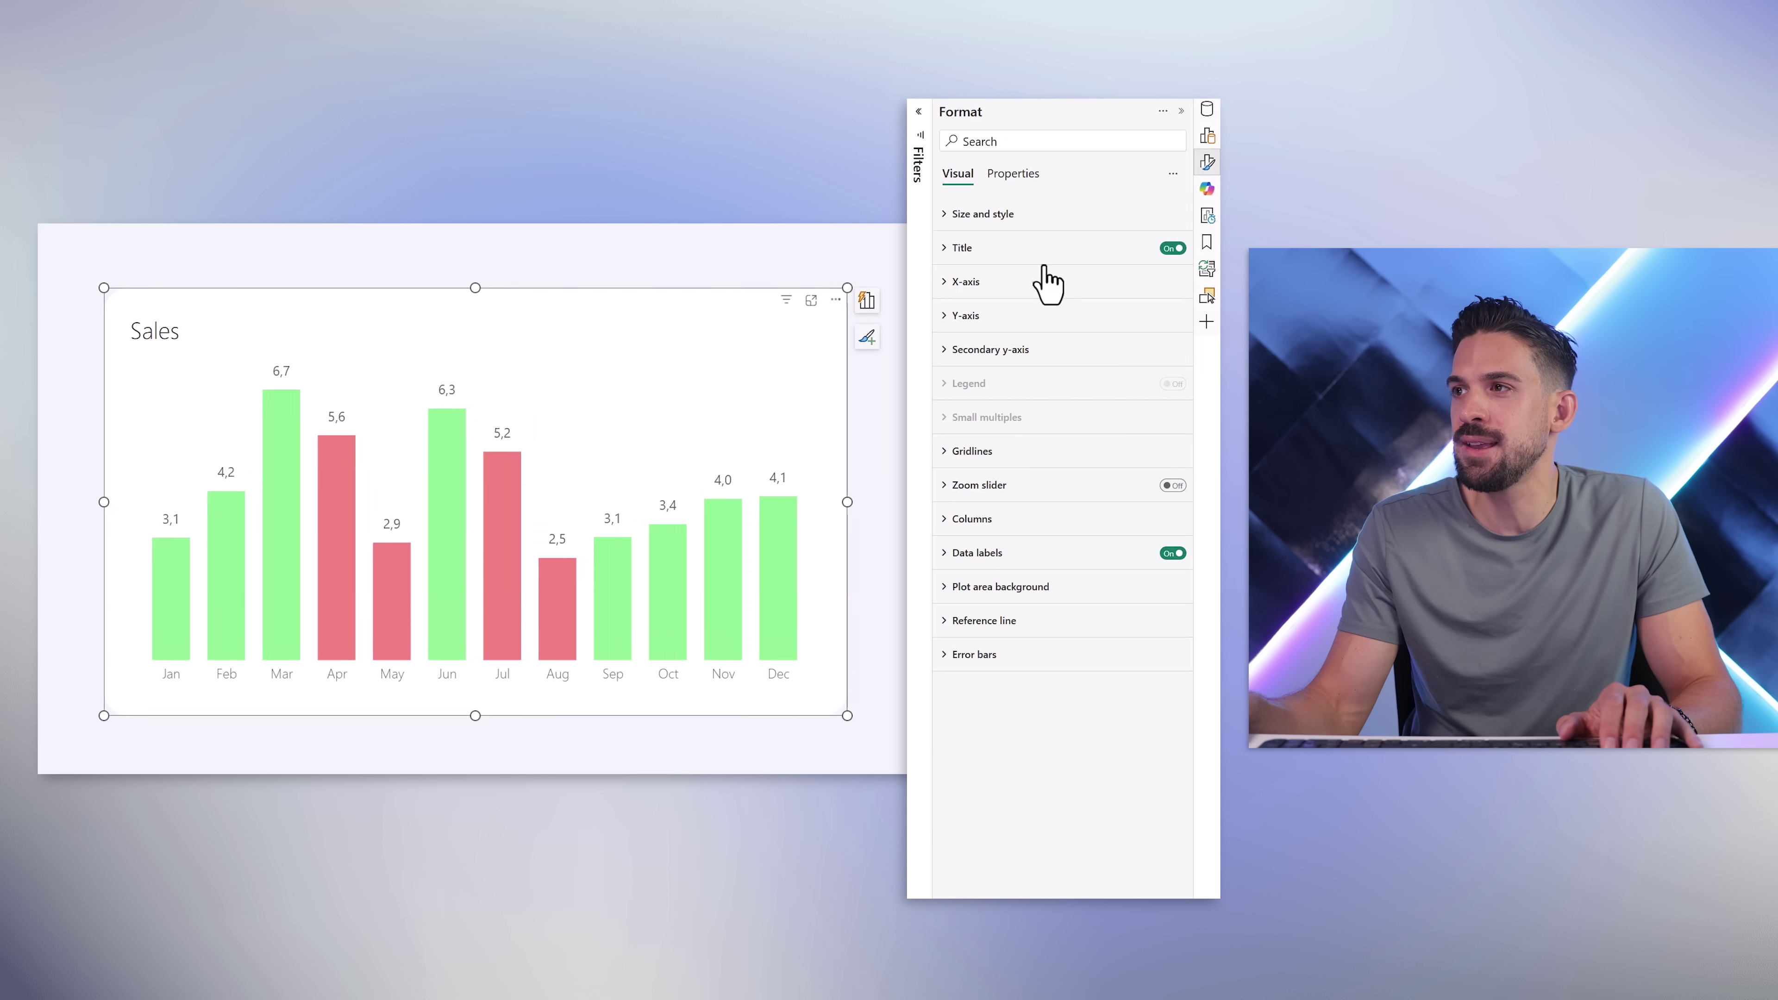
click(977, 315)
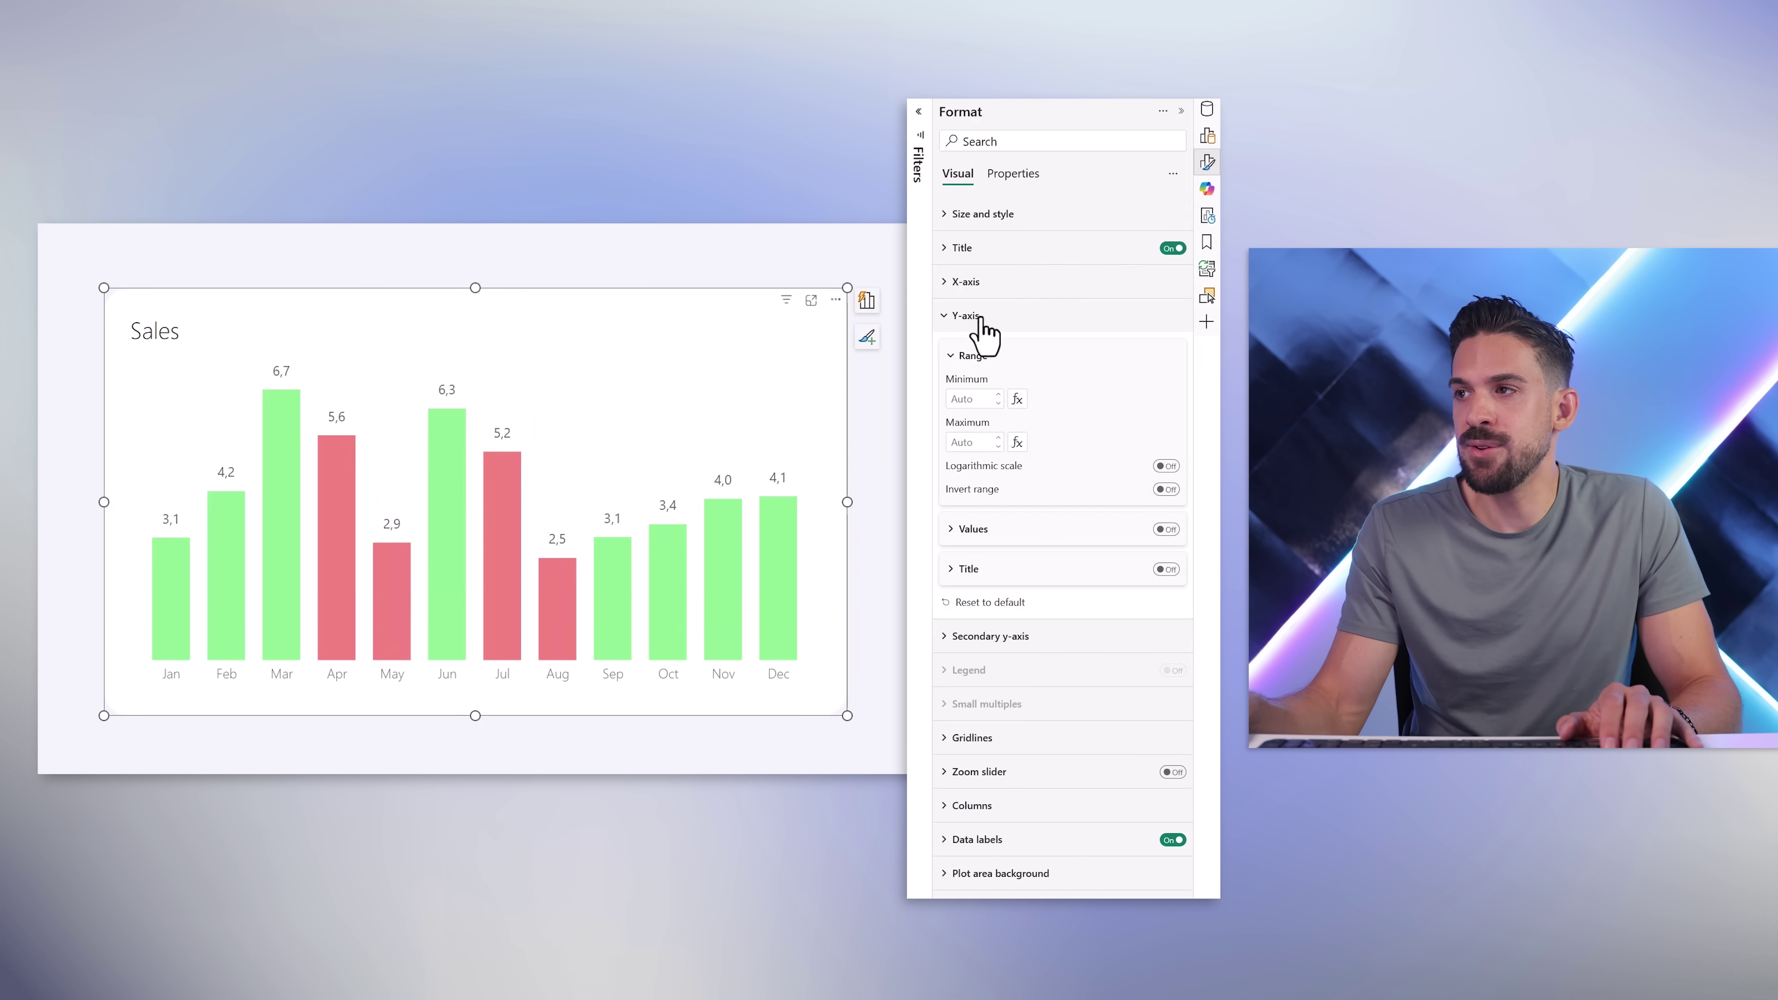
click(1016, 441)
click(429, 309)
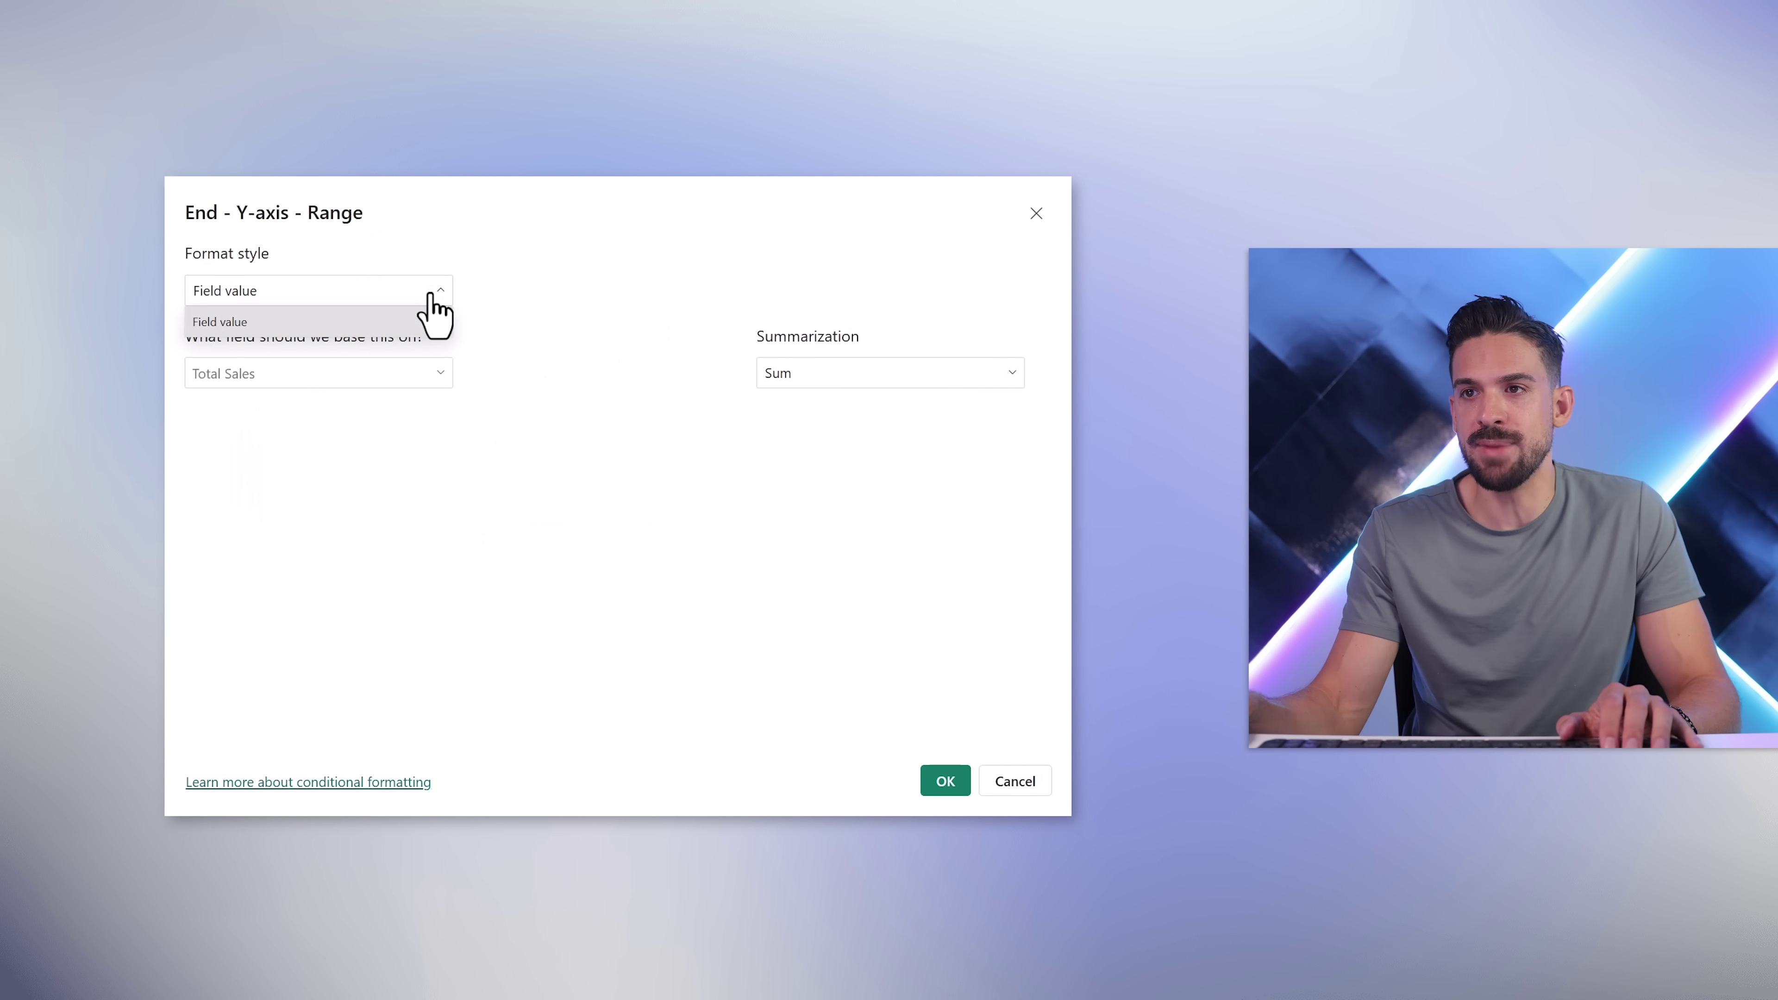
click(362, 321)
click(416, 379)
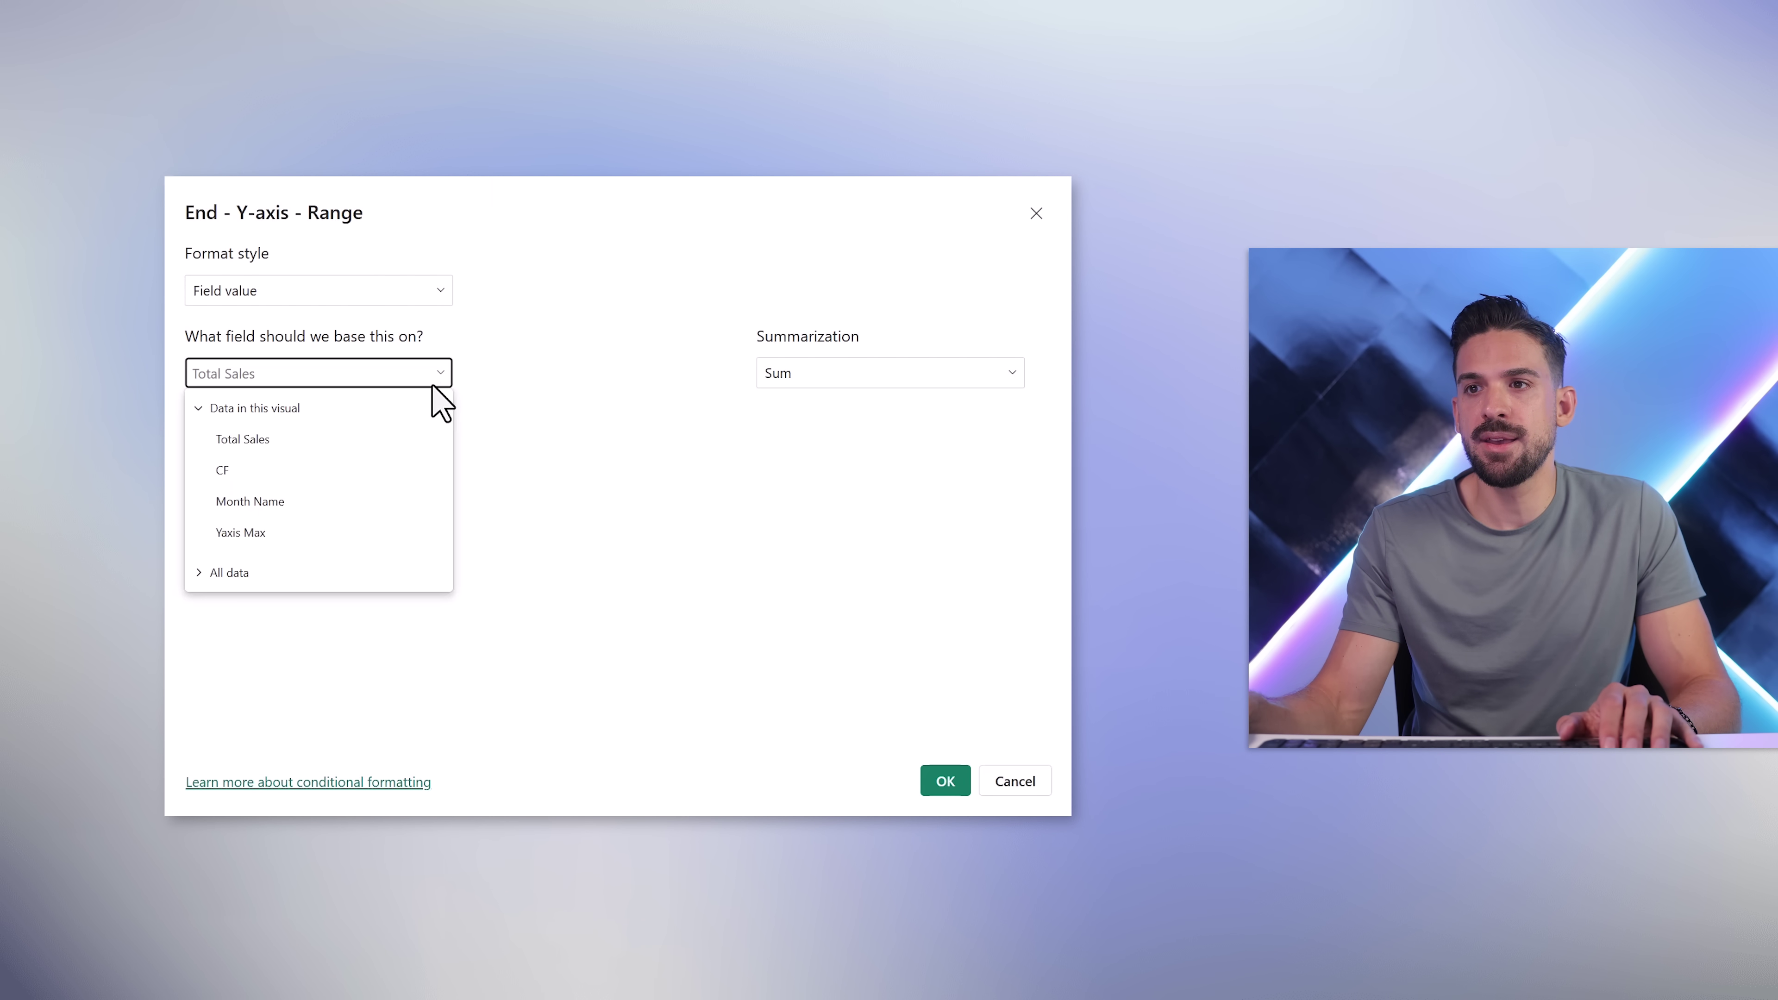
click(245, 534)
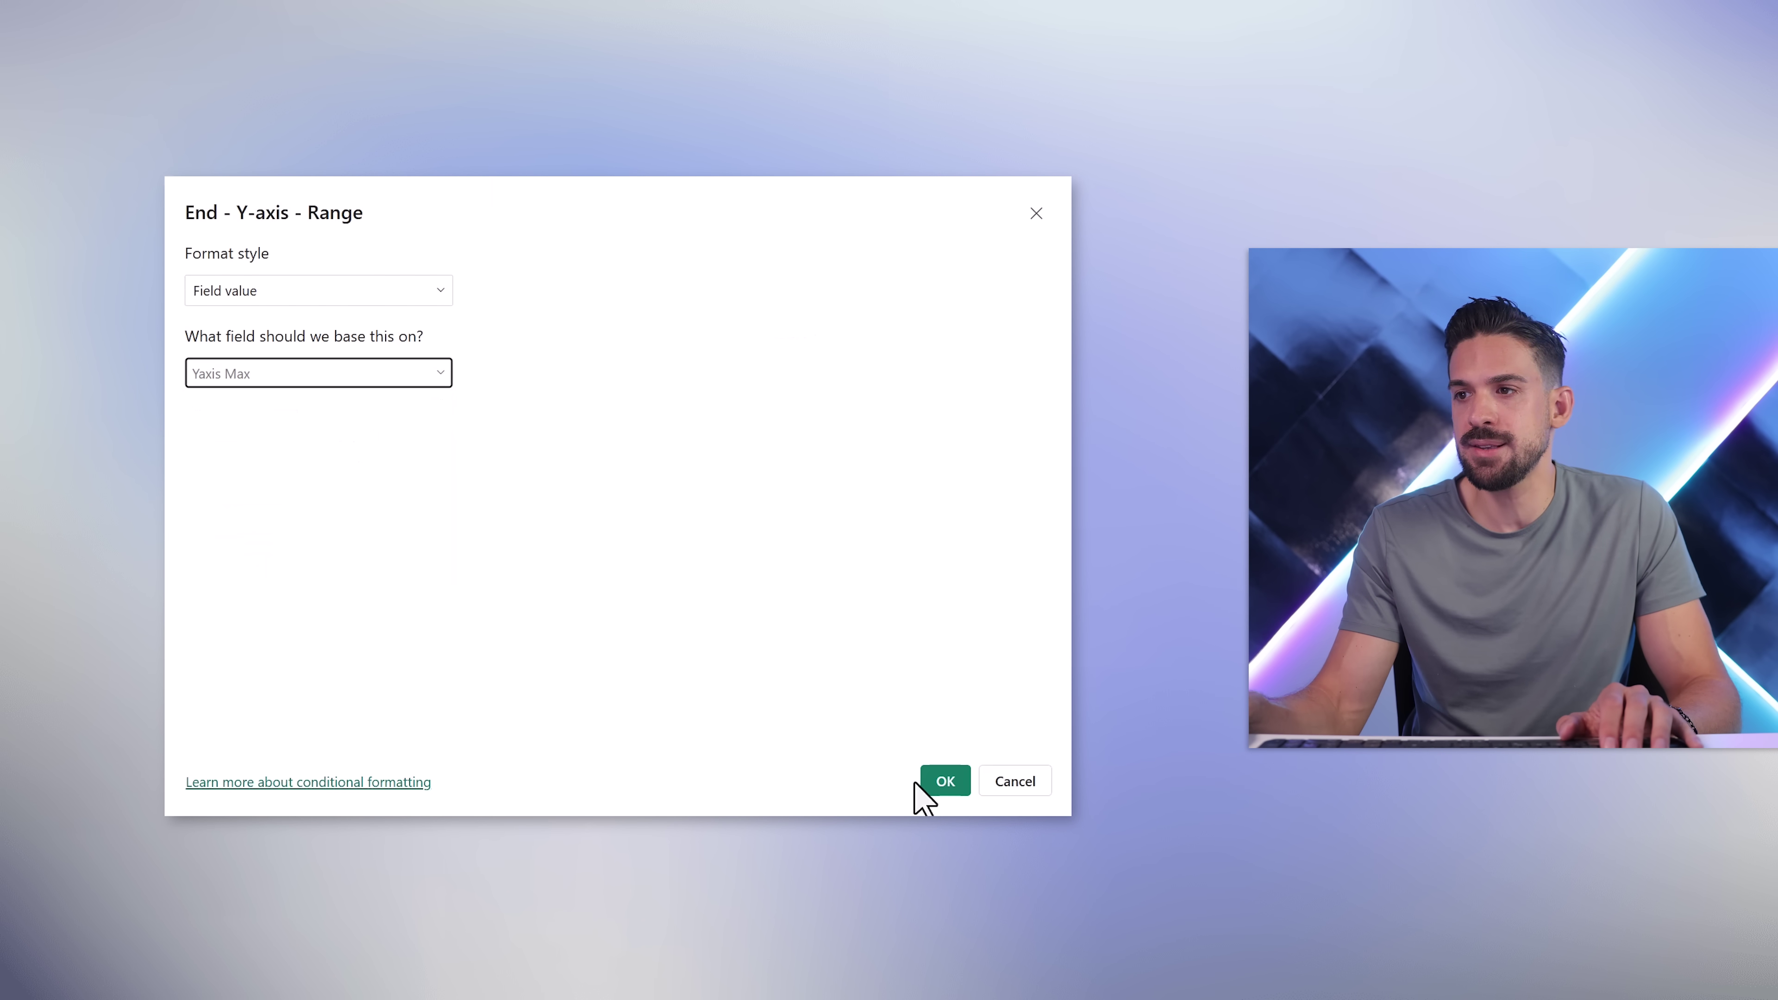
click(943, 781)
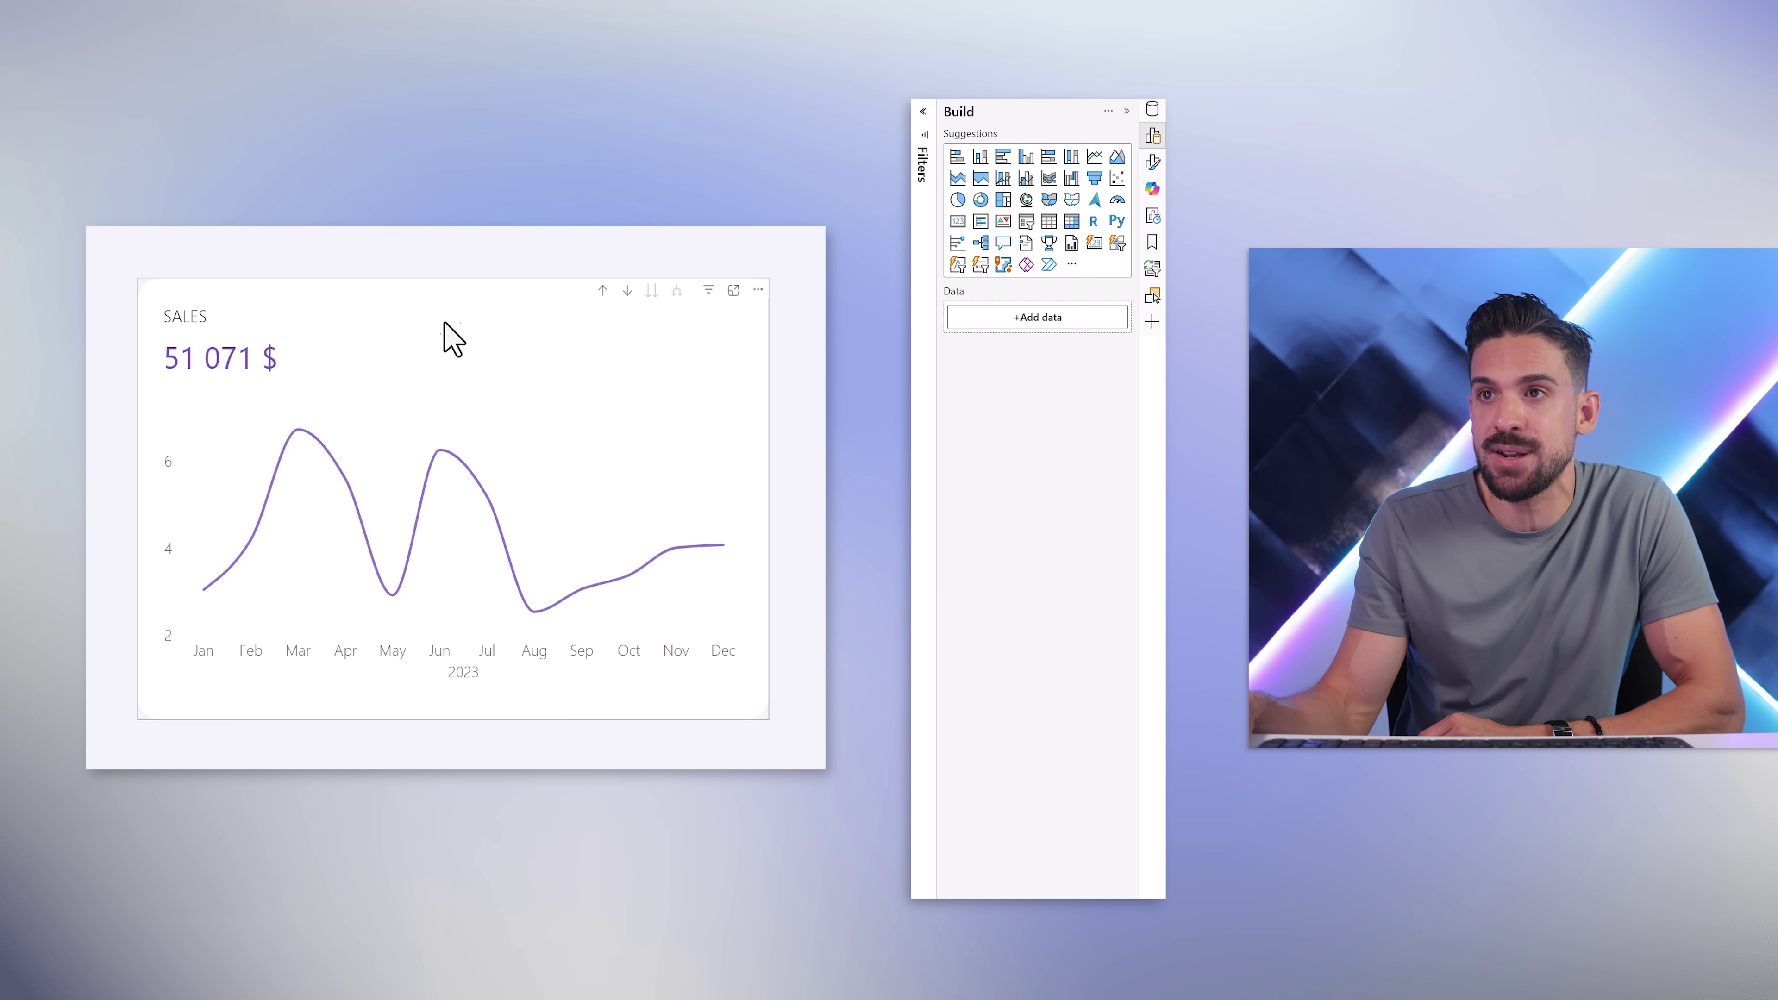
- Add a Moving average visual calculation over [Total Sales] to the SALES chart with window size 3
click(458, 343)
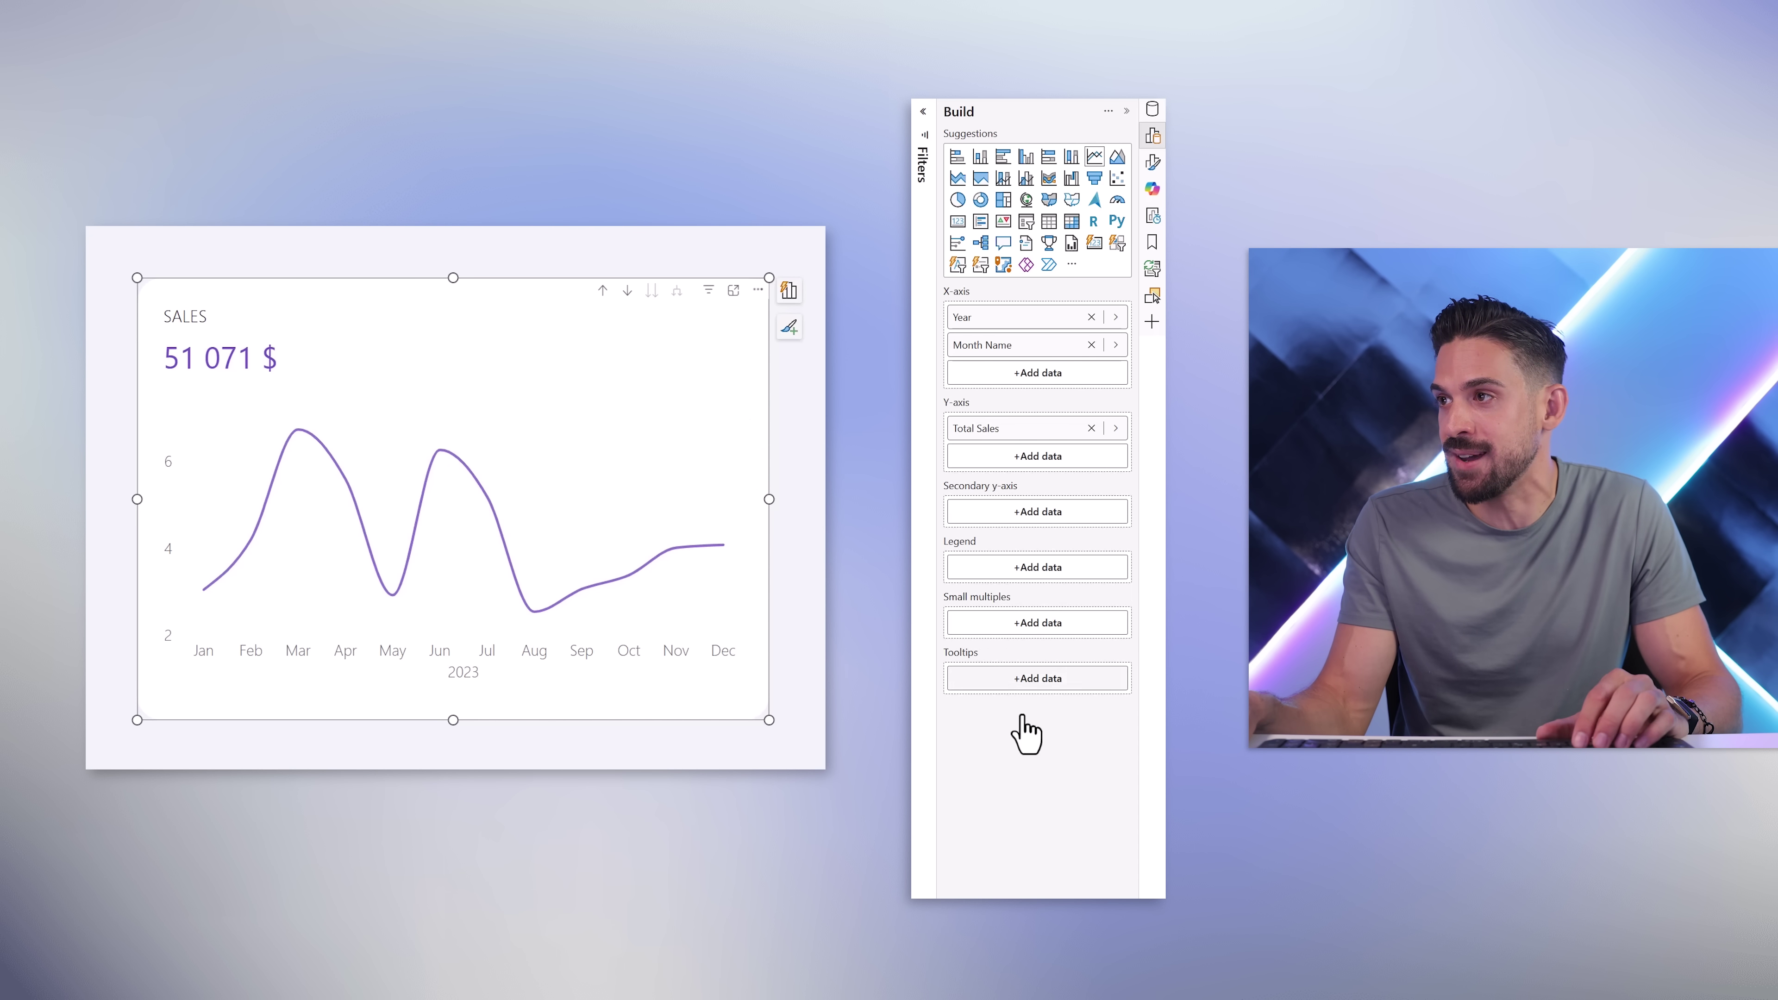
click(1036, 456)
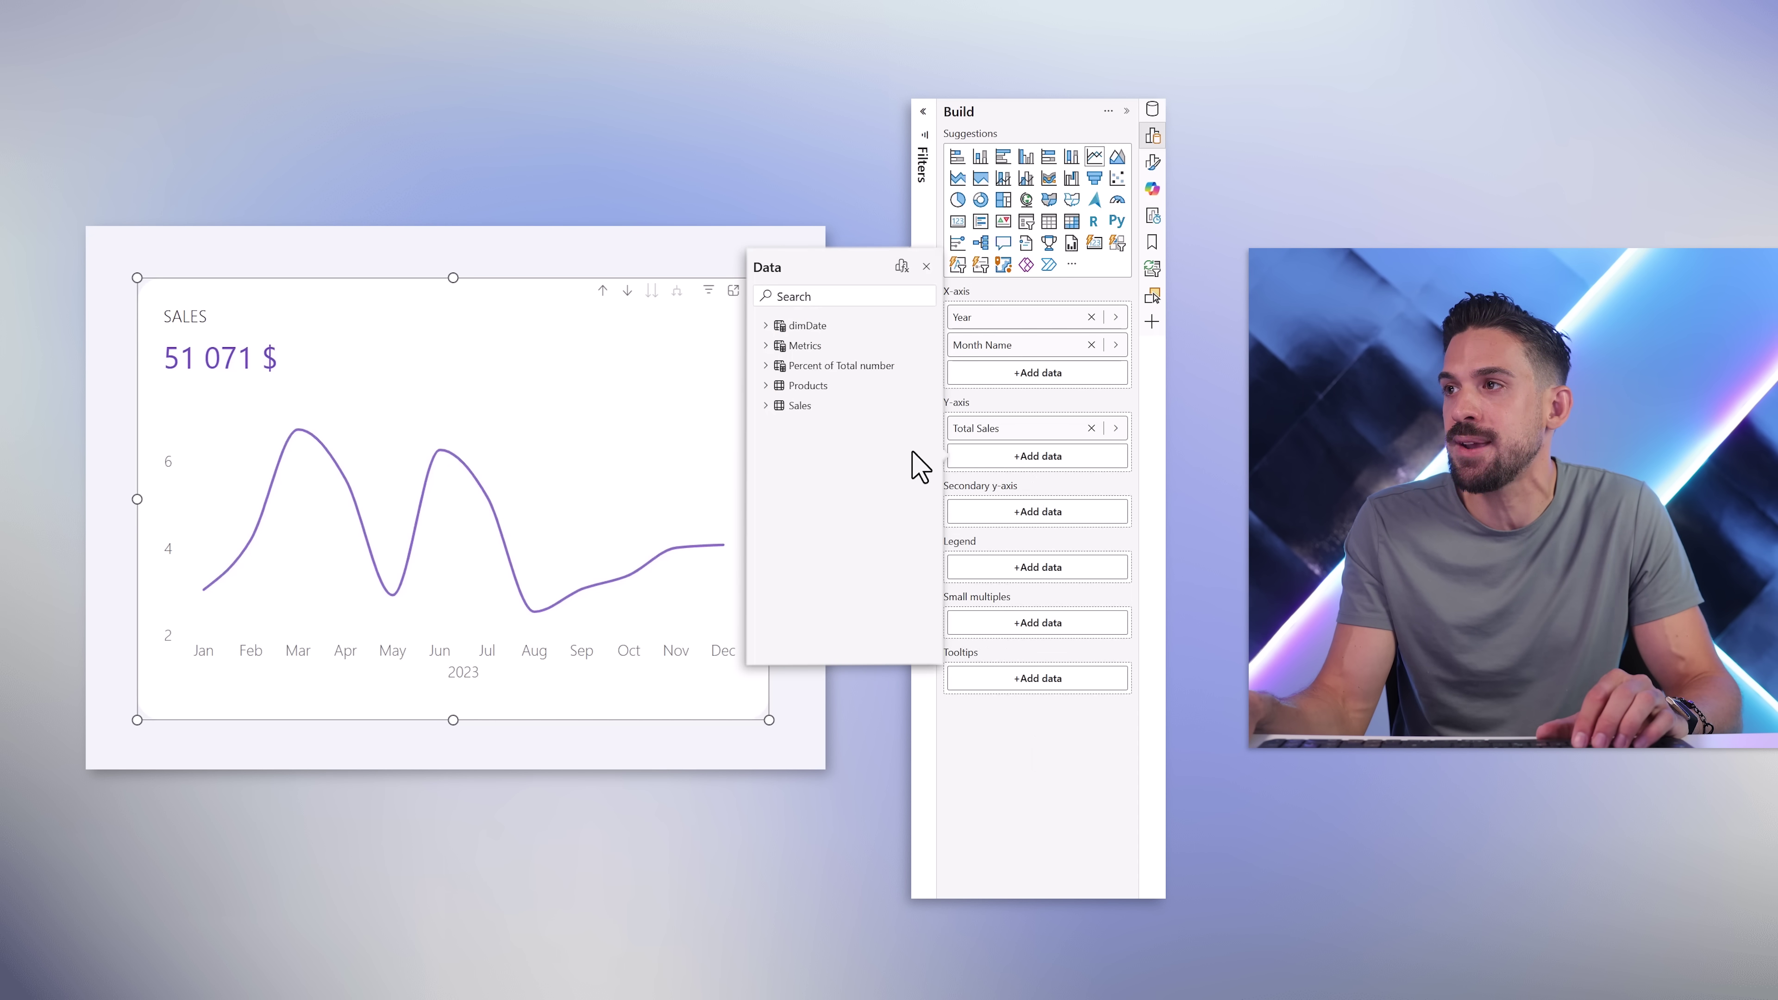
click(901, 266)
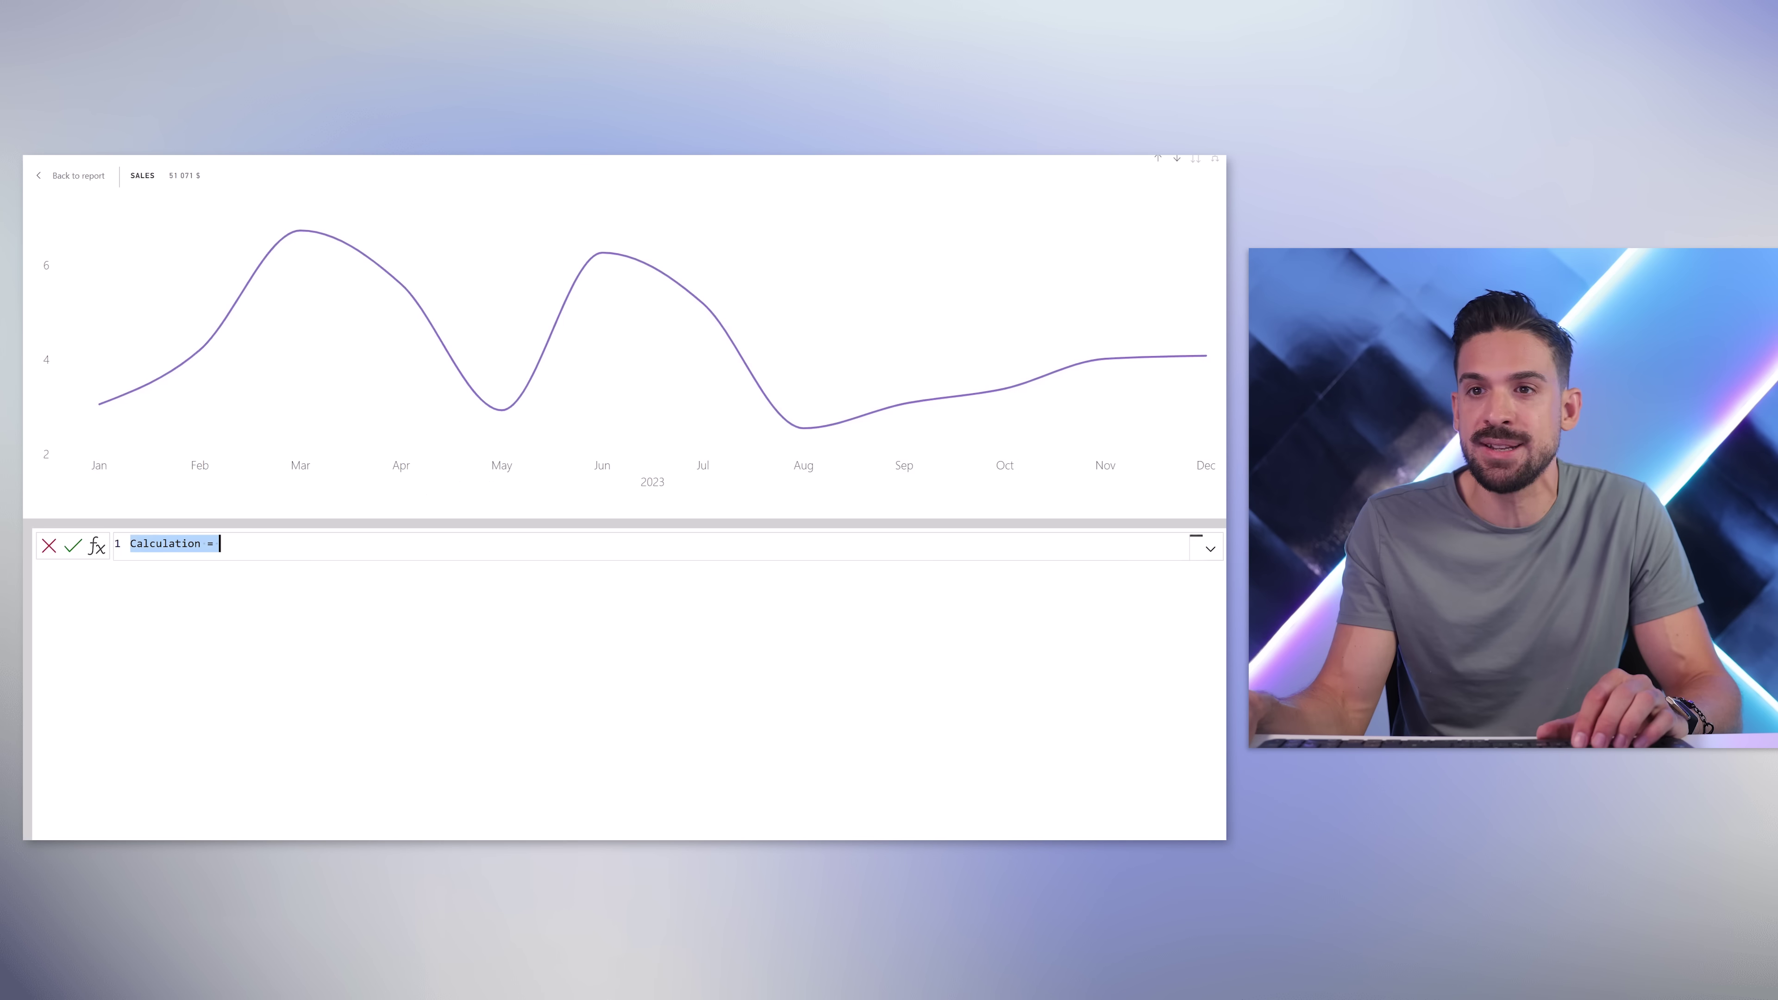
click(97, 546)
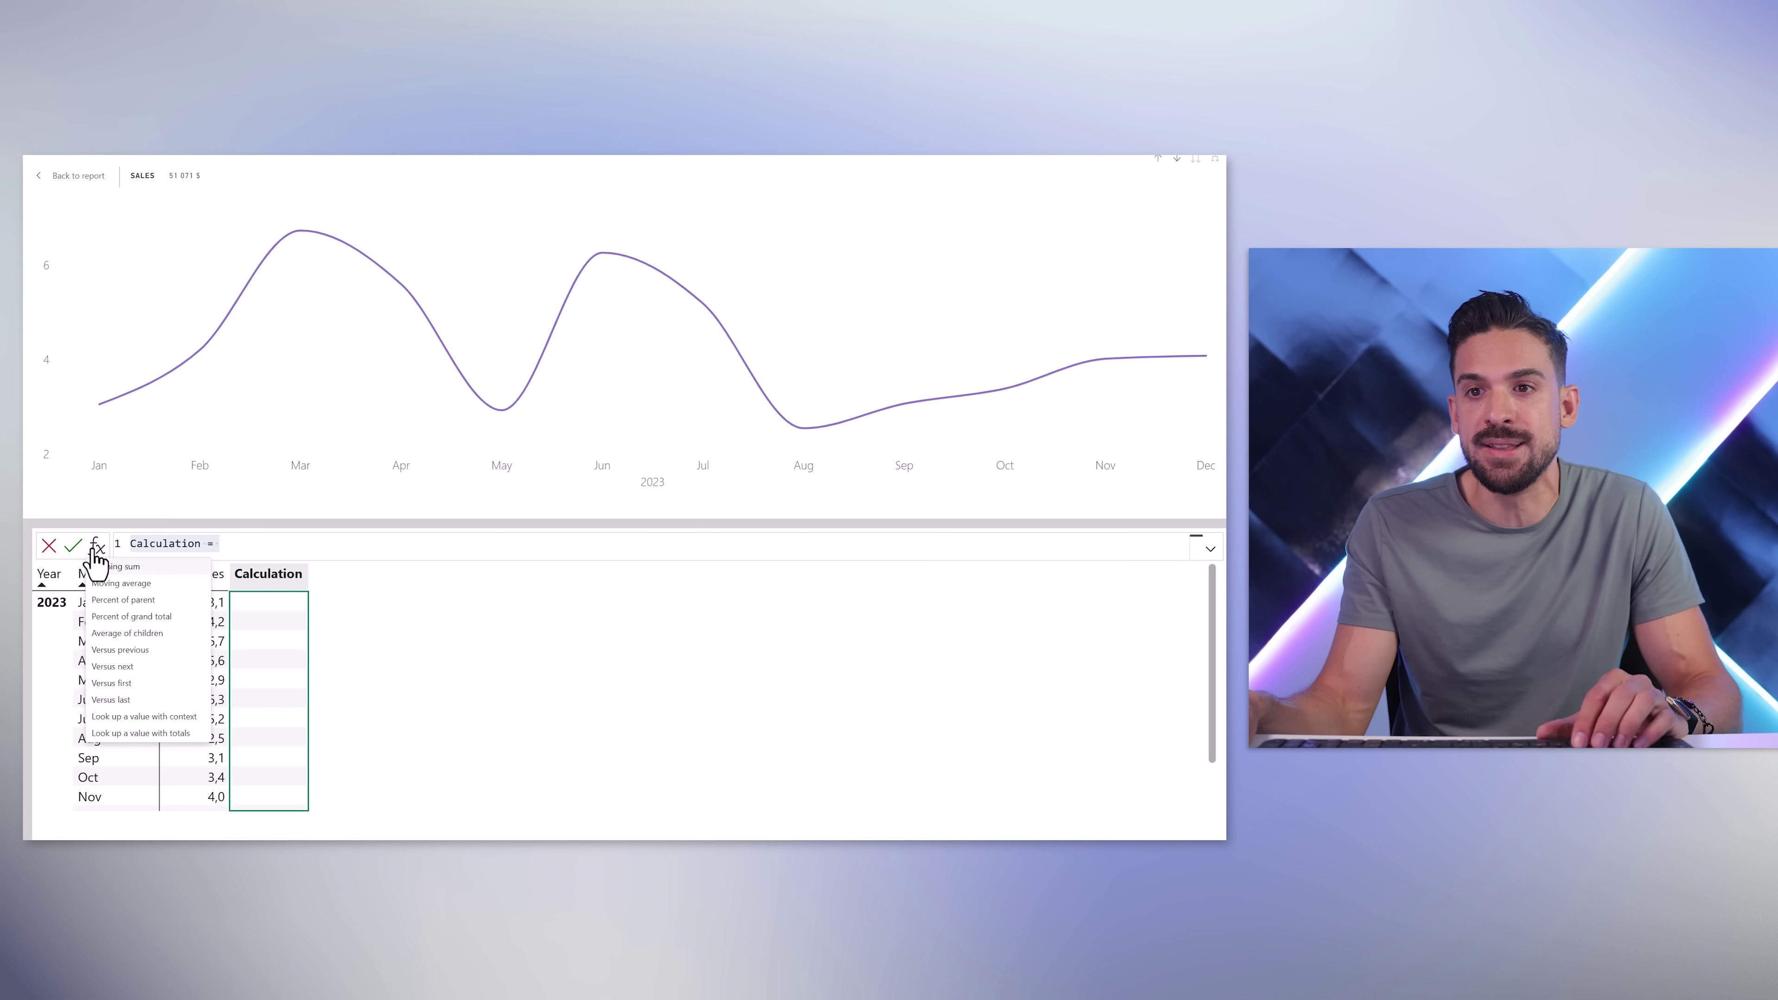
click(122, 584)
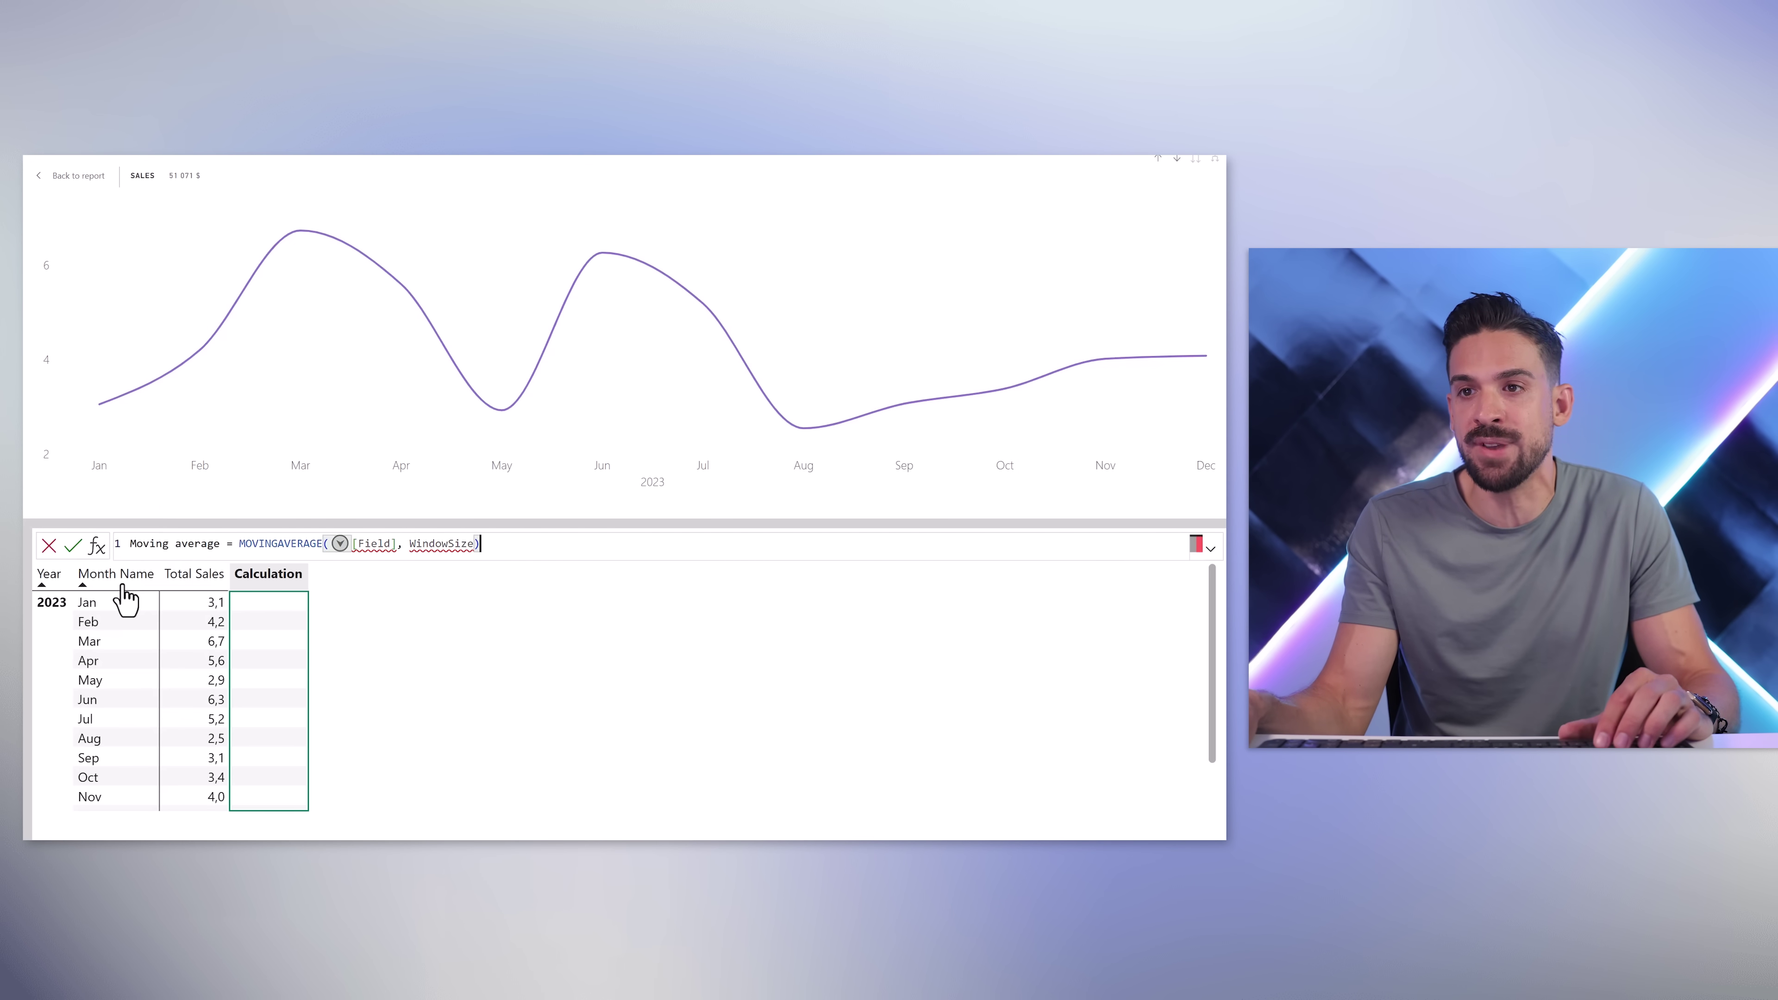
mouse_move(372, 546)
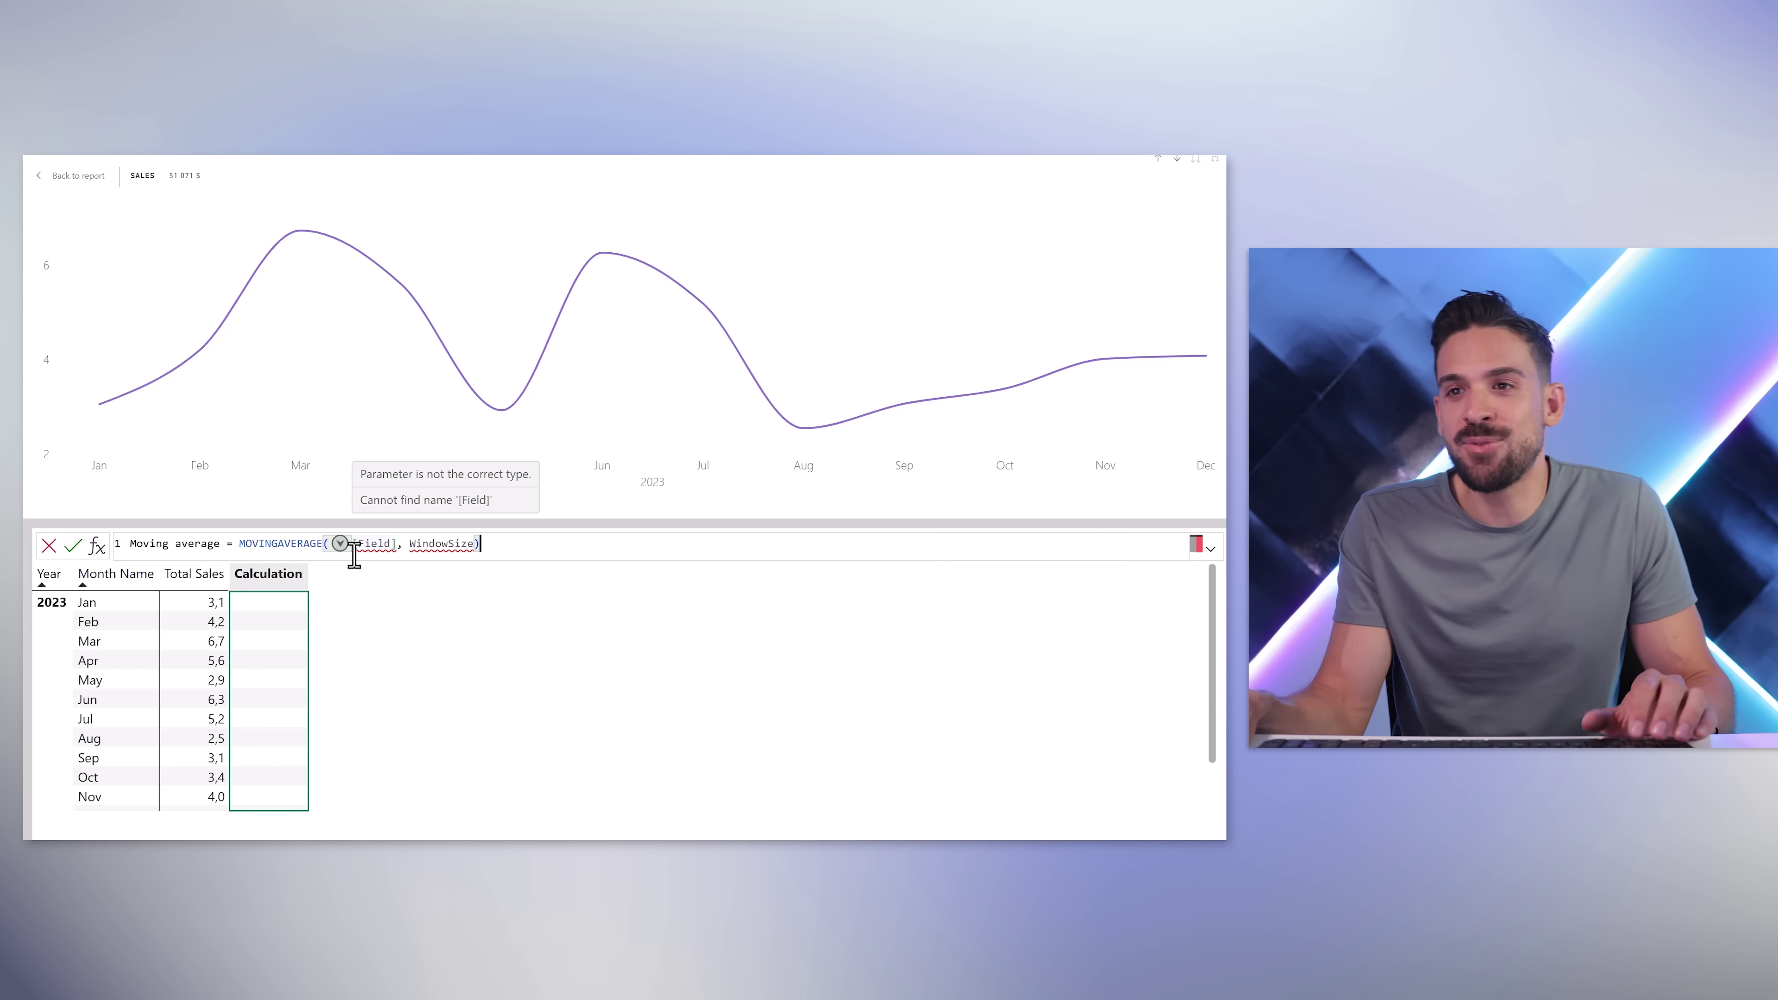
click(340, 543)
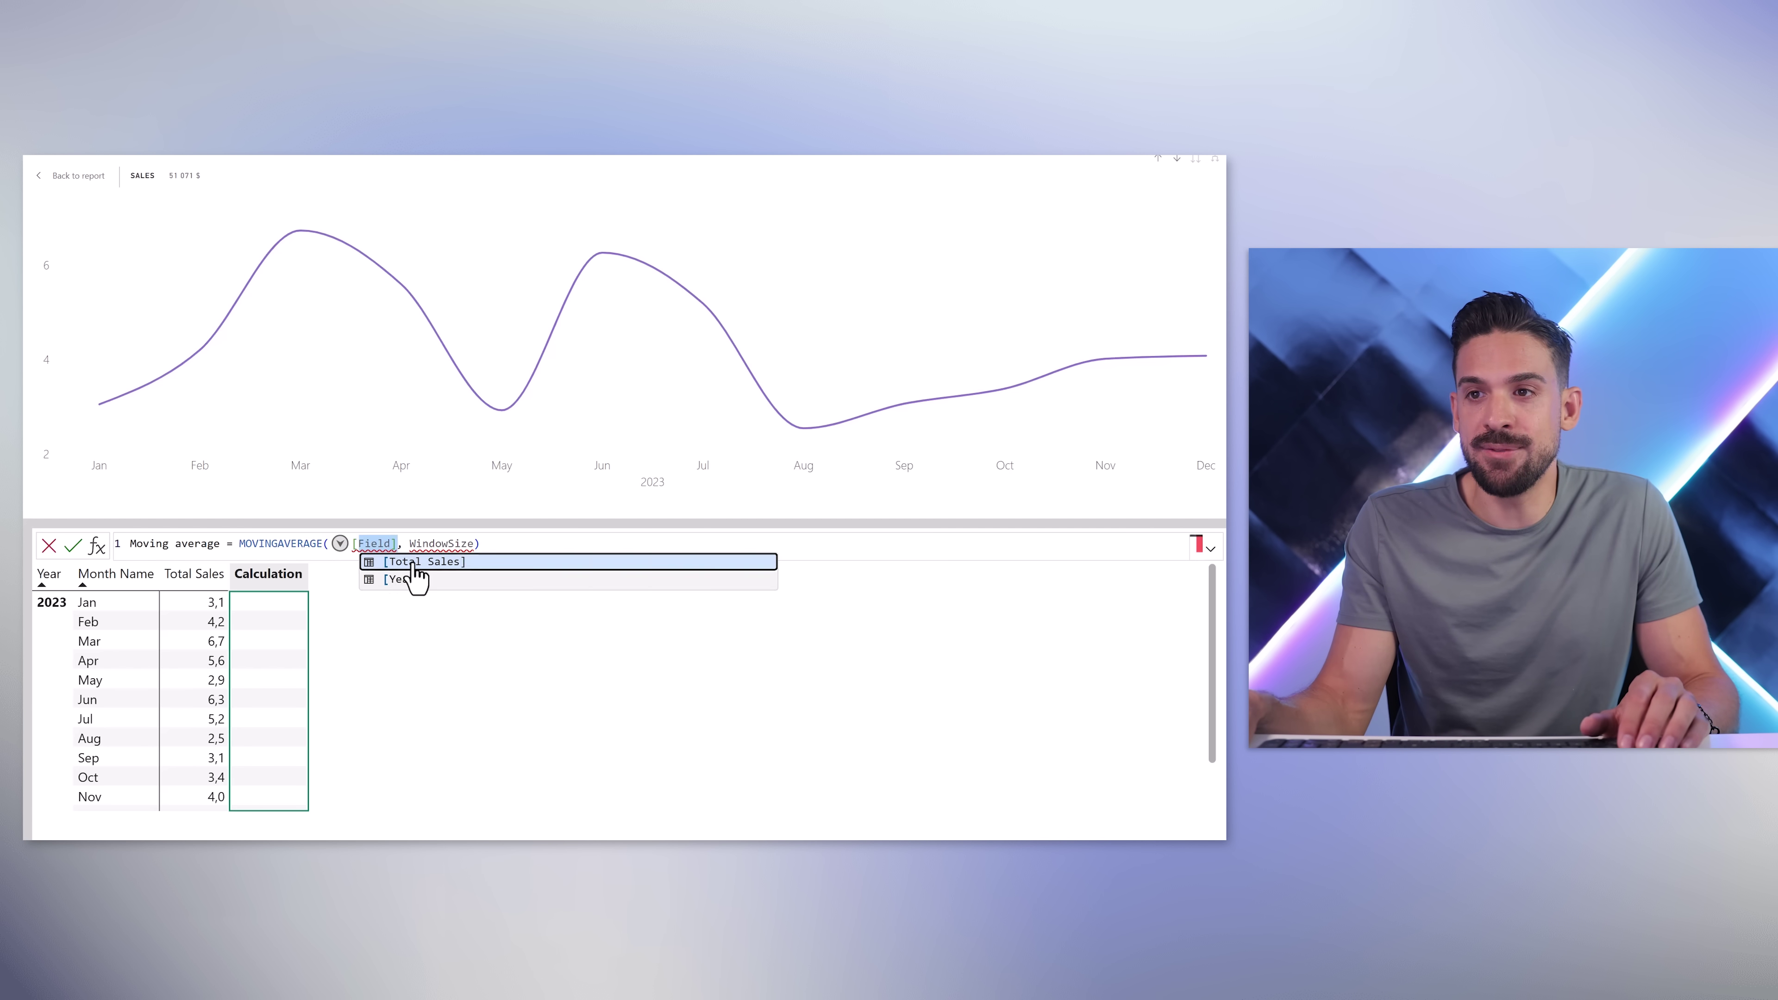
click(414, 564)
double_click(508, 543)
text(3)
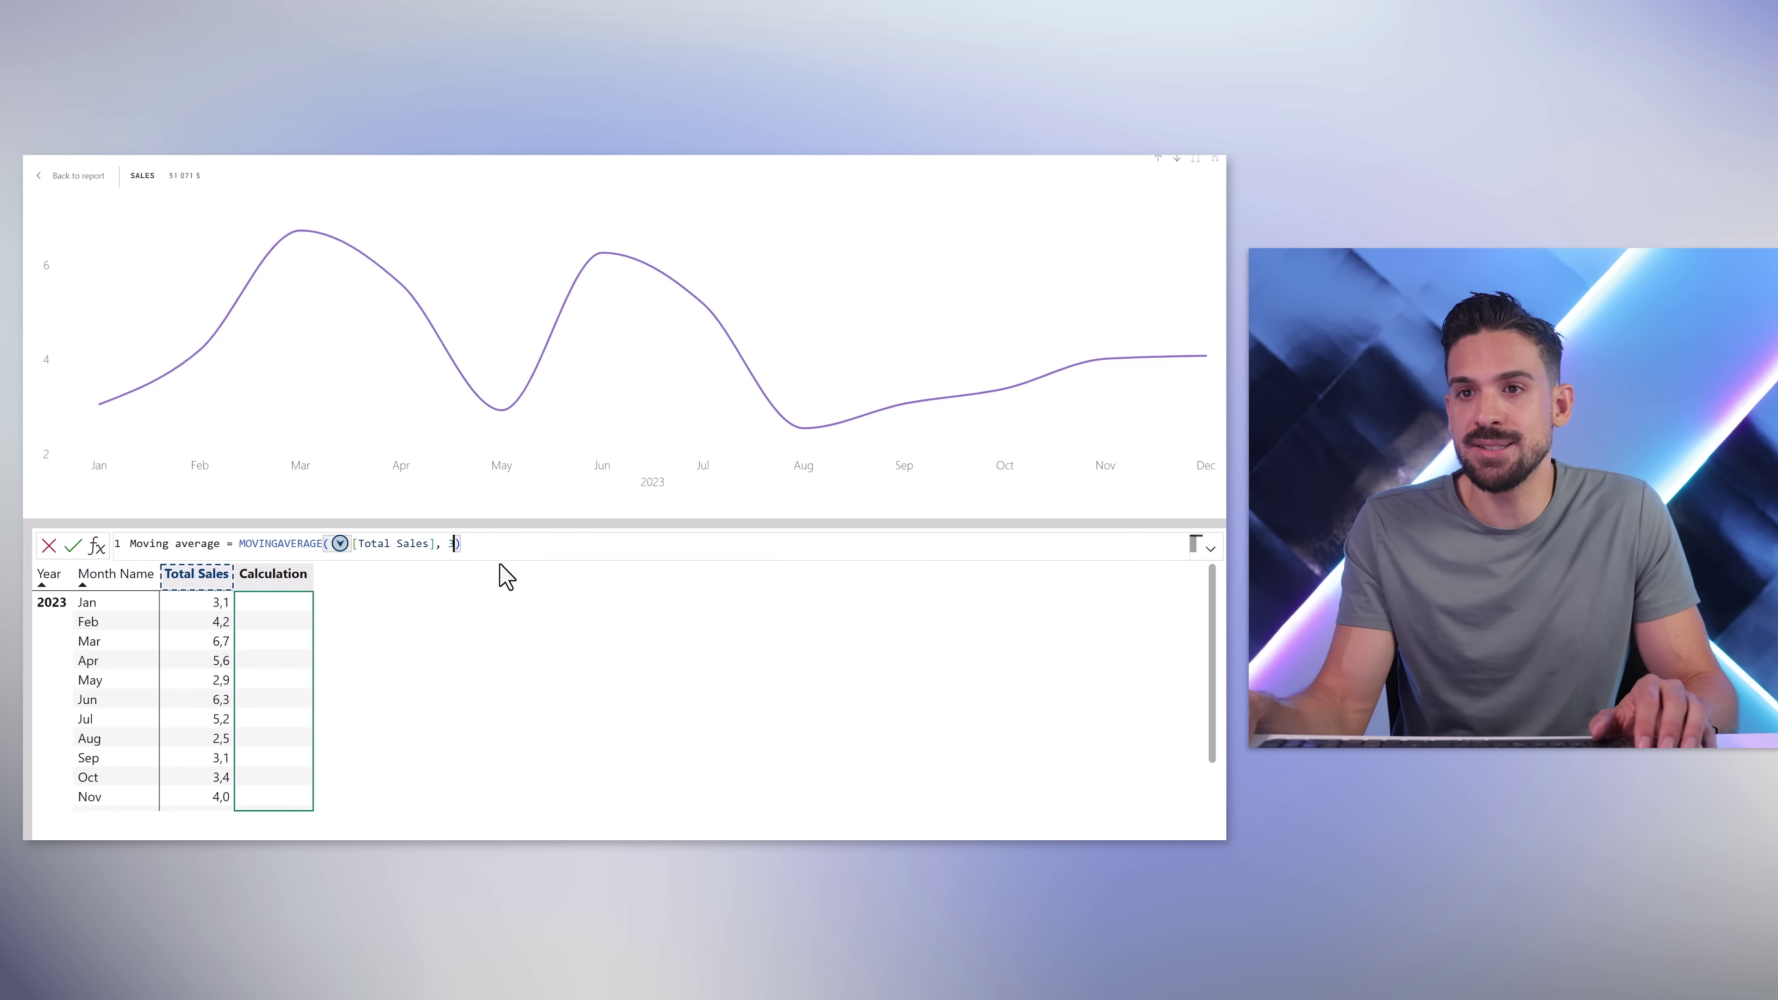
click(73, 545)
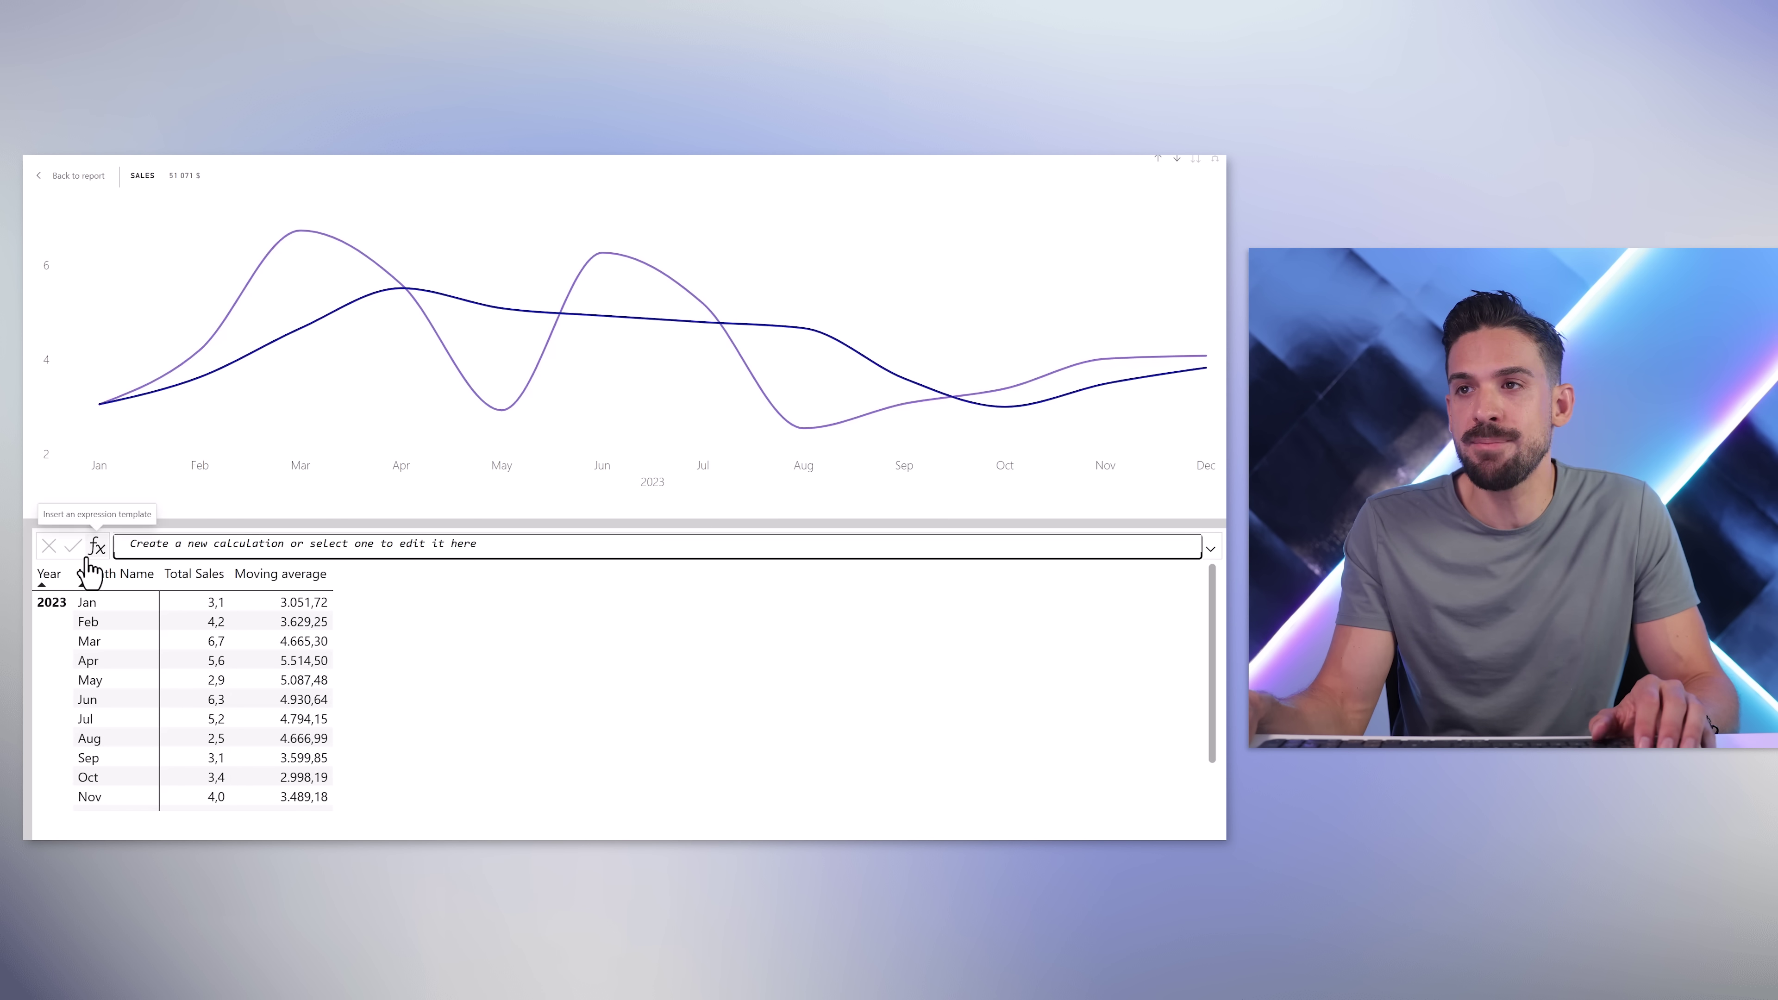
- Make the Moving average line black with a Dotted line style
click(60, 177)
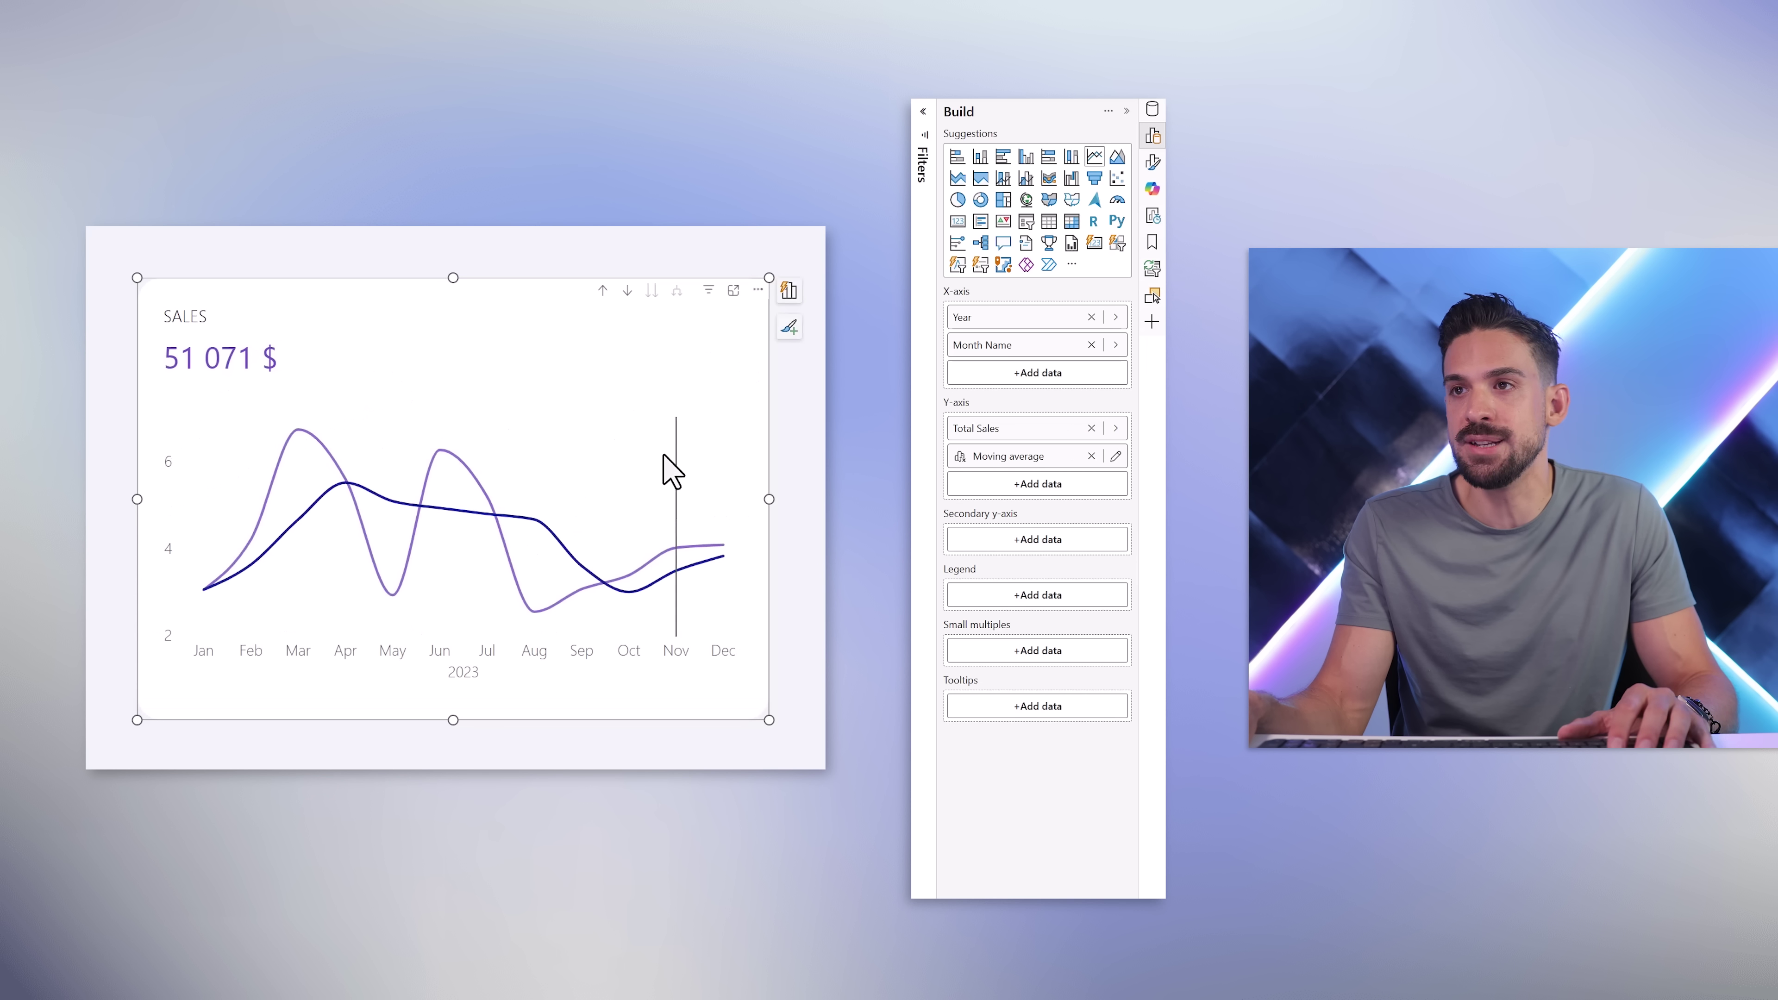
click(1152, 162)
click(970, 522)
scroll(975, 672, down, 3)
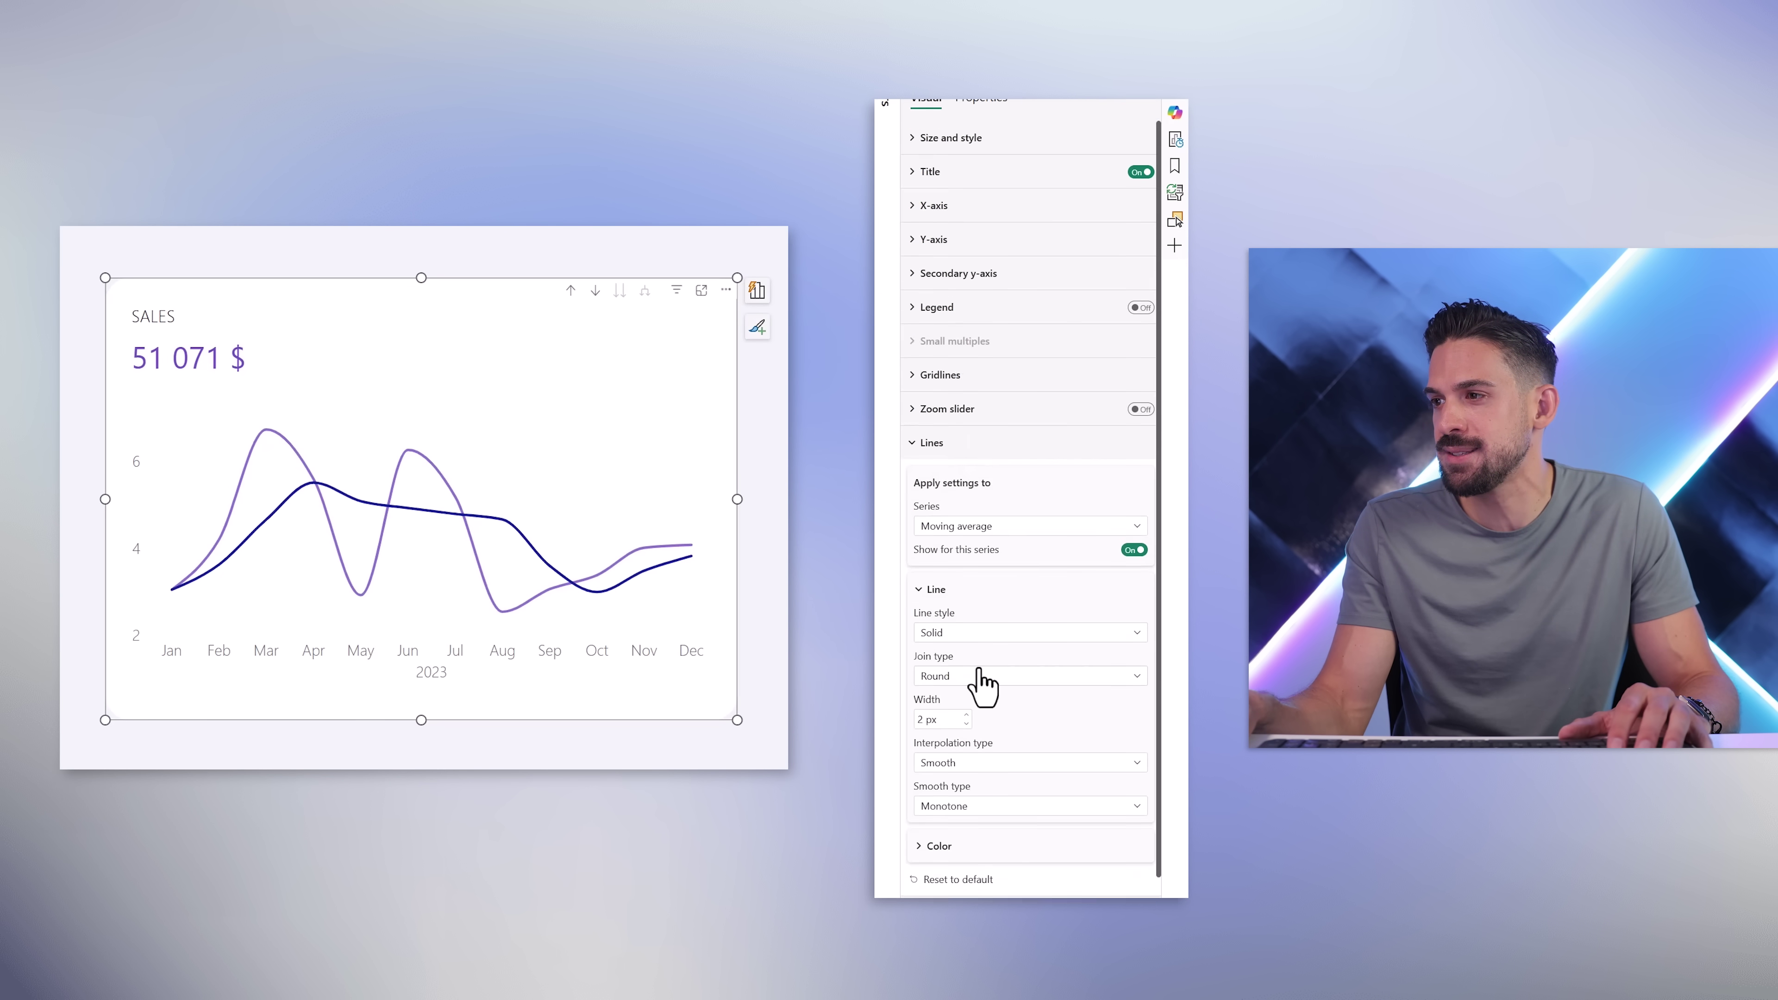
click(957, 731)
click(942, 775)
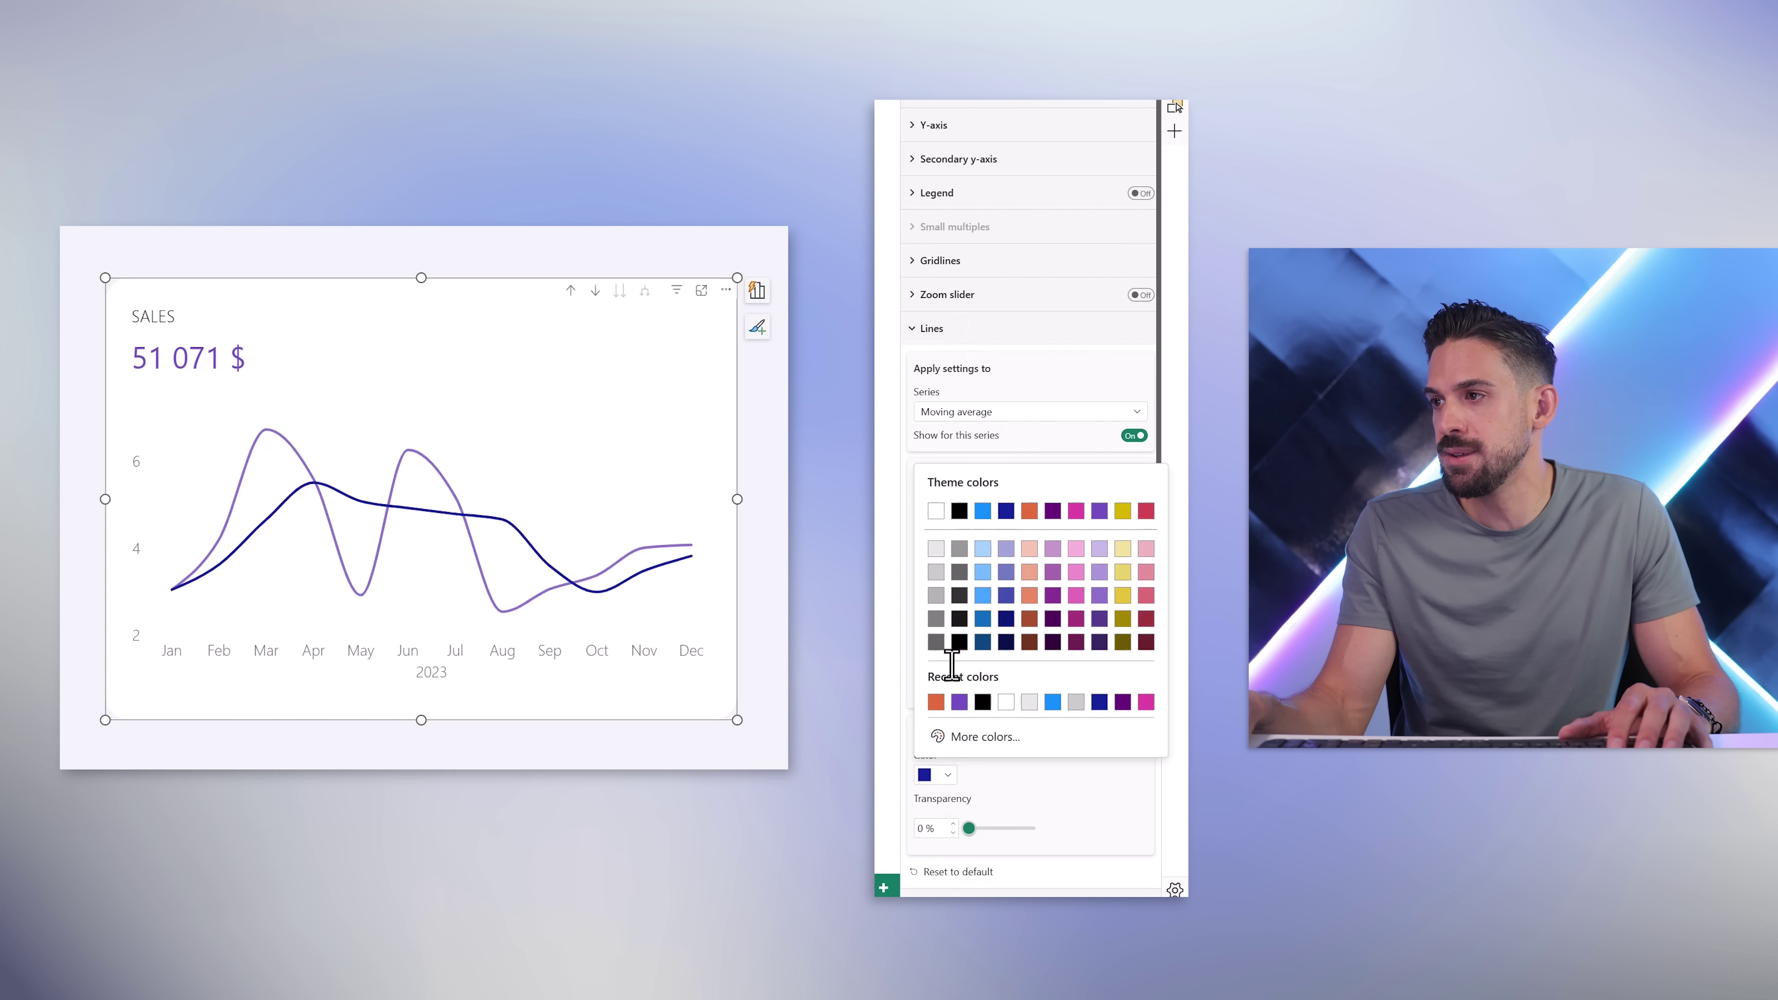
click(957, 510)
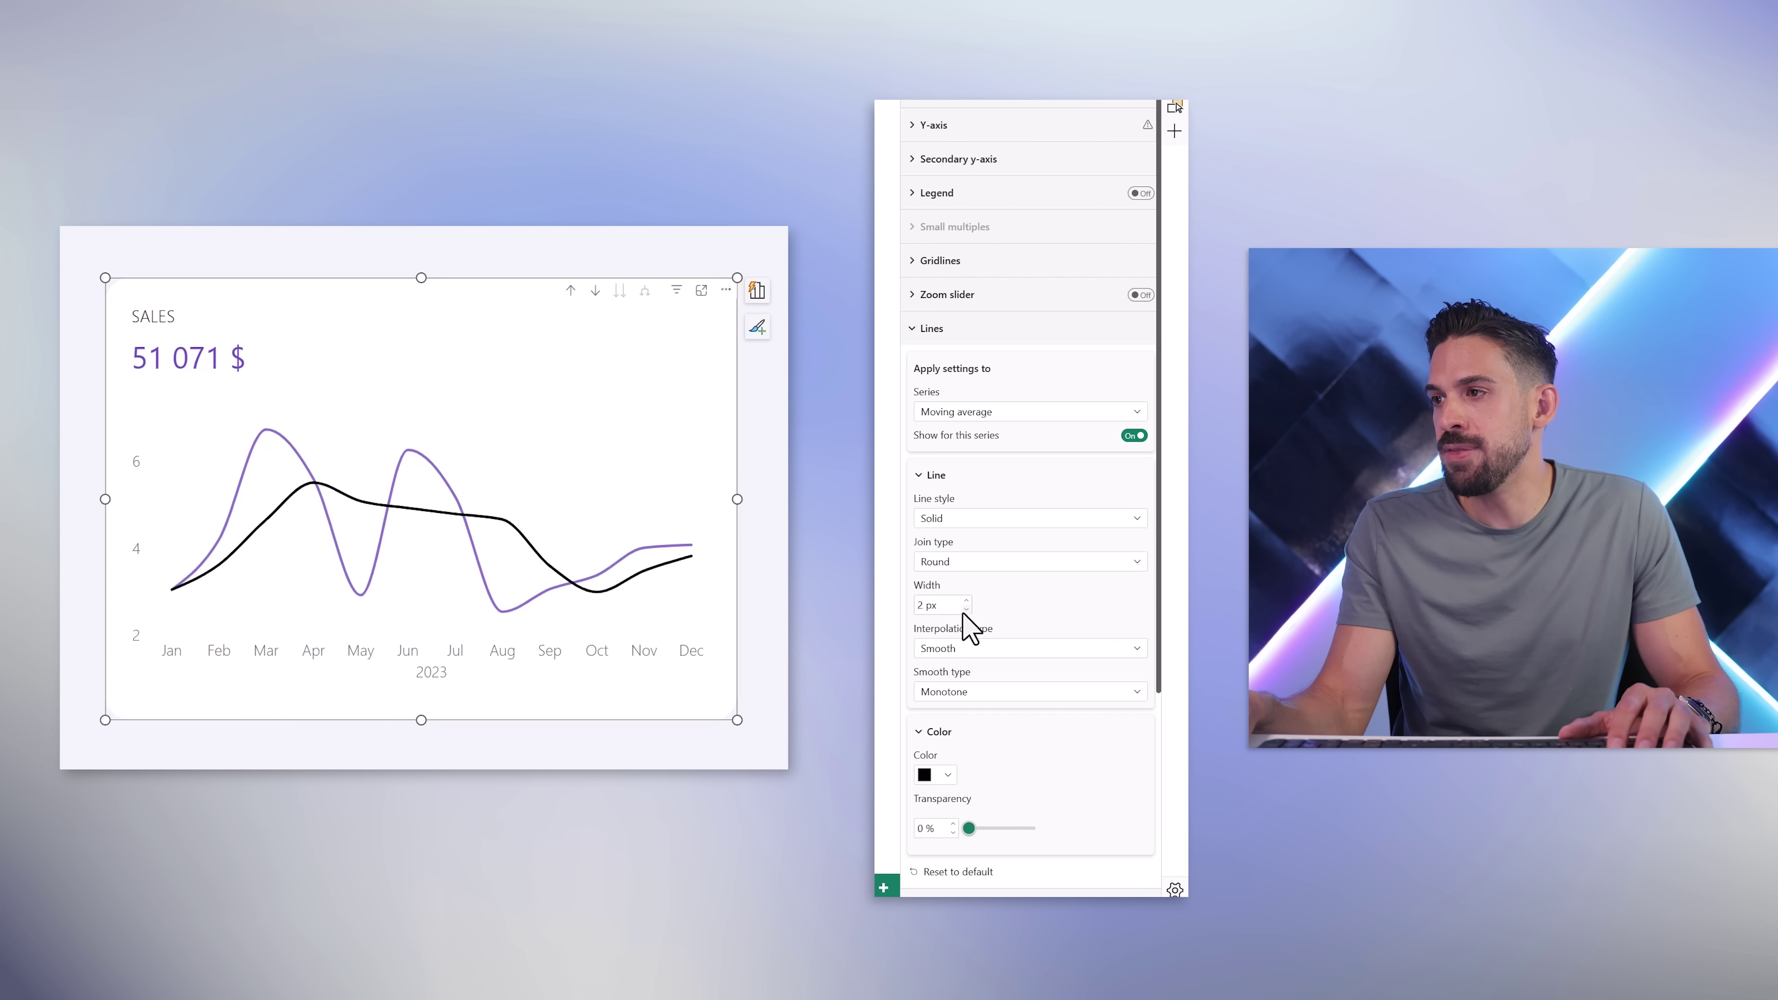
click(980, 522)
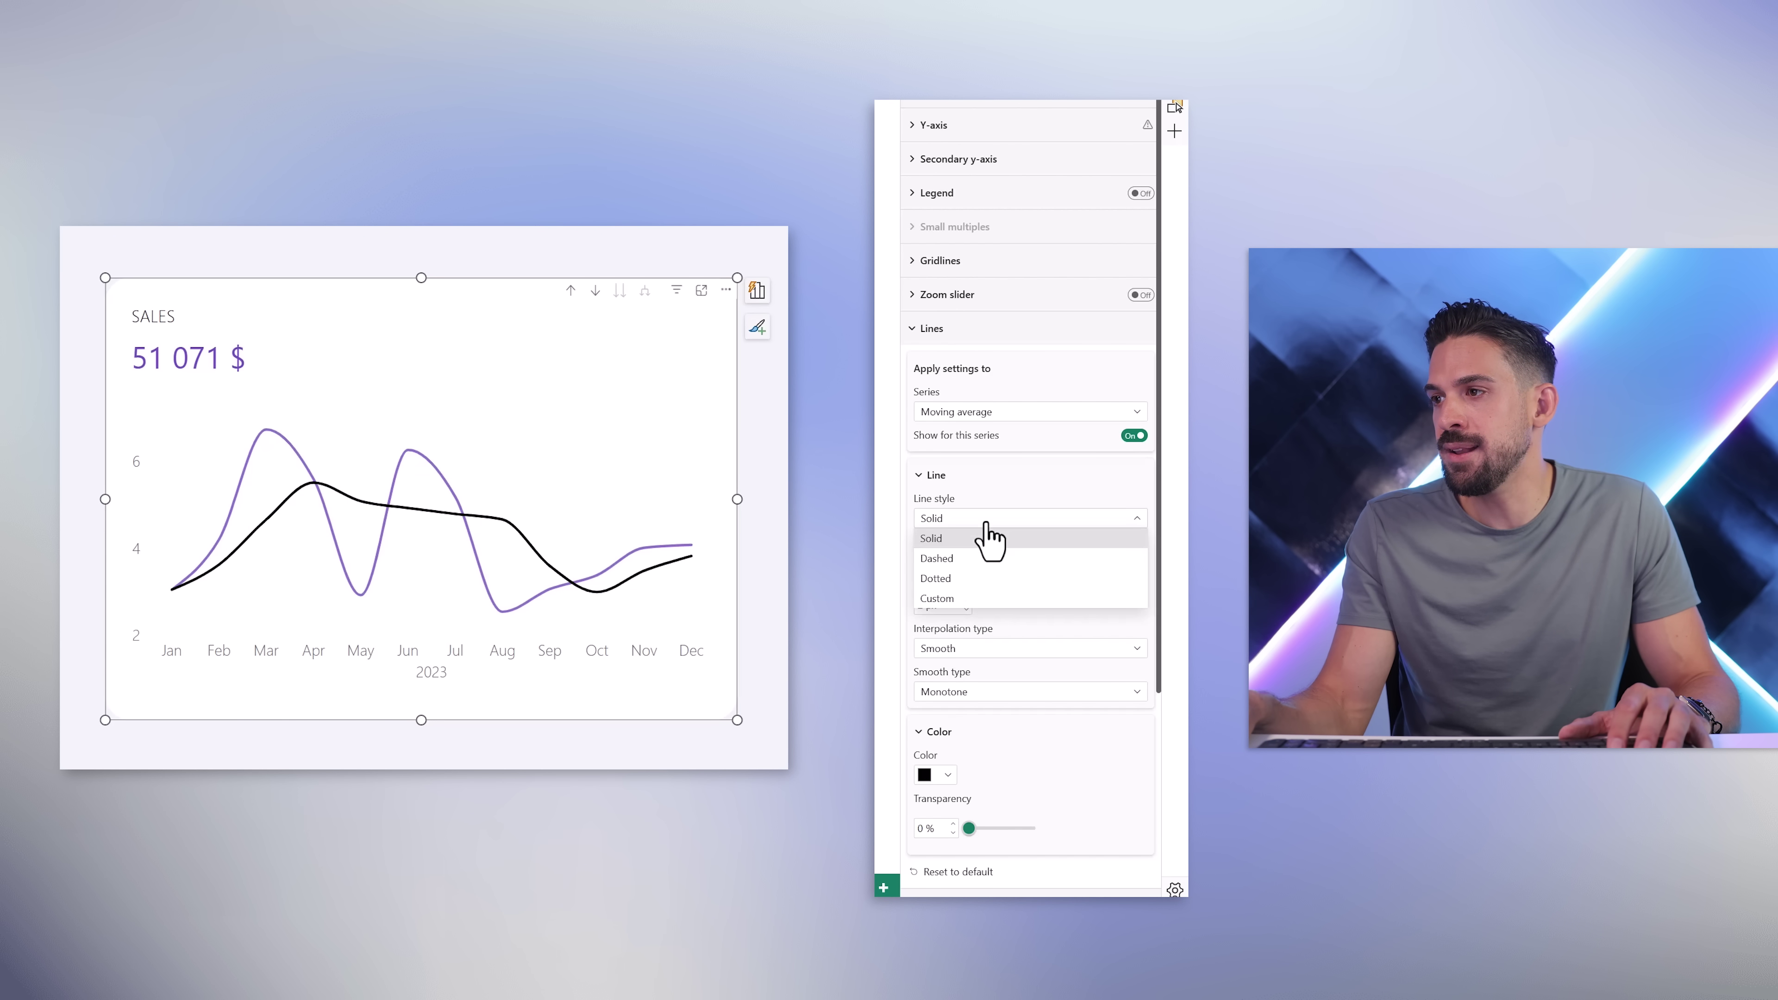
click(975, 580)
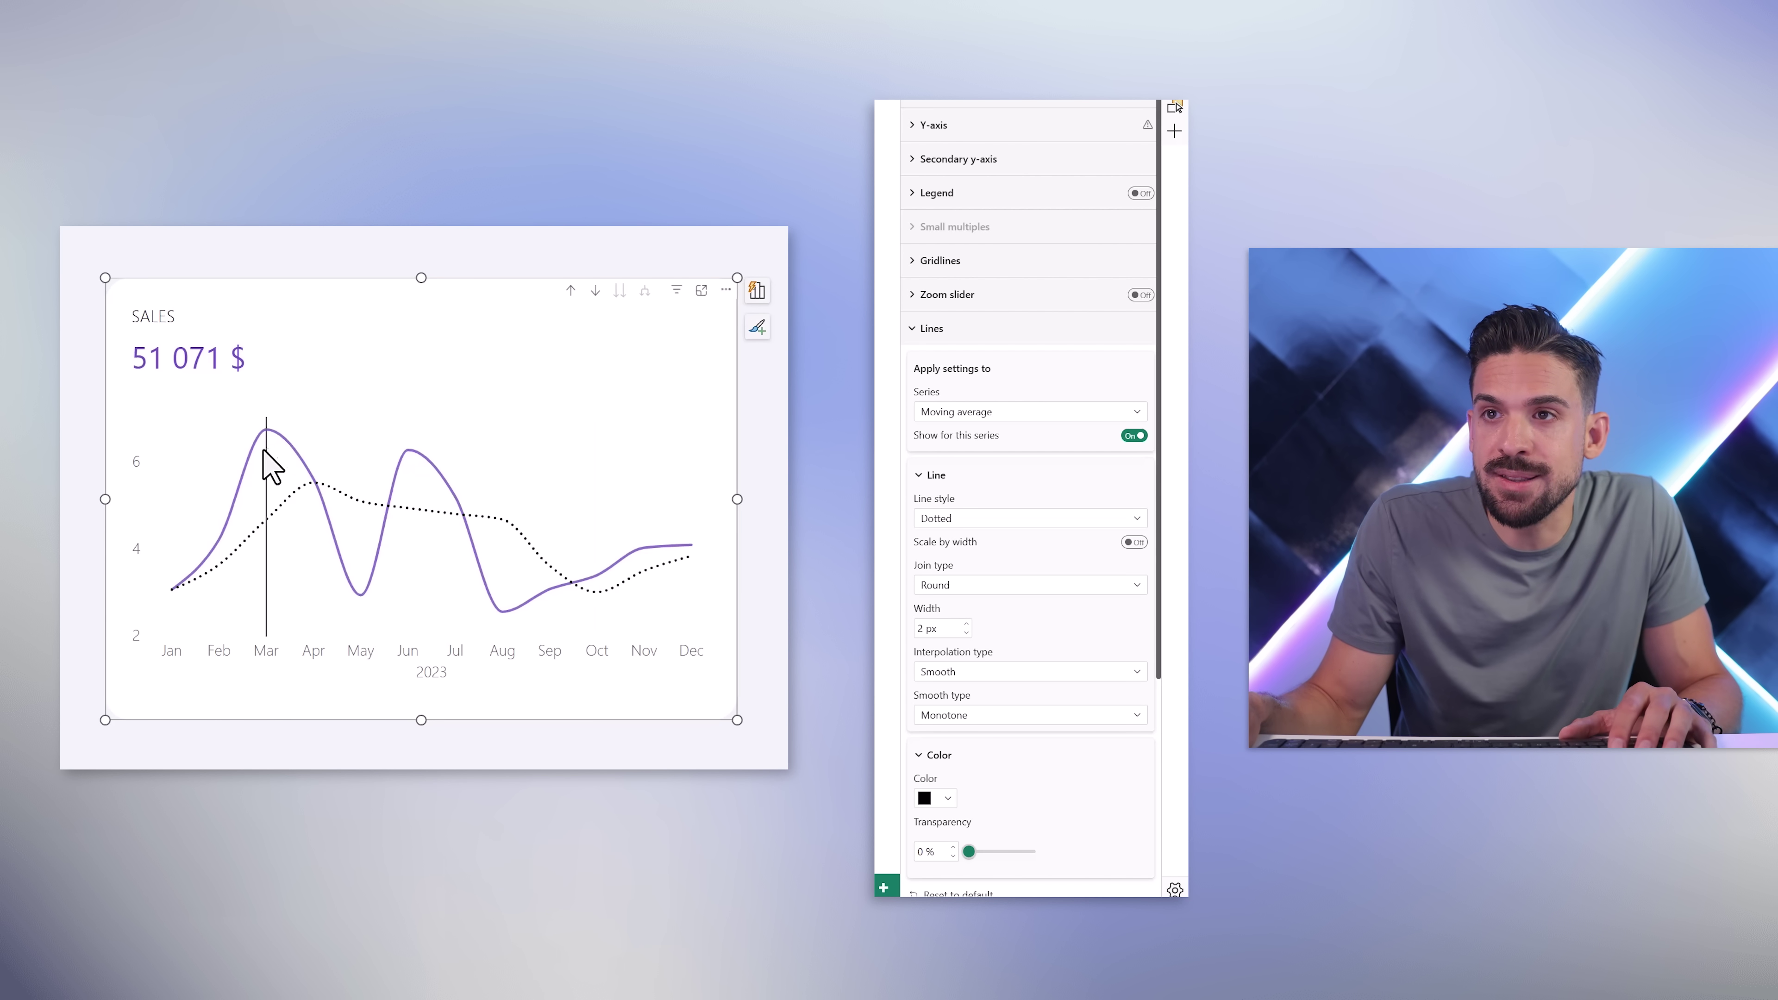
mouse_move(426, 487)
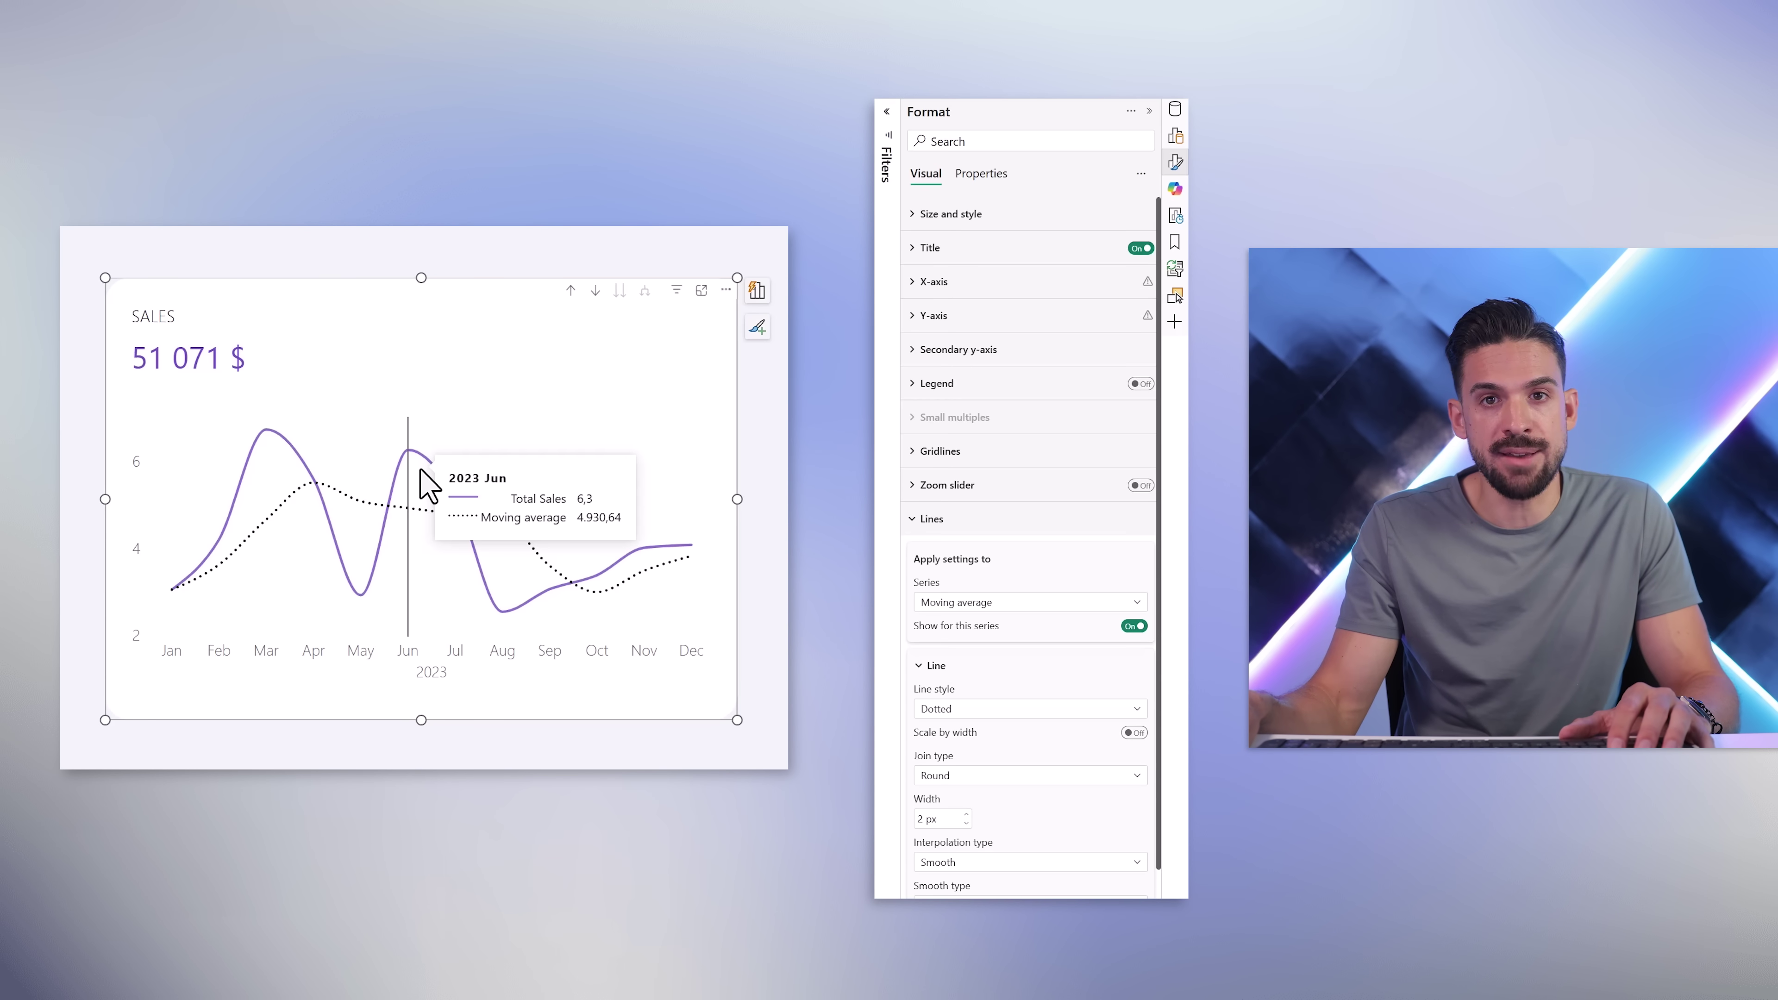
click(1175, 137)
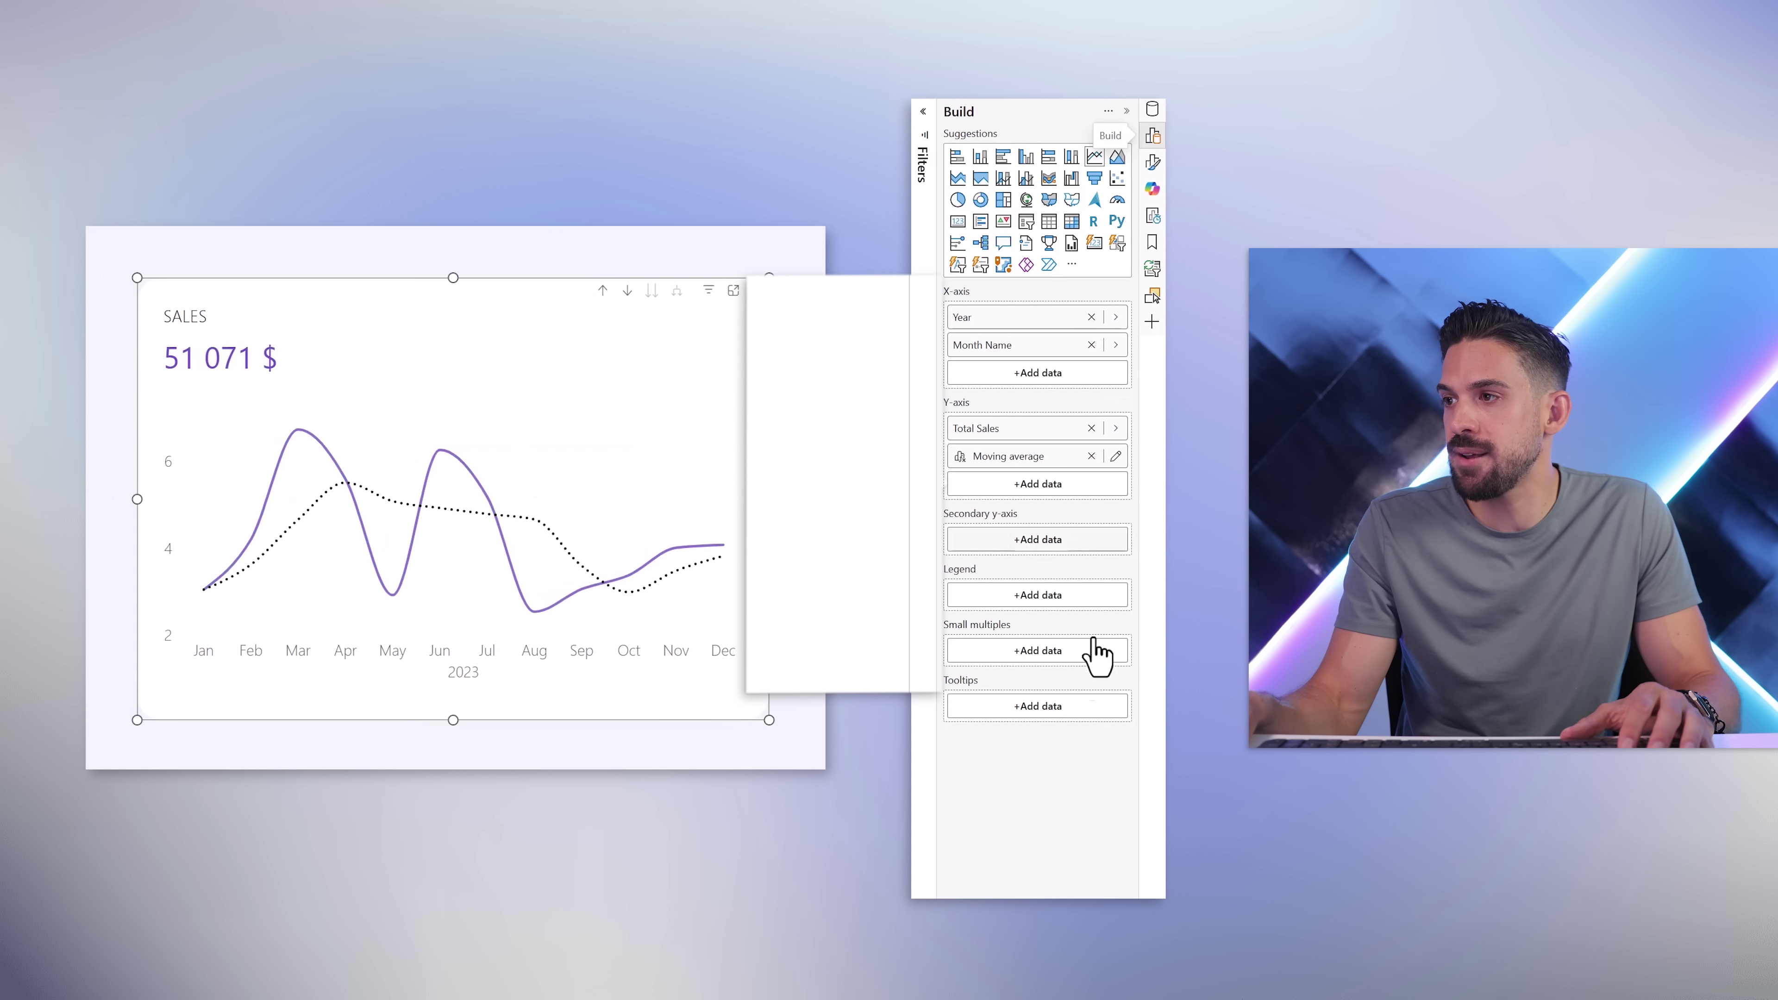
- Create the Above 3MA visual calculation as IF([Total Sales] > [Moving average], [Total Sales])
click(1037, 485)
click(900, 294)
text(Above 3MA =)
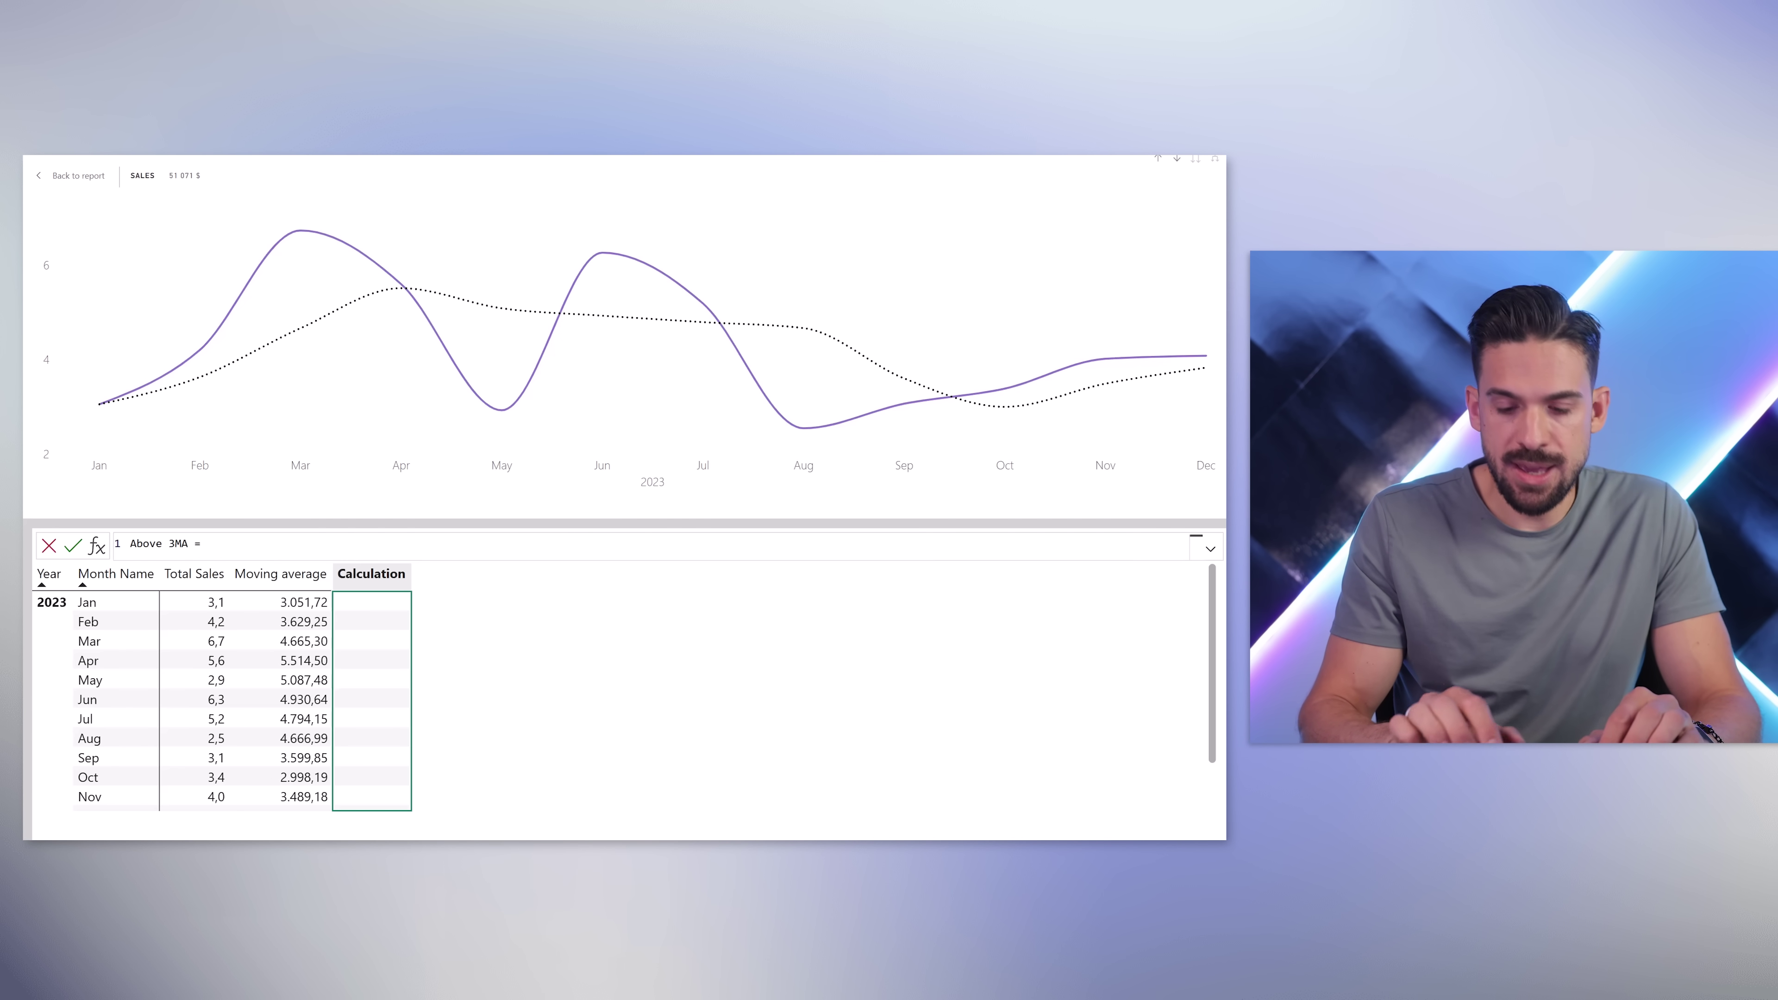
text(IF( [Total Sales] > [Moving average] , [Total Sales])
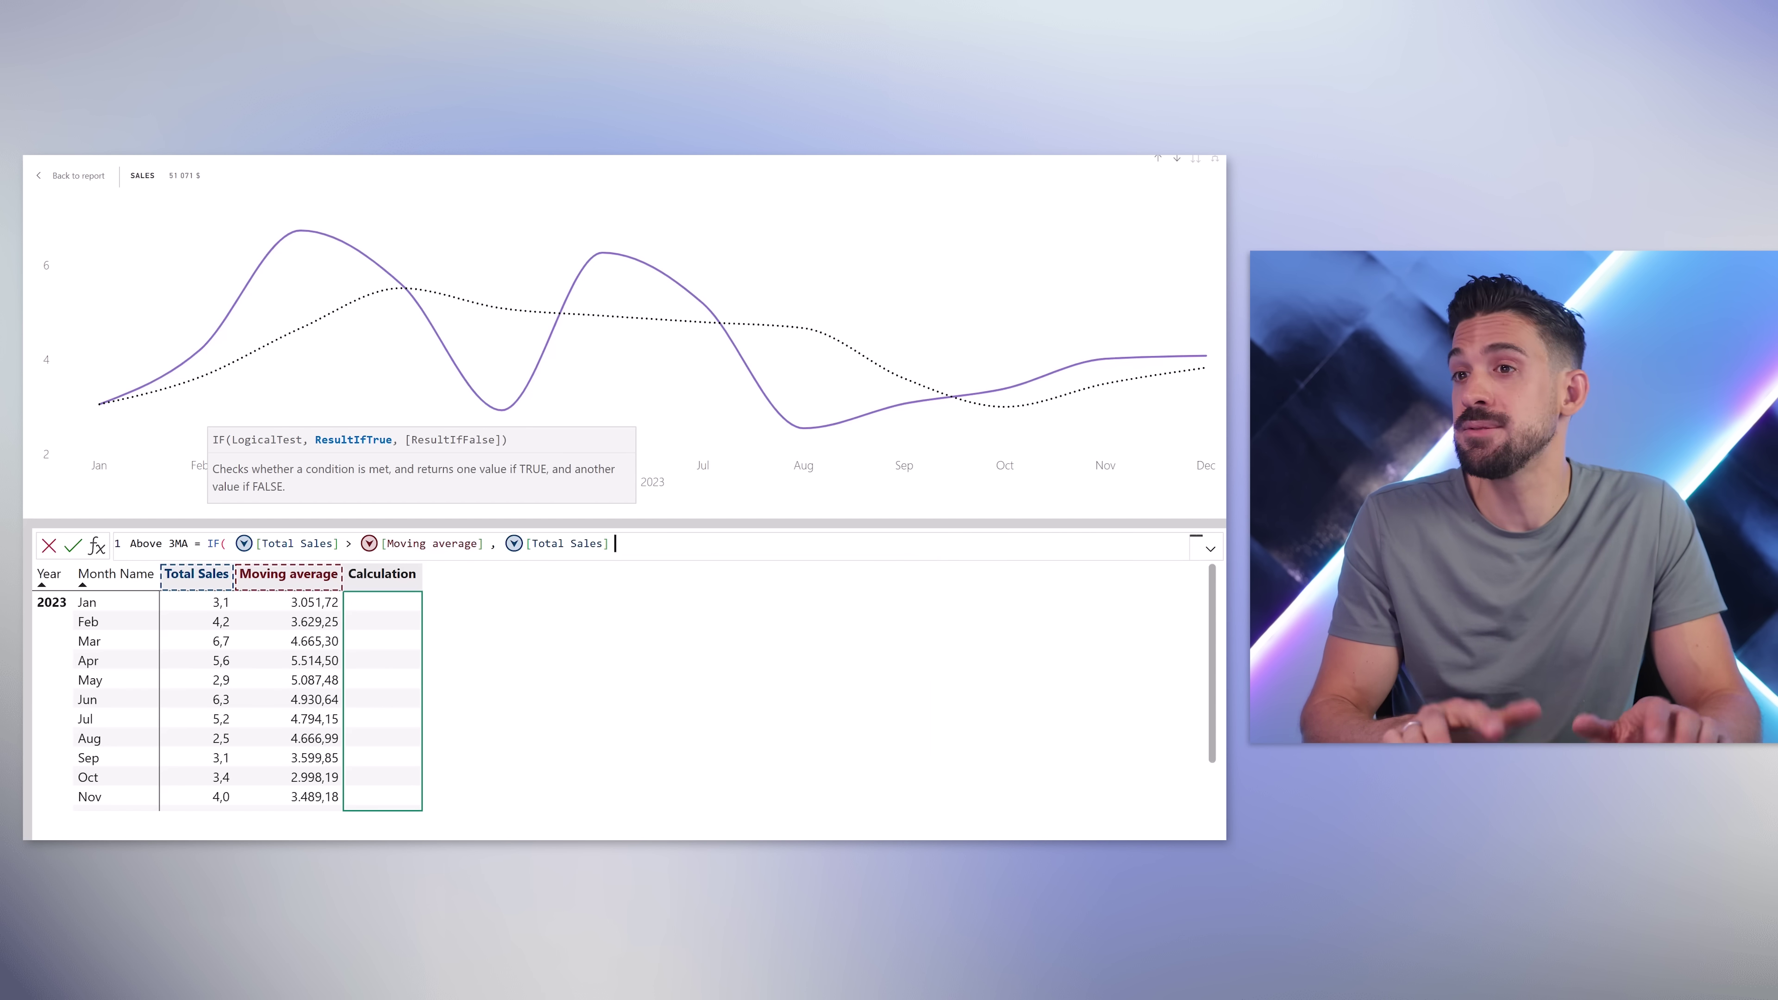
key(Return)
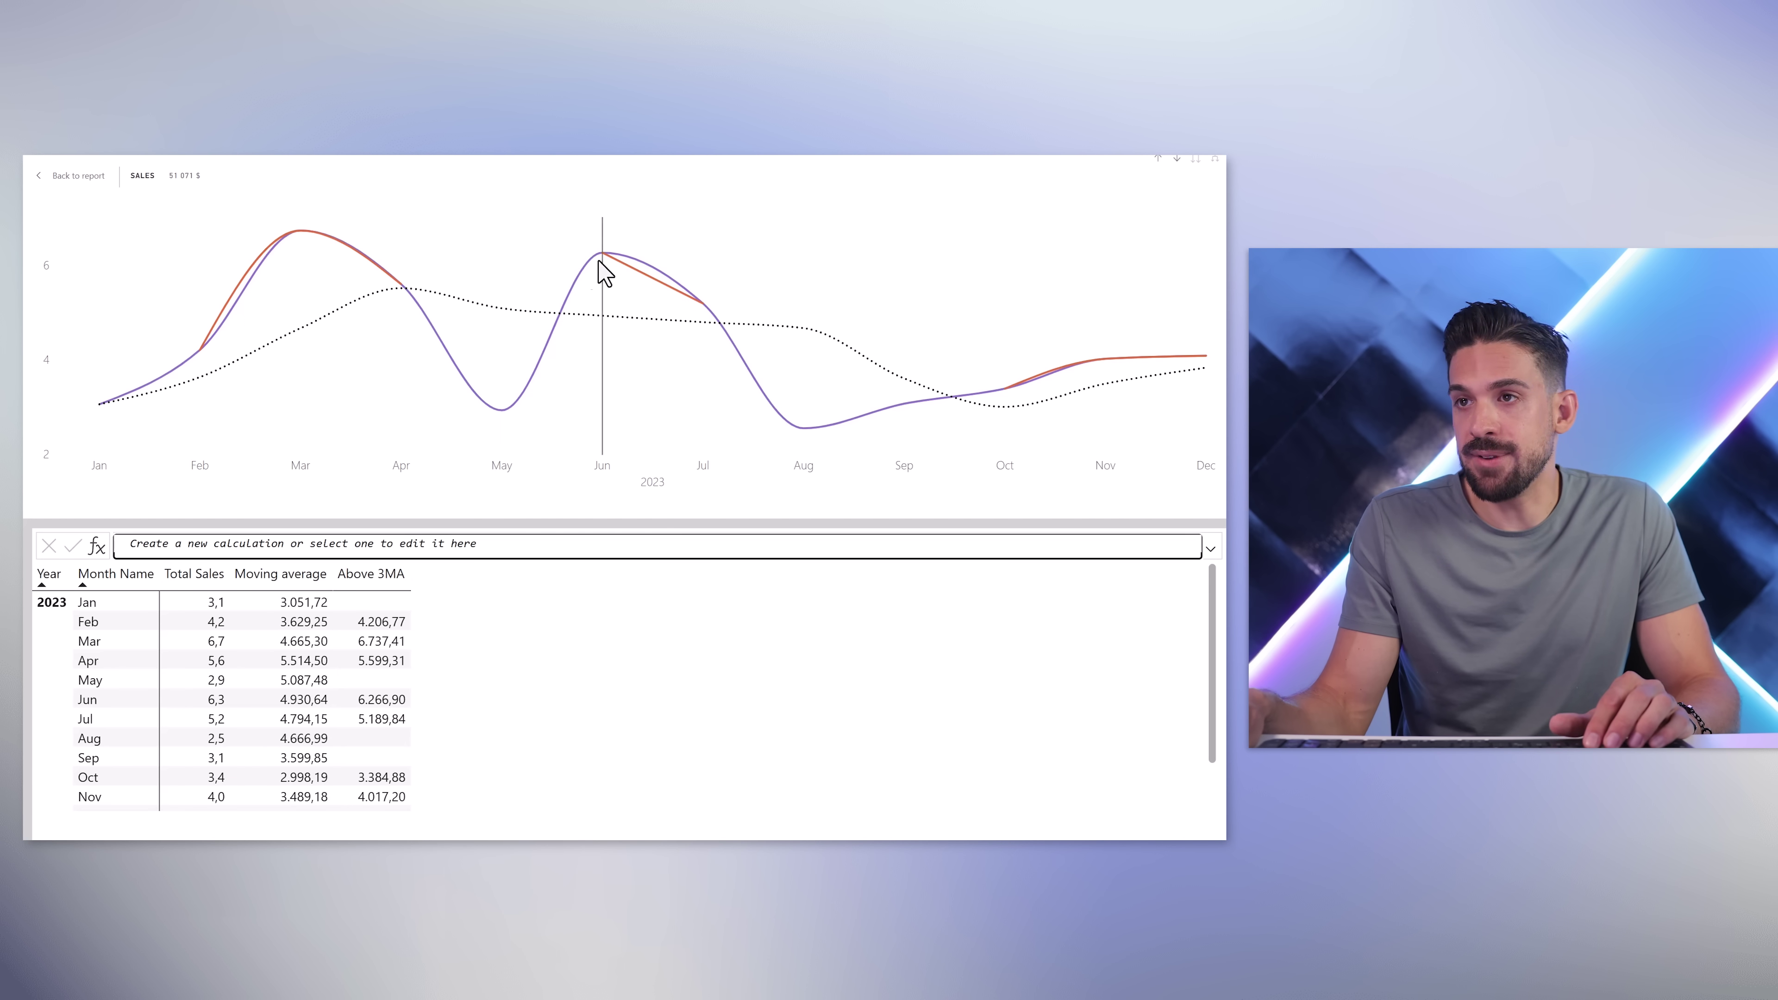
- Turn off the line for the Above 3MA series in the chart's line settings
click(43, 179)
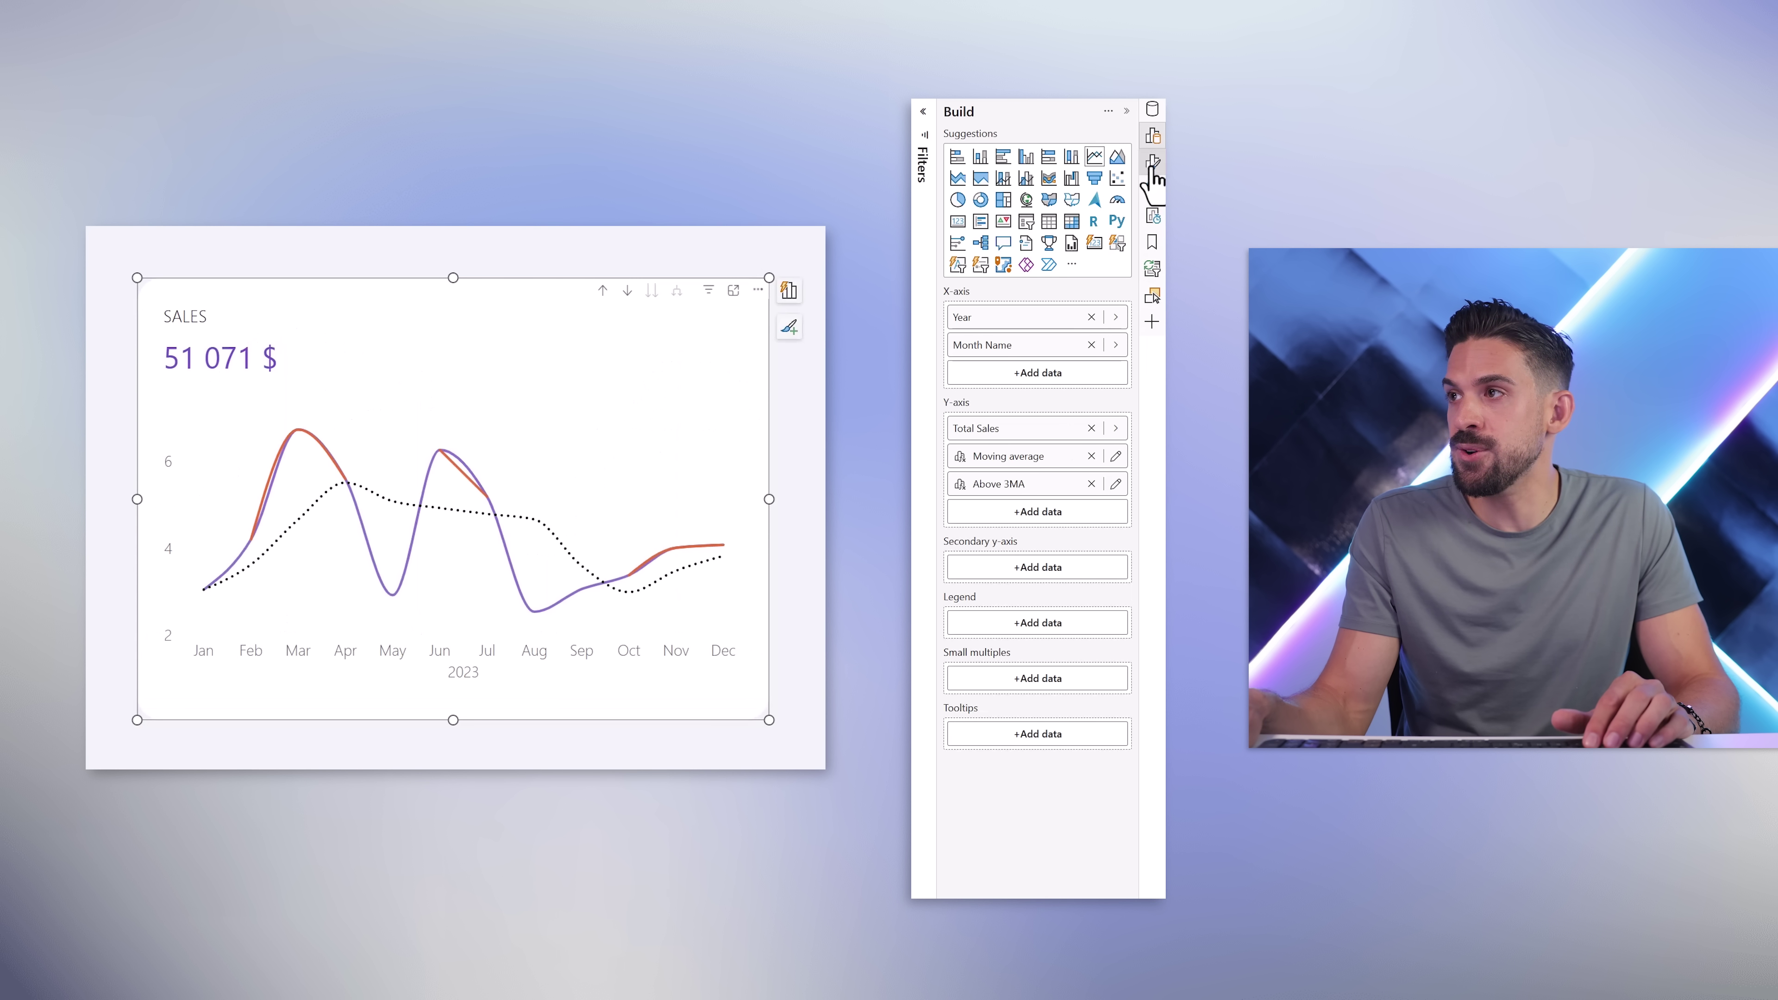
click(1152, 162)
click(953, 519)
scroll(949, 511, down, 3)
click(983, 412)
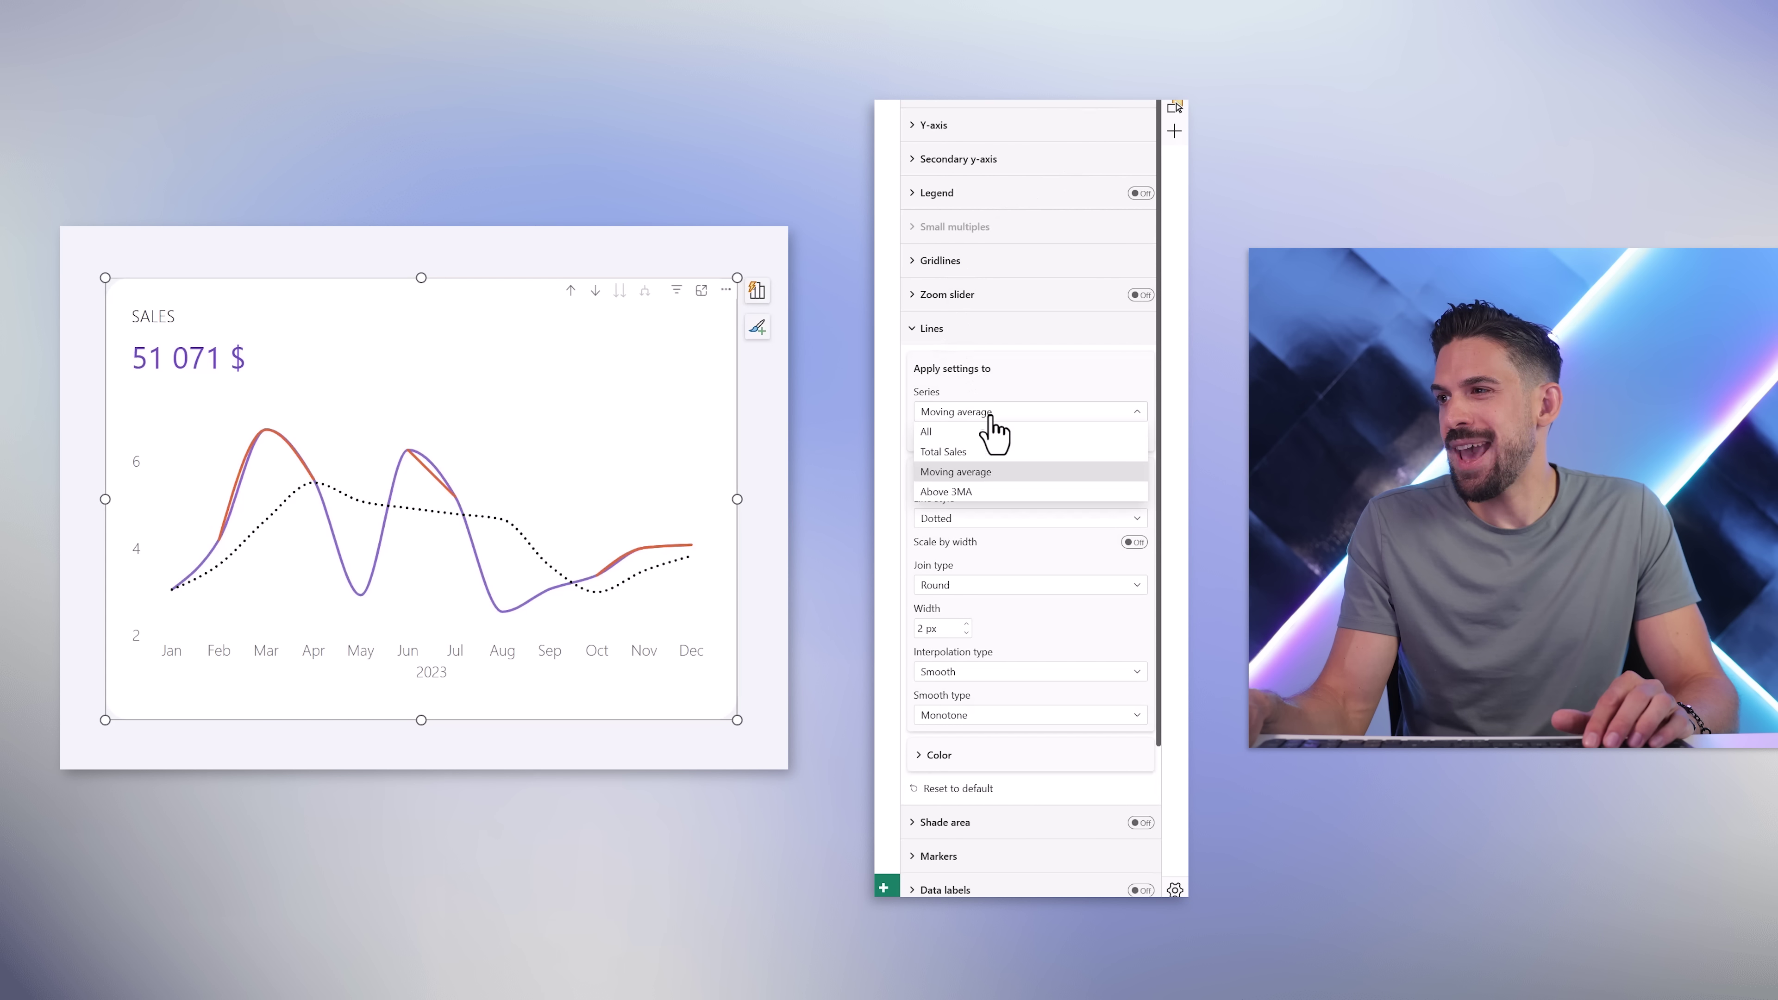
click(972, 505)
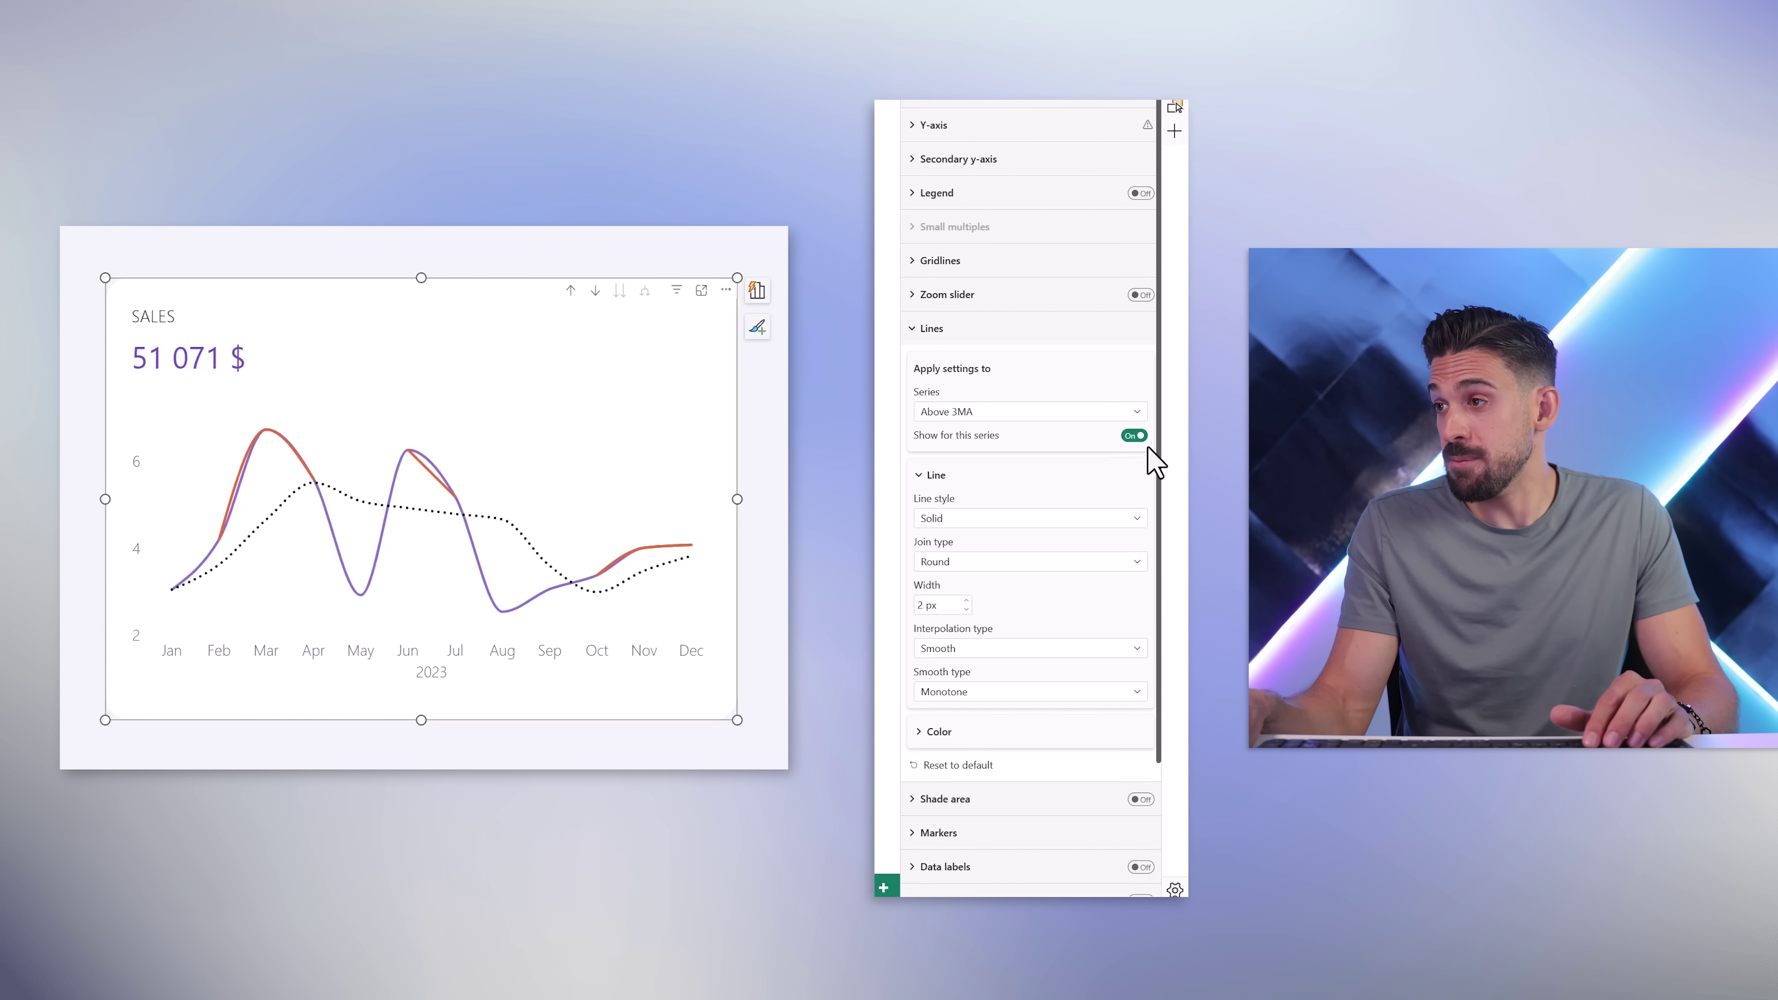
click(1134, 435)
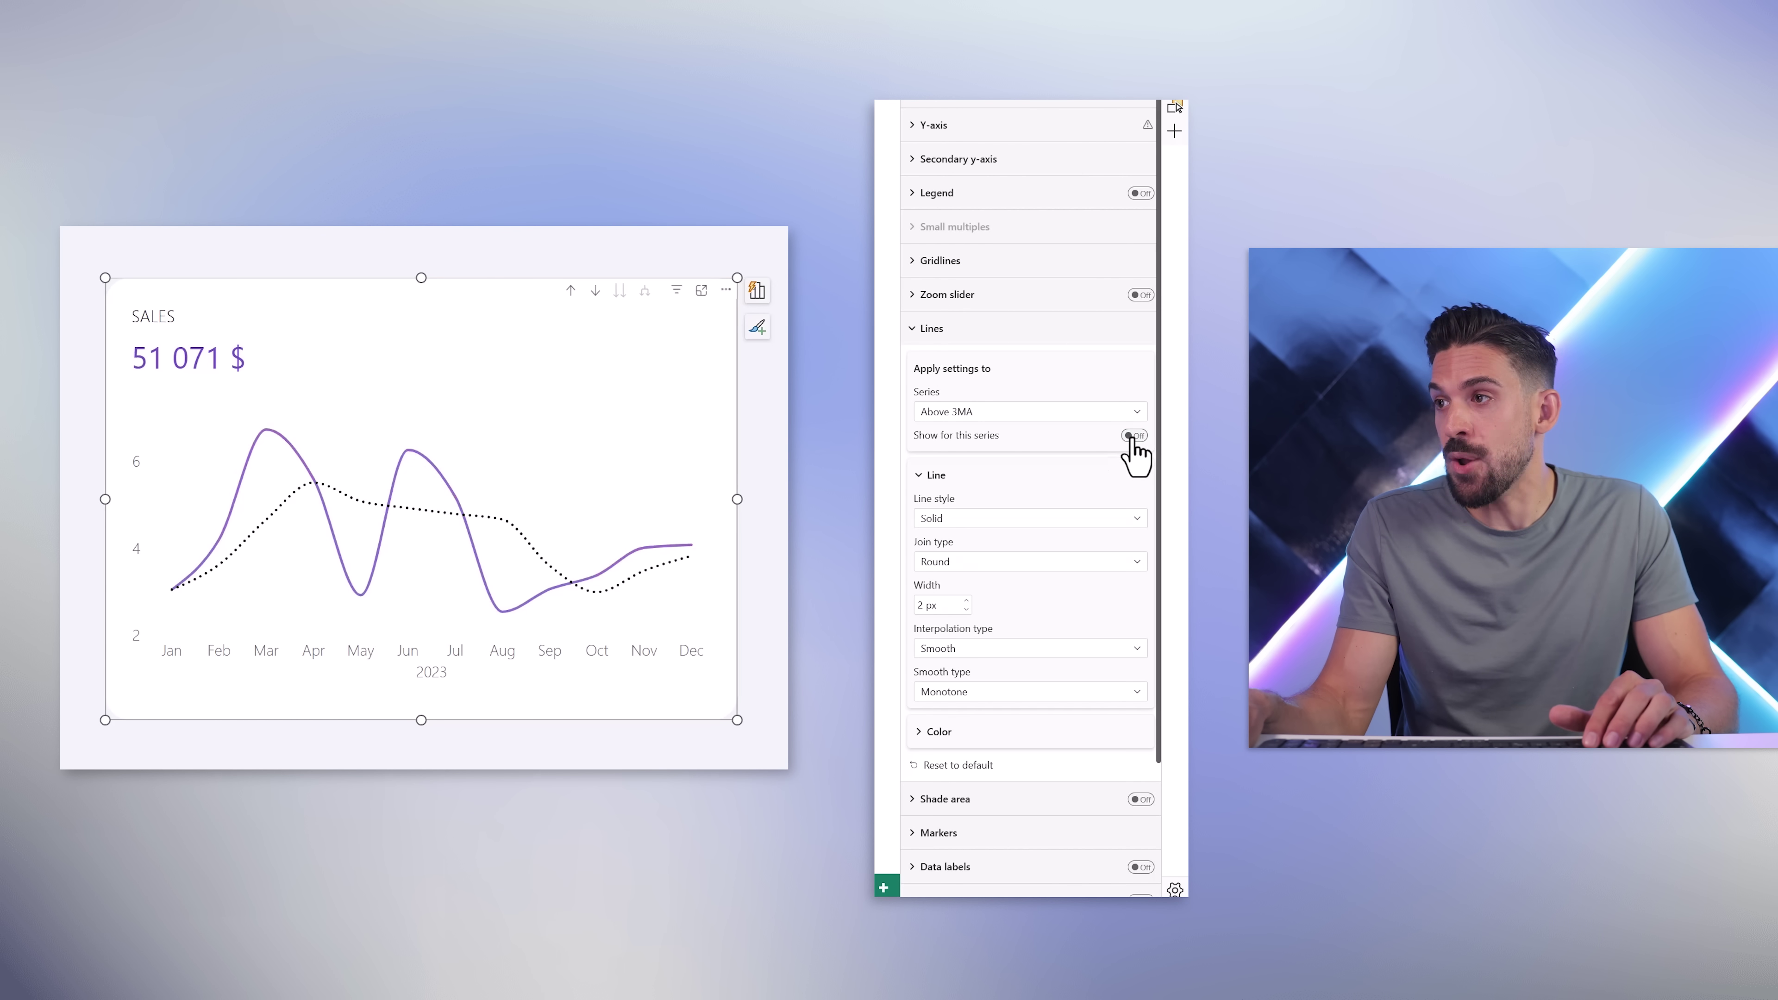
click(941, 331)
- Turn markers on for all series, then off for Total Sales and Moving average
click(1034, 399)
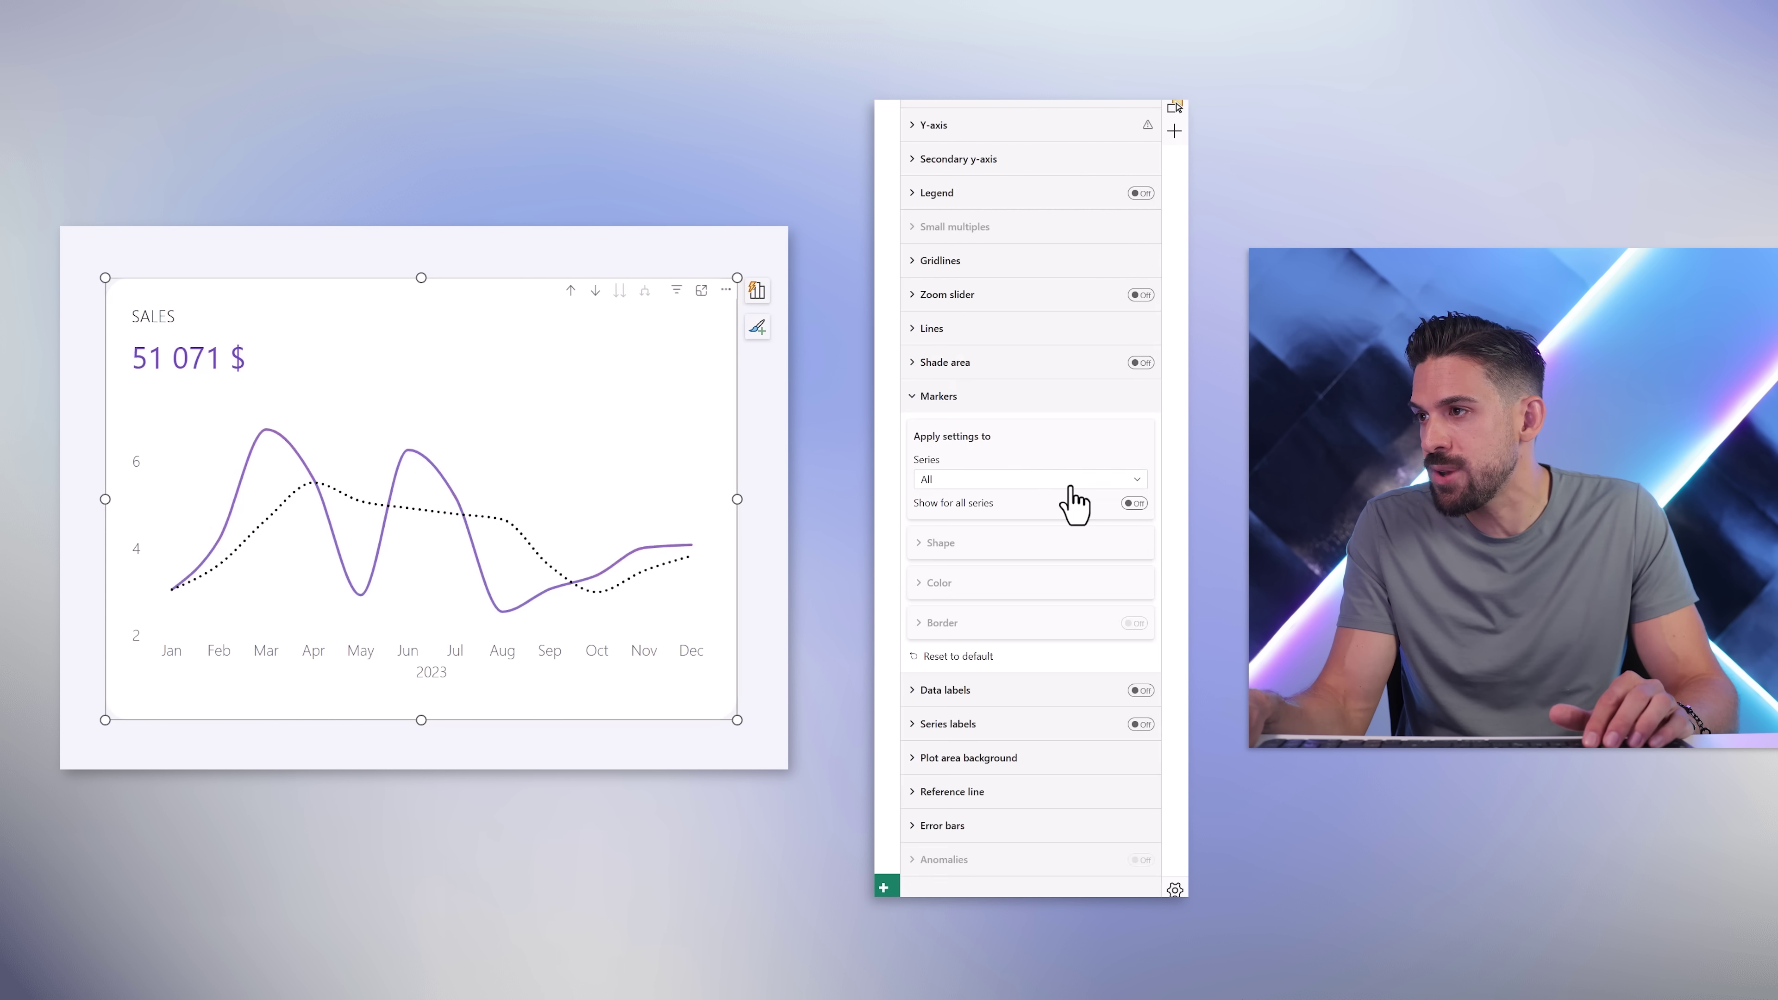
click(1133, 503)
click(1047, 483)
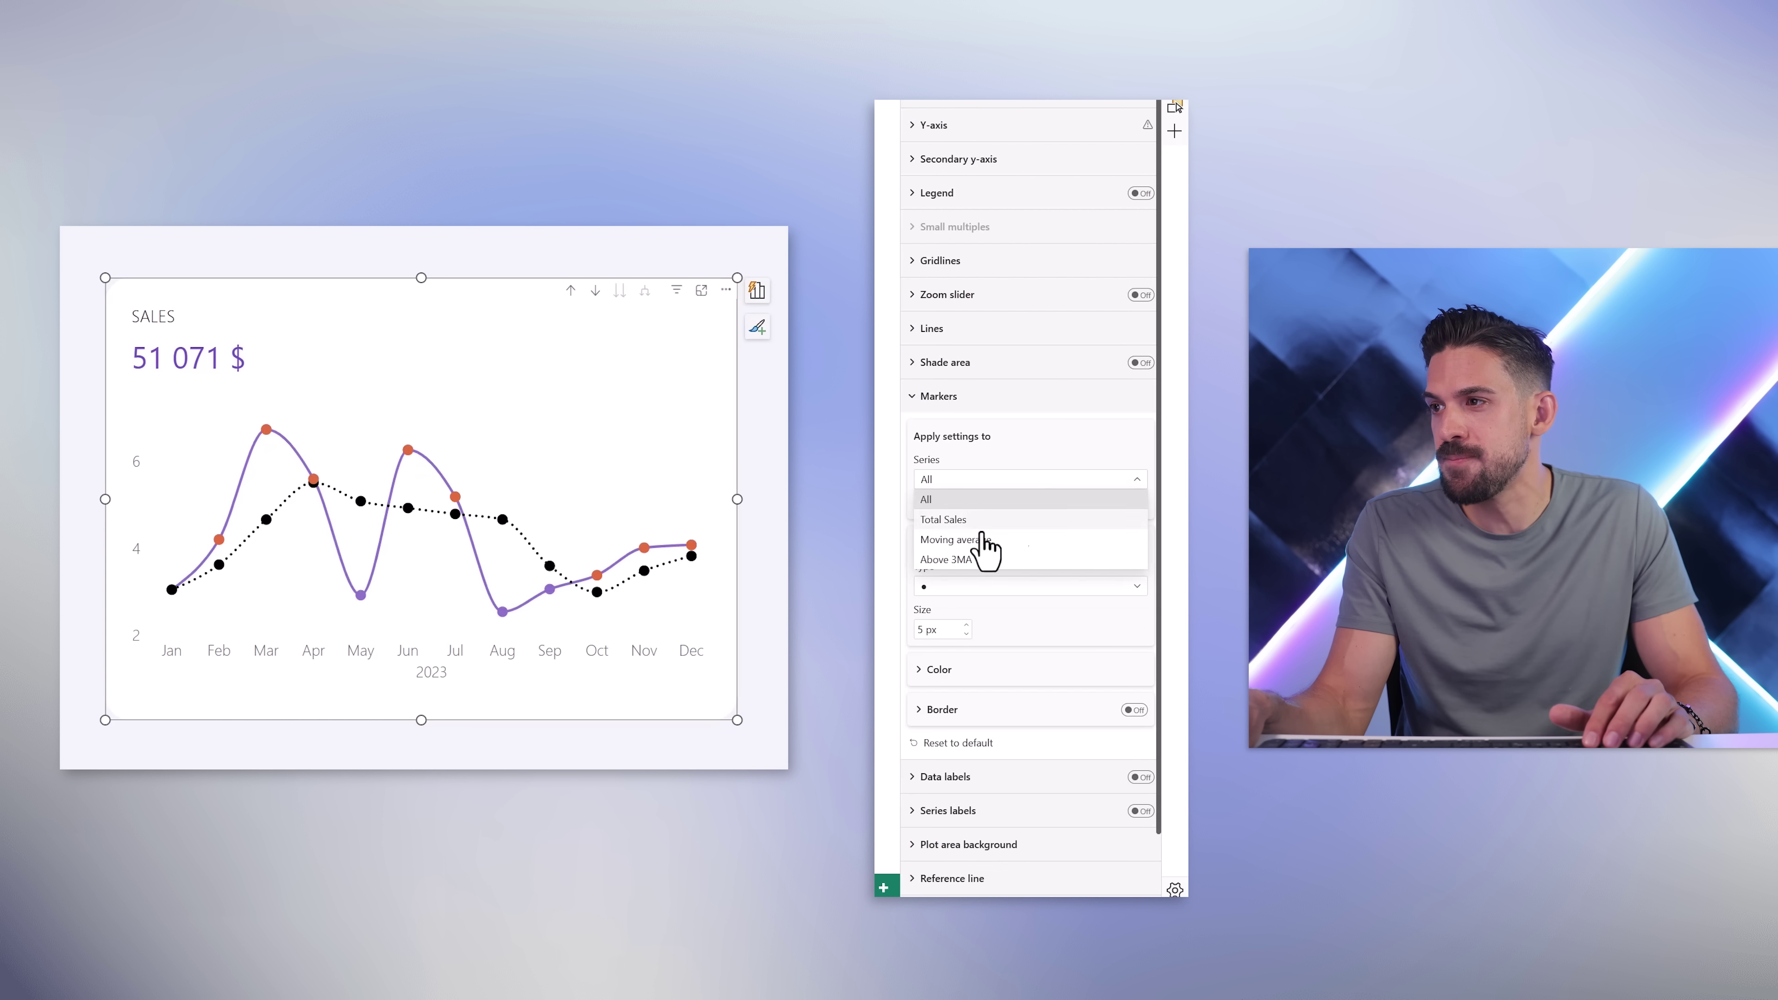
click(980, 523)
click(1134, 503)
click(1055, 481)
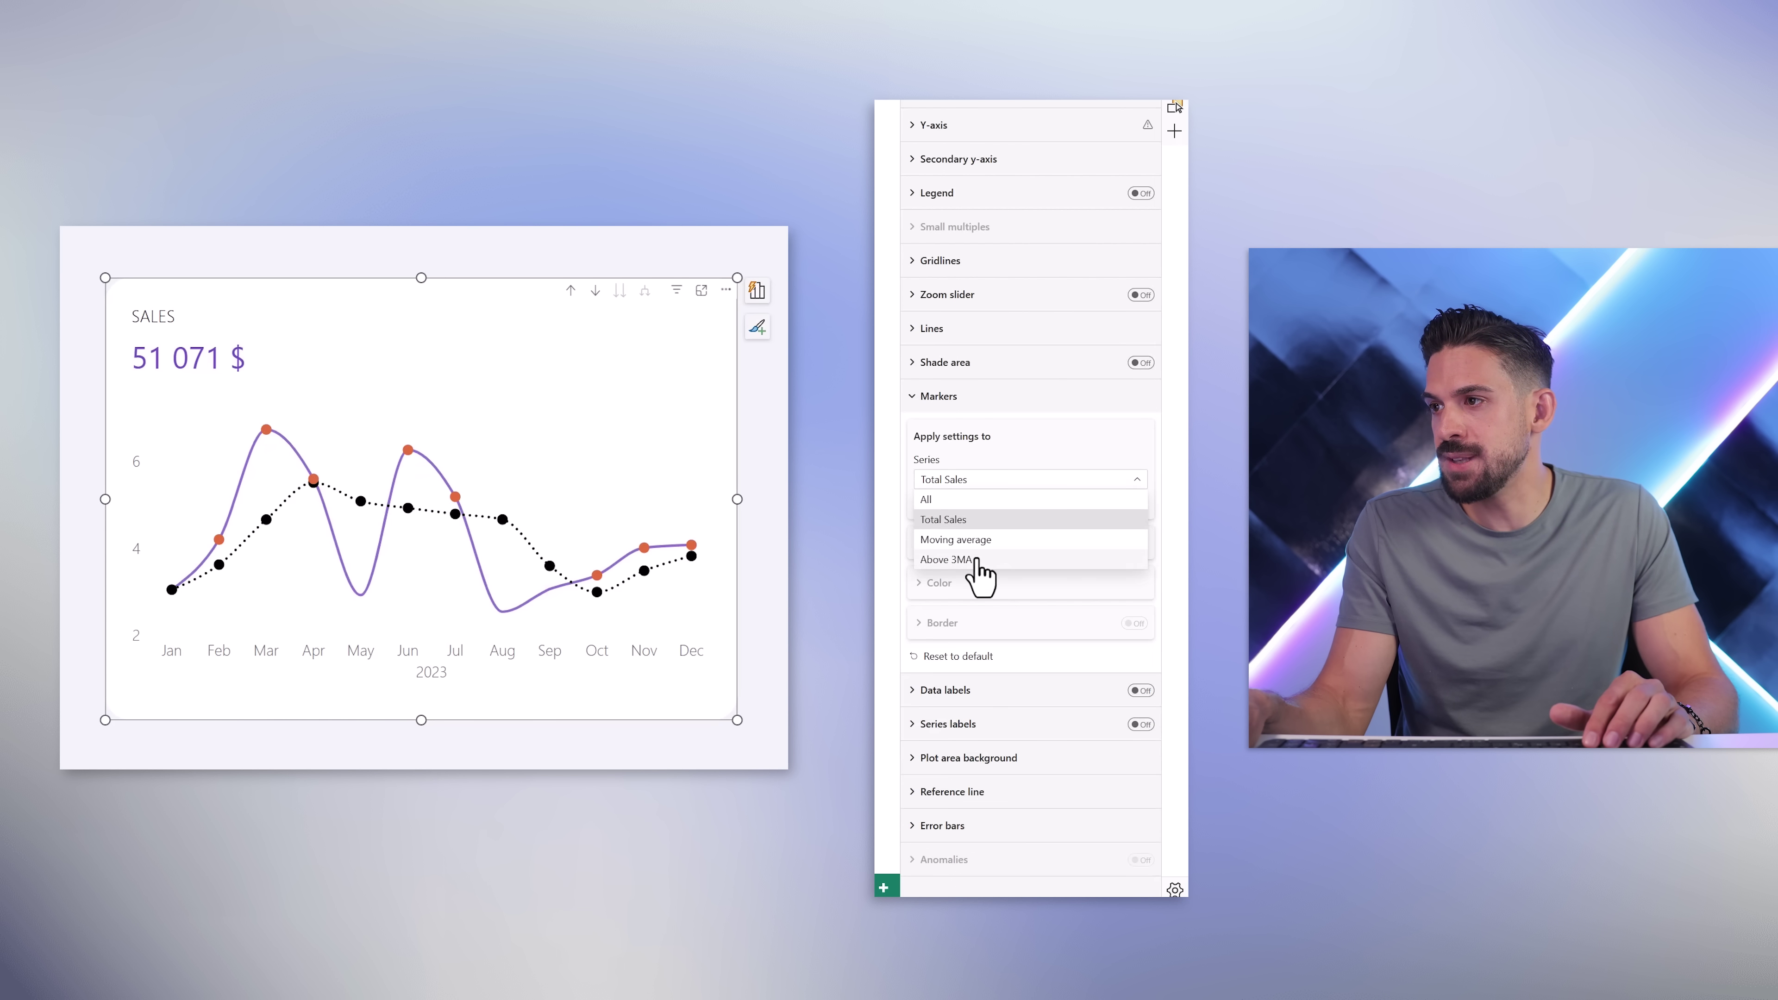
click(979, 559)
click(1003, 483)
click(994, 539)
click(1134, 501)
click(1055, 480)
click(994, 558)
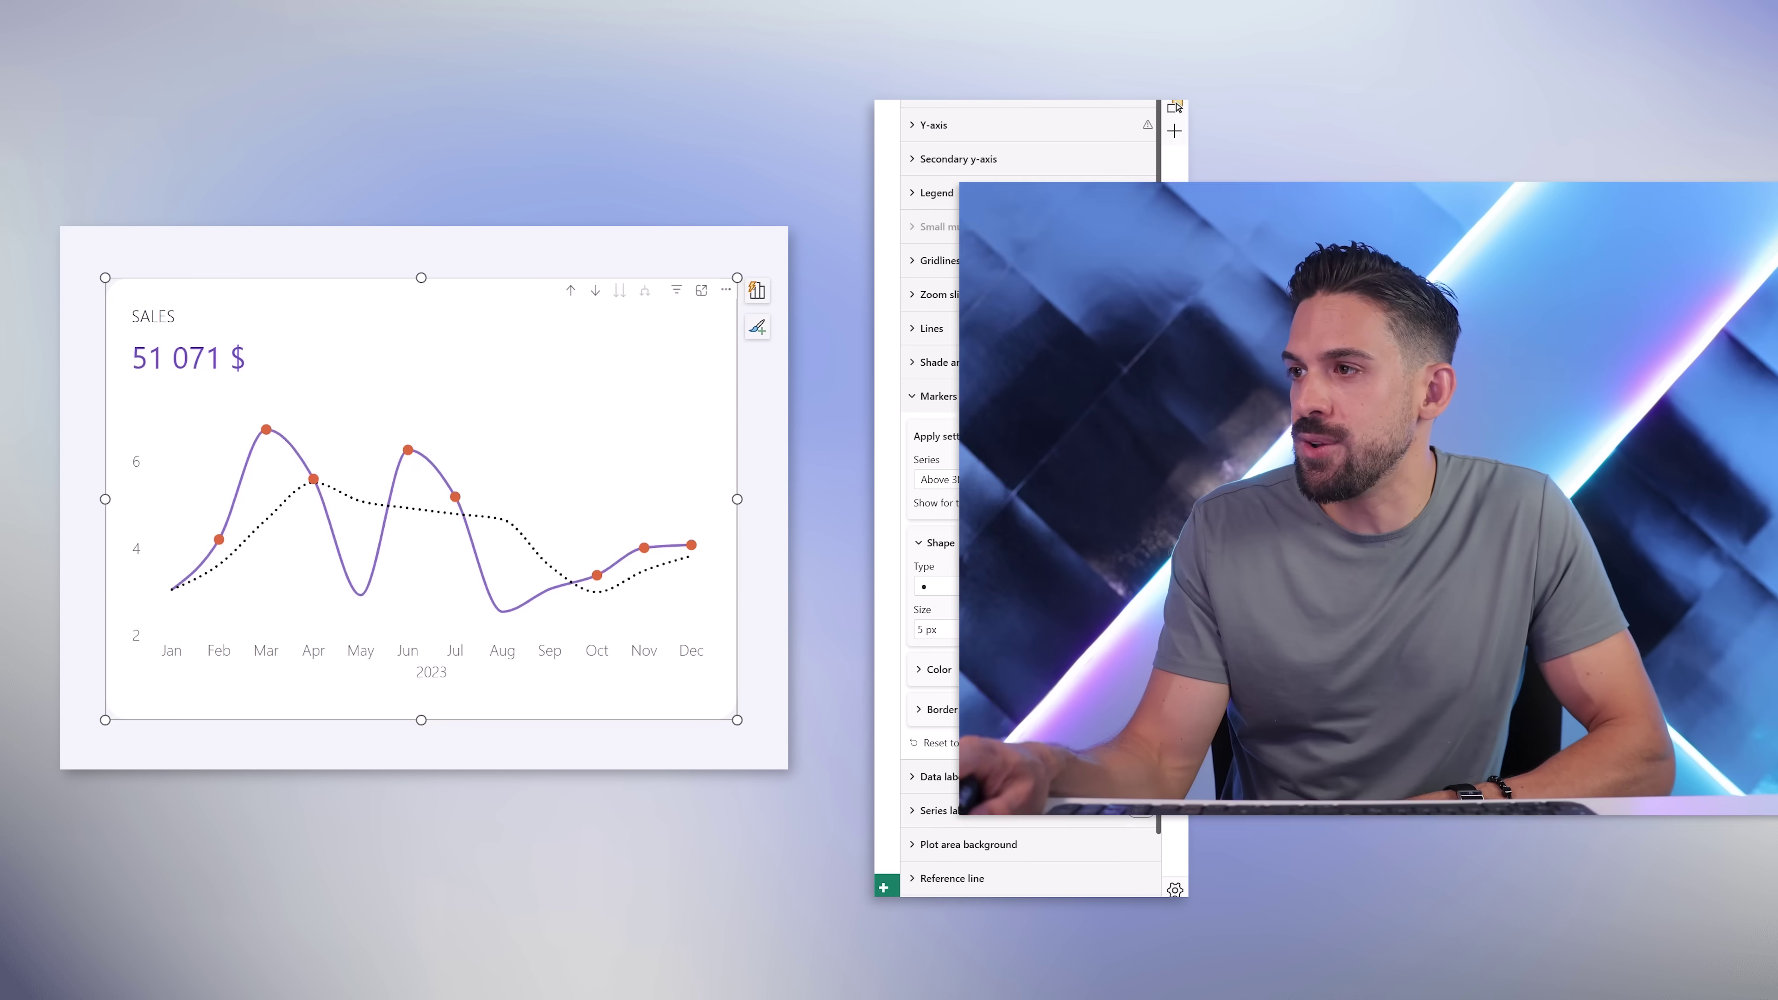
- Turn on data labels and switch them off for the Moving average series
click(965, 396)
click(1139, 430)
click(951, 430)
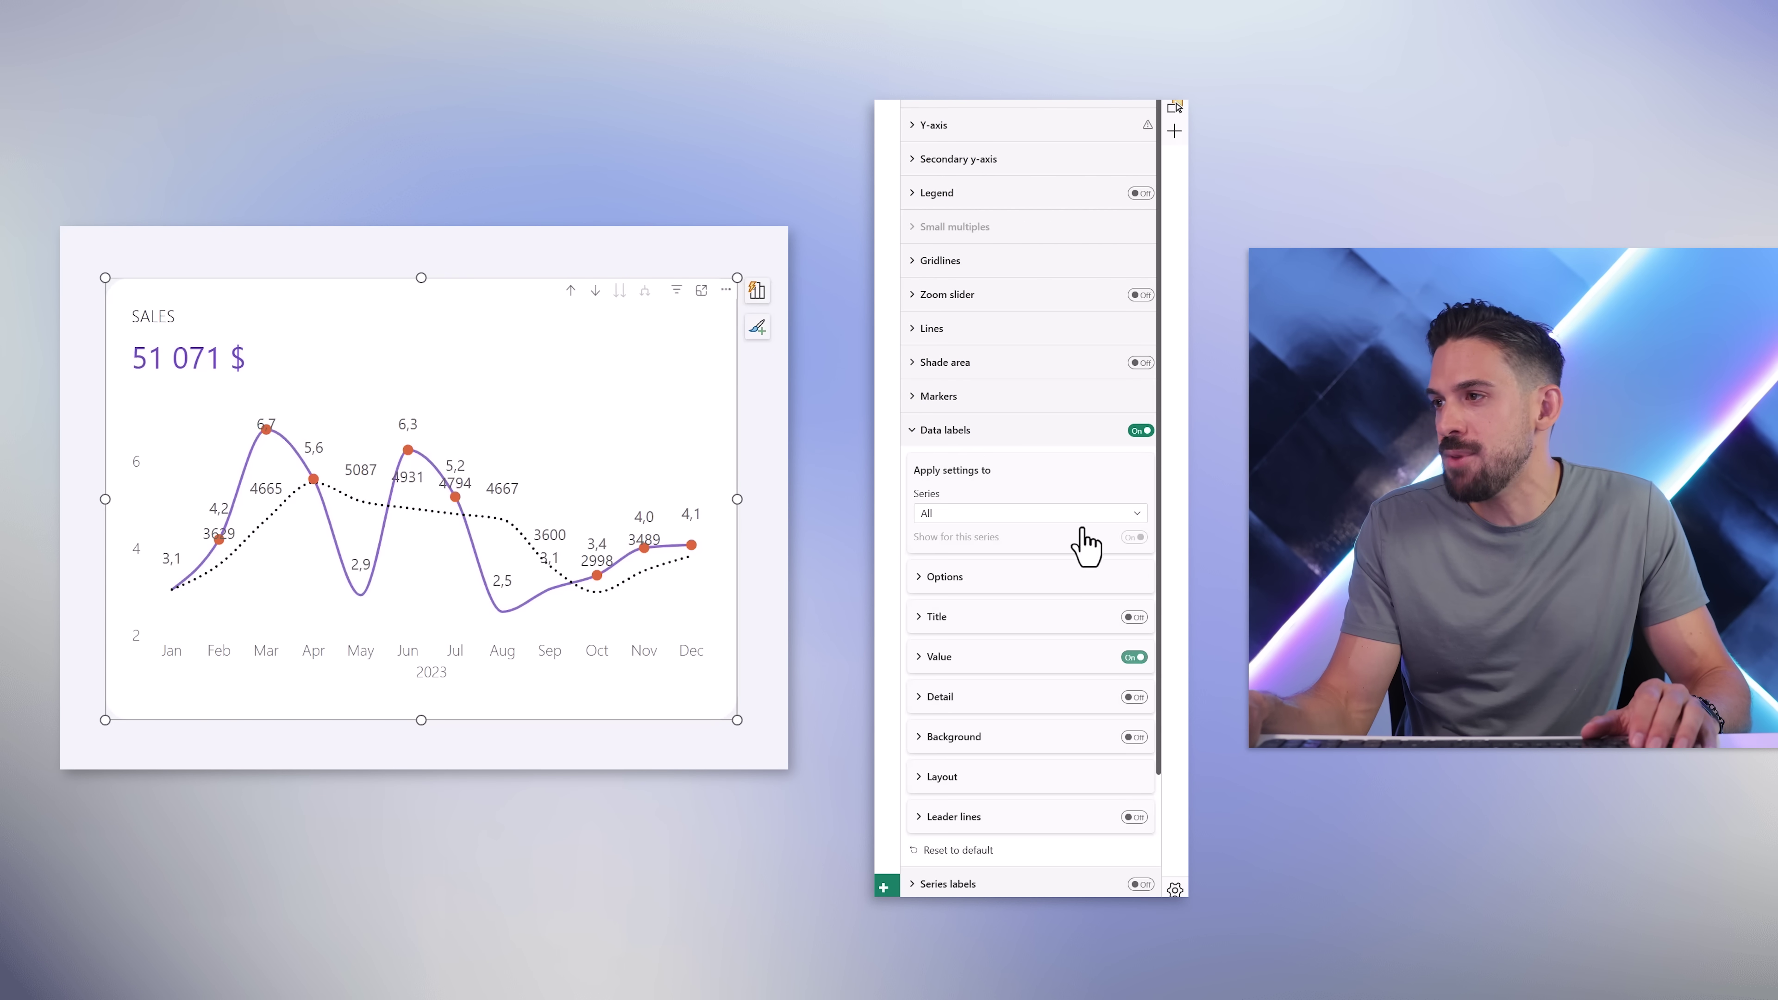
click(1088, 514)
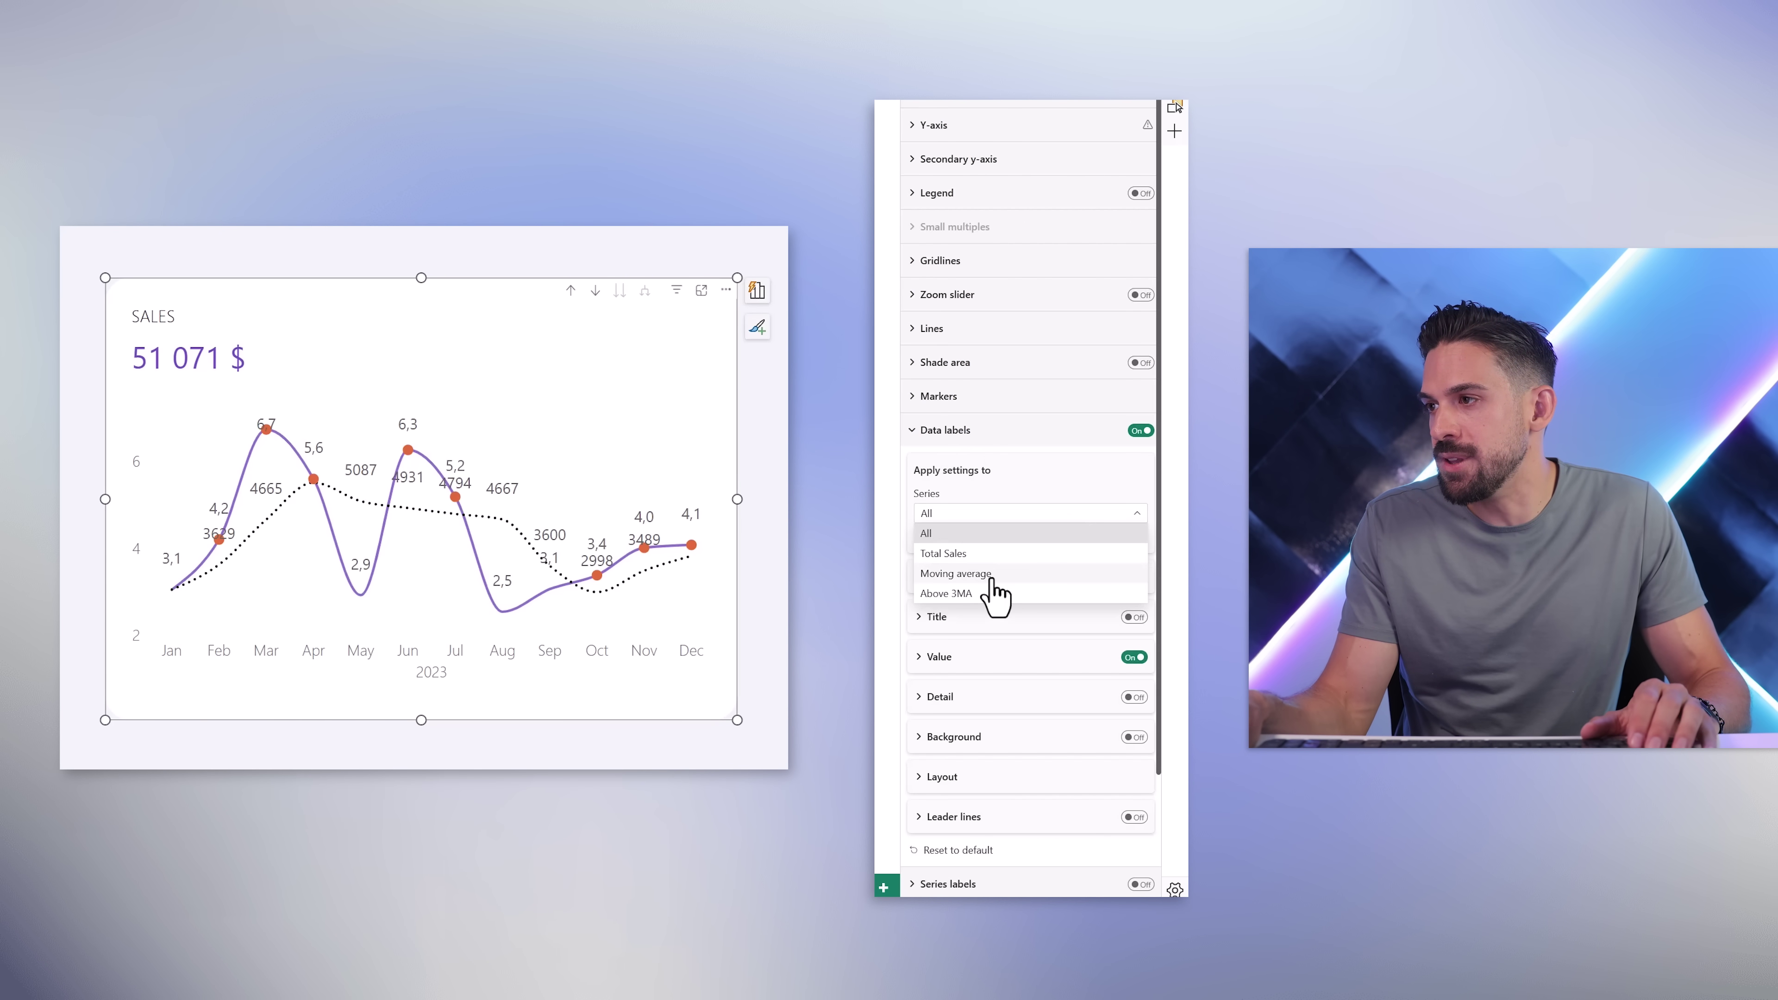
click(991, 574)
click(1134, 537)
- Switch off Total Sales data labels, keep Above 3MA labelled, and expand the Value settings
click(1091, 517)
click(1148, 560)
key(Up)
click(1120, 517)
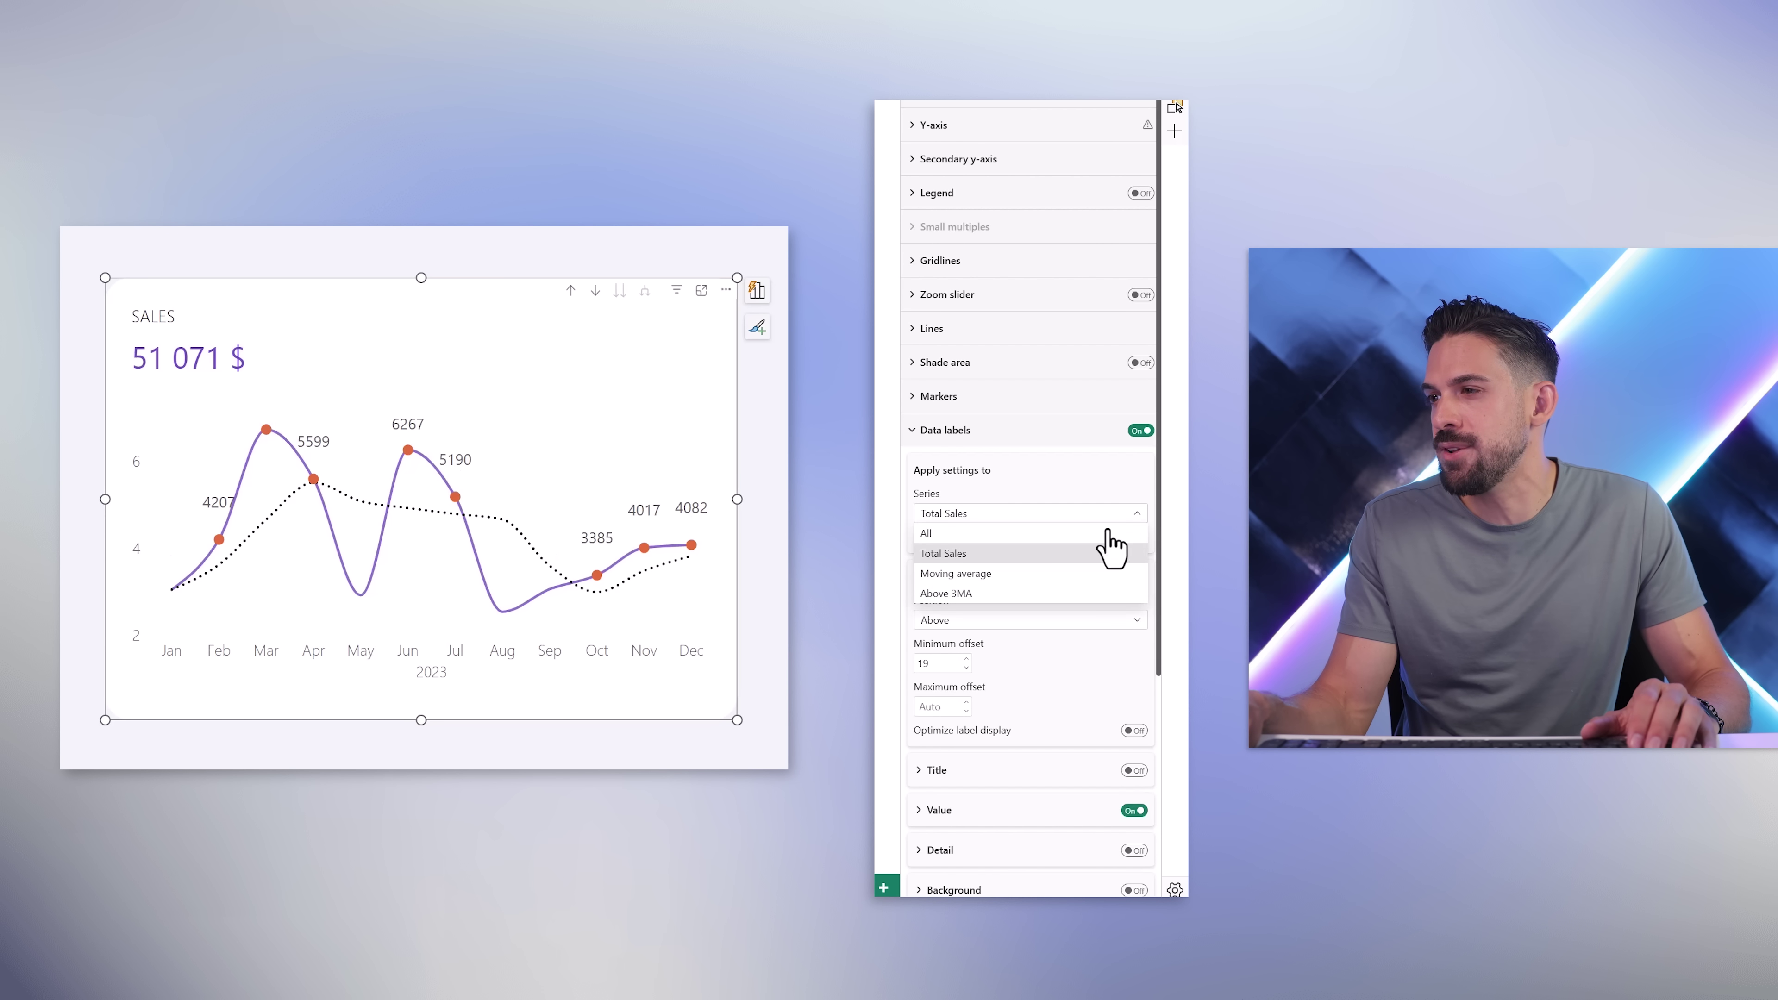
click(991, 594)
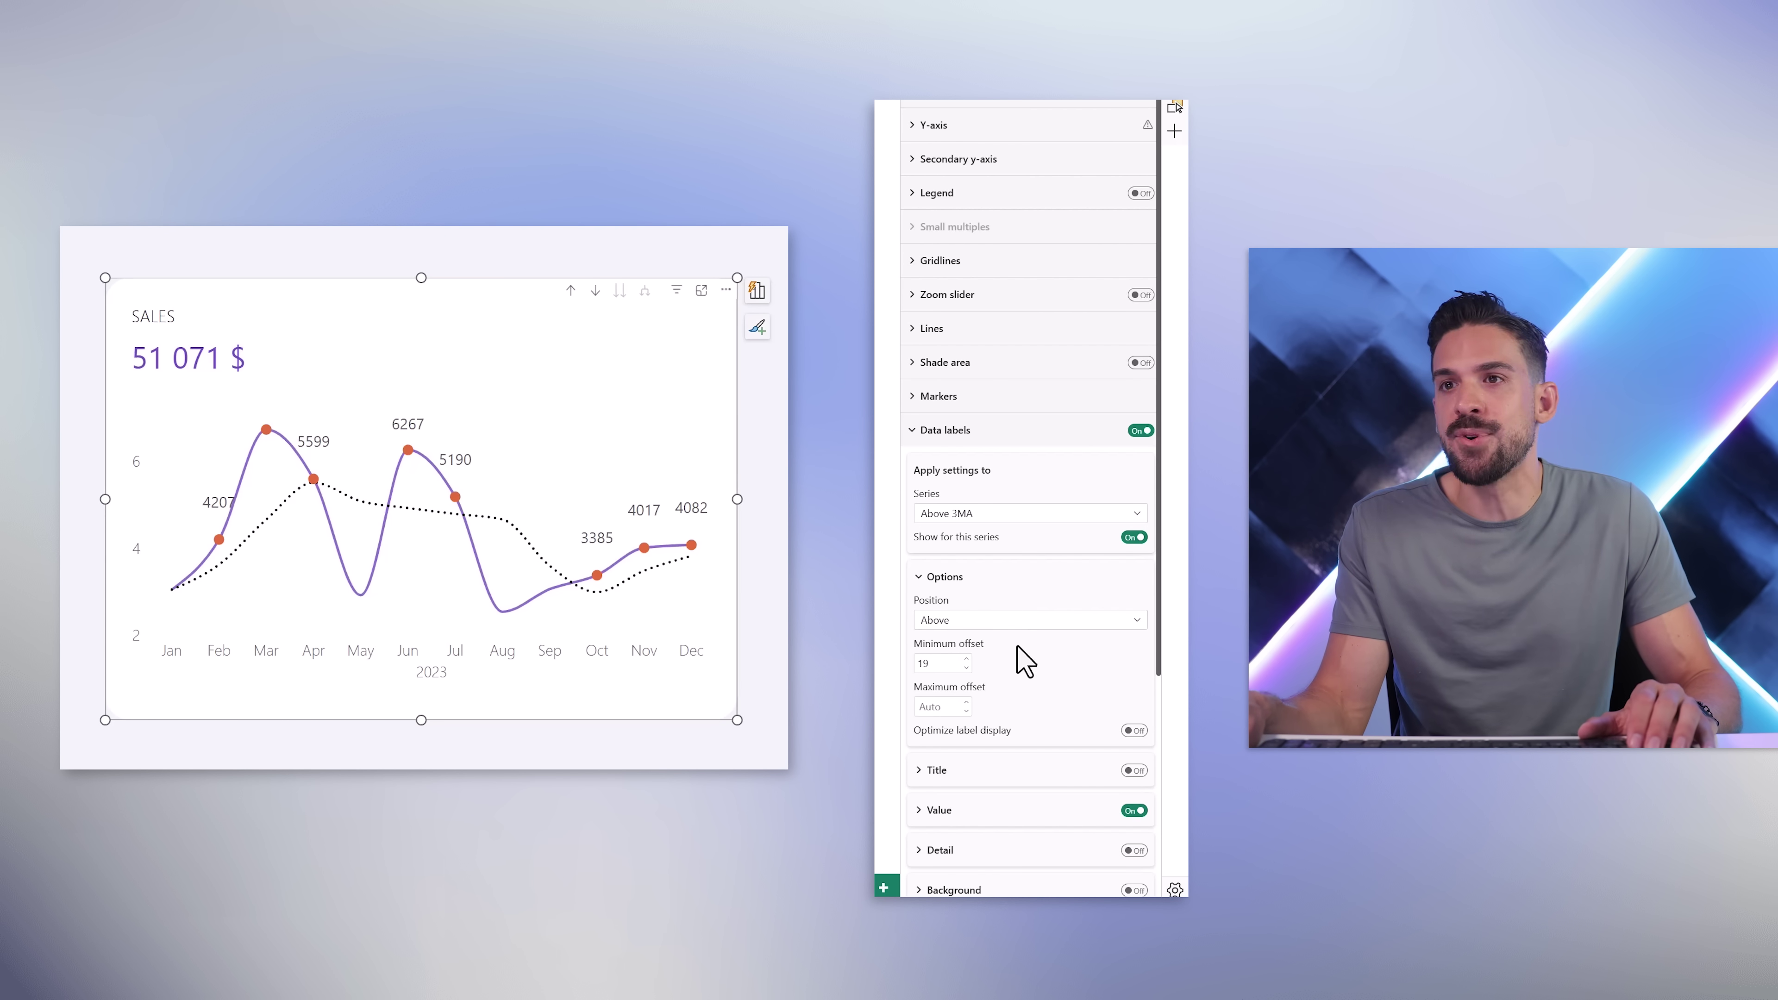
scroll(1015, 763, down, 3)
click(972, 644)
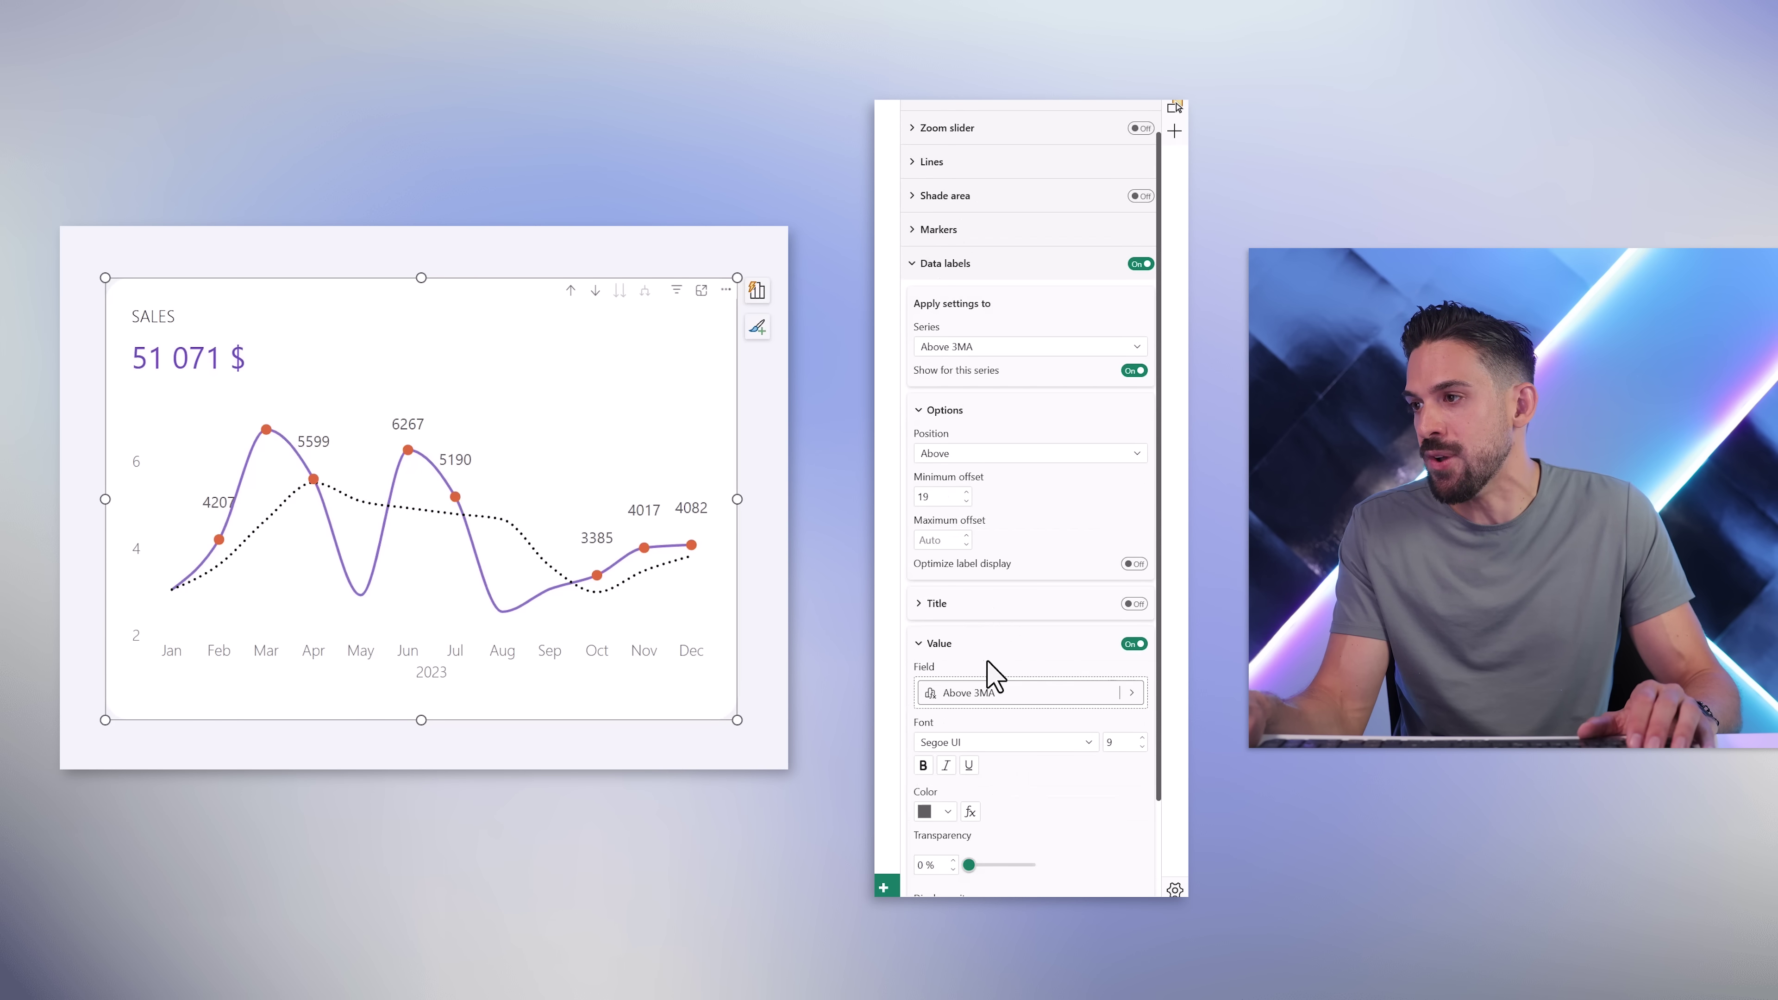
scroll(1008, 693, down, 3)
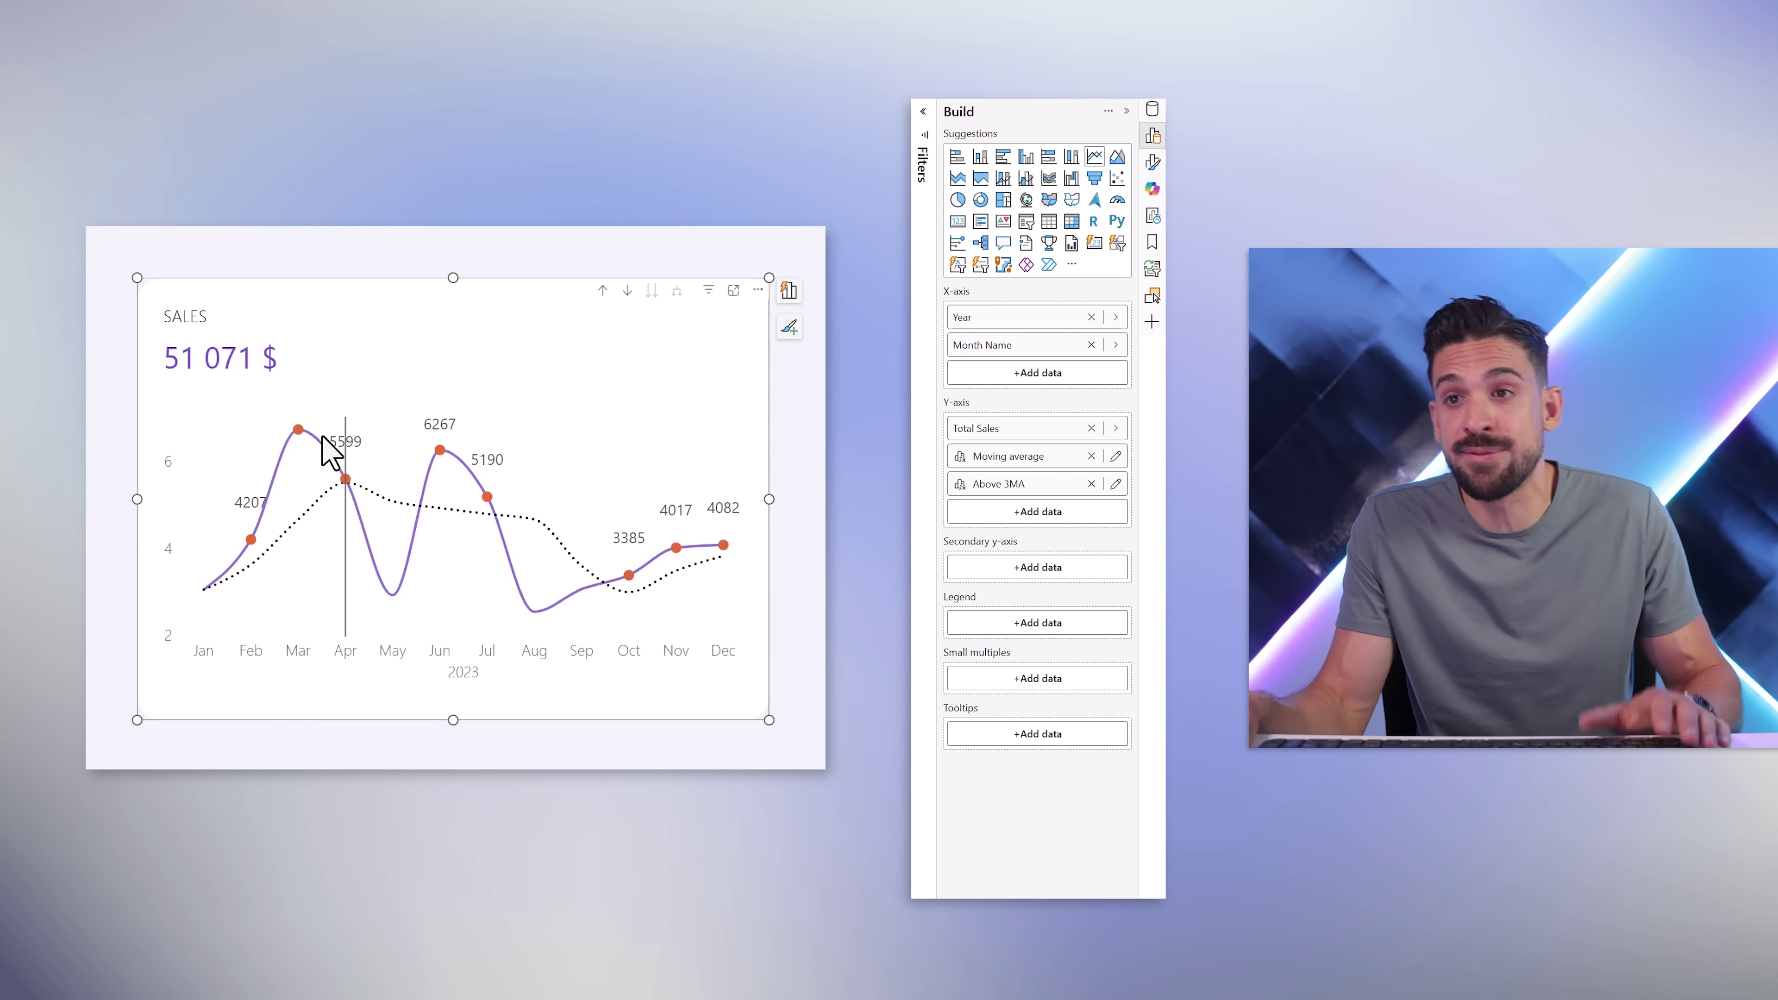
- Inspect the Mar data point's tooltip showing Total Sales, Moving average and Above 3MA
mouse_move(313, 462)
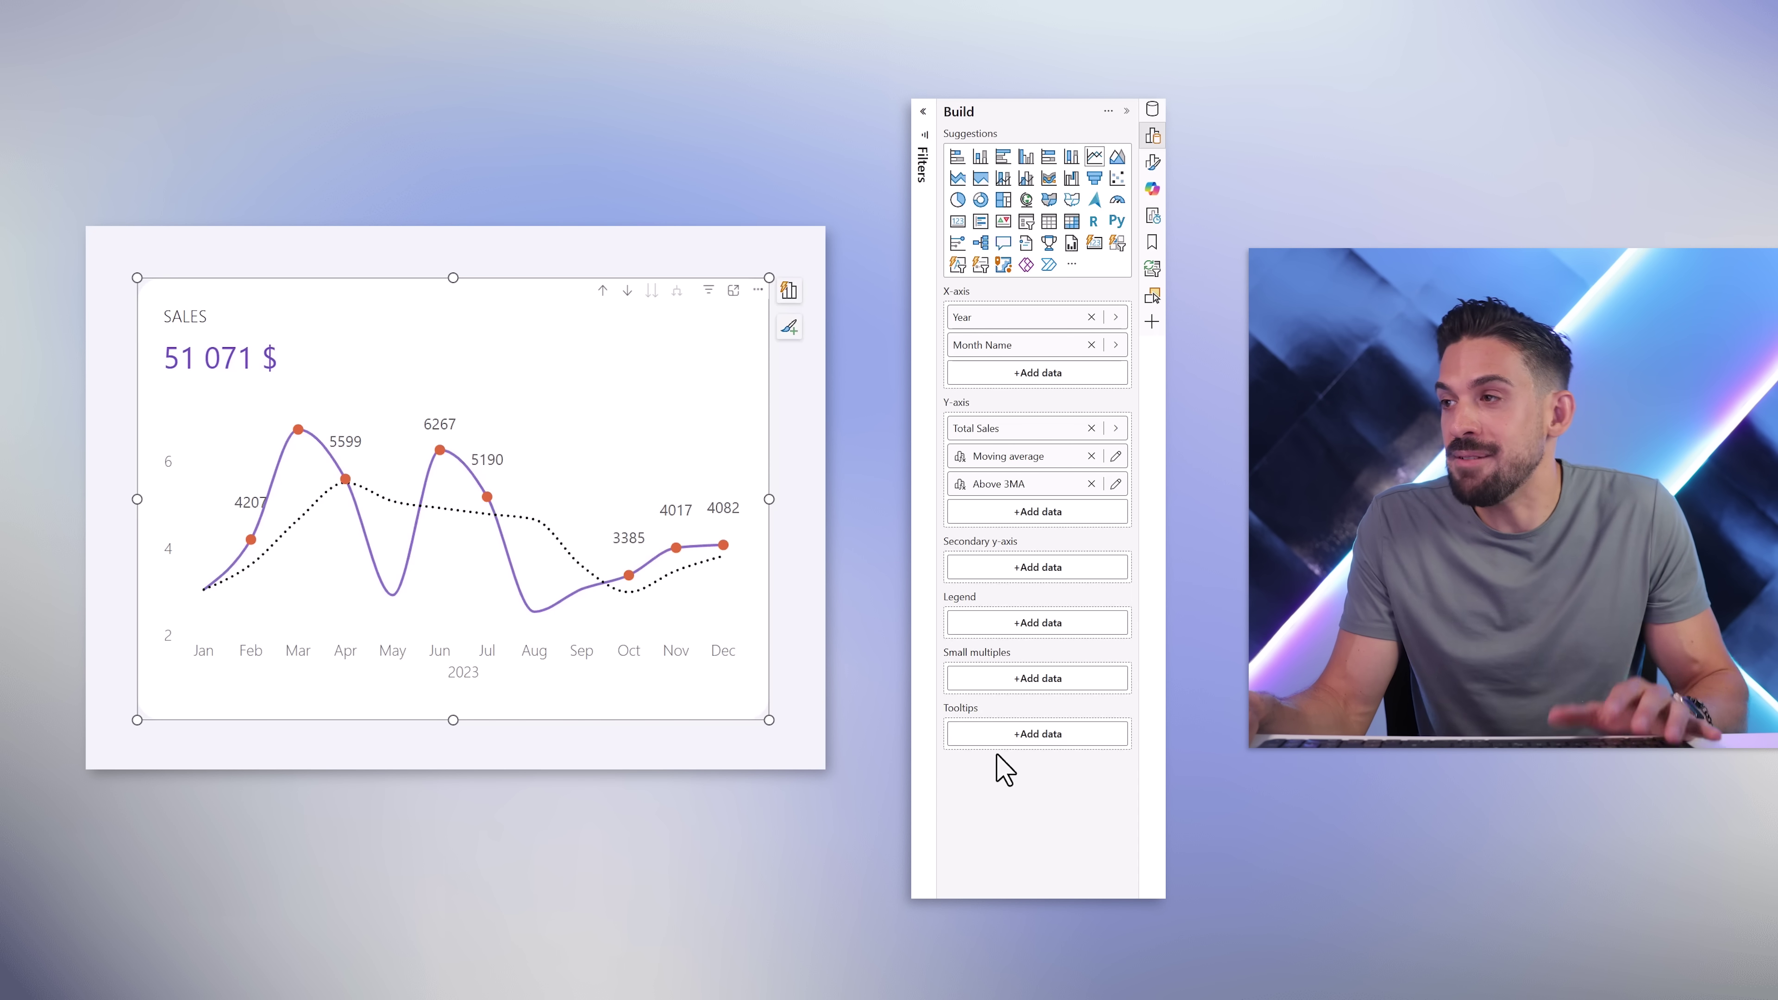
- Create Above 3MA TF = IF([Total Sales] > [Moving average], 1, 0) as a visual calculation
click(1015, 736)
click(902, 544)
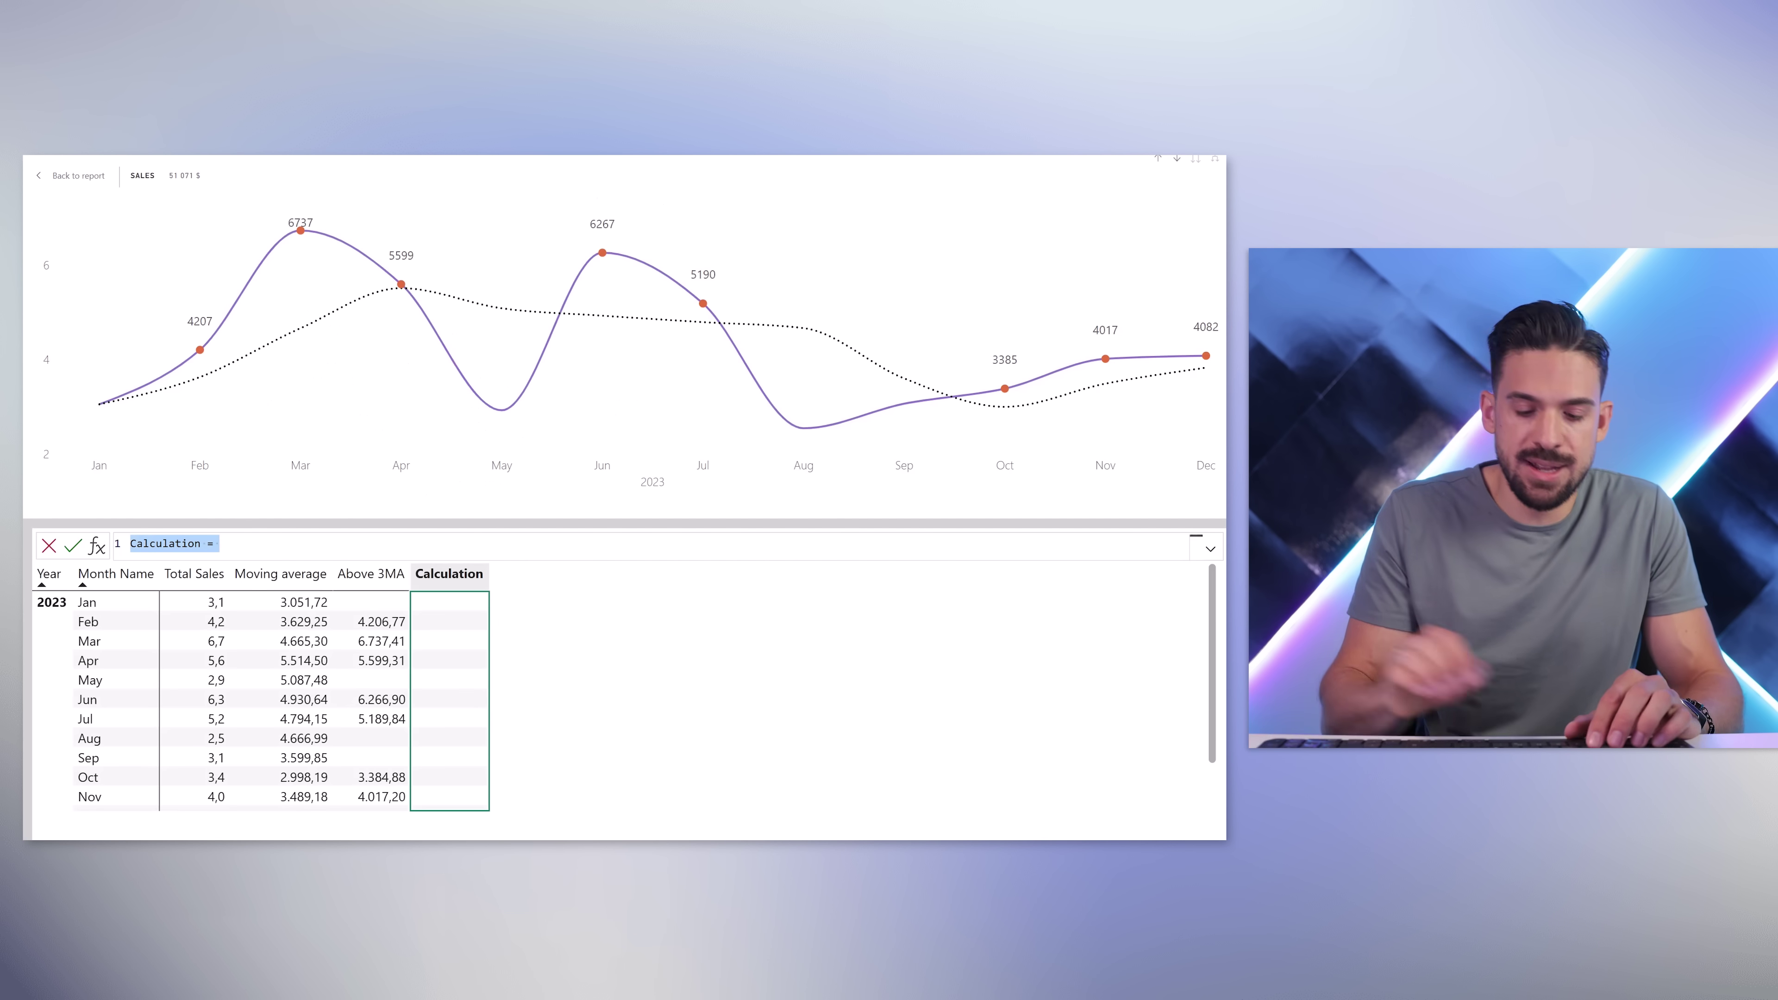
text(Ab)
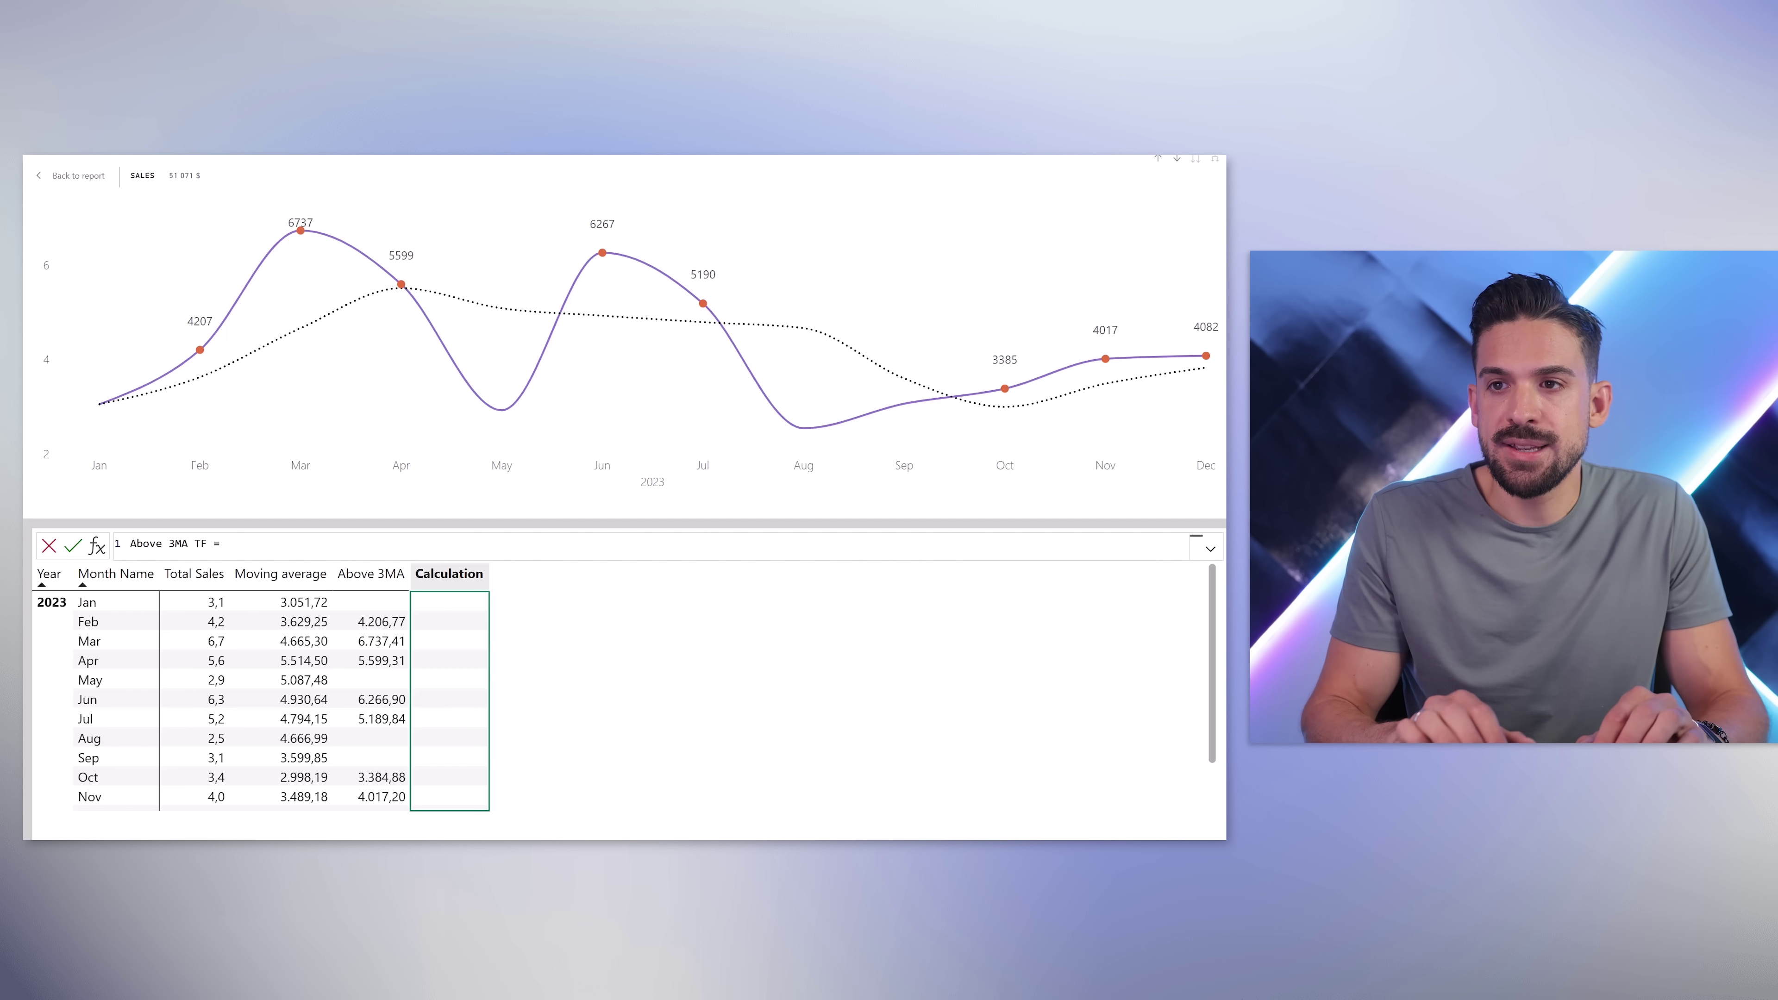
text(ove 3MA TF = IF( )
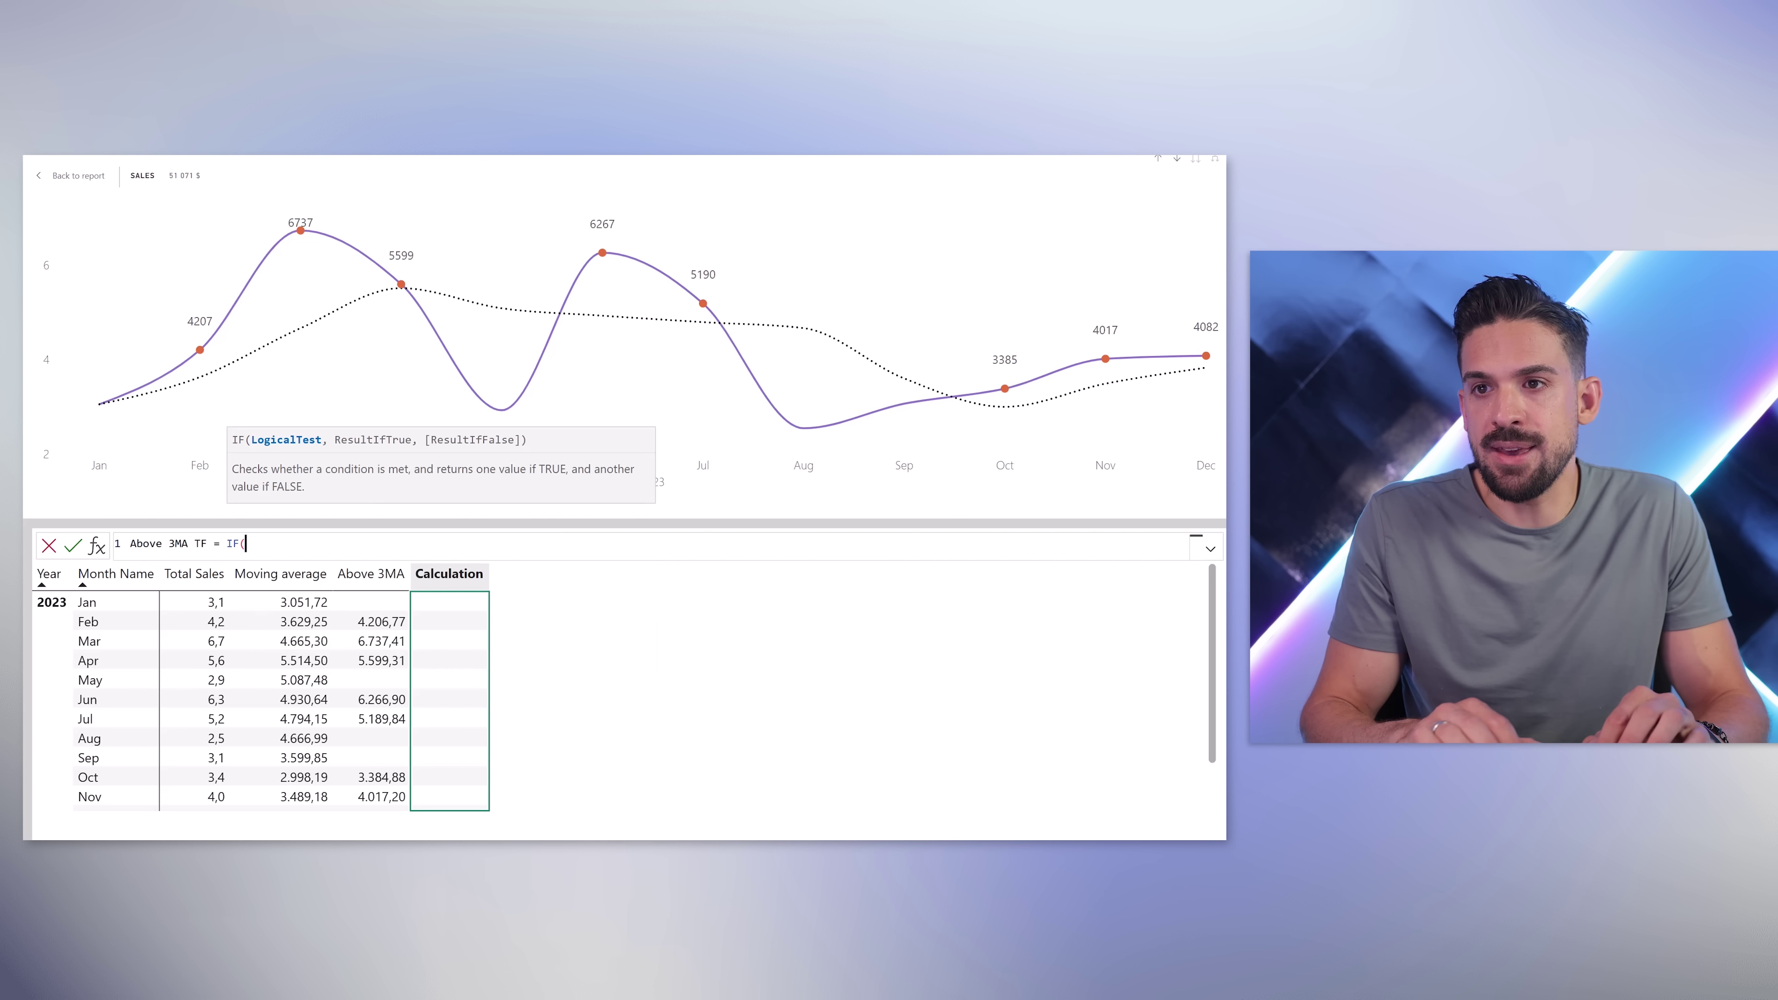
text(tot)
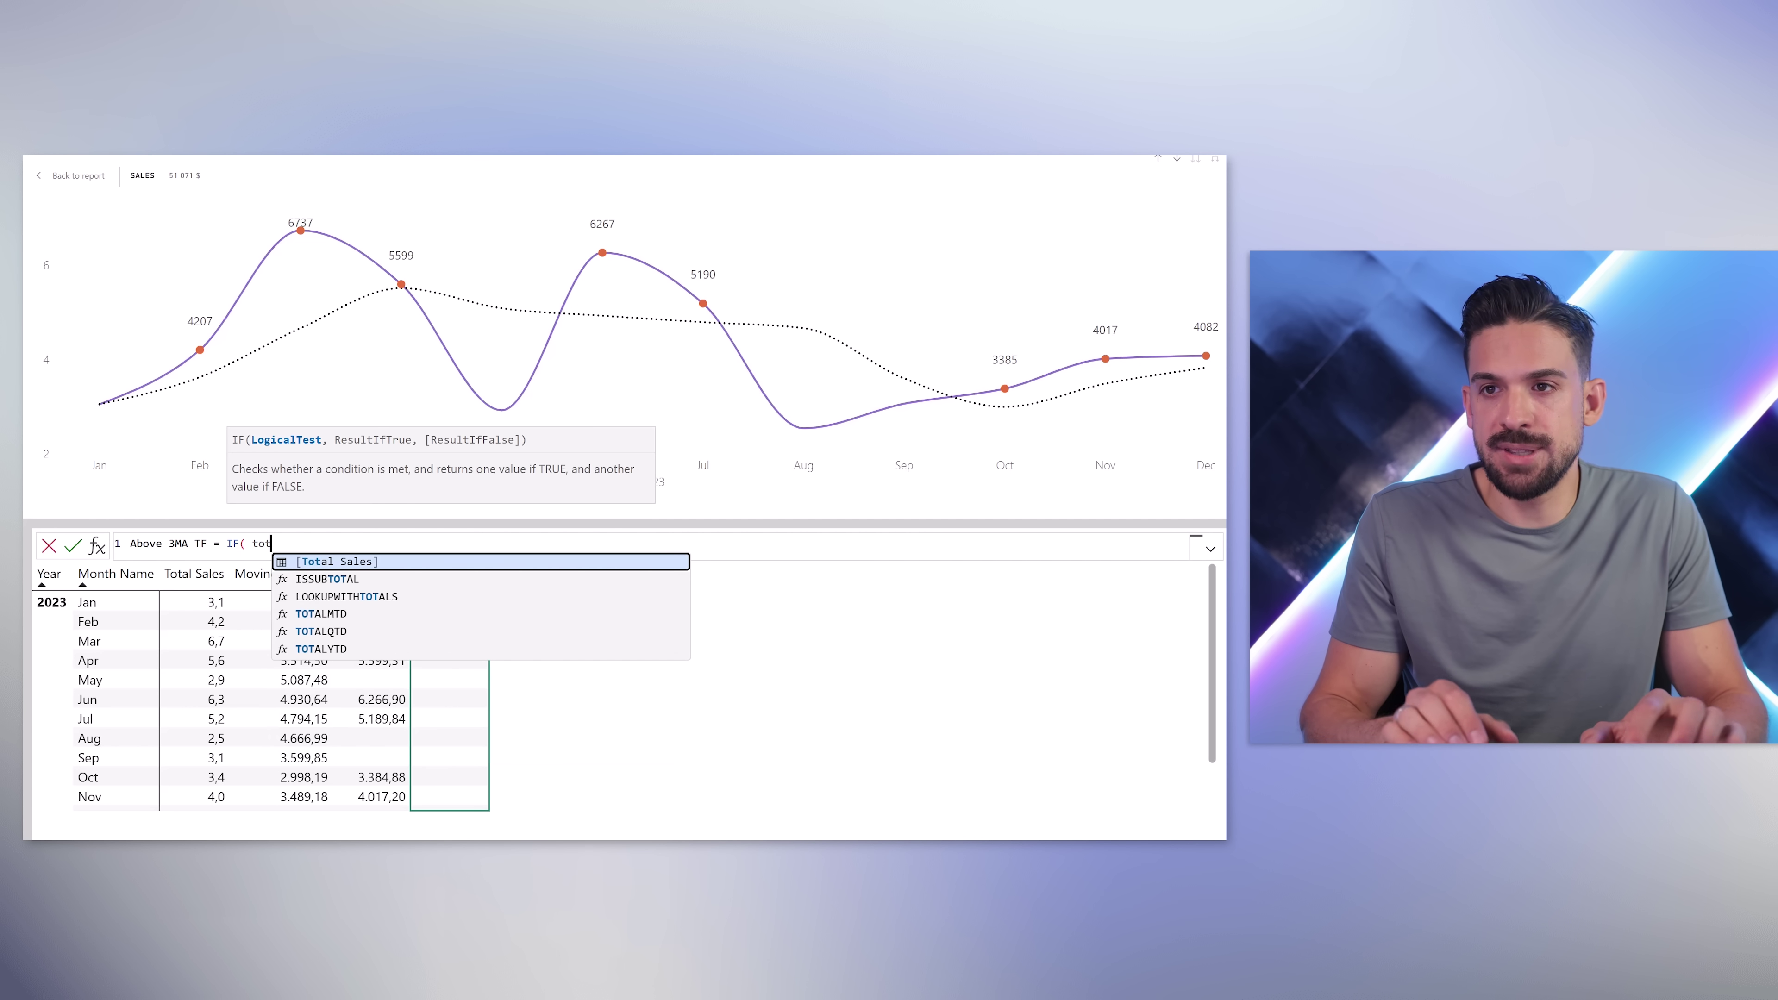
key(Tab)
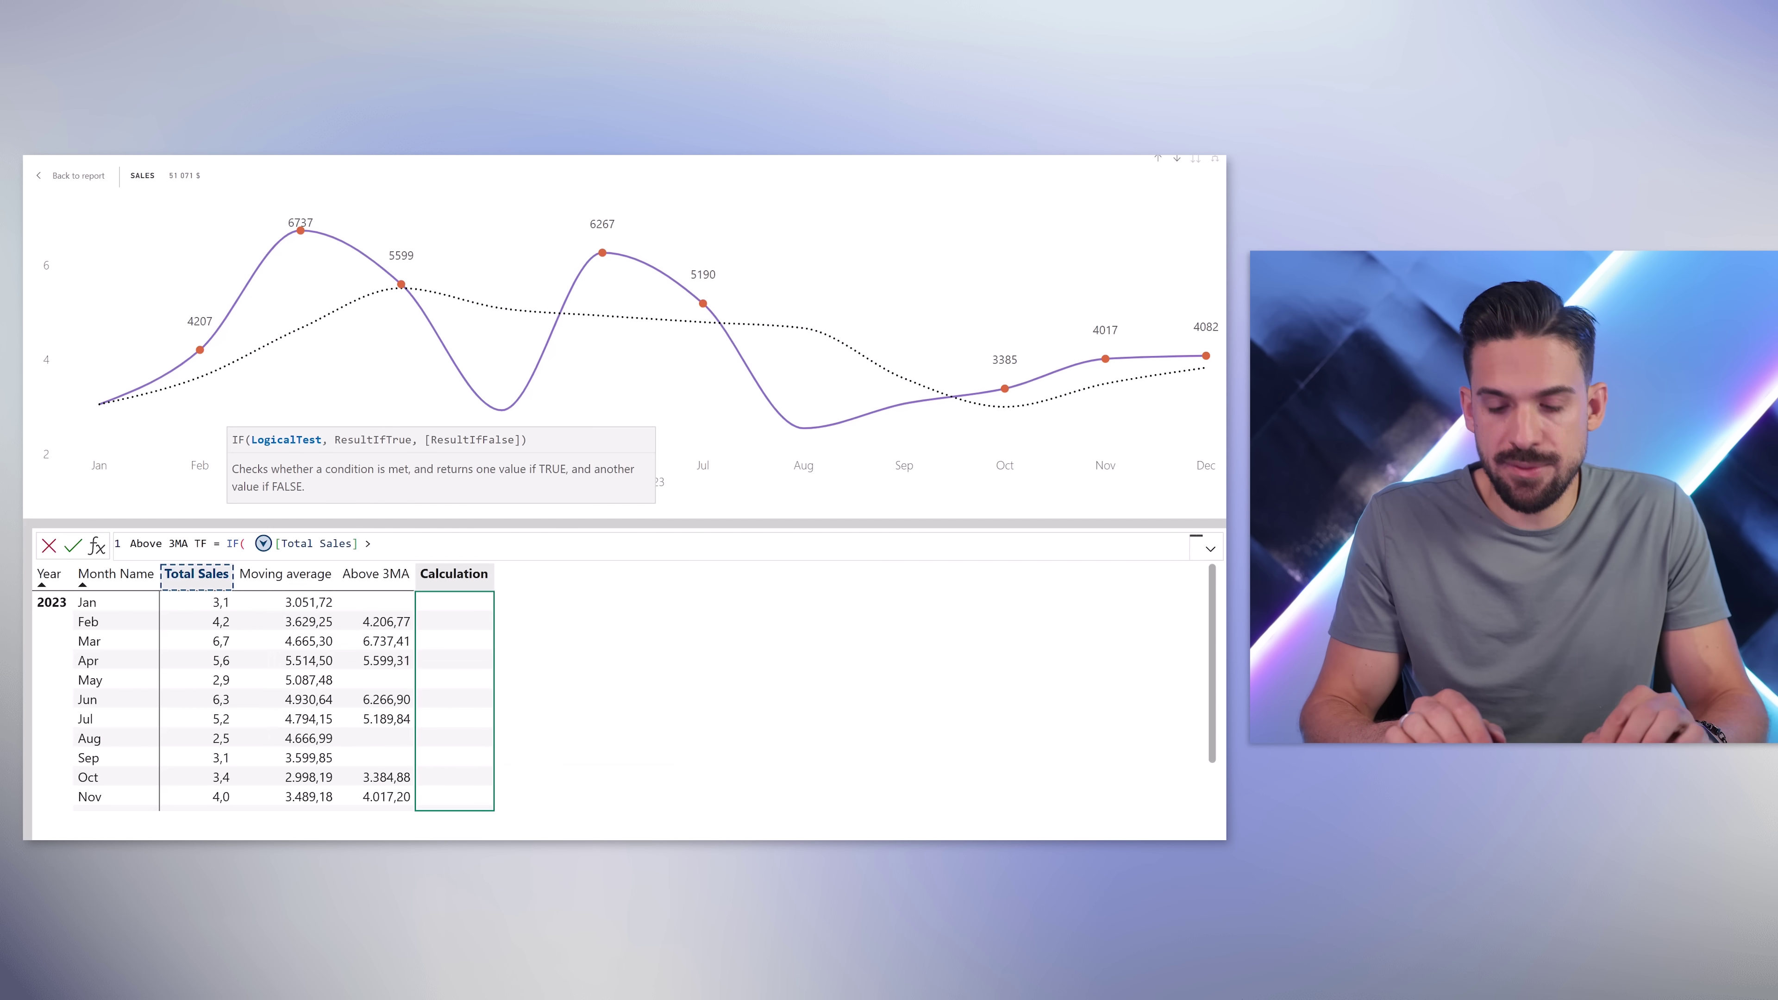
text(> movin)
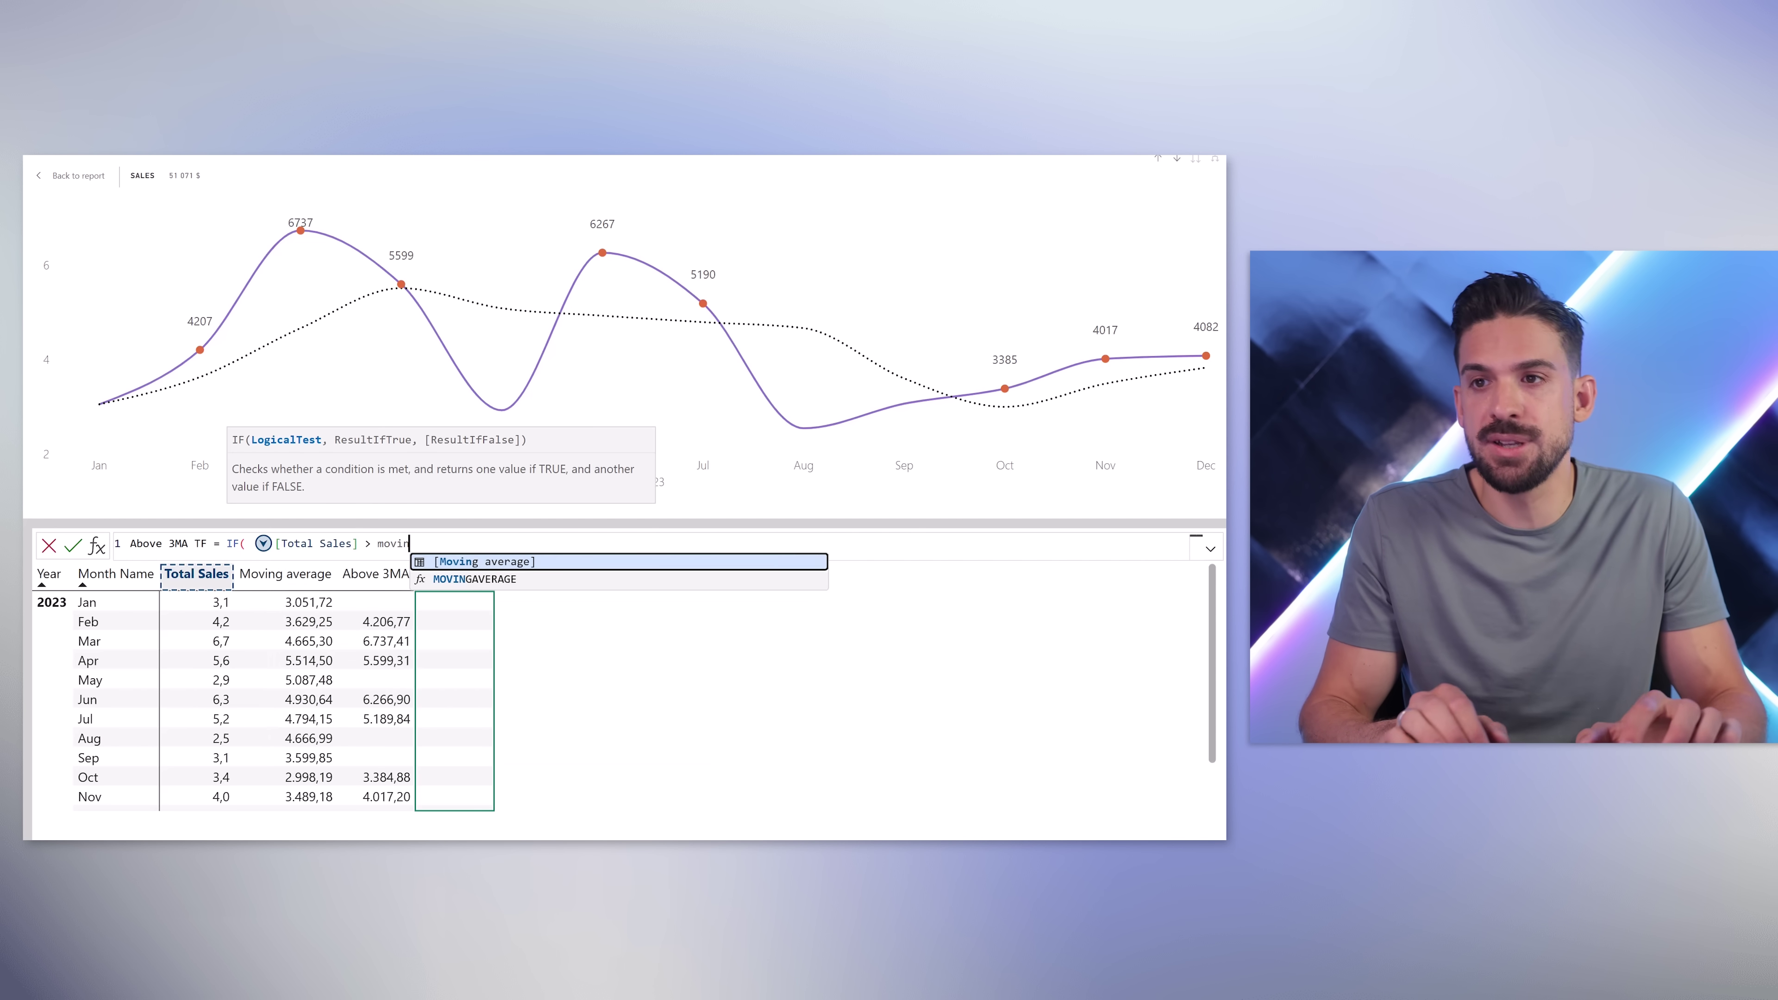
key(Tab)
text(, 1)
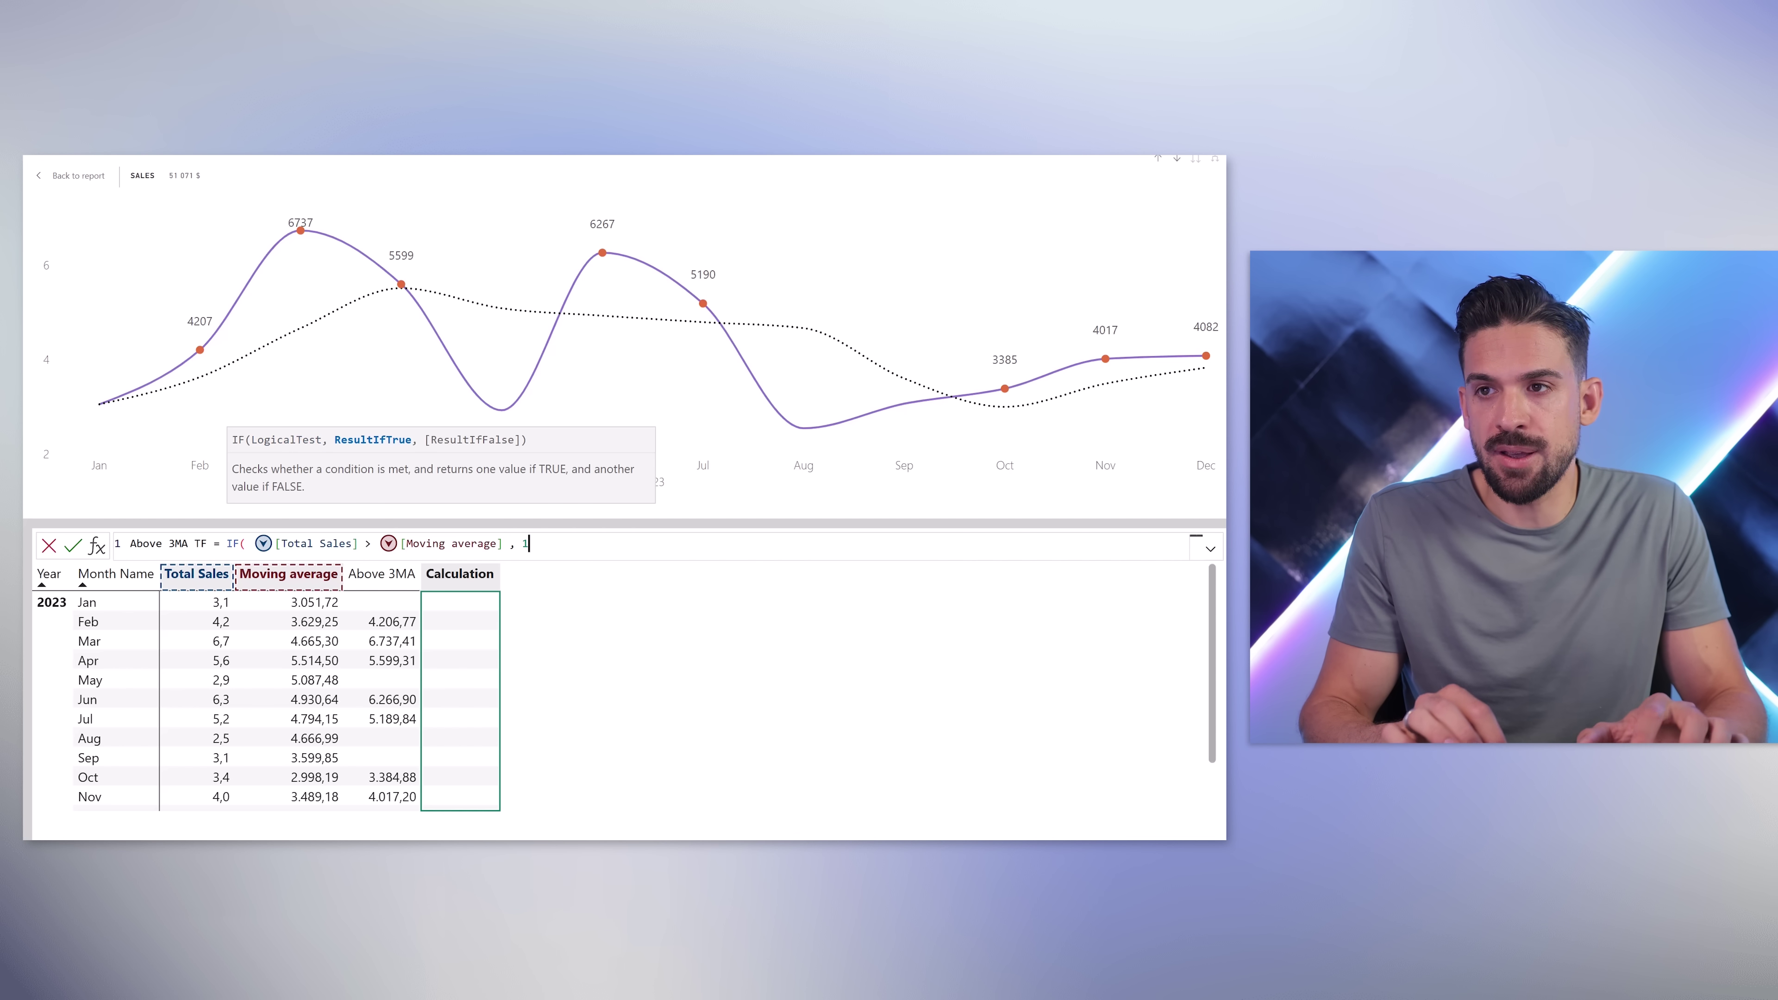
text( , 0)
key(Return)
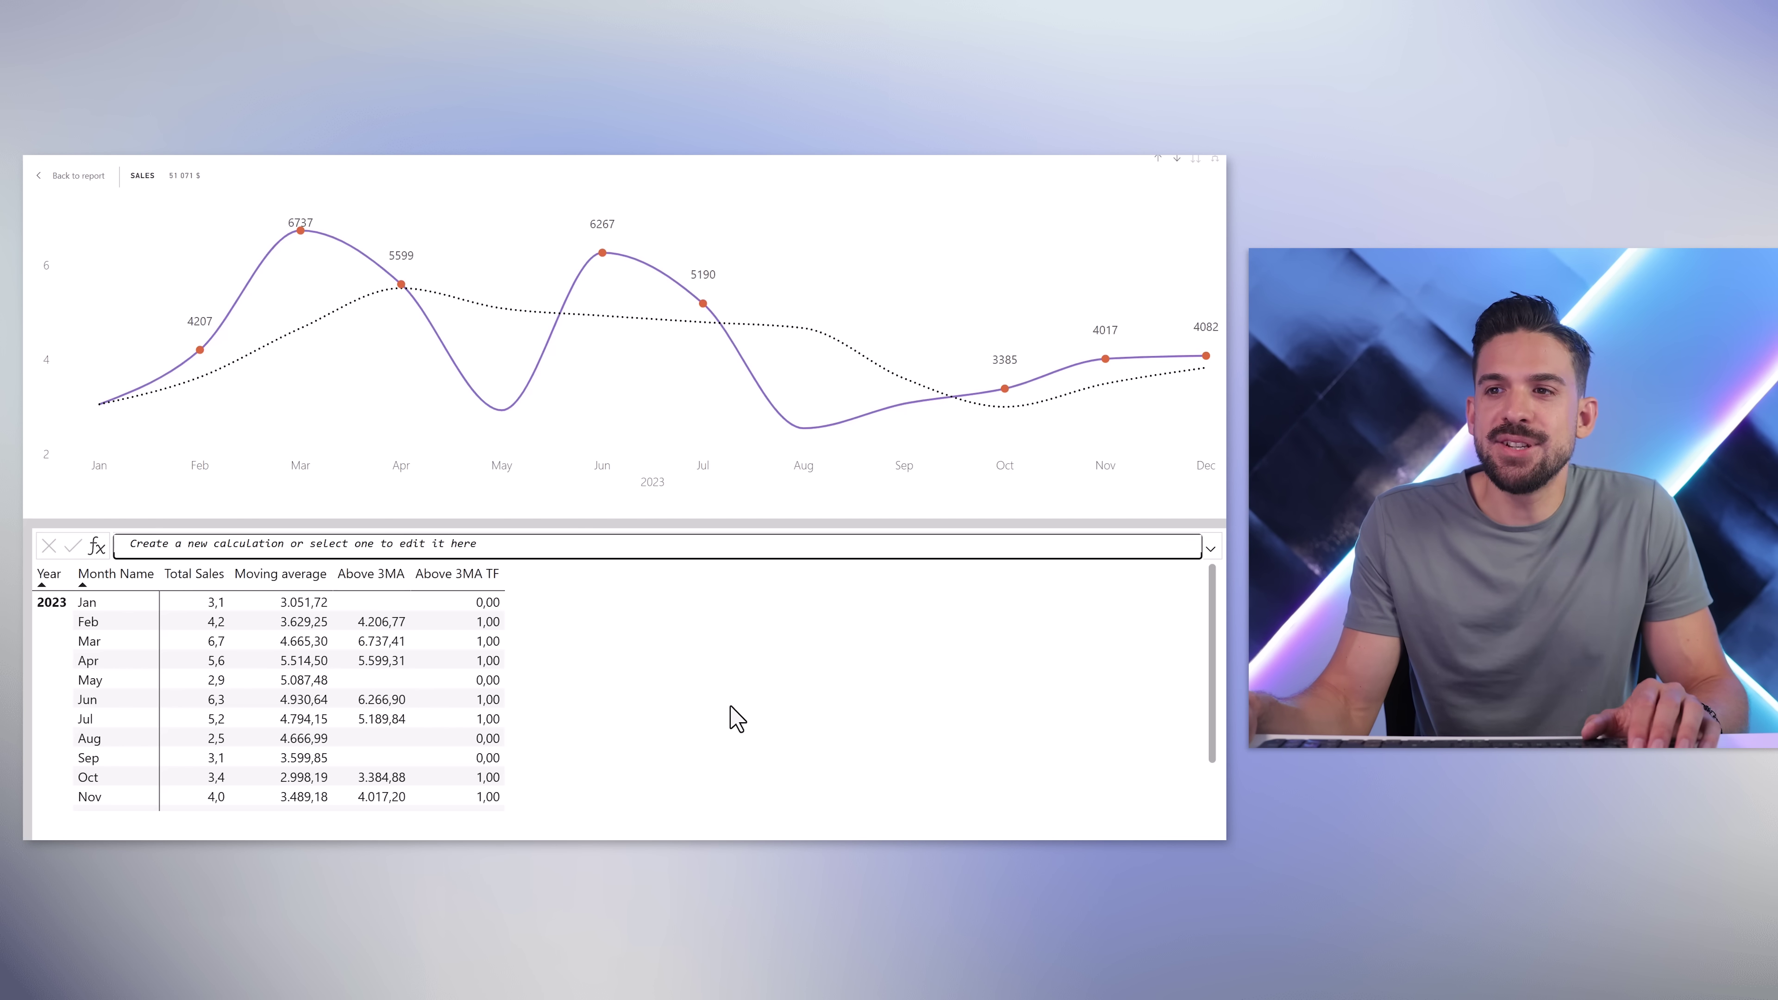
- Wrap the Above 3MA TF IF expression in SUMX(ROWS, ...) and commit it
scroll(575, 658, down, 3)
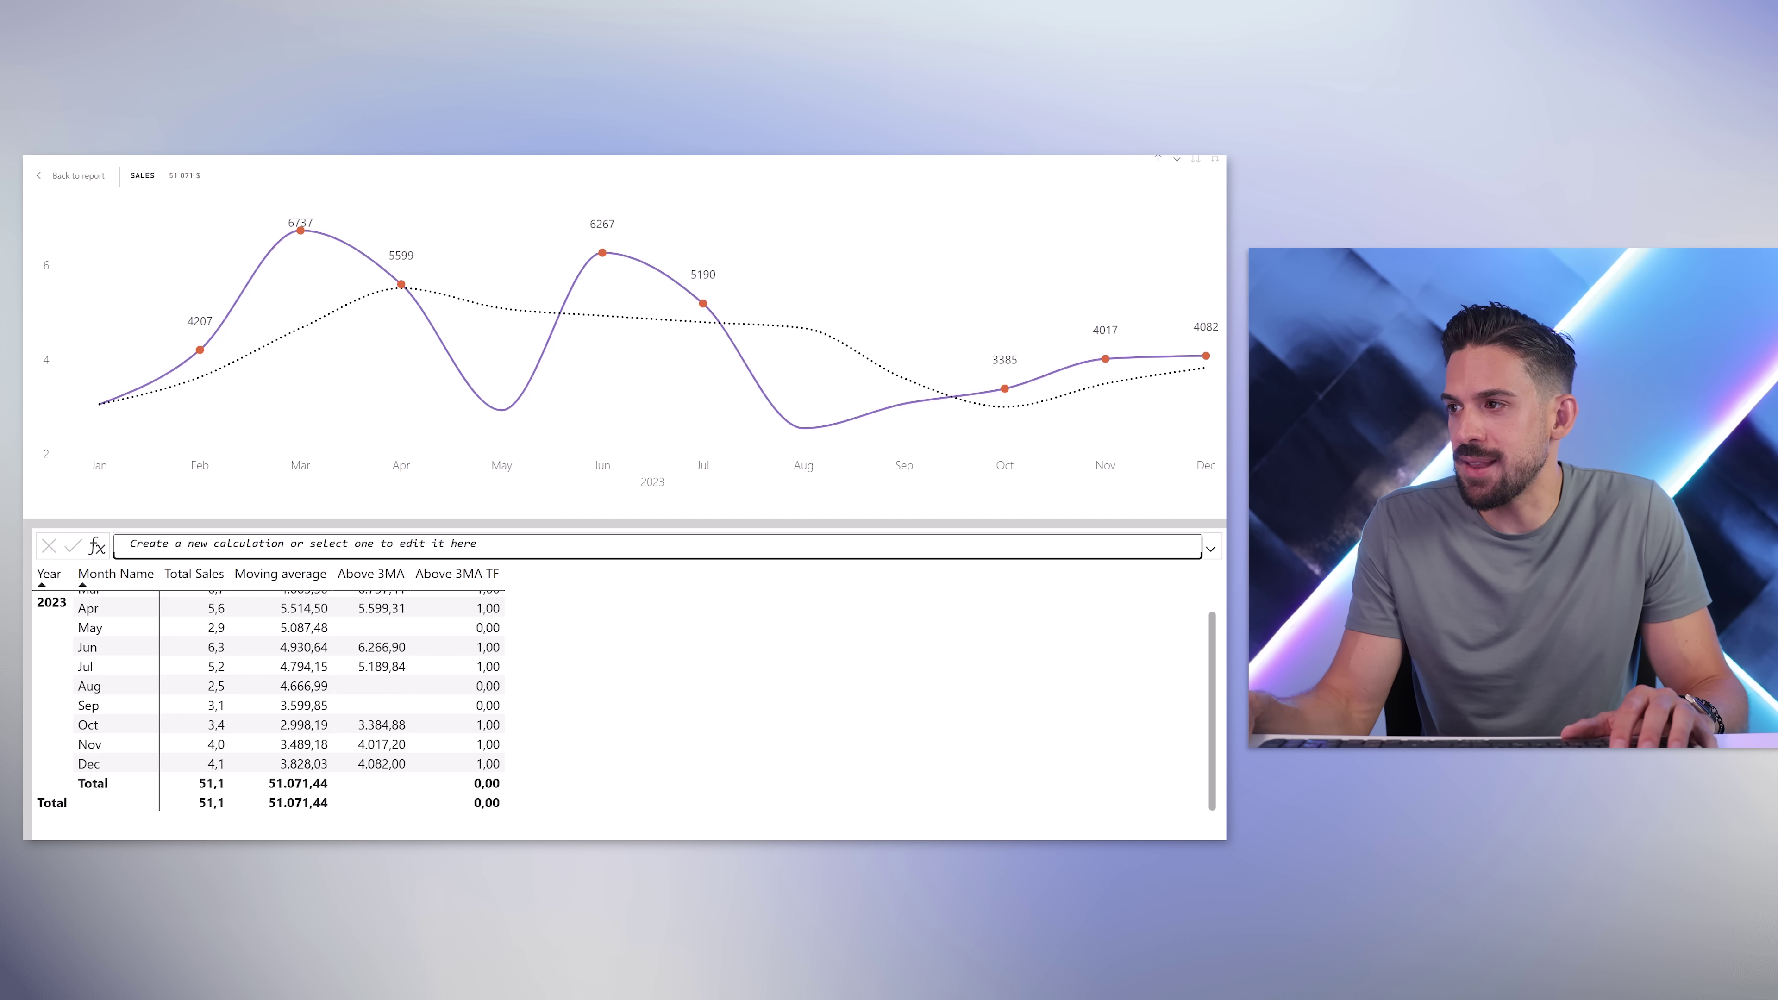
click(456, 574)
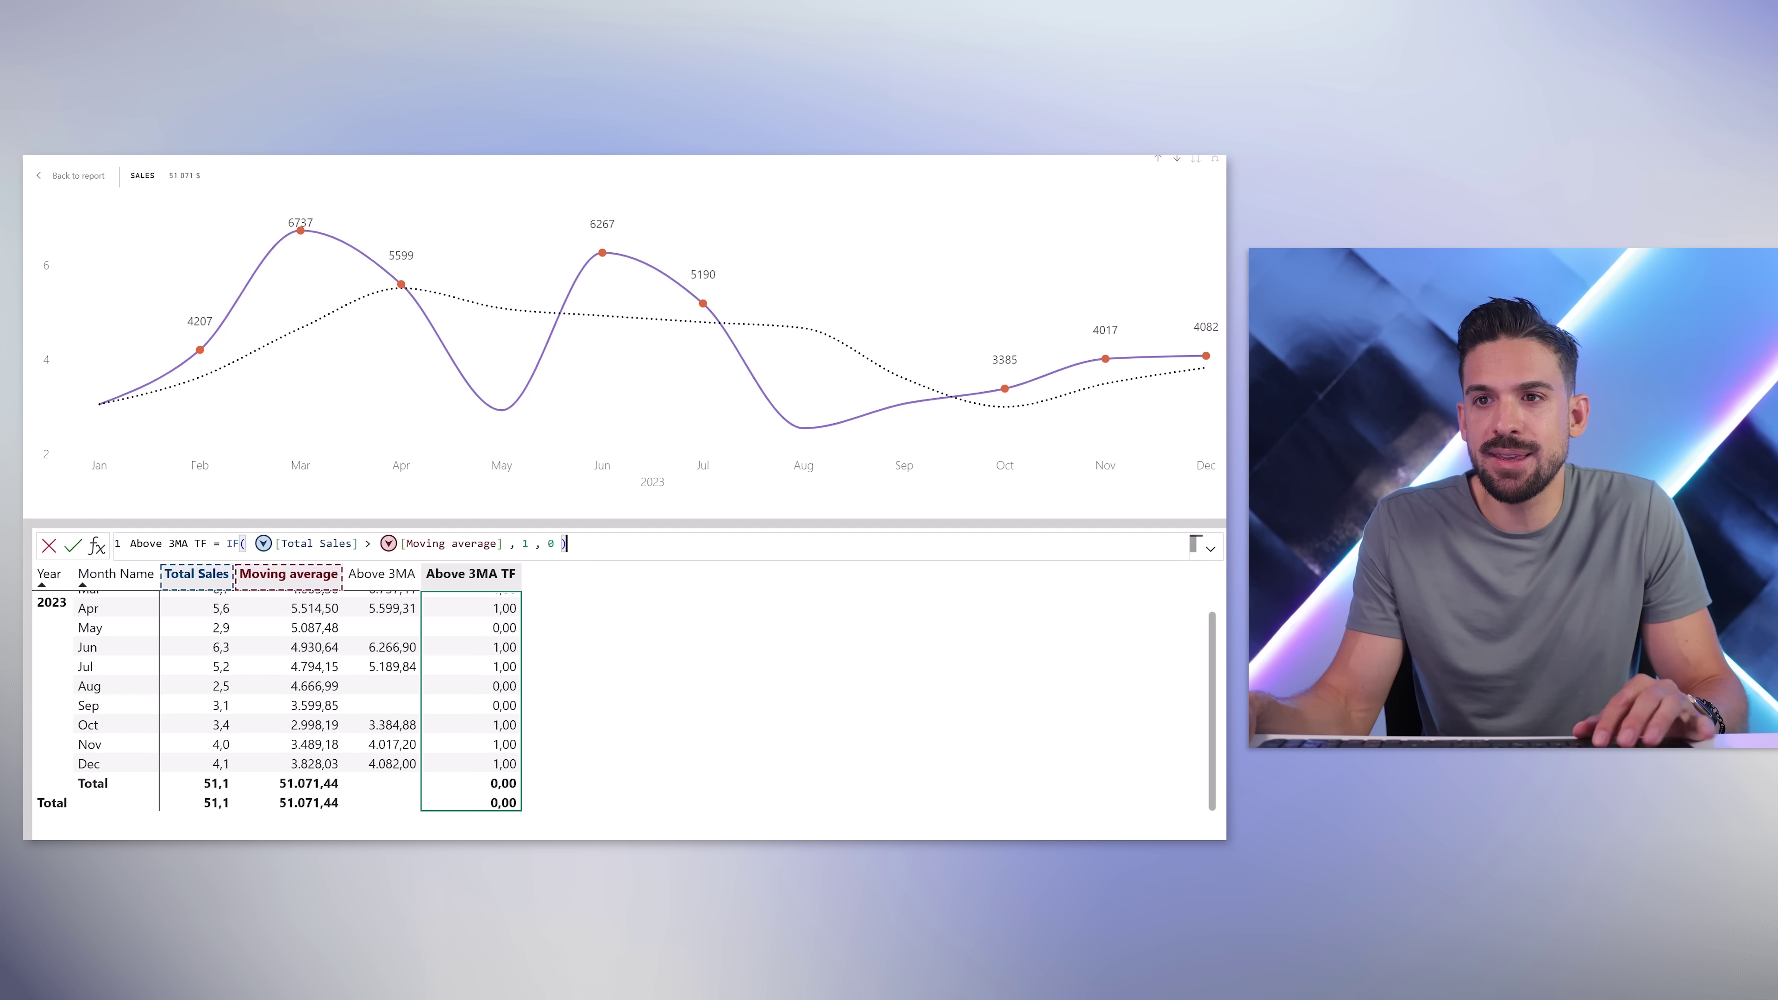
double_click(229, 551)
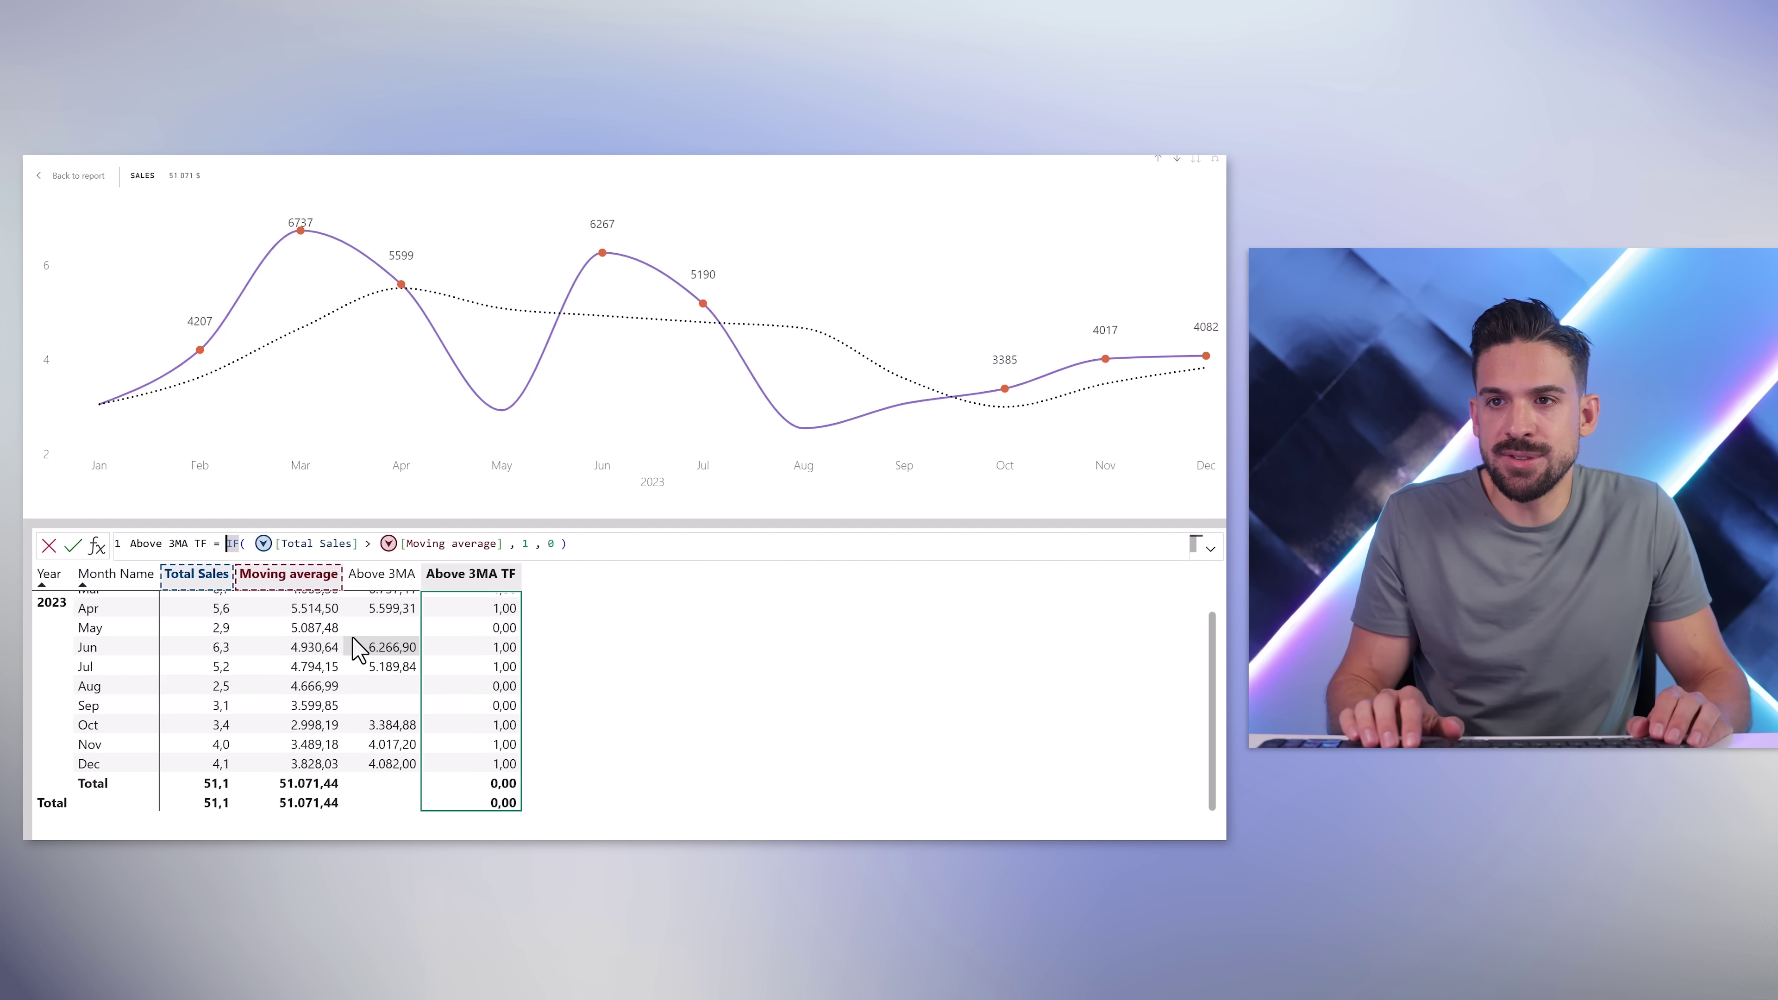
key(shift+Return)
key(shift+Return)
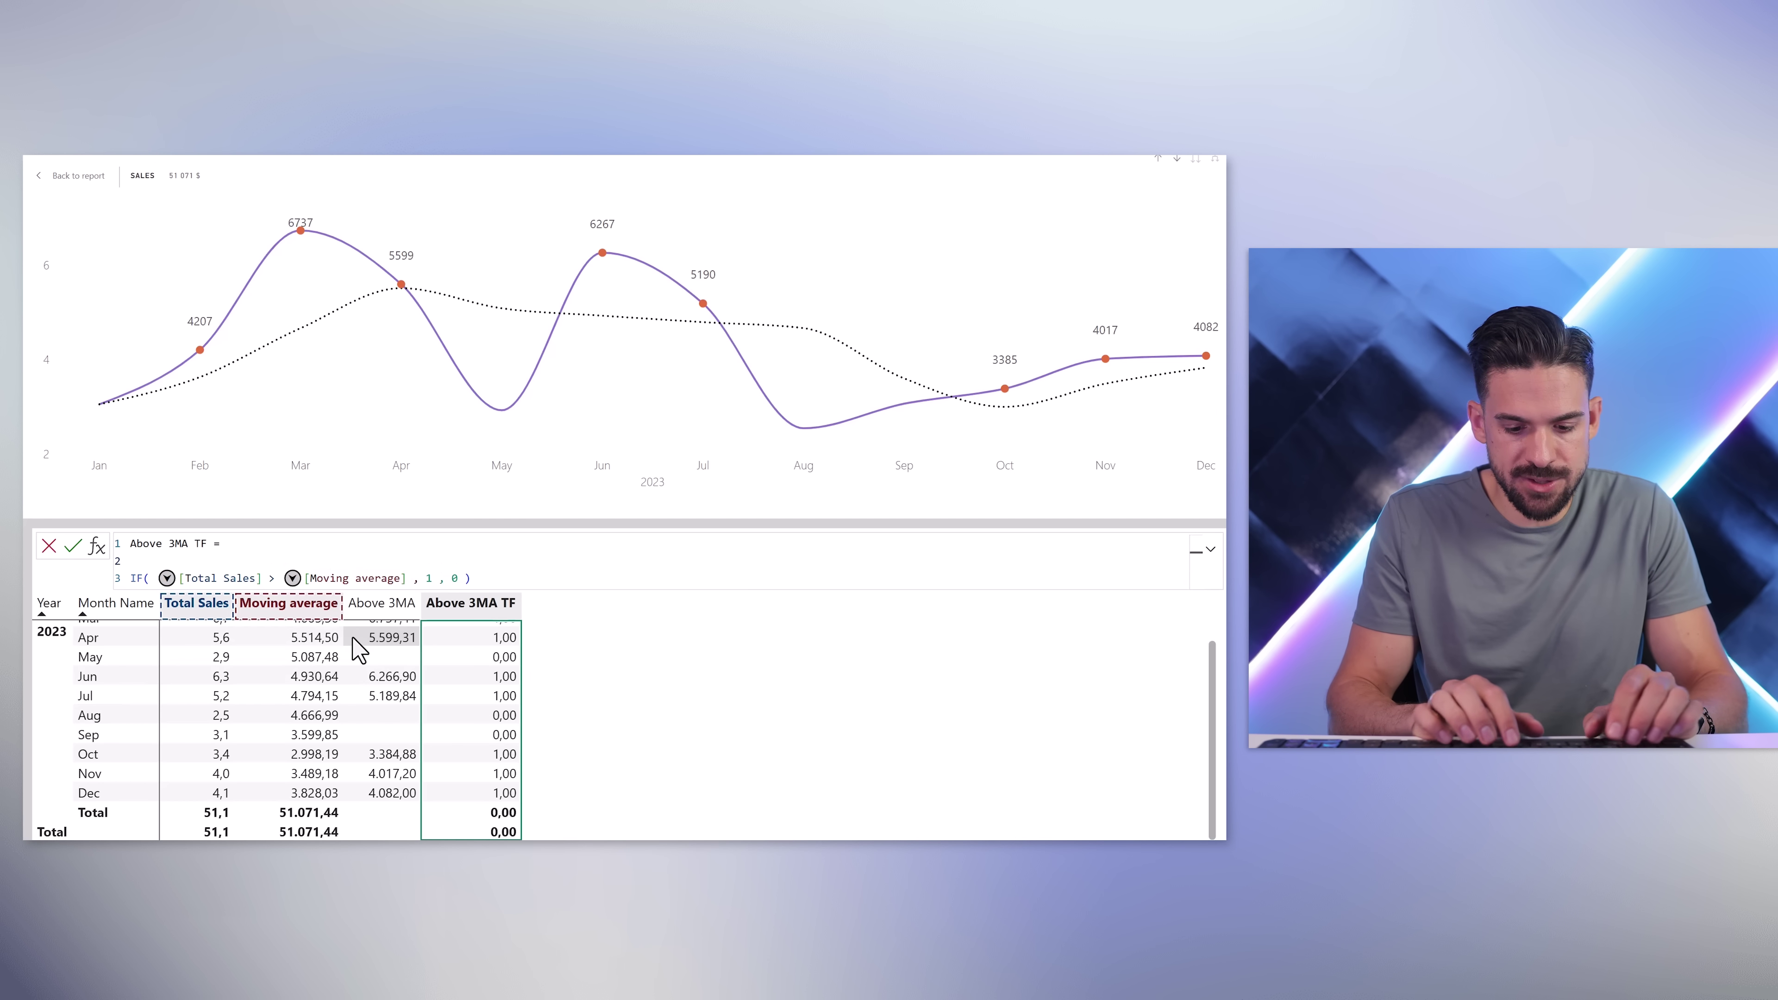
text(SUM)
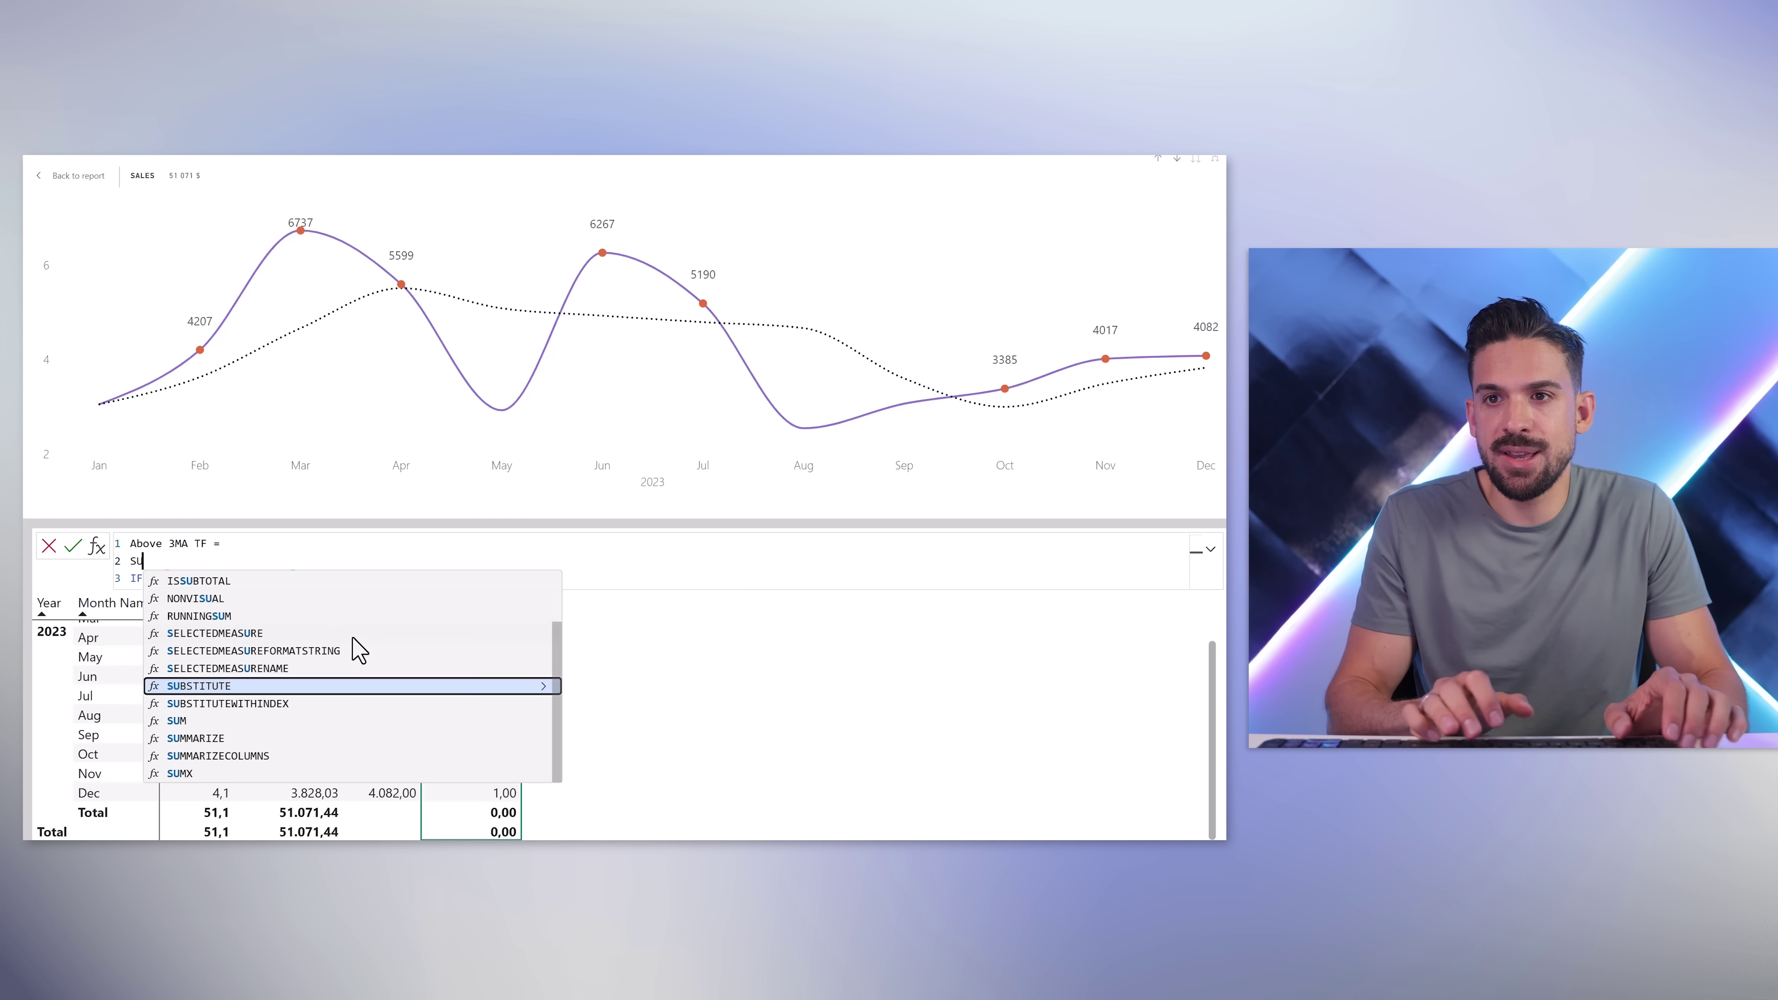
key(Tab)
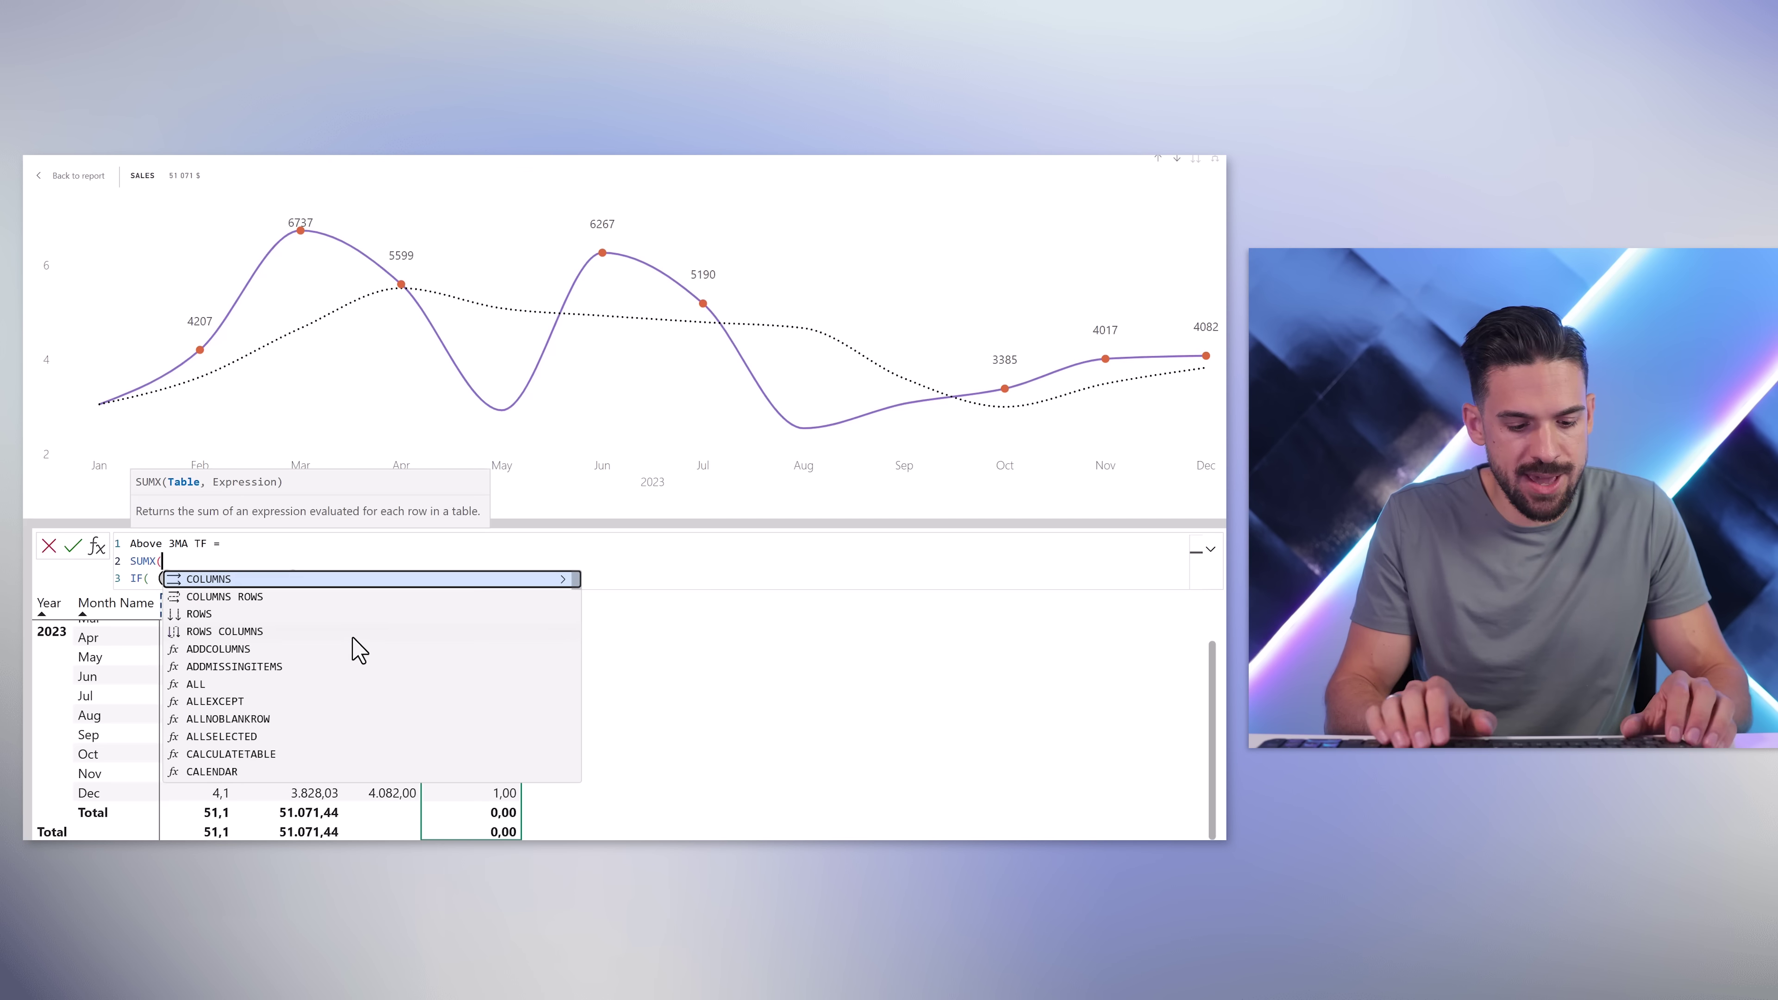
key(shift+Return)
text(row)
key(Tab)
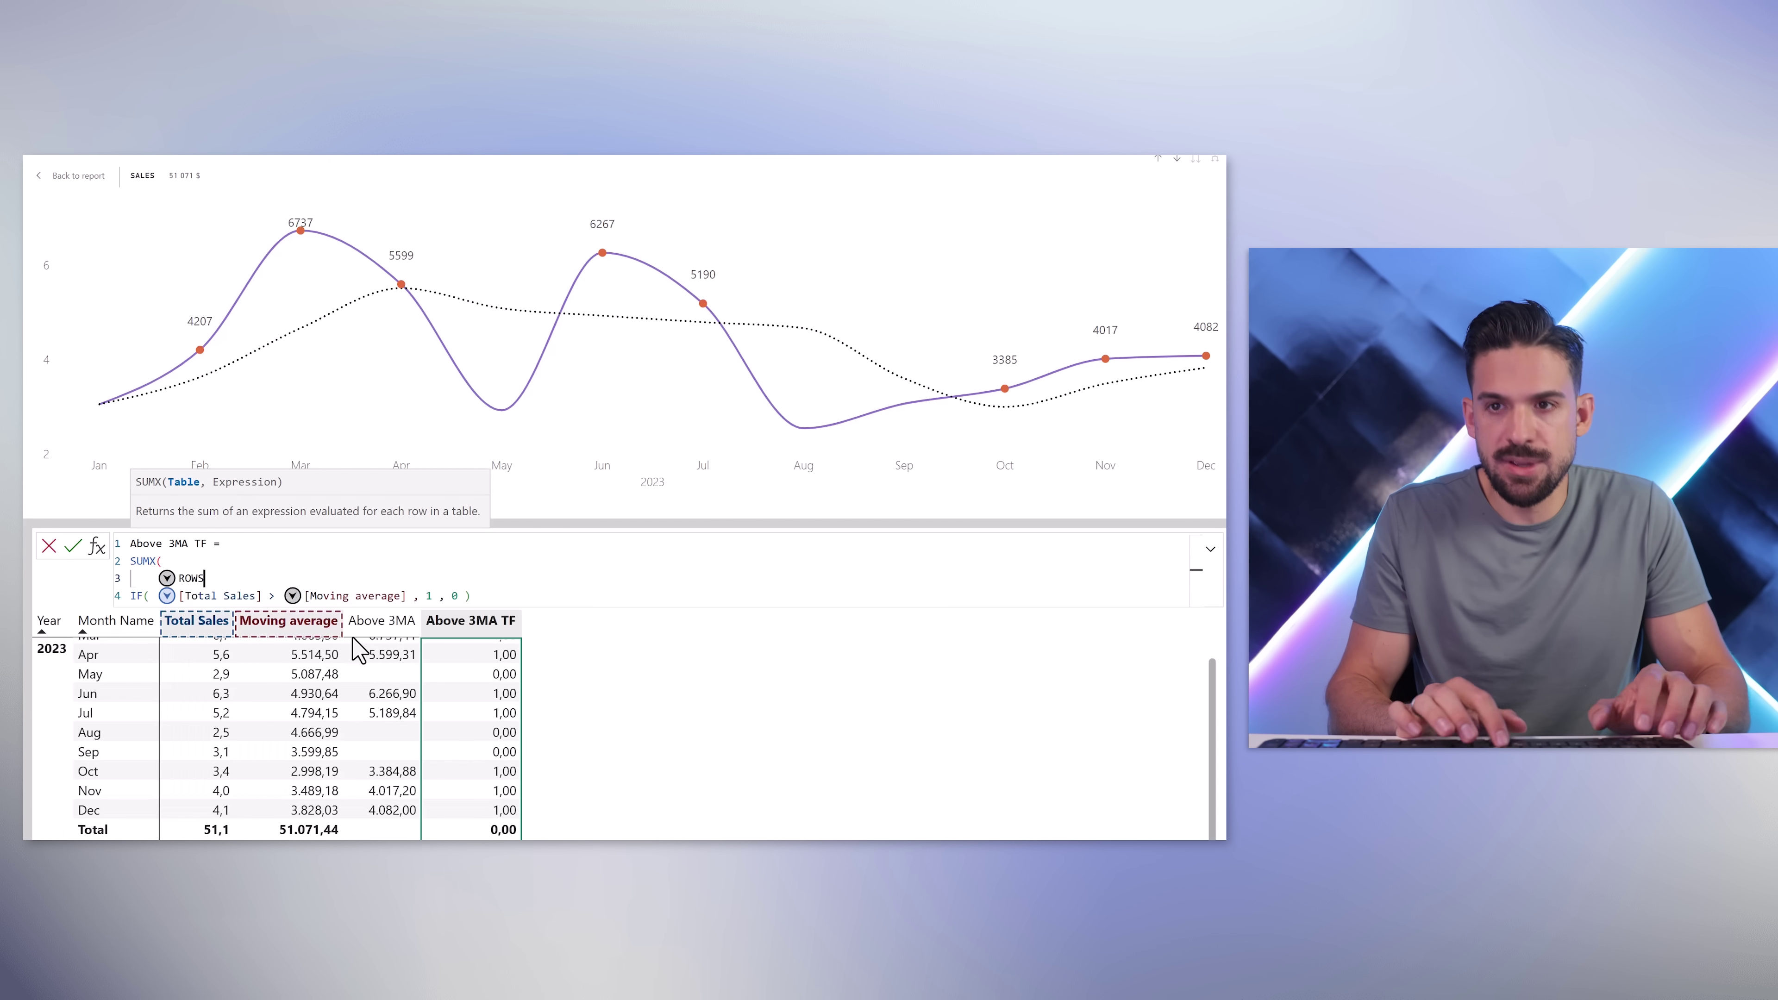
text(,)
drag(481, 597, 132, 597)
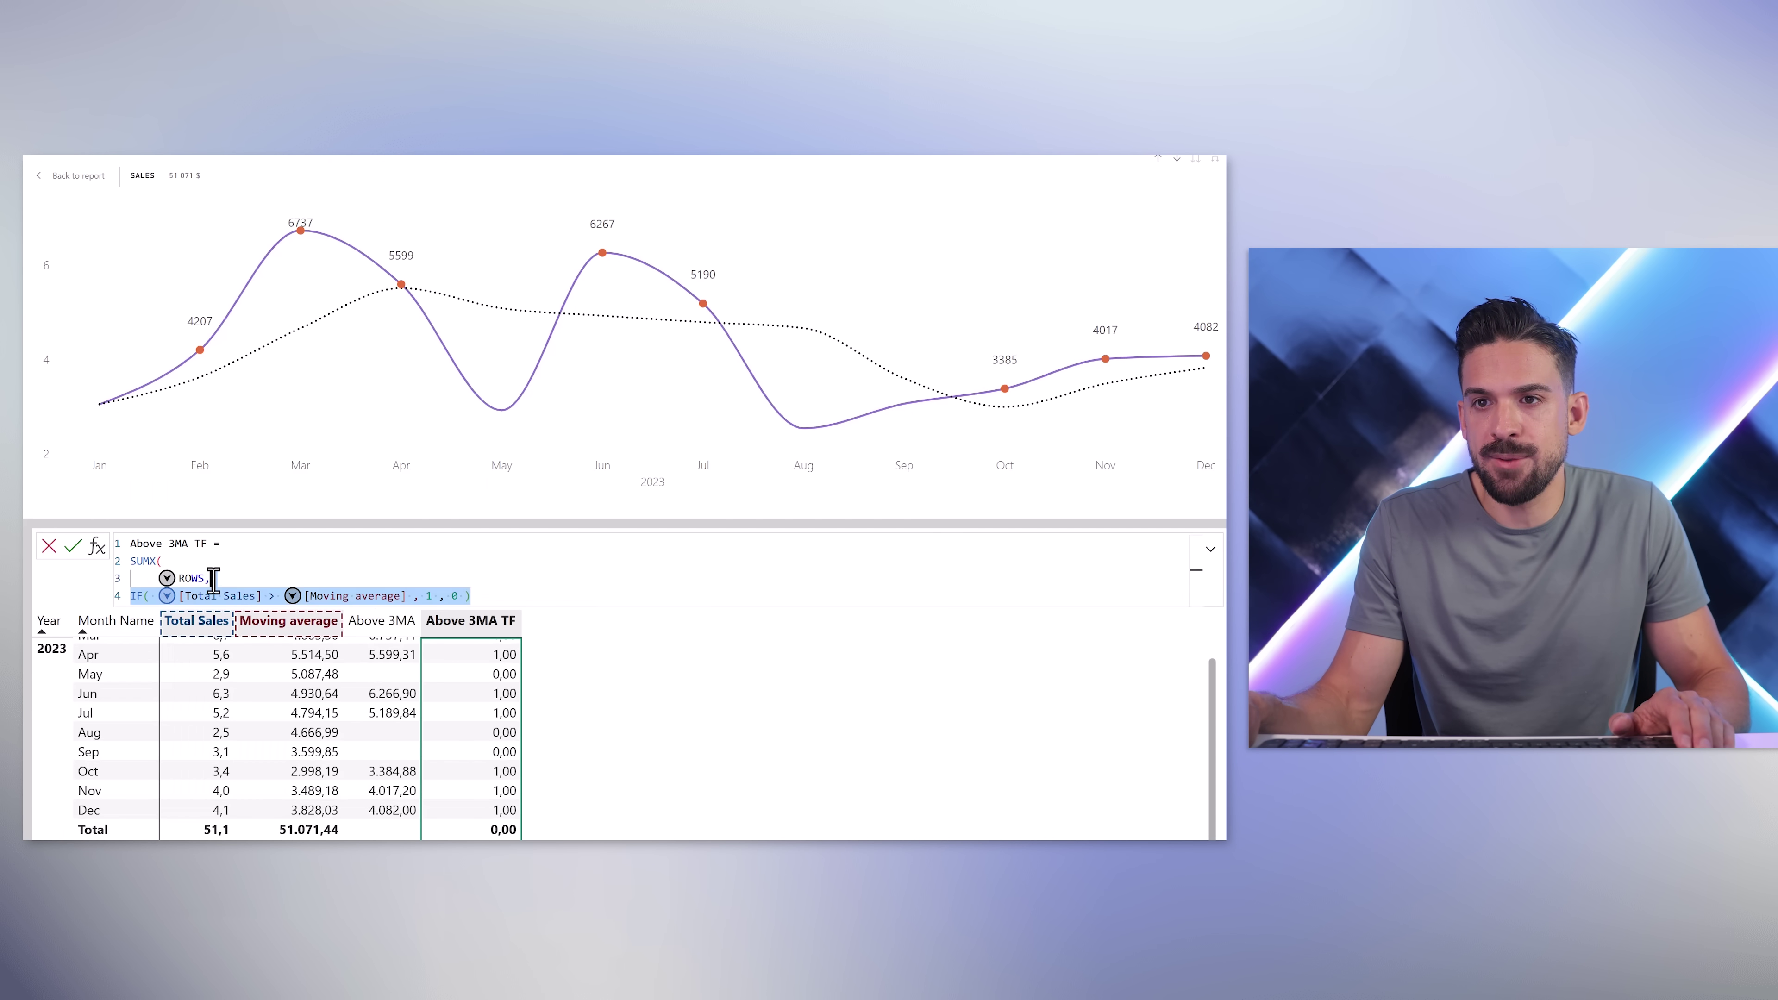
key(Tab)
click(542, 599)
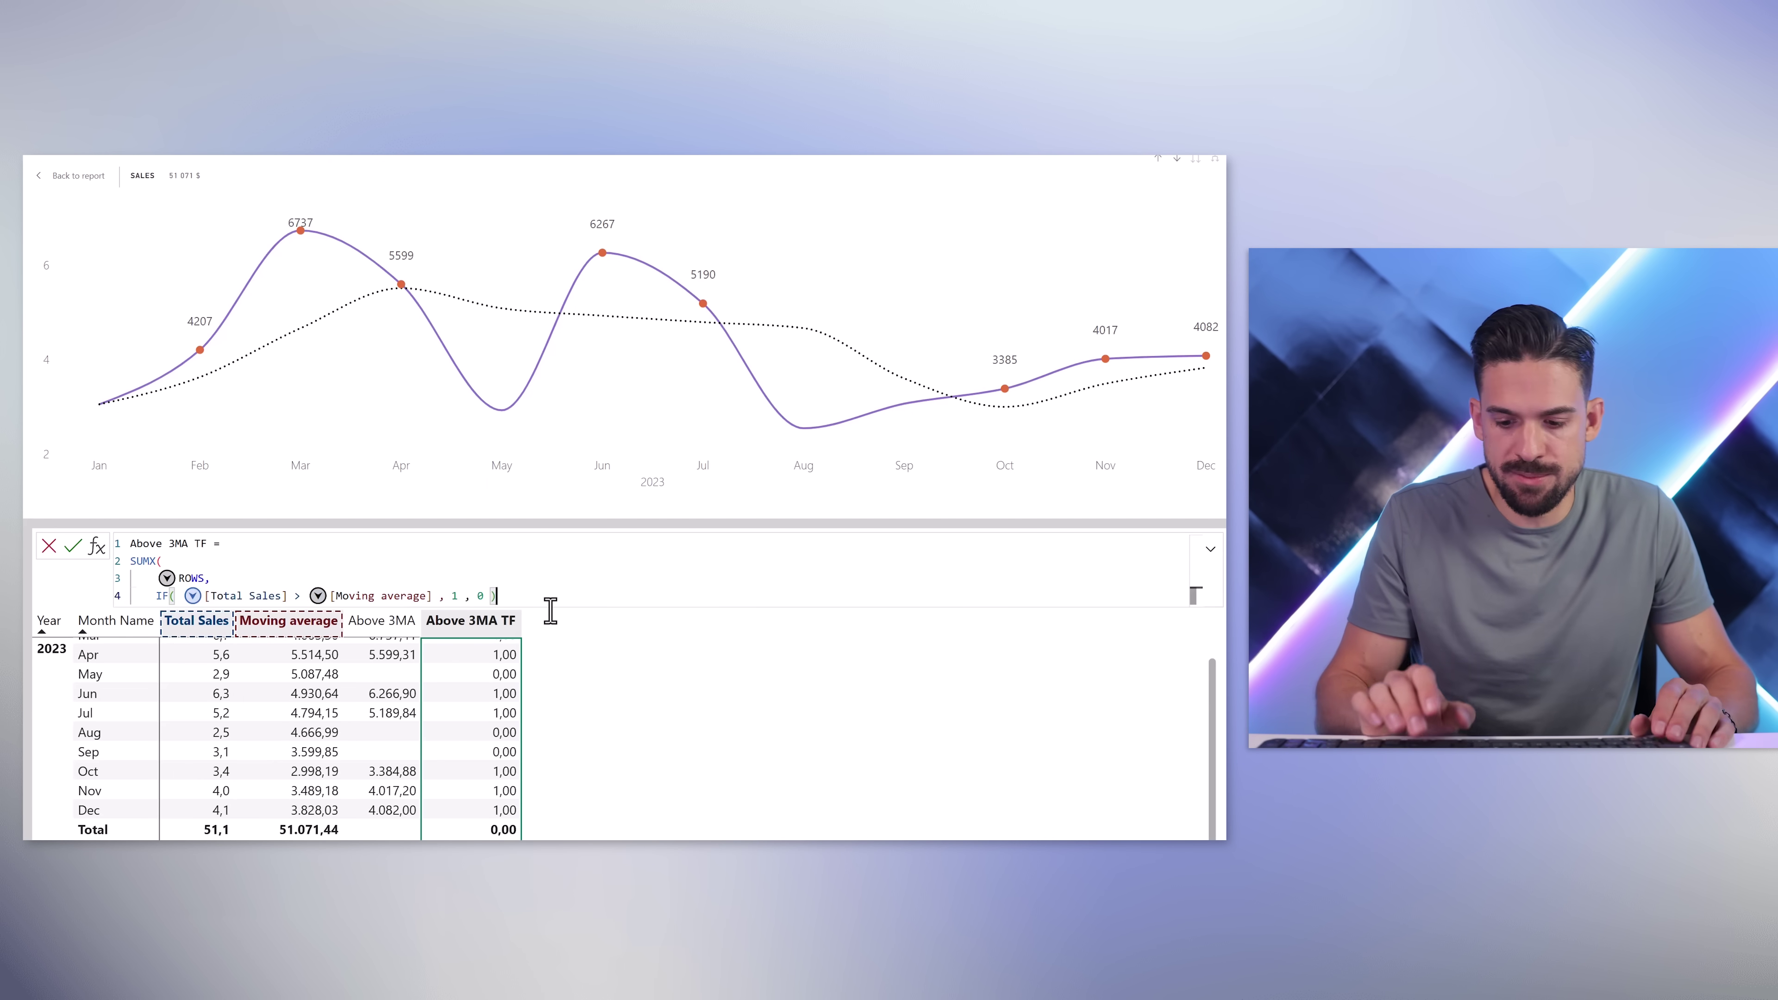
key(shift+Return)
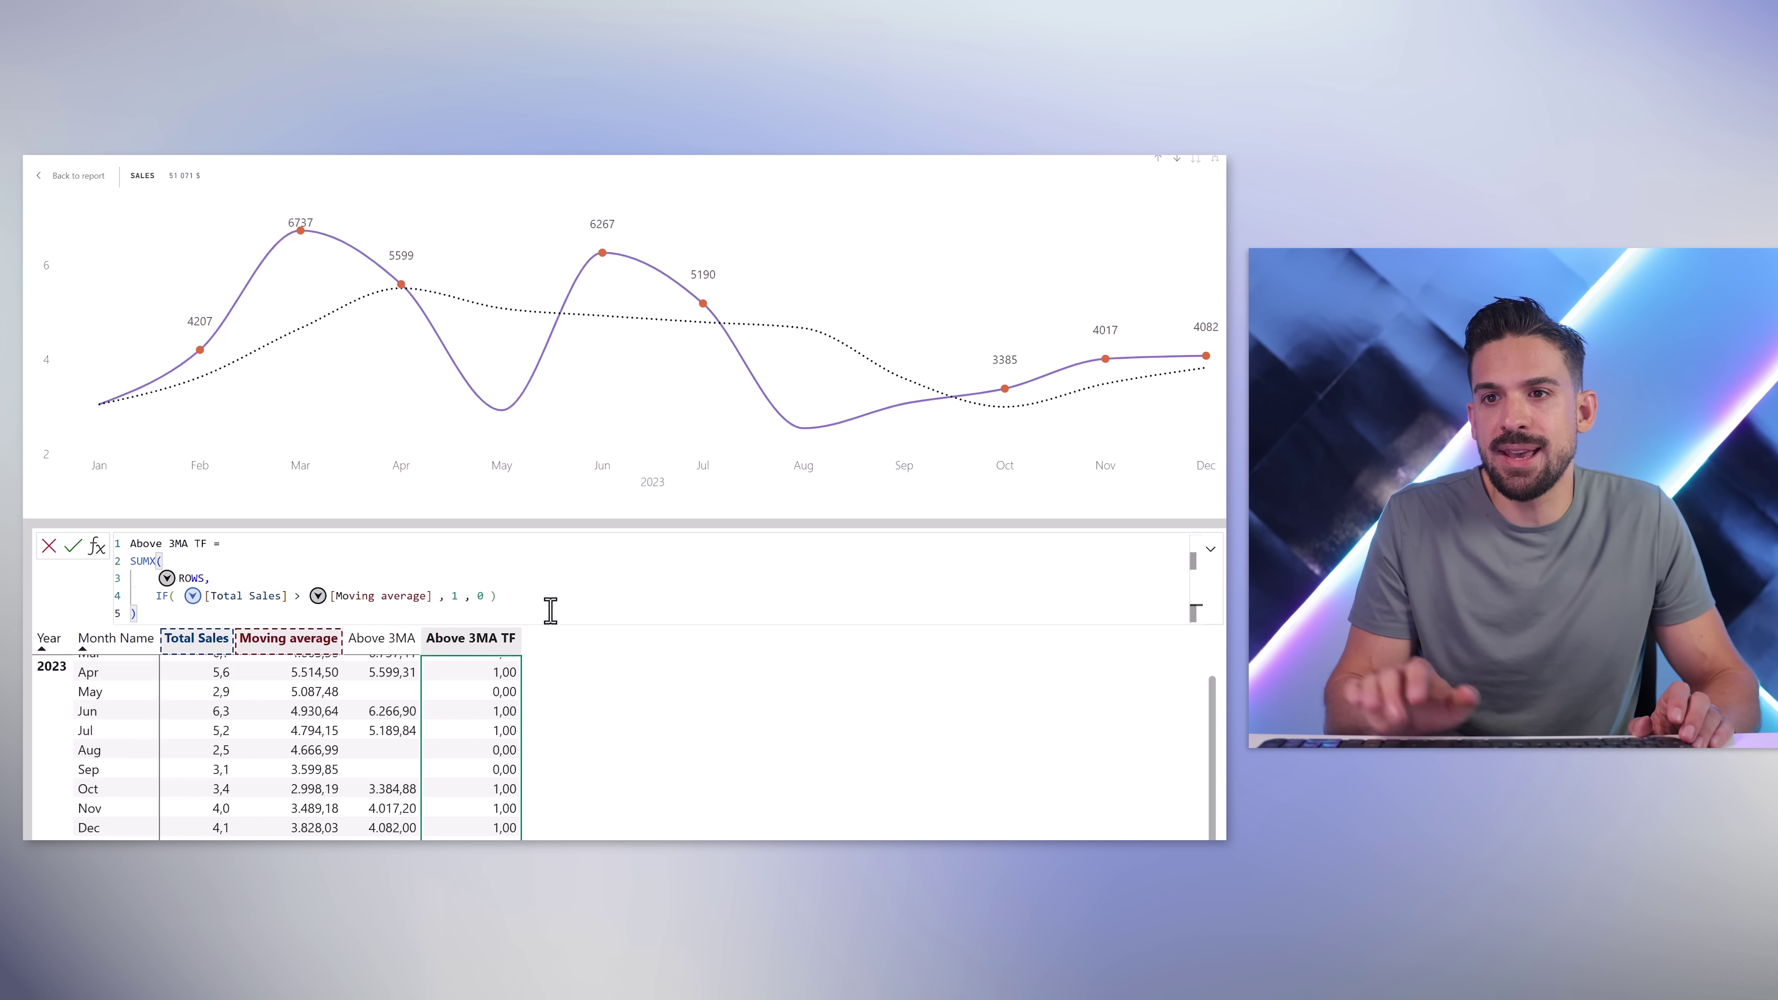
key(Return)
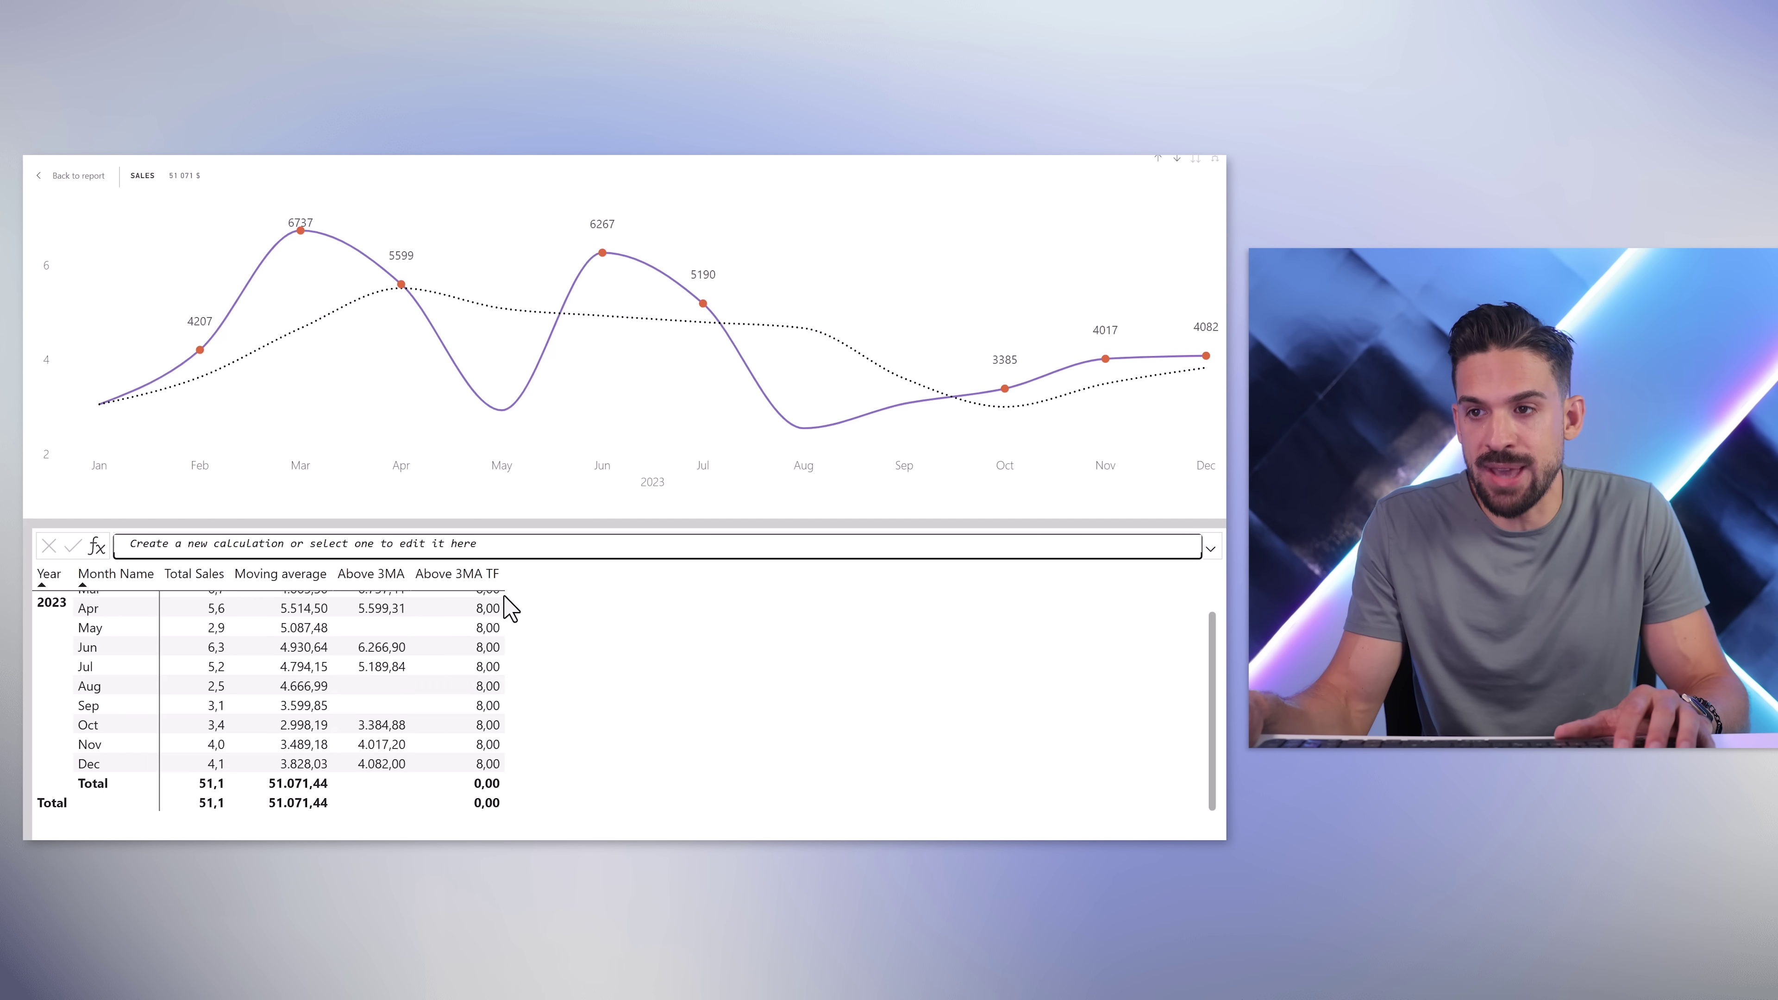
- Wrap the SUMX in EXPANDALL(..., ROWS) so every row shows the total 8,00
click(457, 574)
click(231, 541)
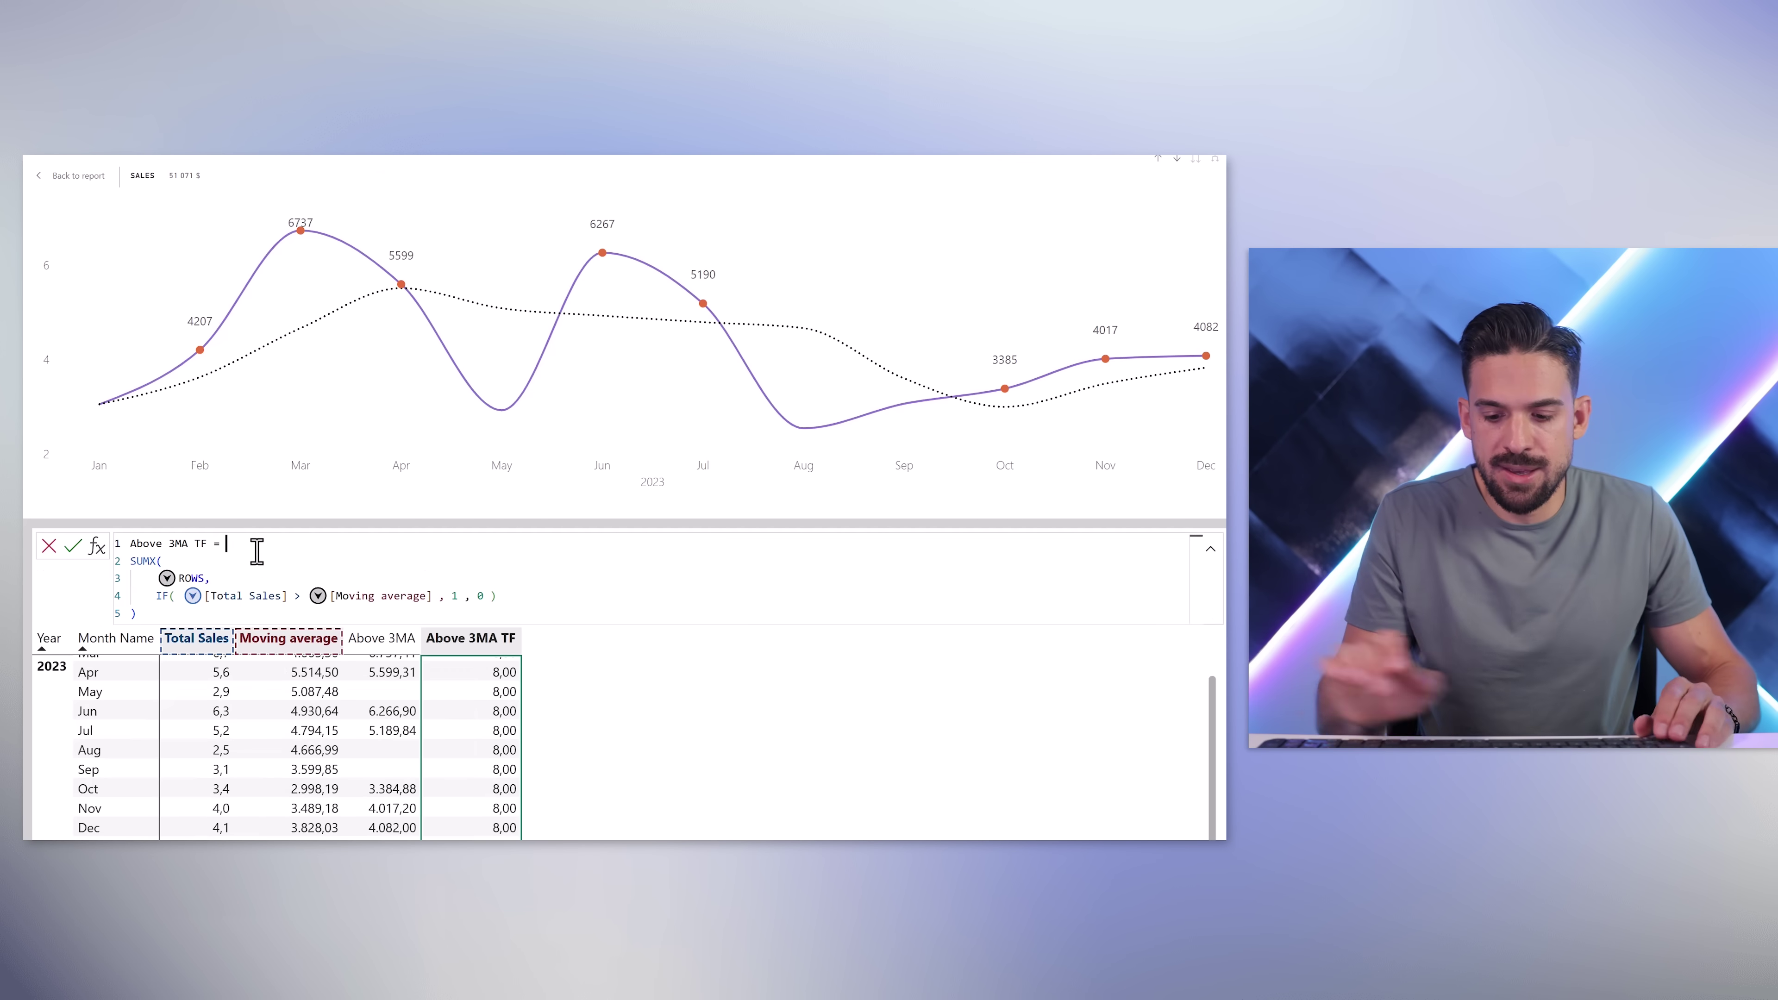
key(Return)
text(EXPA)
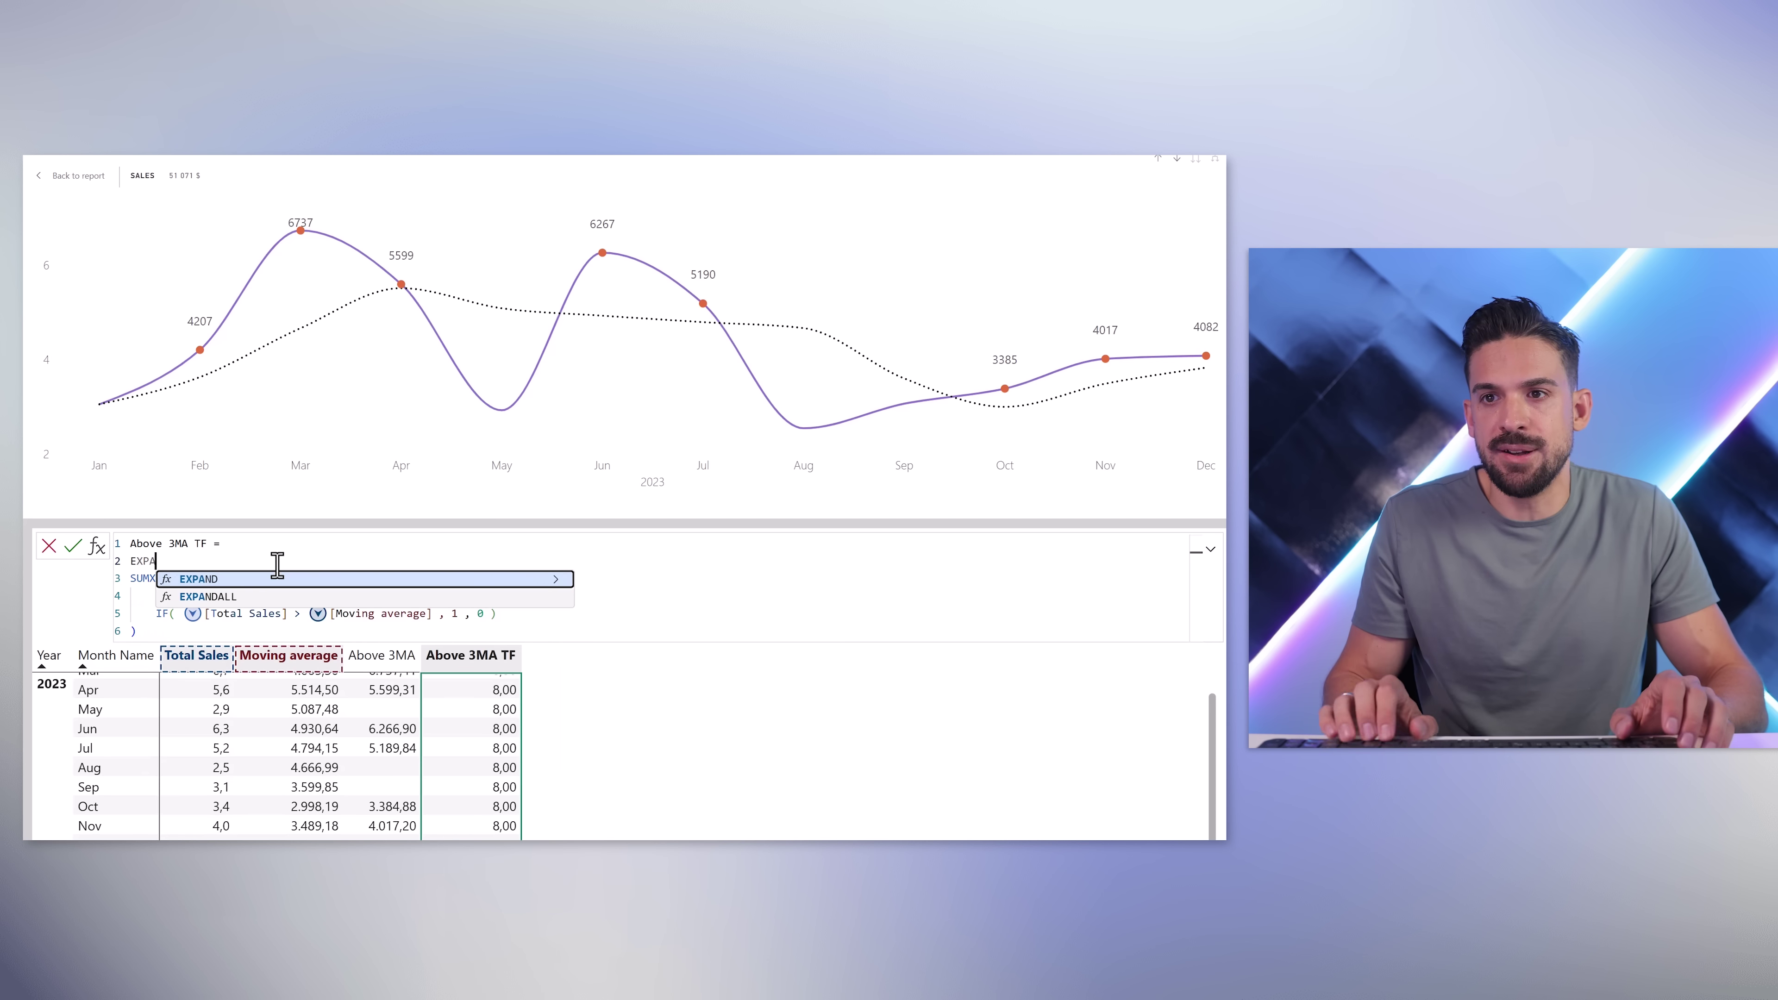
key(Tab)
drag(142, 640, 113, 578)
key(Tab)
click(173, 633)
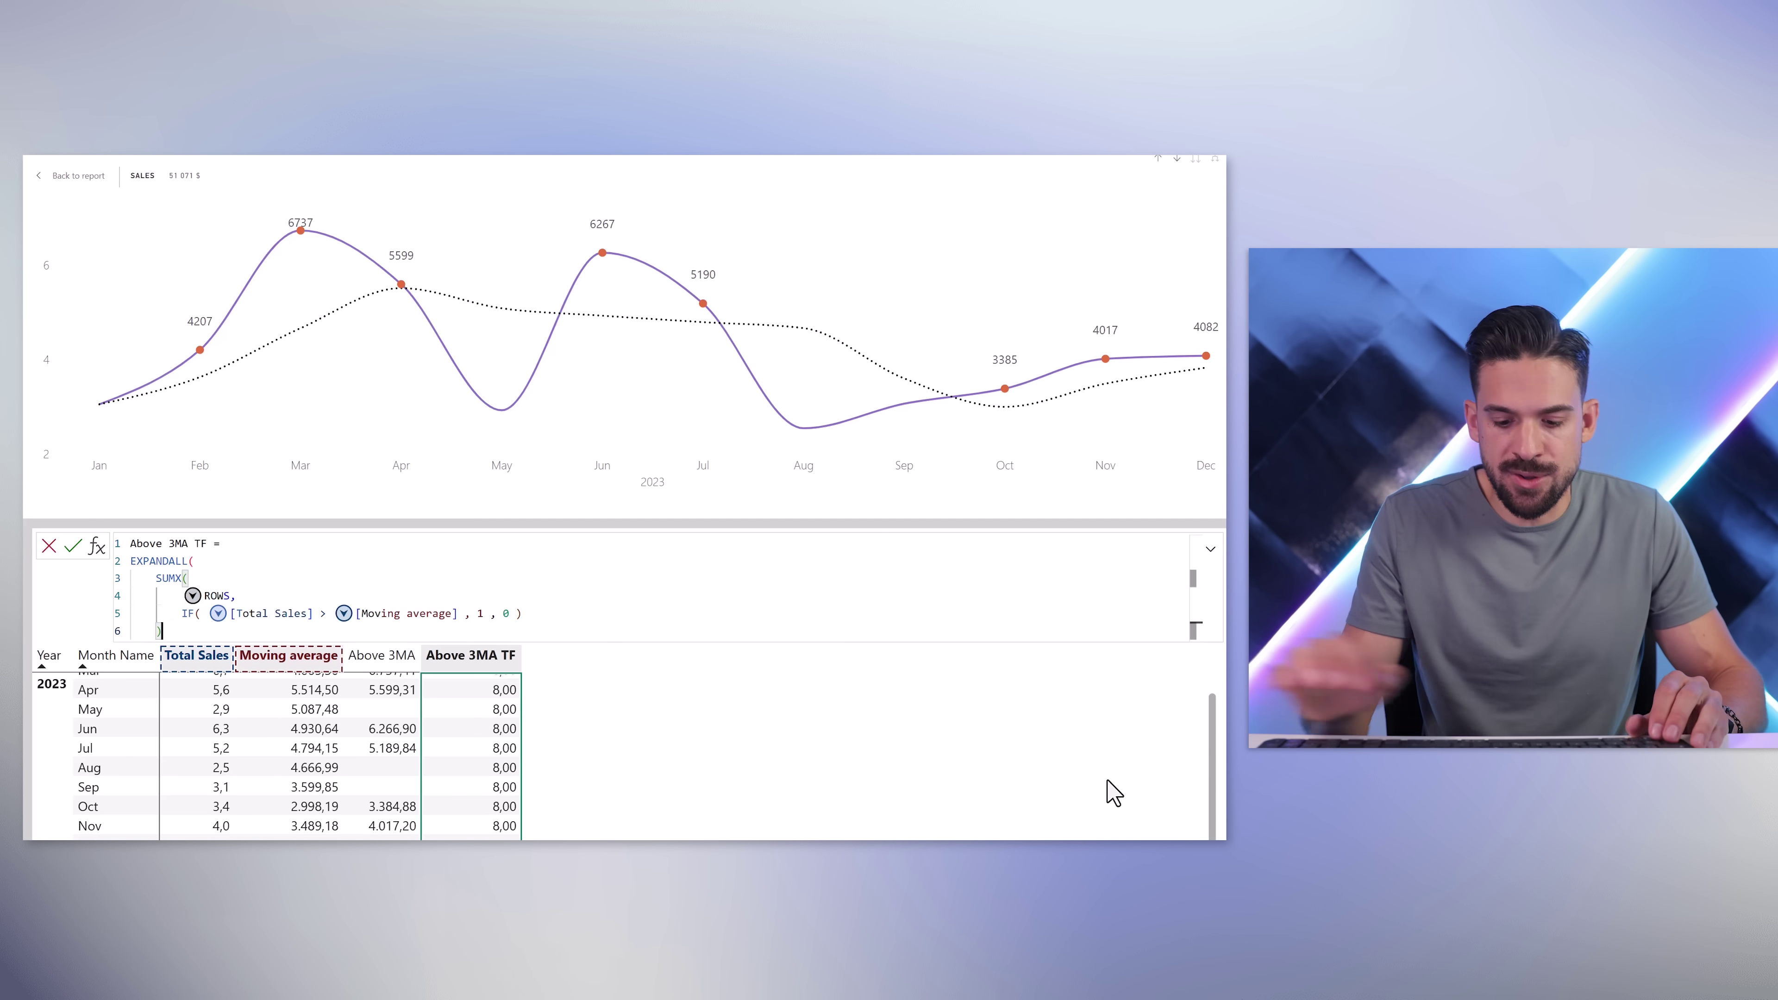
text(,)
key(shift+Return)
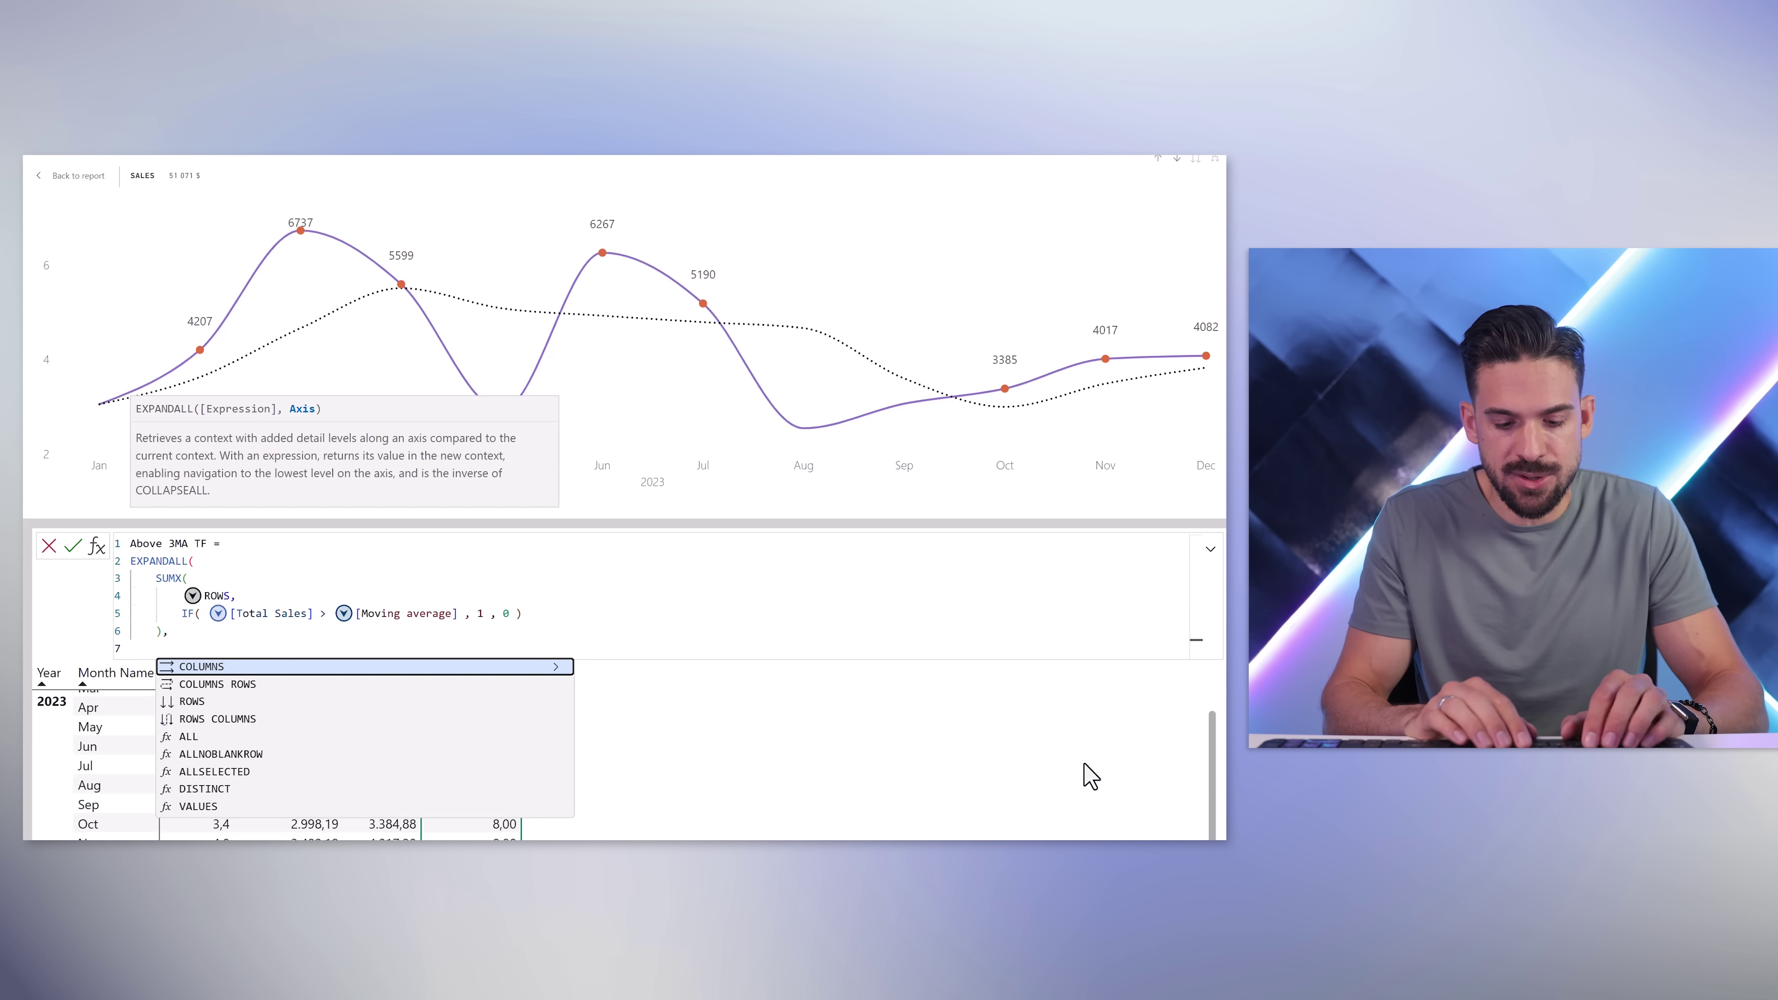
text(row)
key(Tab)
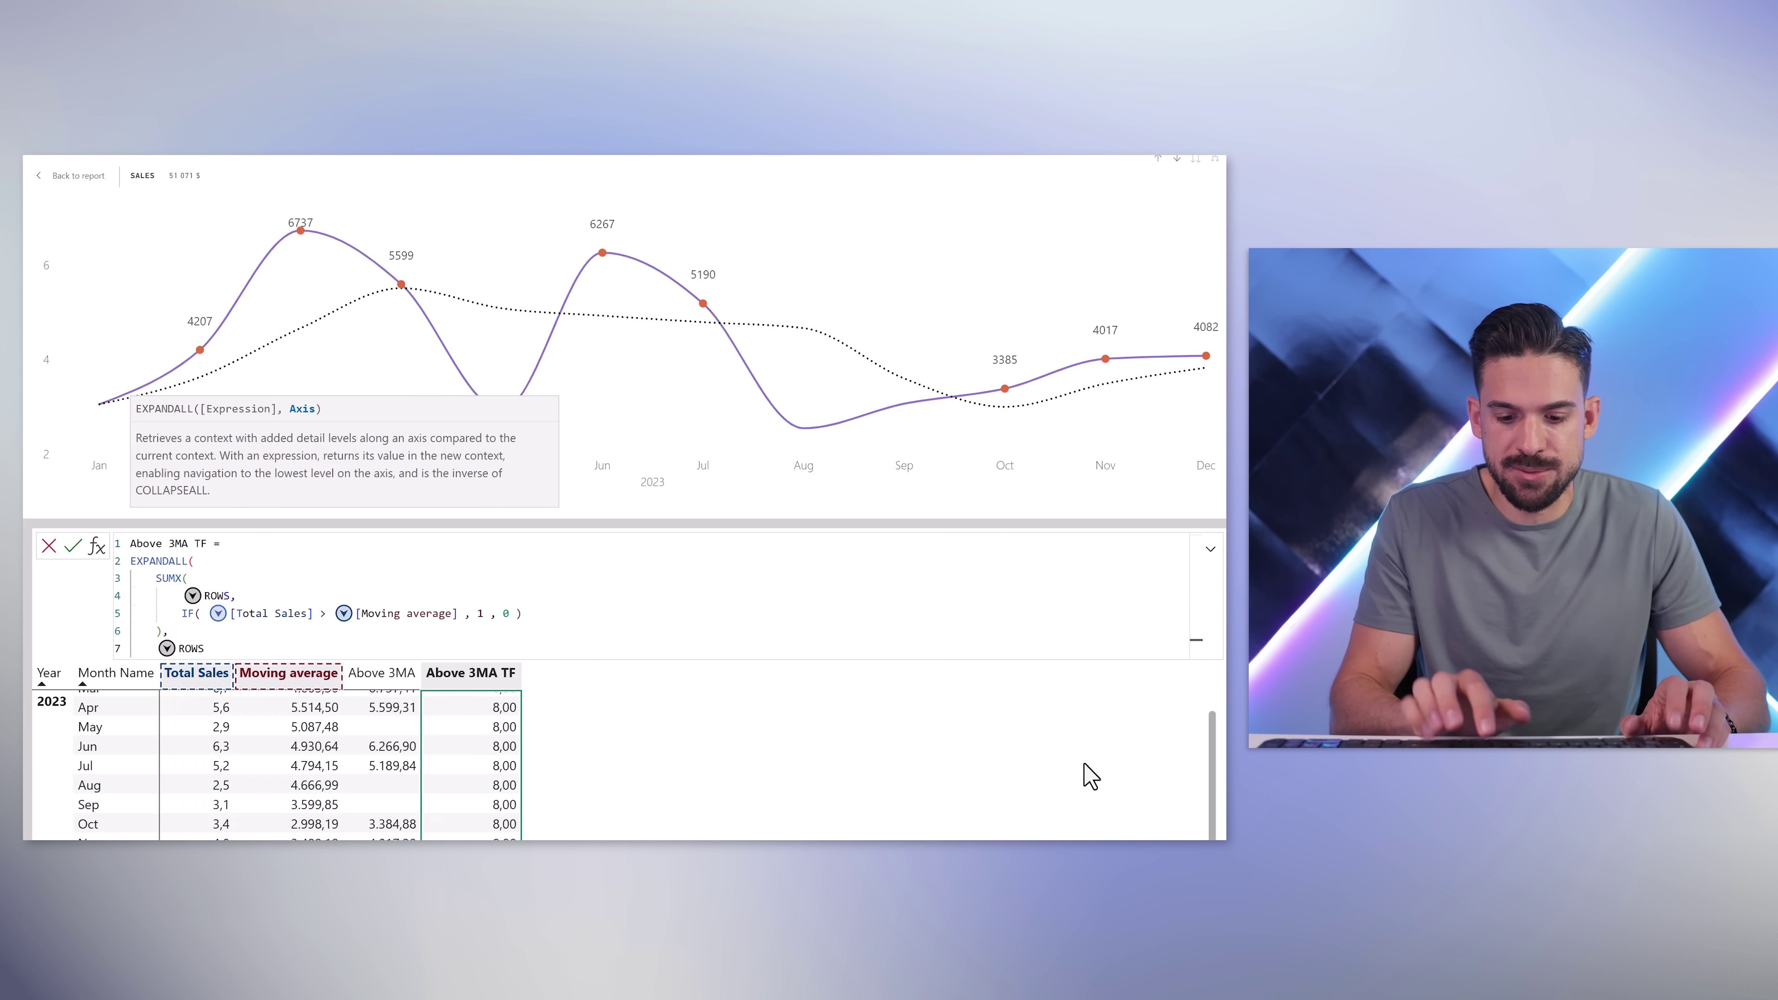
key(Return)
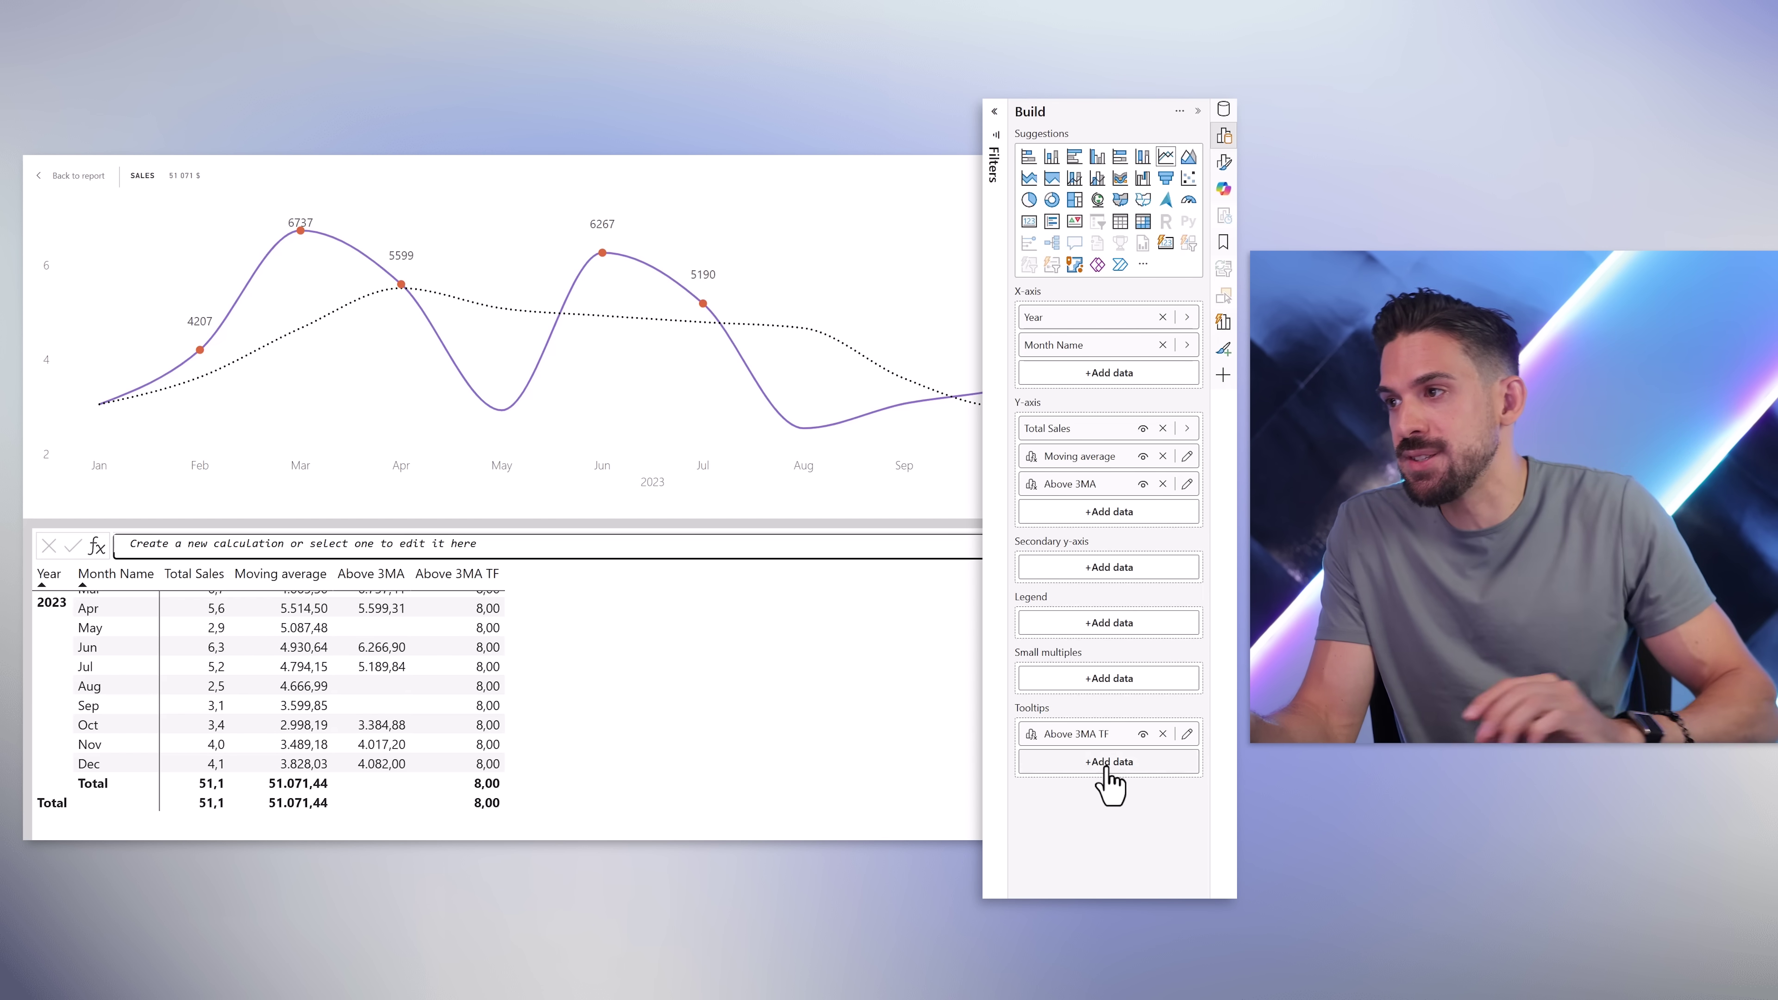
- Create a Subitle calculation joining [Above 3MA TF] with "/12 Months Above 3MA"
click(1108, 763)
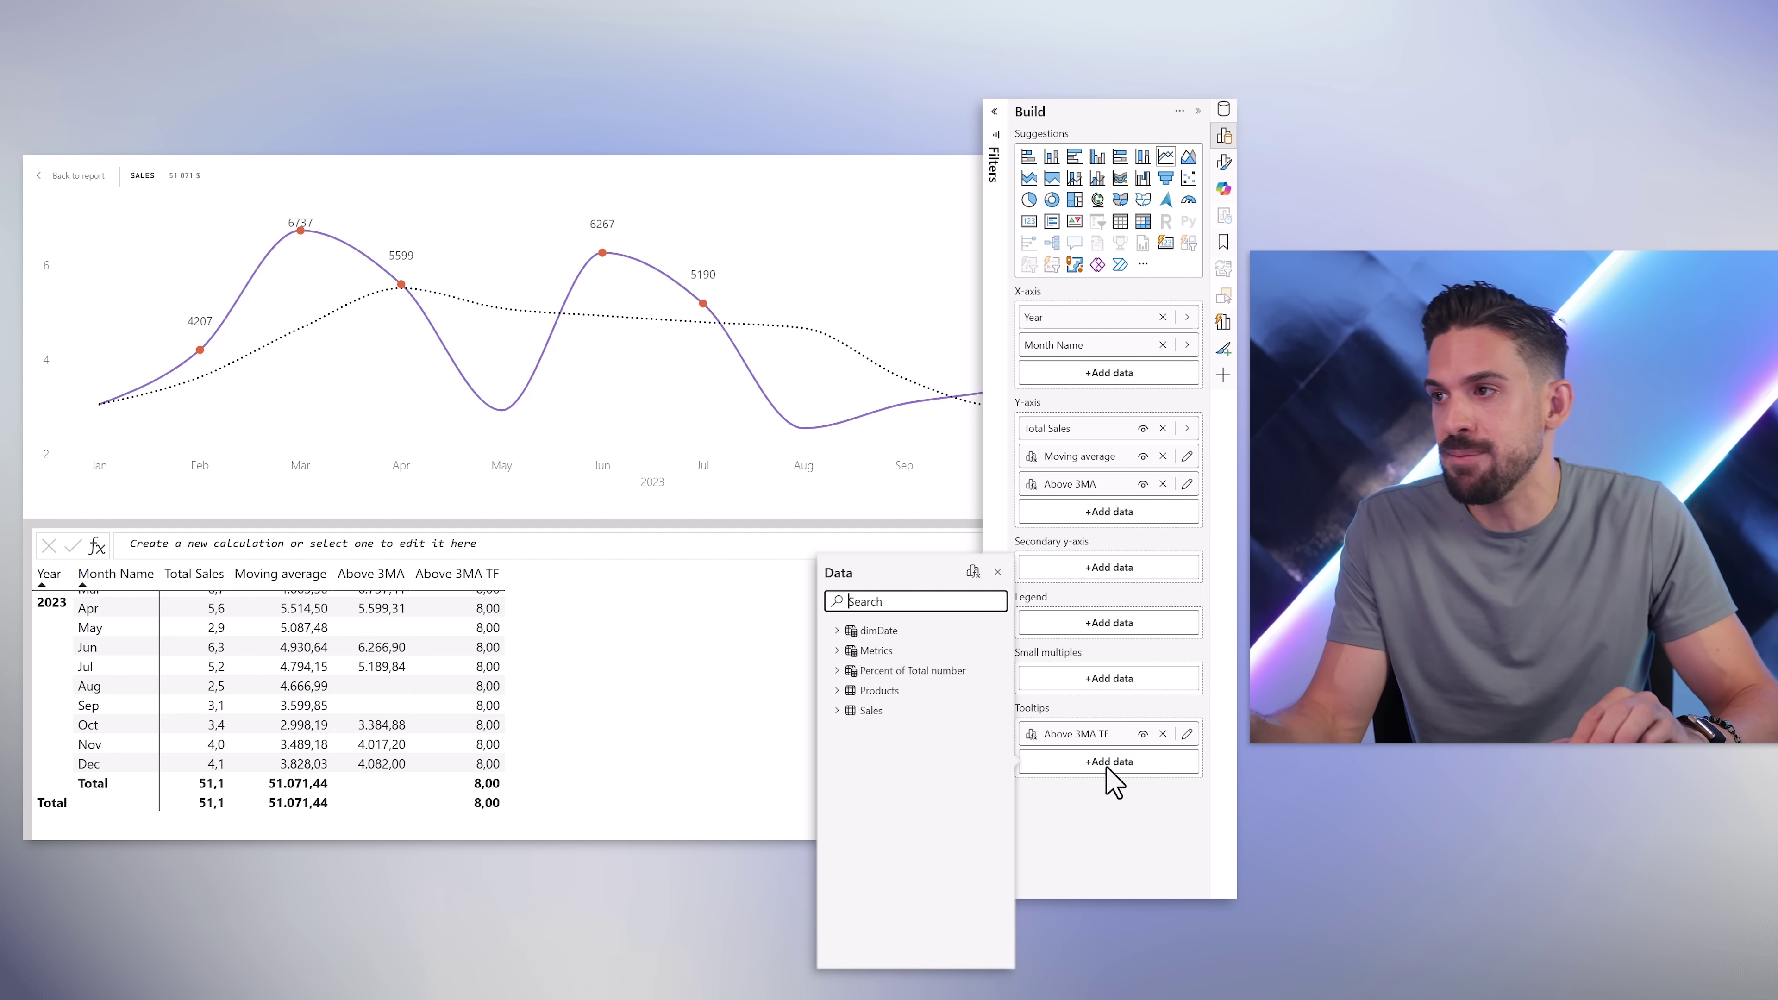
click(973, 571)
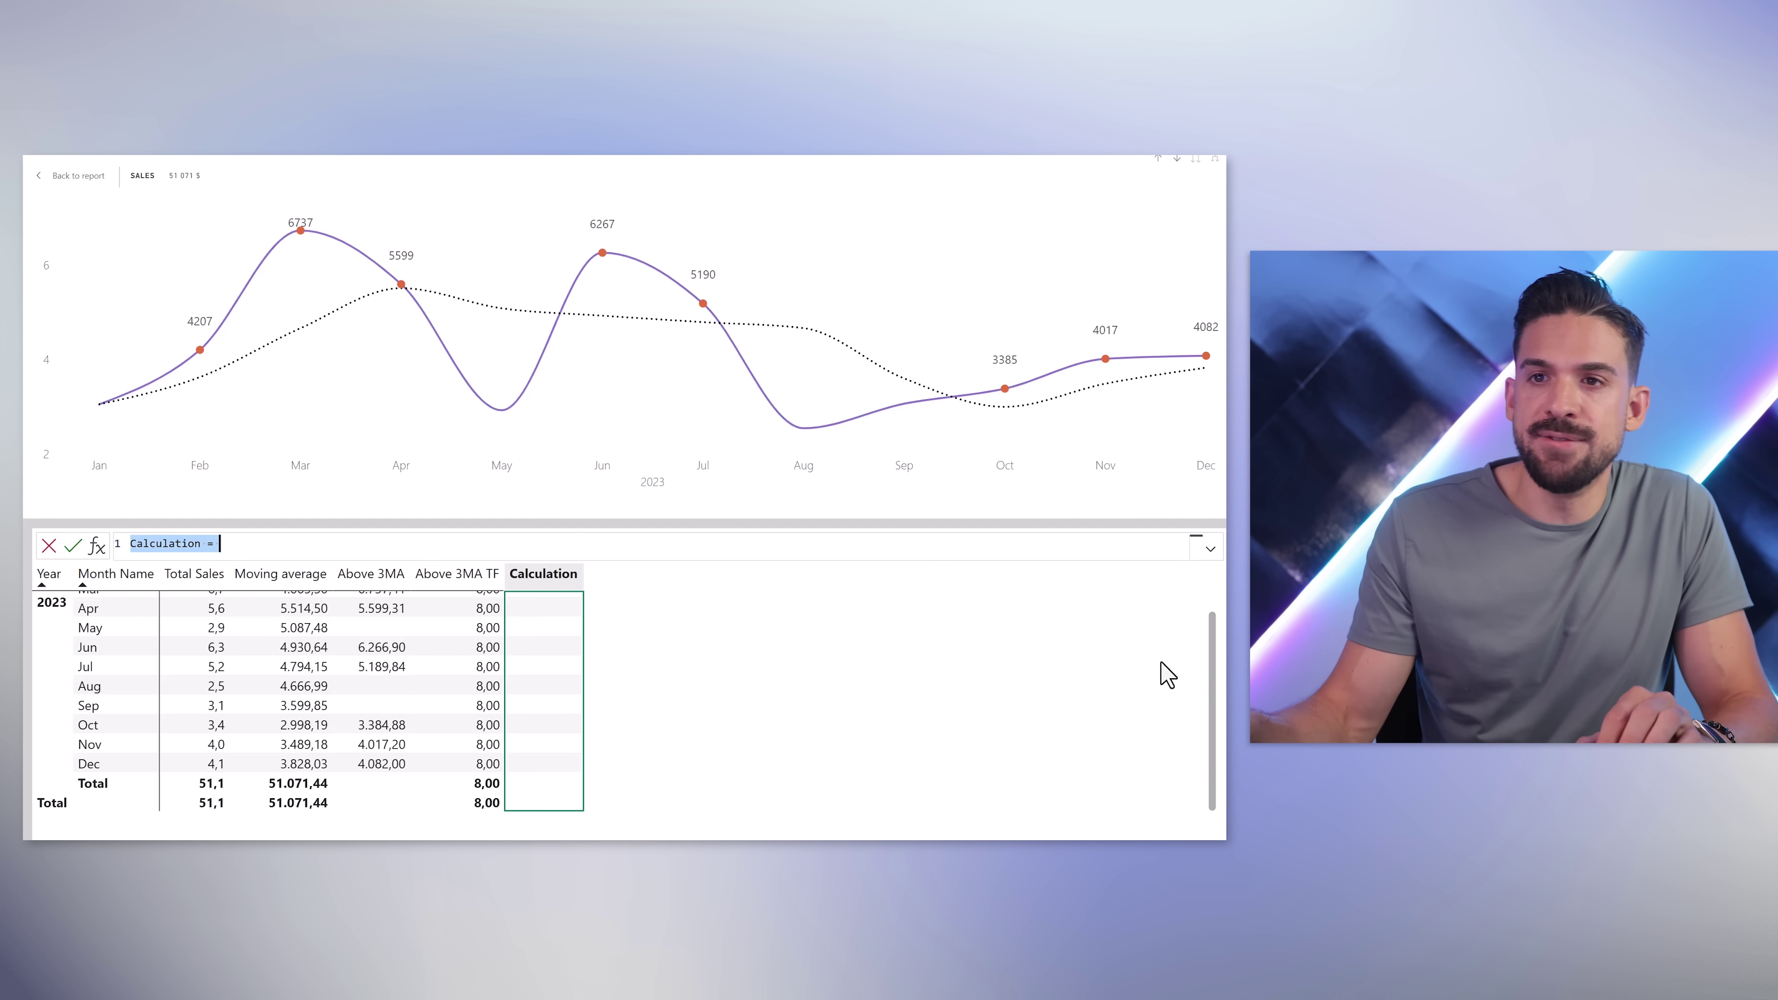
text(Subitlte)
key(BackSpace)
key(BackSpace)
key(BackSpace)
text(e)
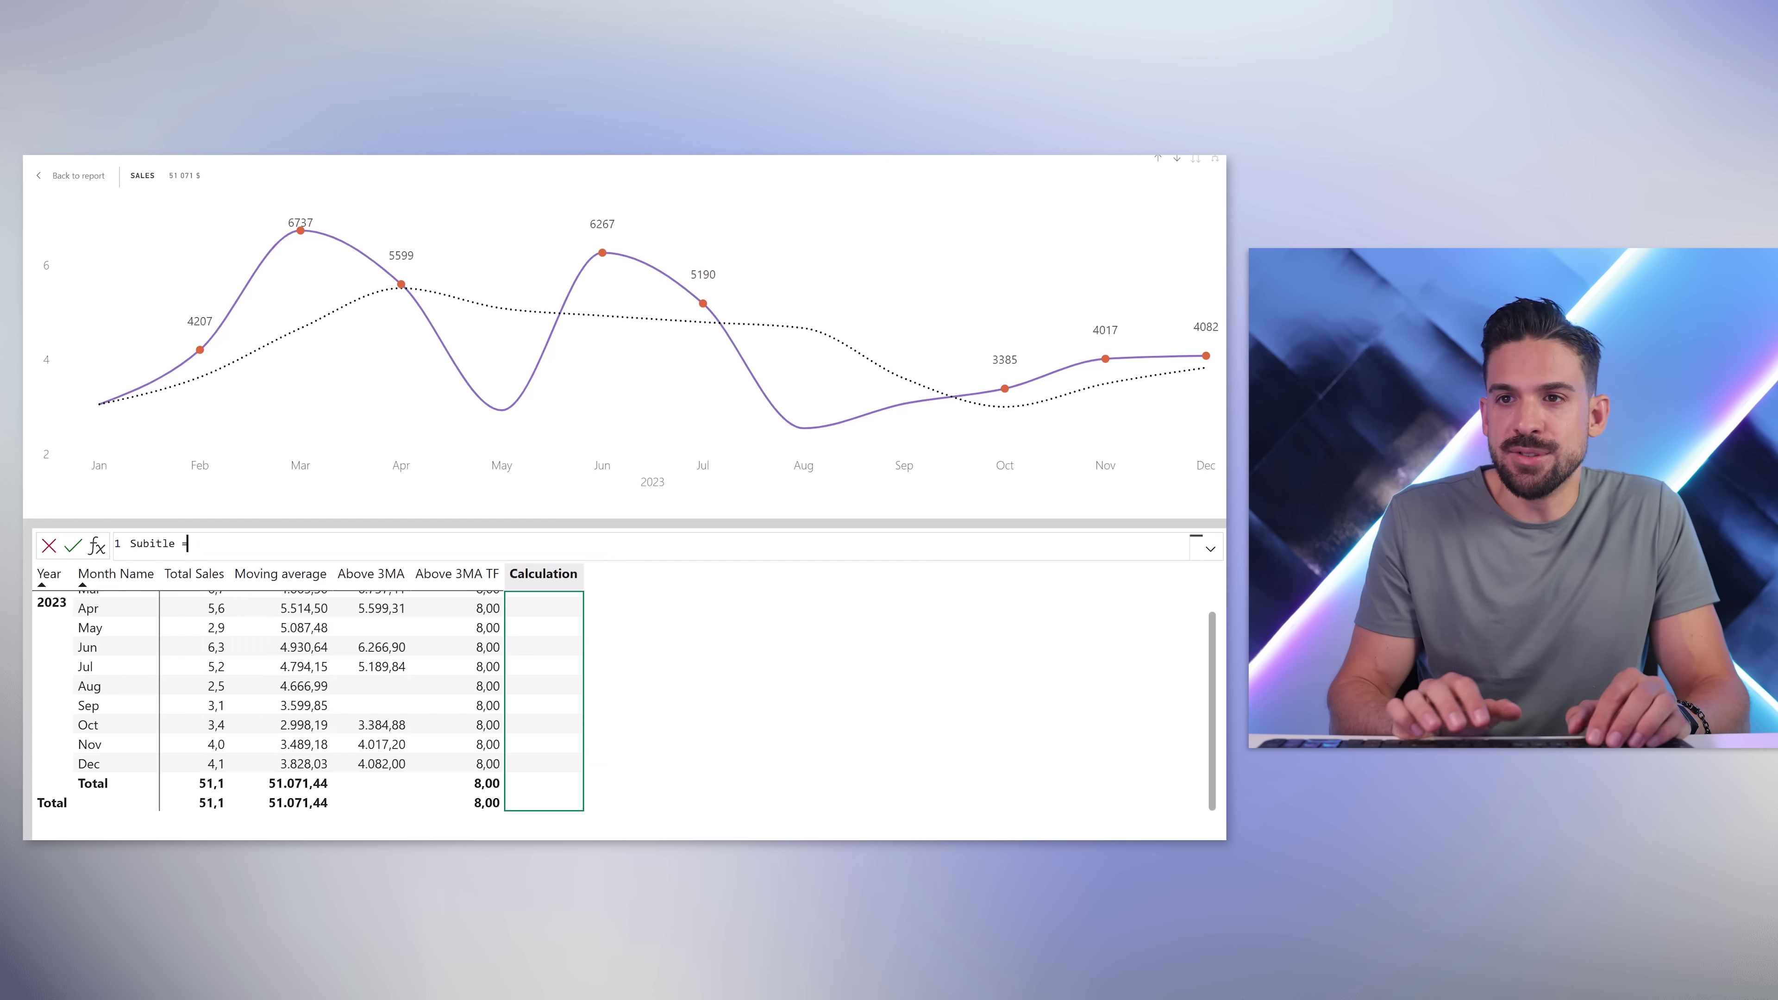
text( = above)
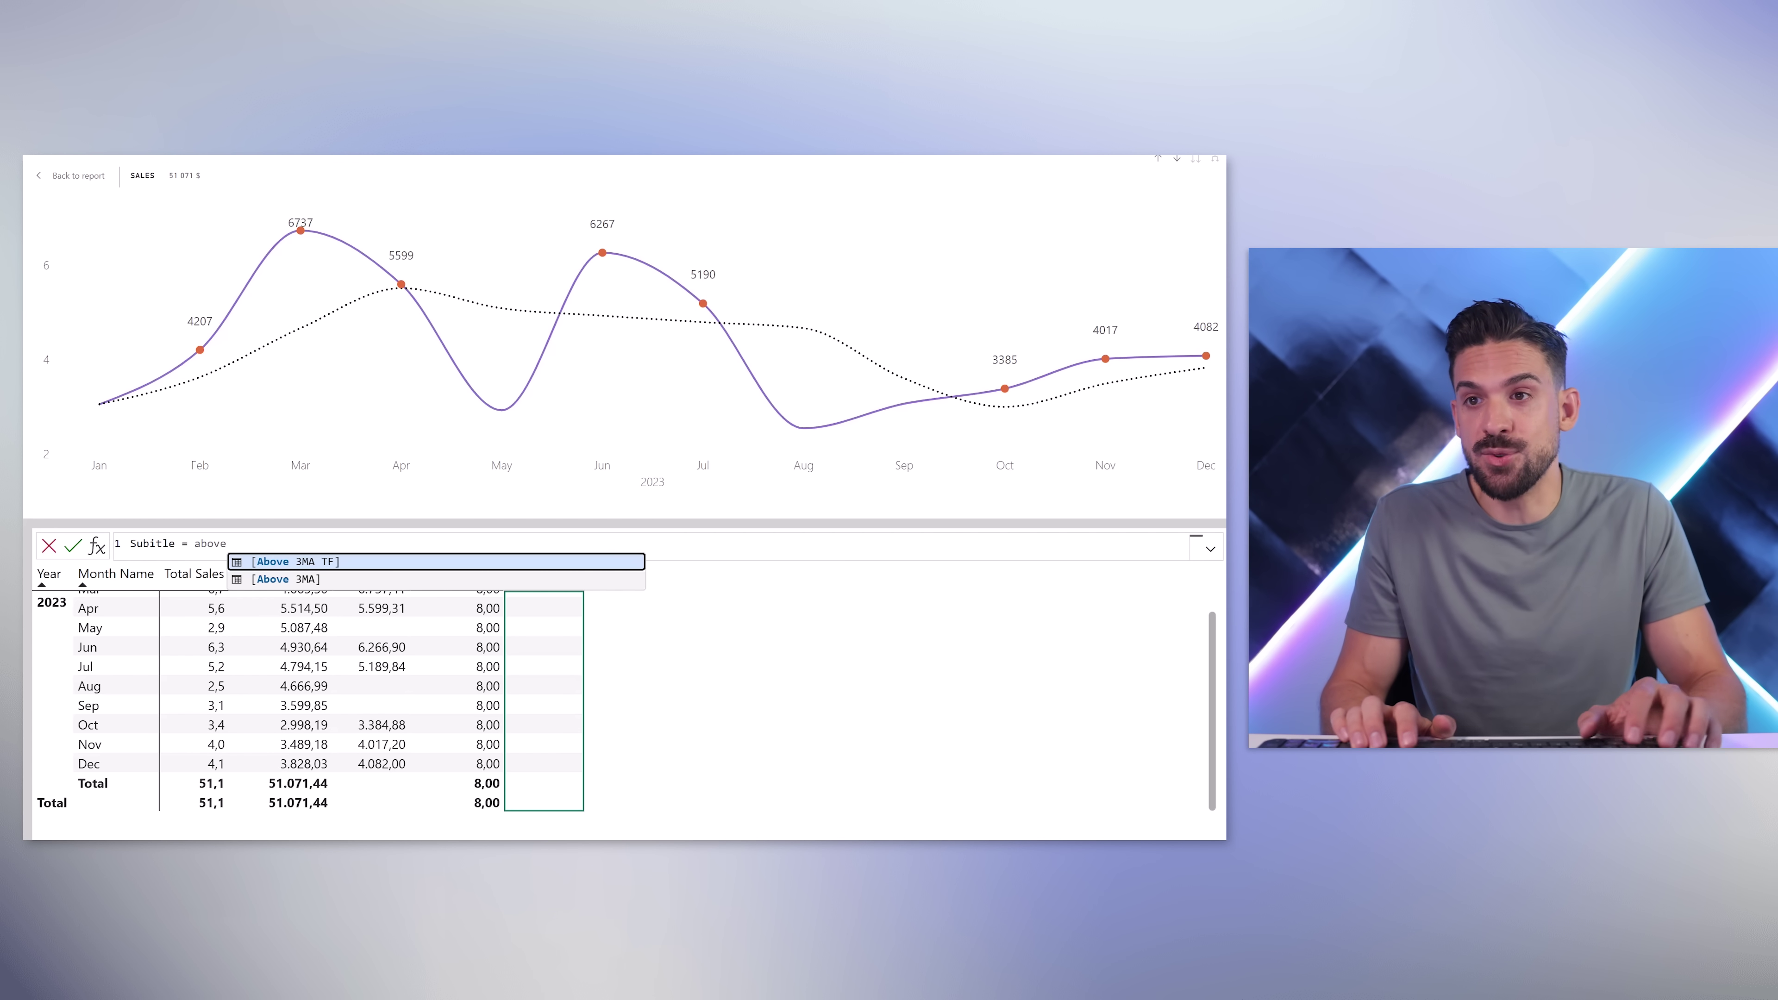
key(Tab)
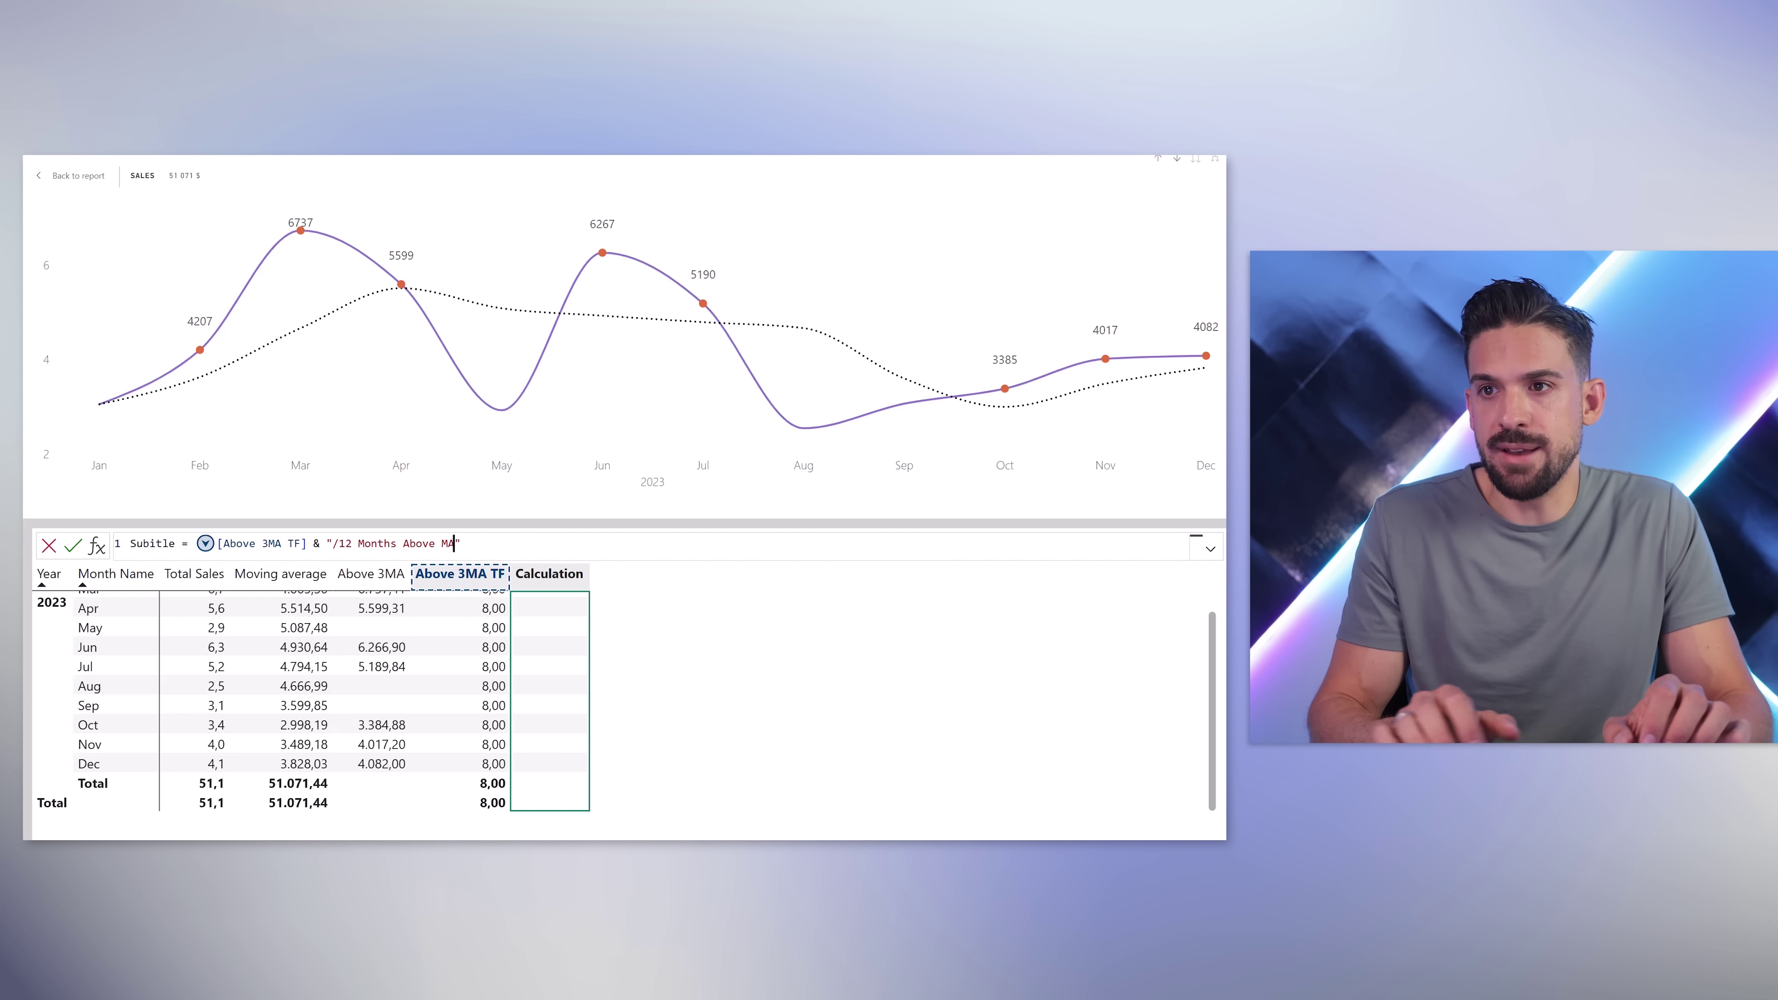
key(Return)
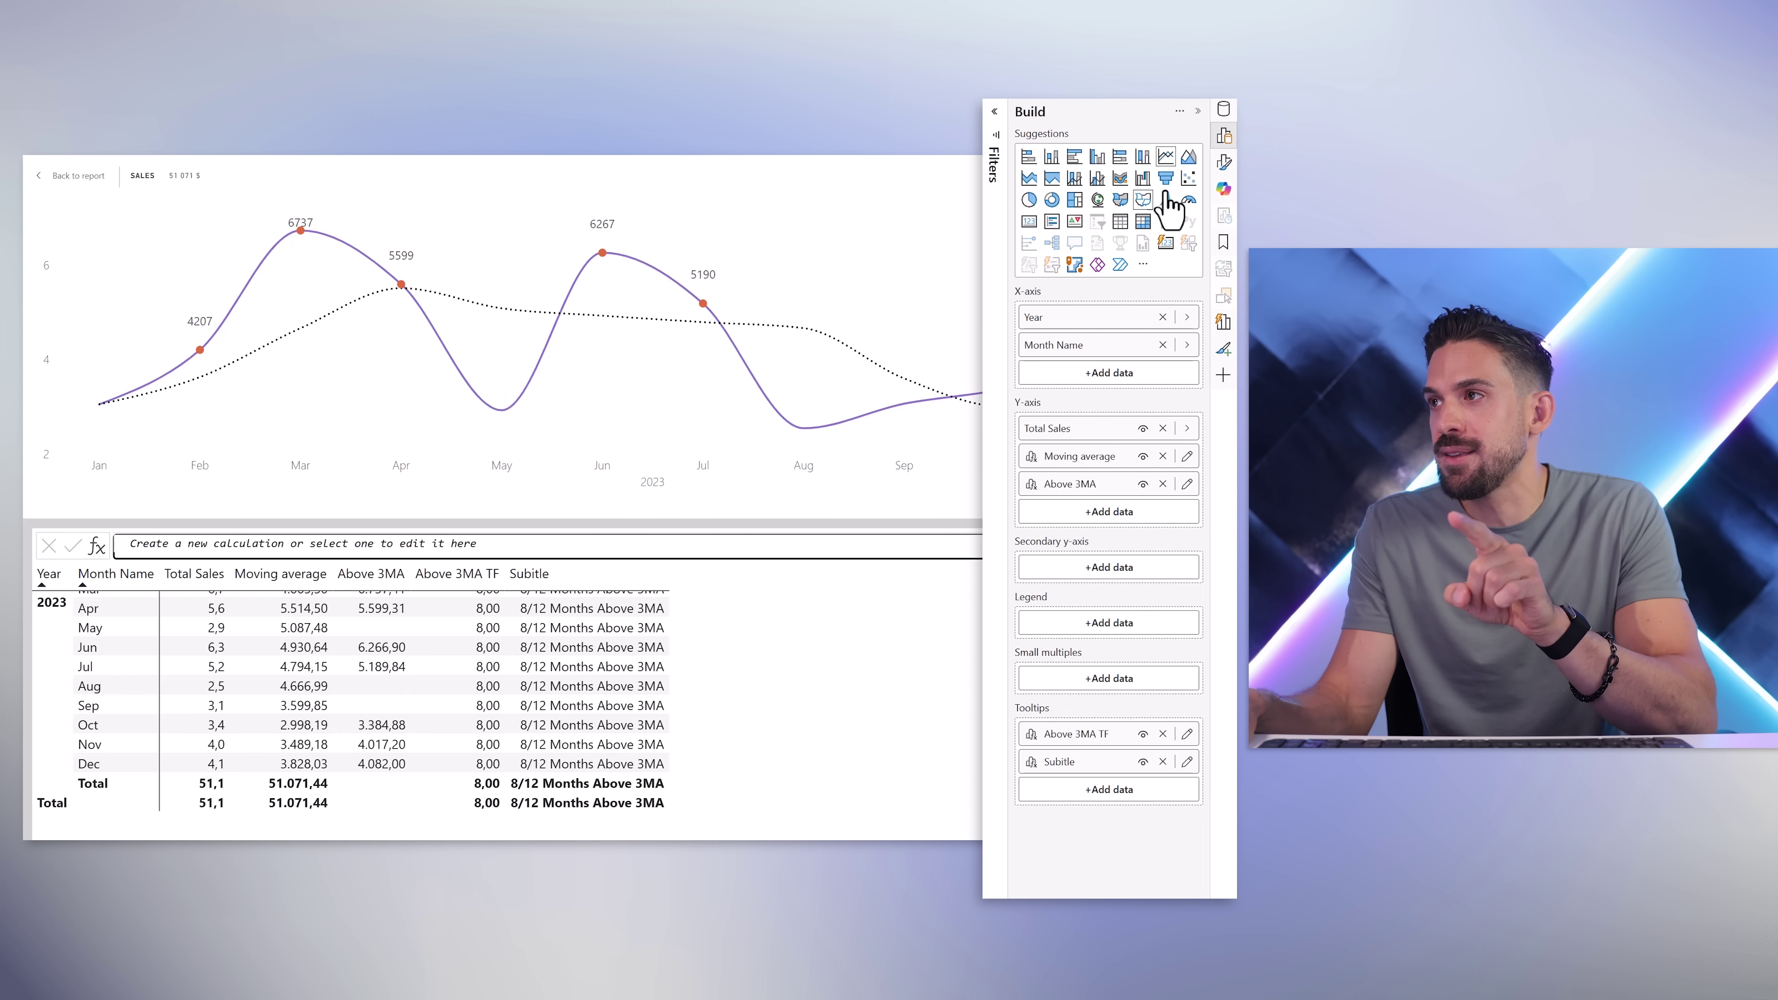
- Expand the chart's Subtitle settings and erase the current subtitle text
click(1224, 162)
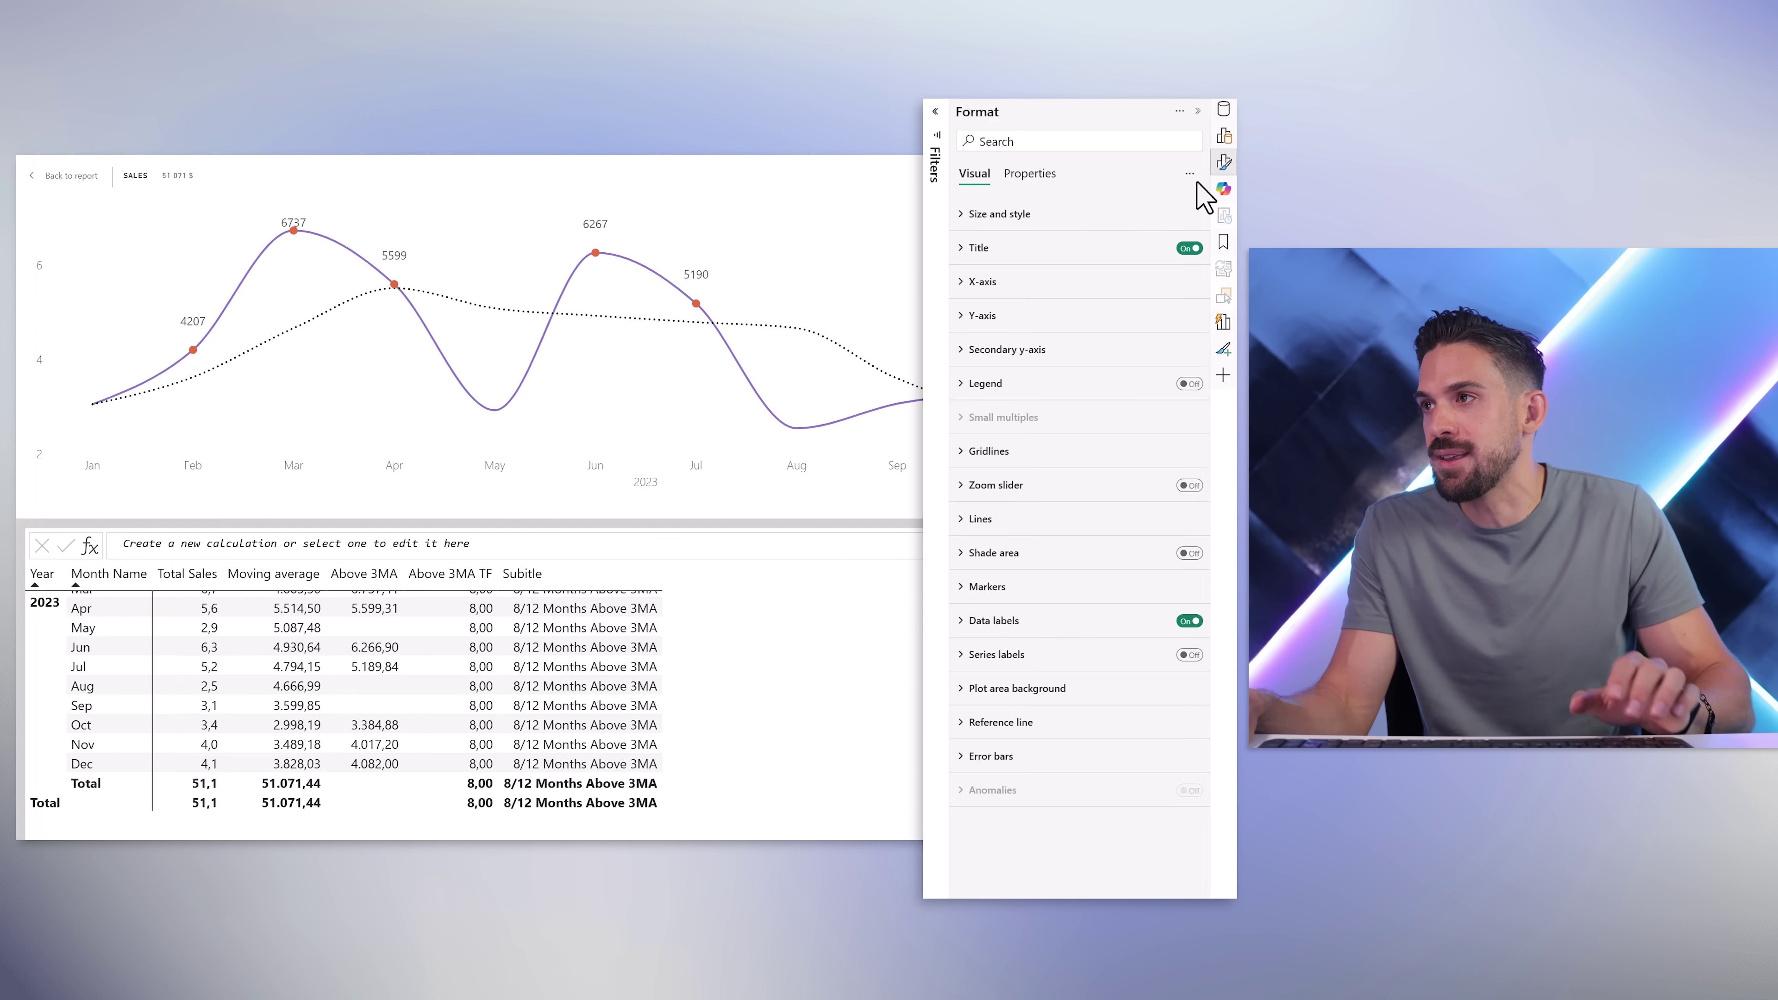
click(994, 254)
click(982, 287)
click(1002, 329)
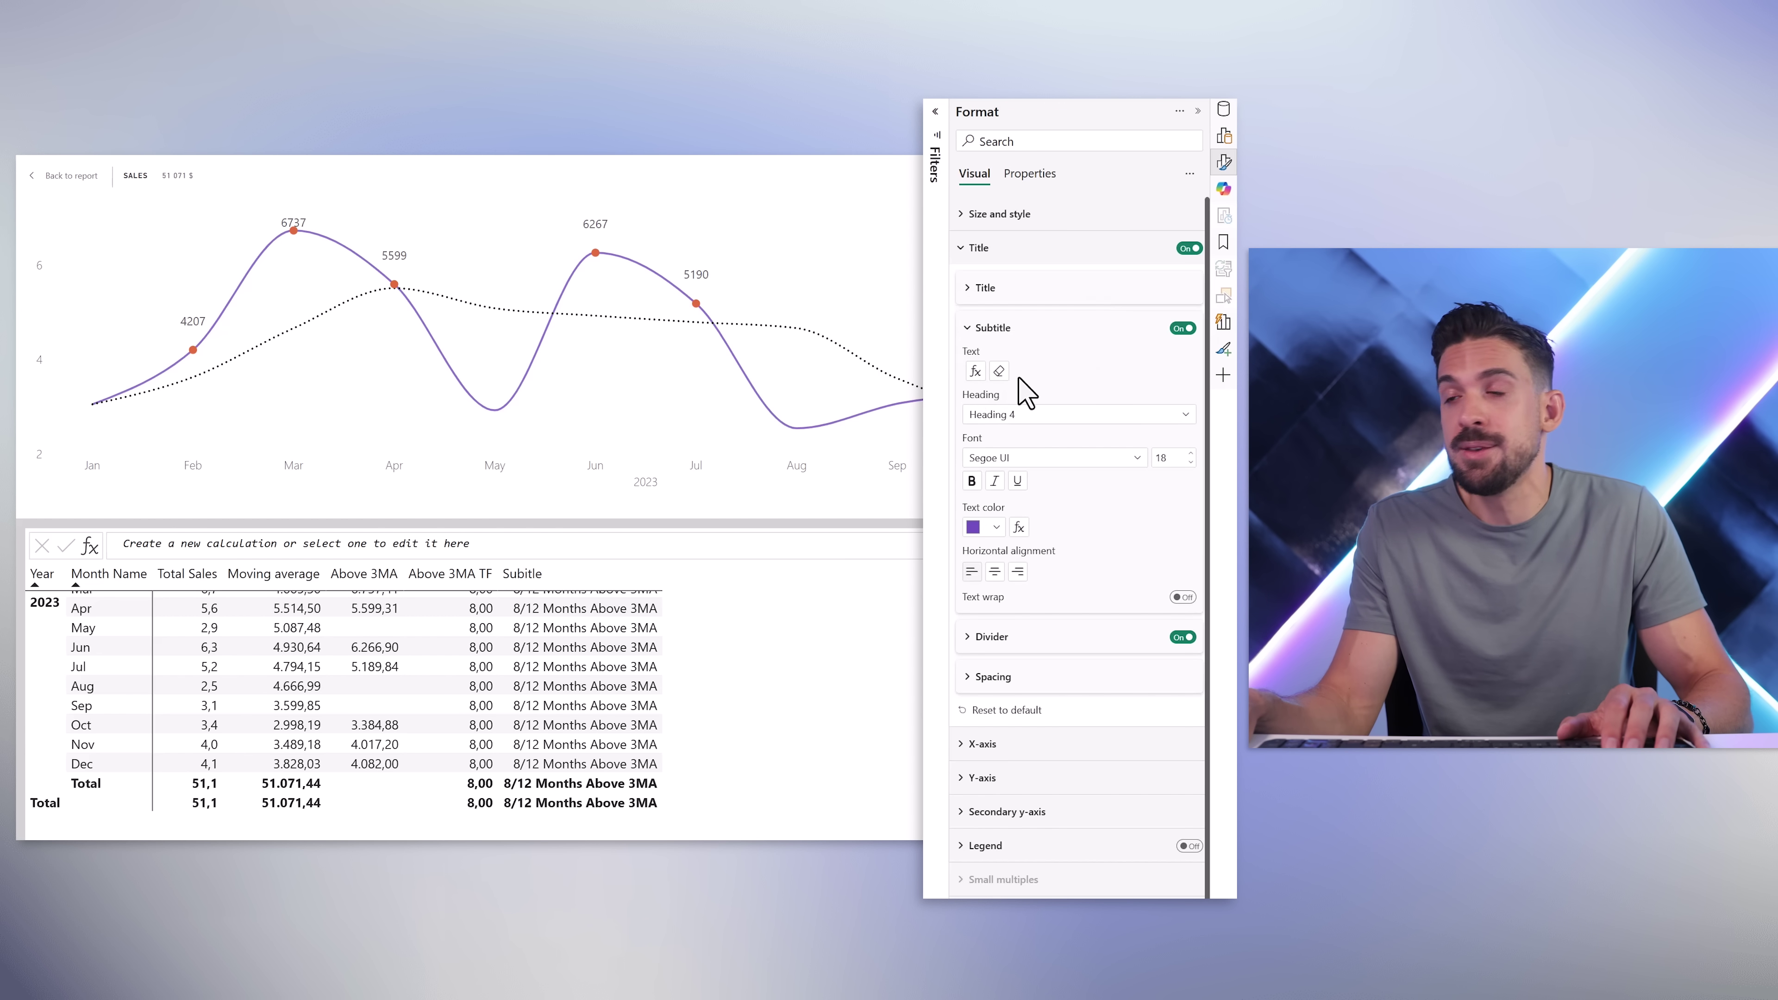
click(1002, 376)
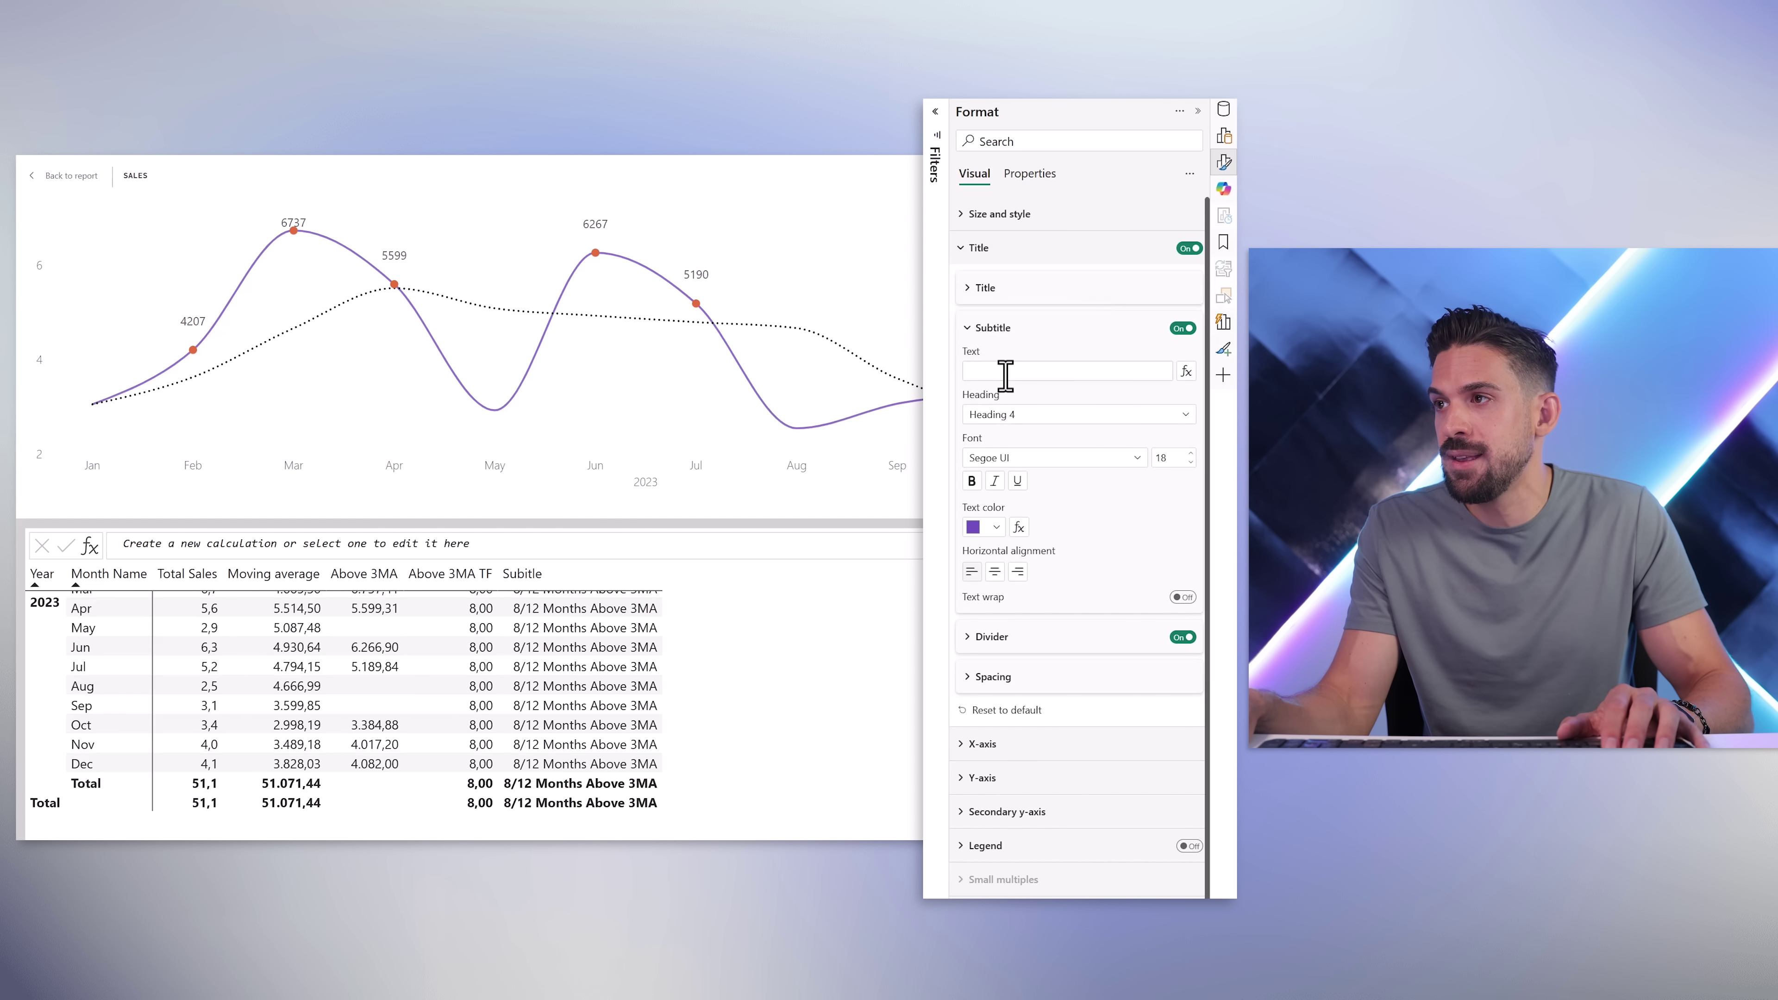
- Try setting the subtitle text to the Subitle field value, then cancel the dialog
click(1185, 372)
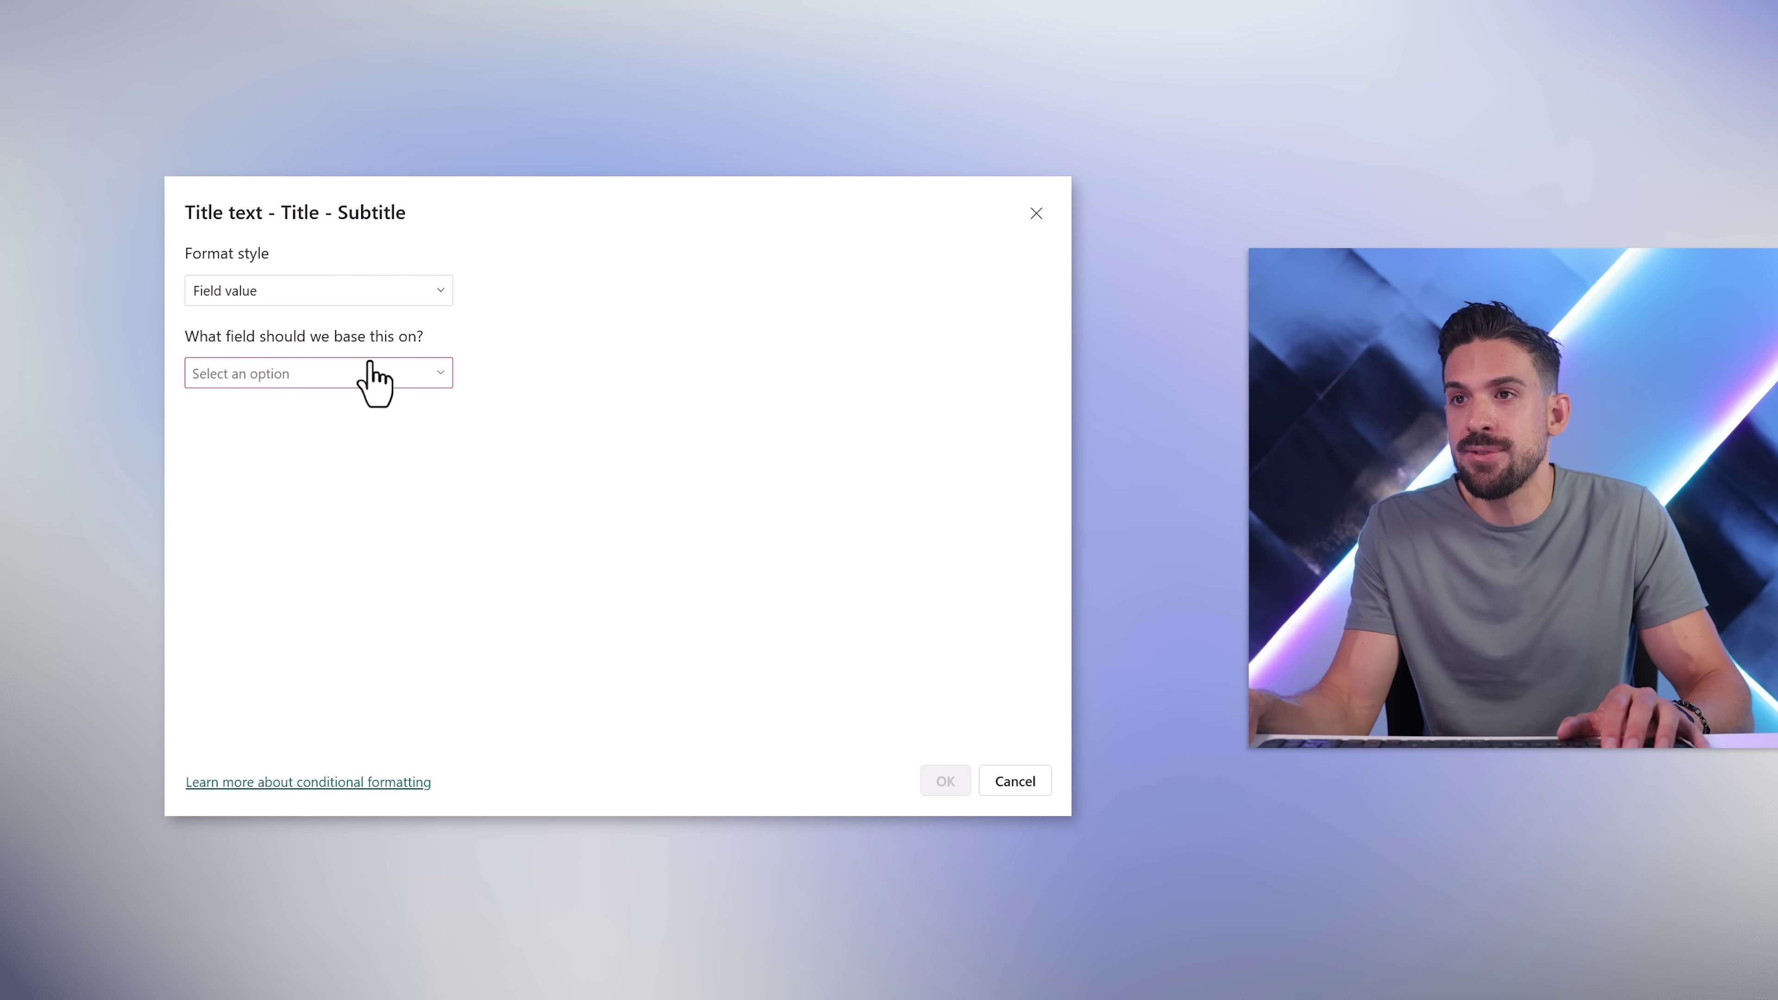
click(415, 301)
click(392, 321)
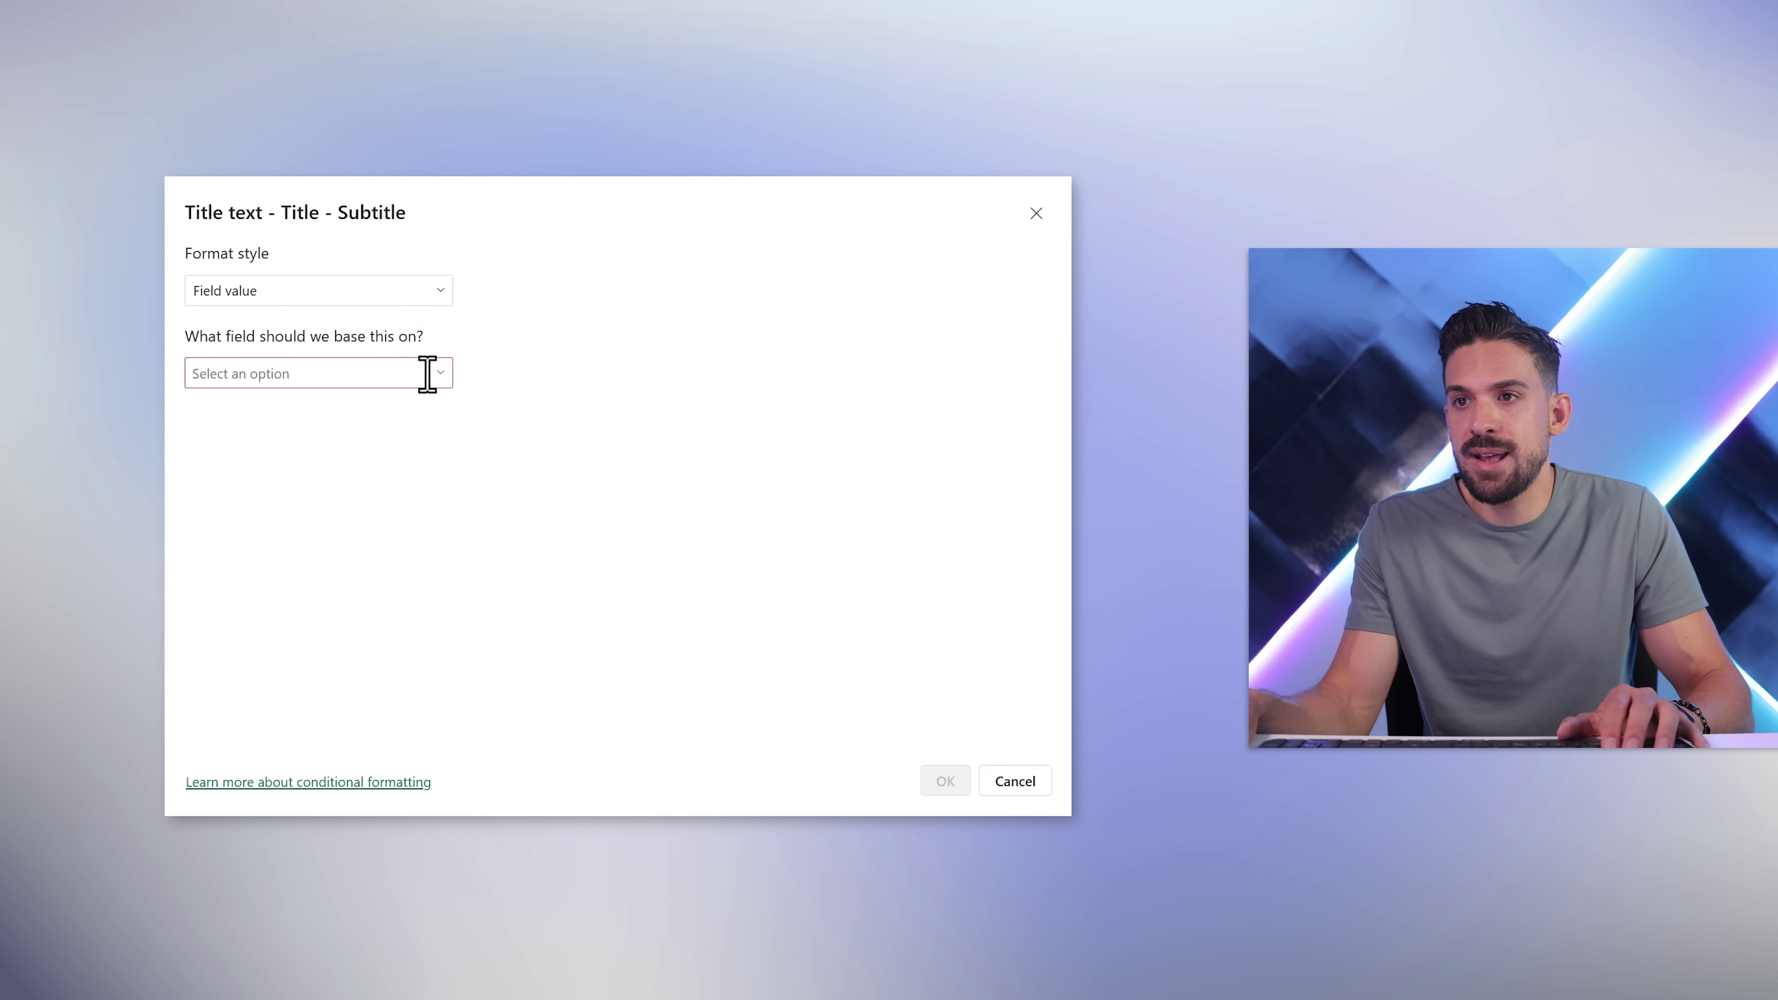
click(432, 374)
click(242, 627)
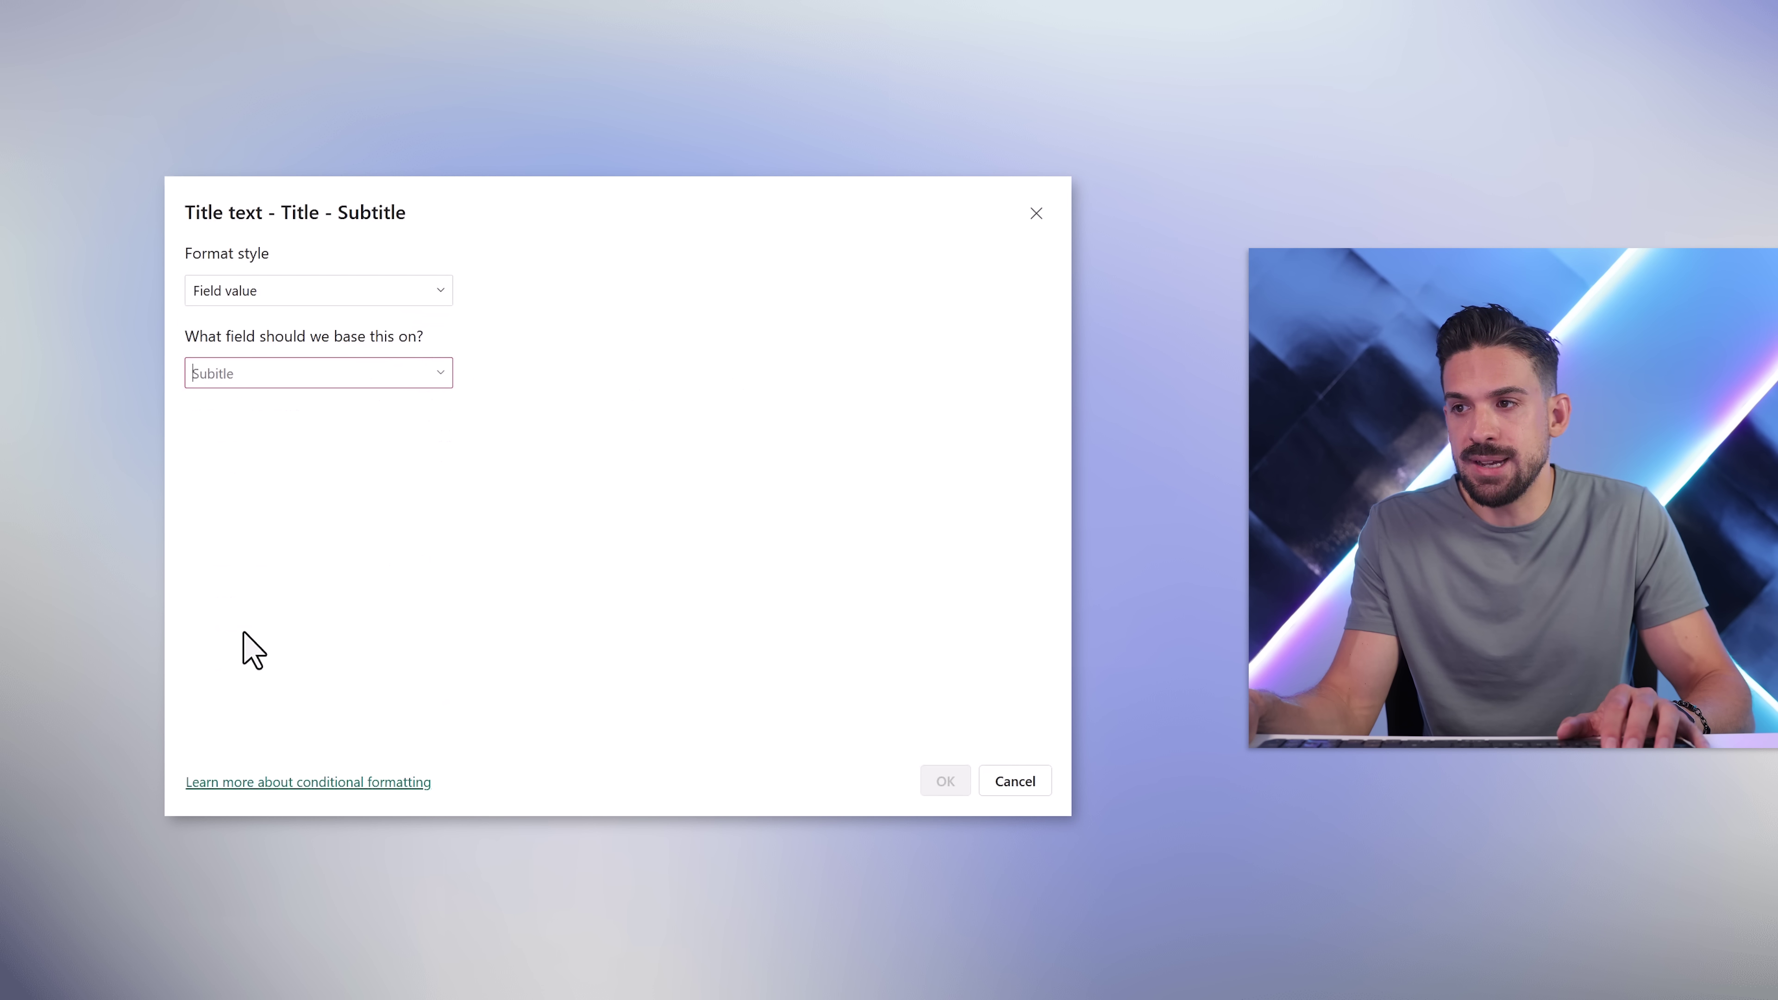
click(1015, 781)
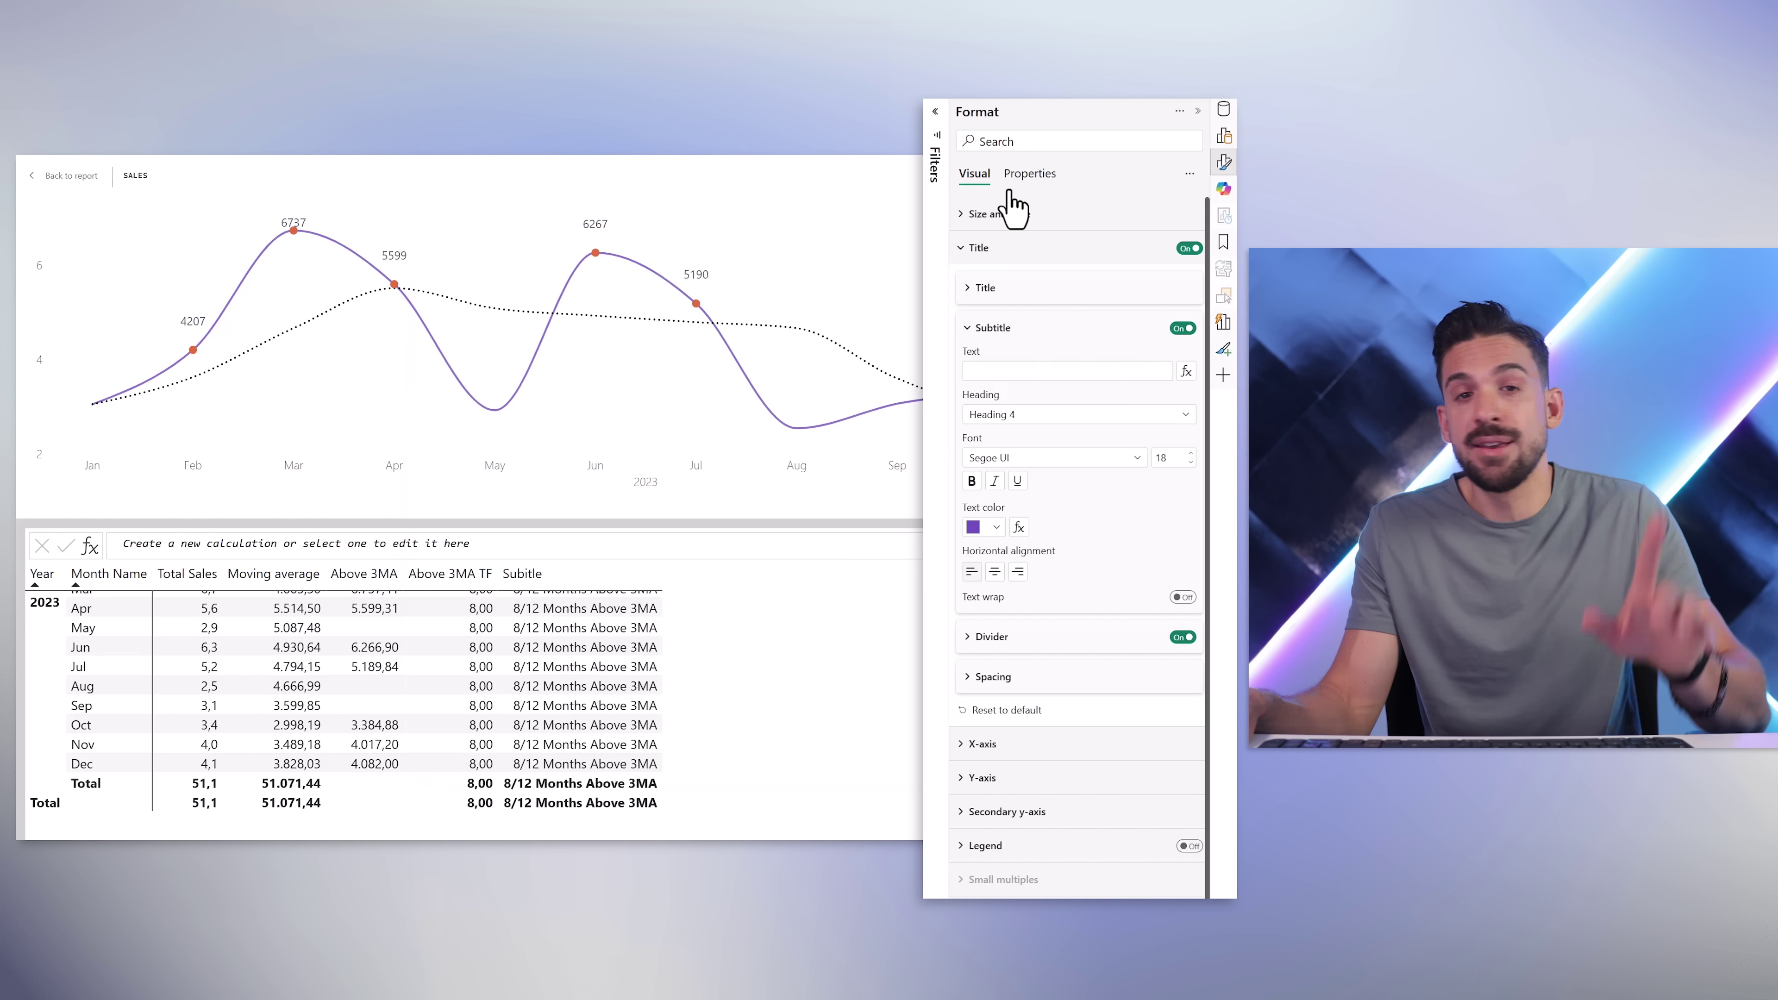
- Change the Subitle measure's data type from Decimal number to Text under Properties data format
click(1045, 183)
click(1036, 214)
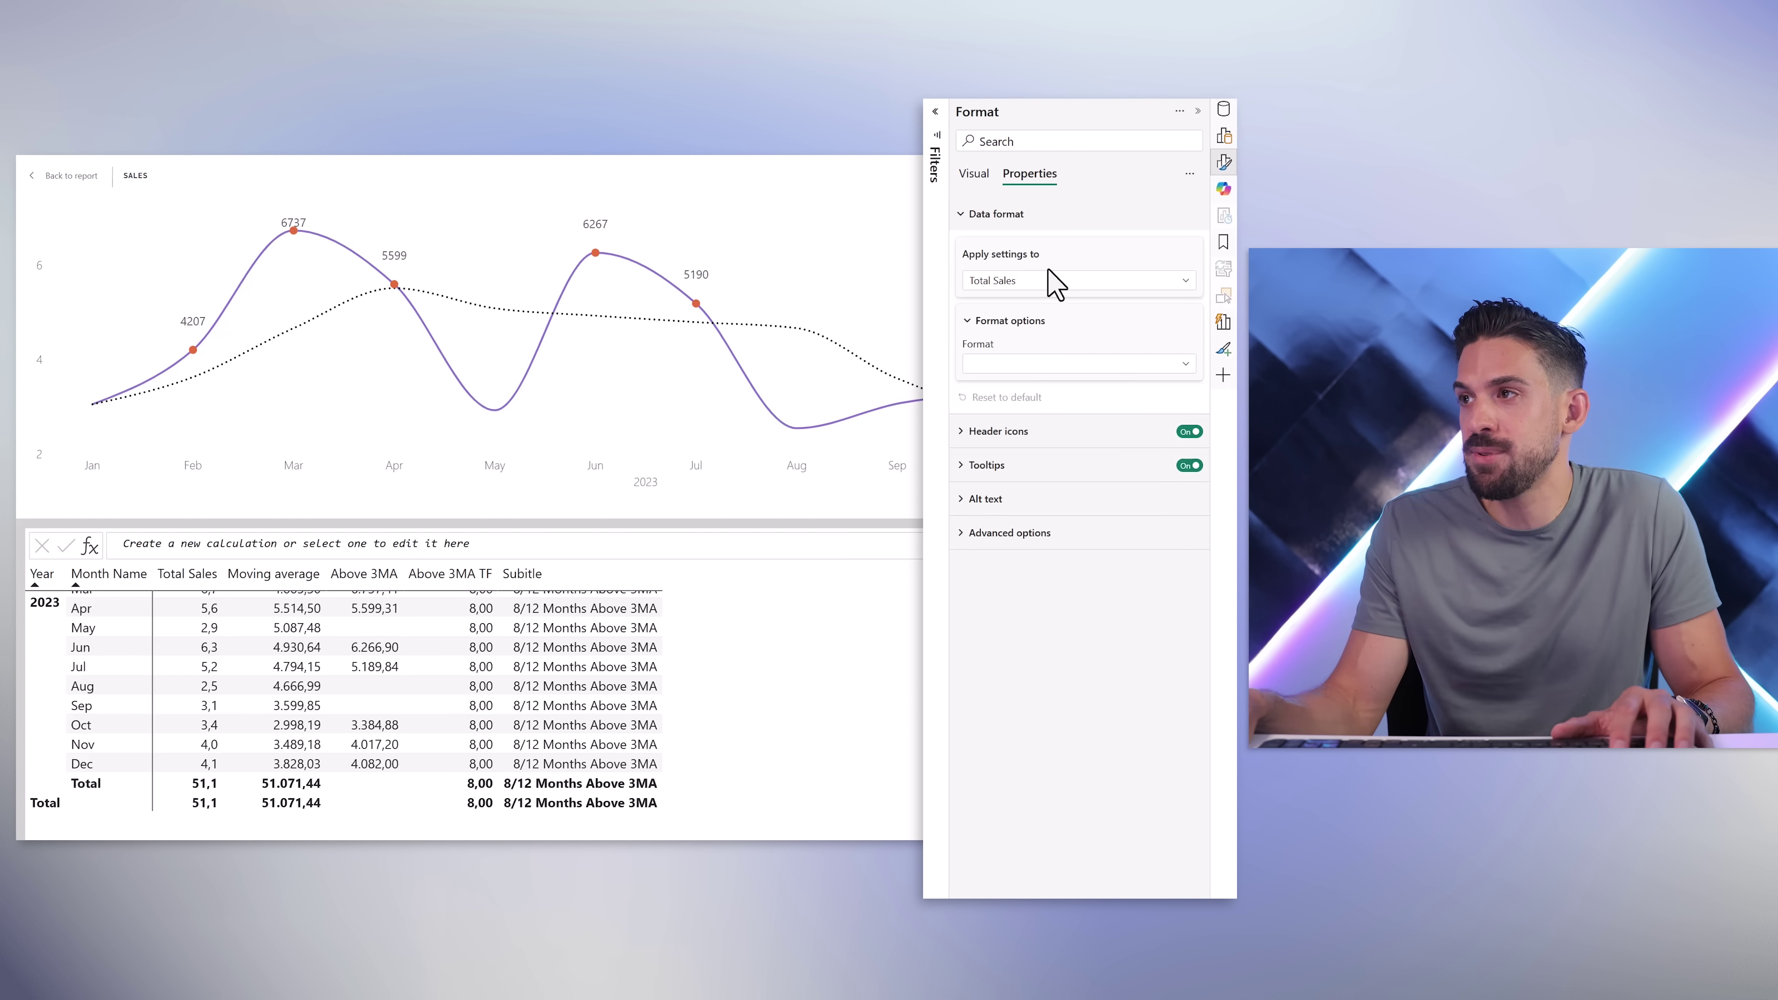
click(1057, 284)
click(1035, 425)
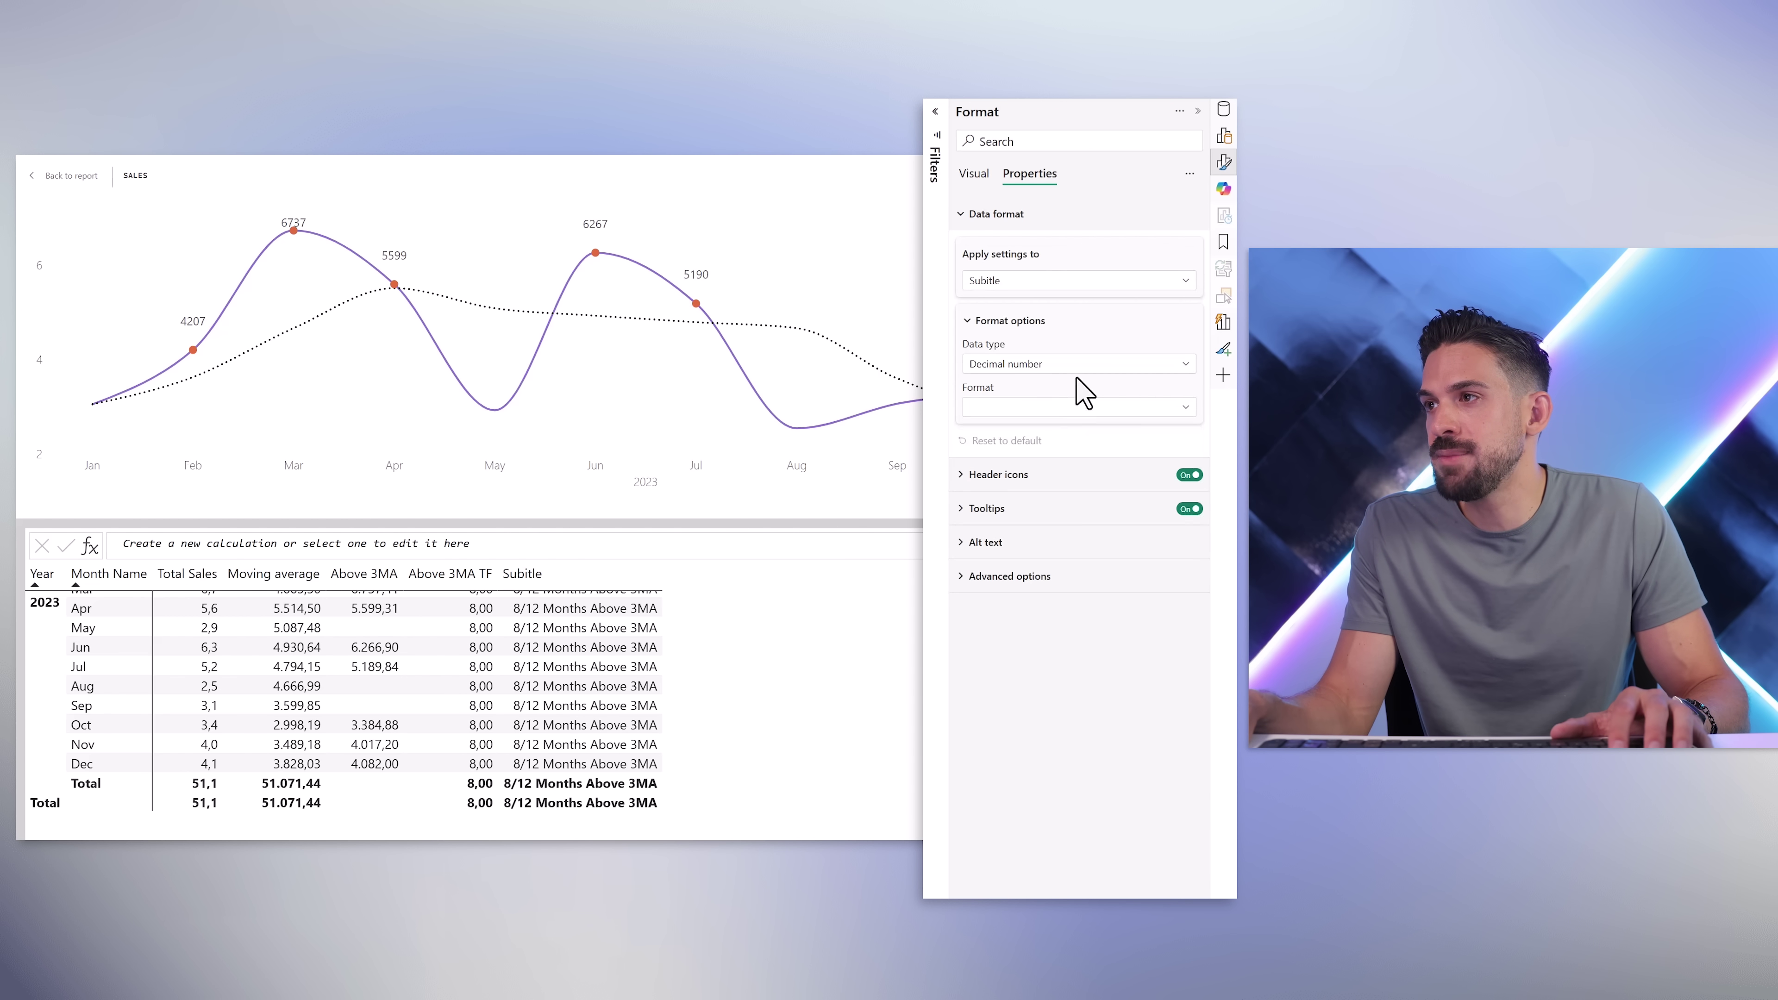
click(1078, 364)
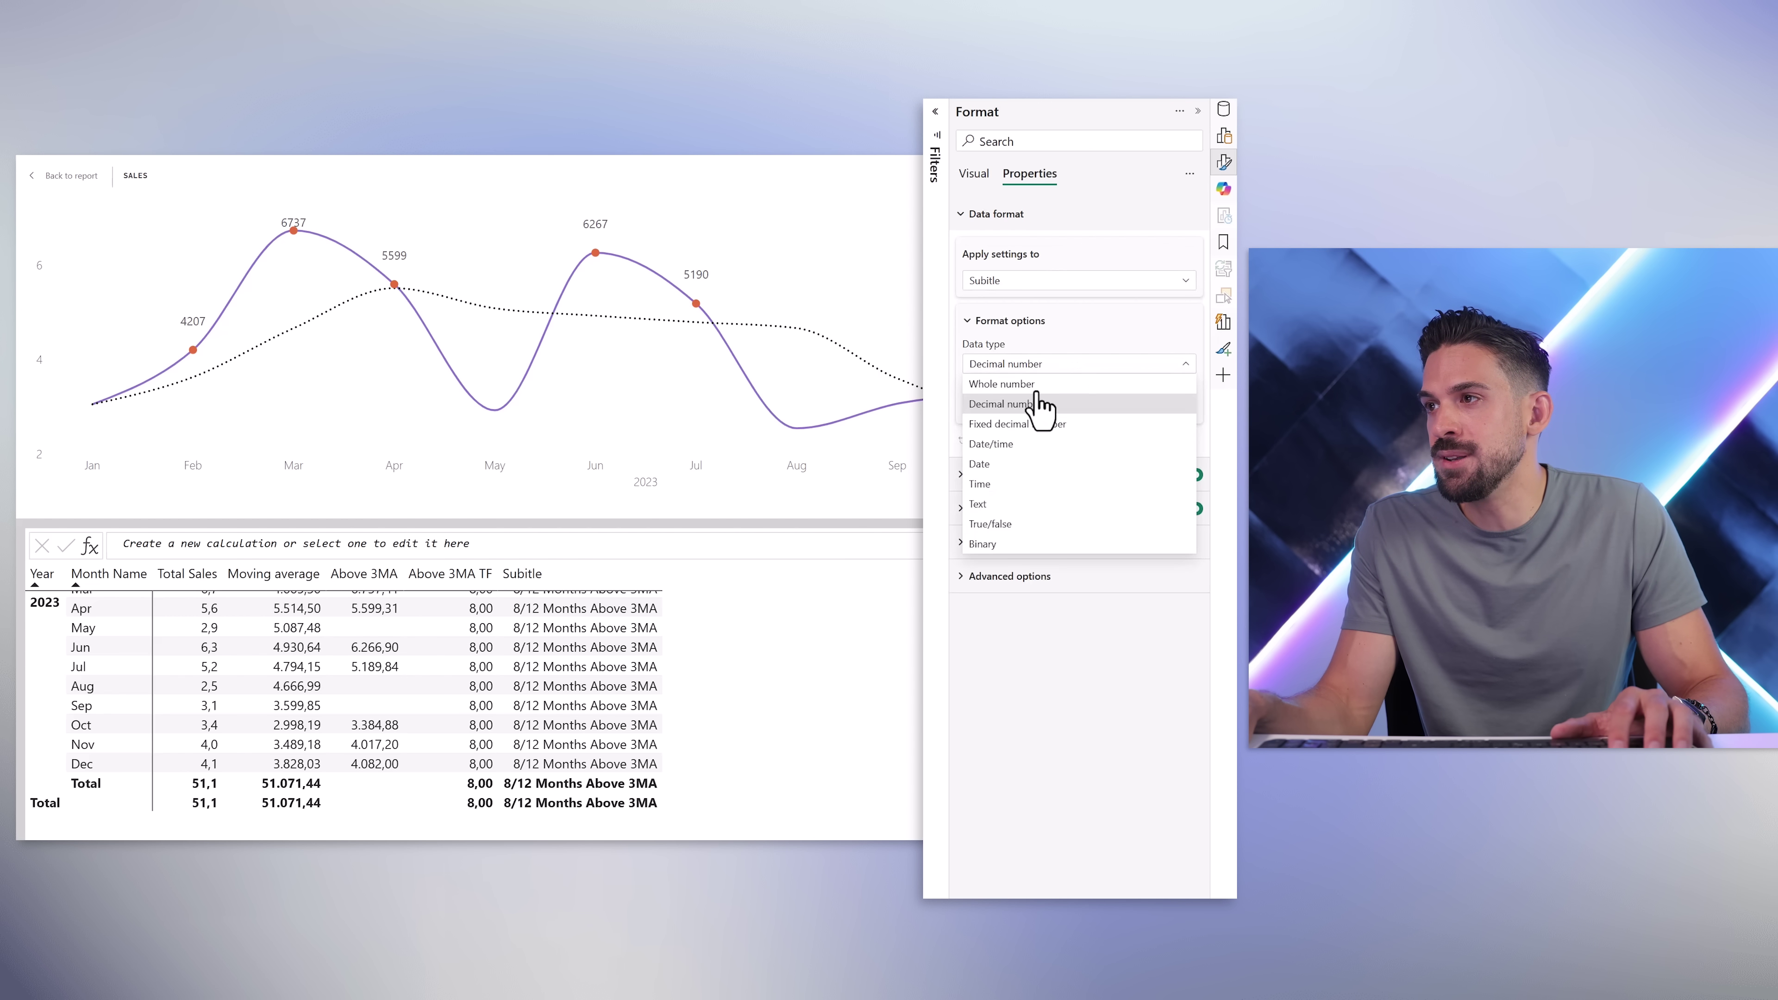
click(994, 506)
click(973, 173)
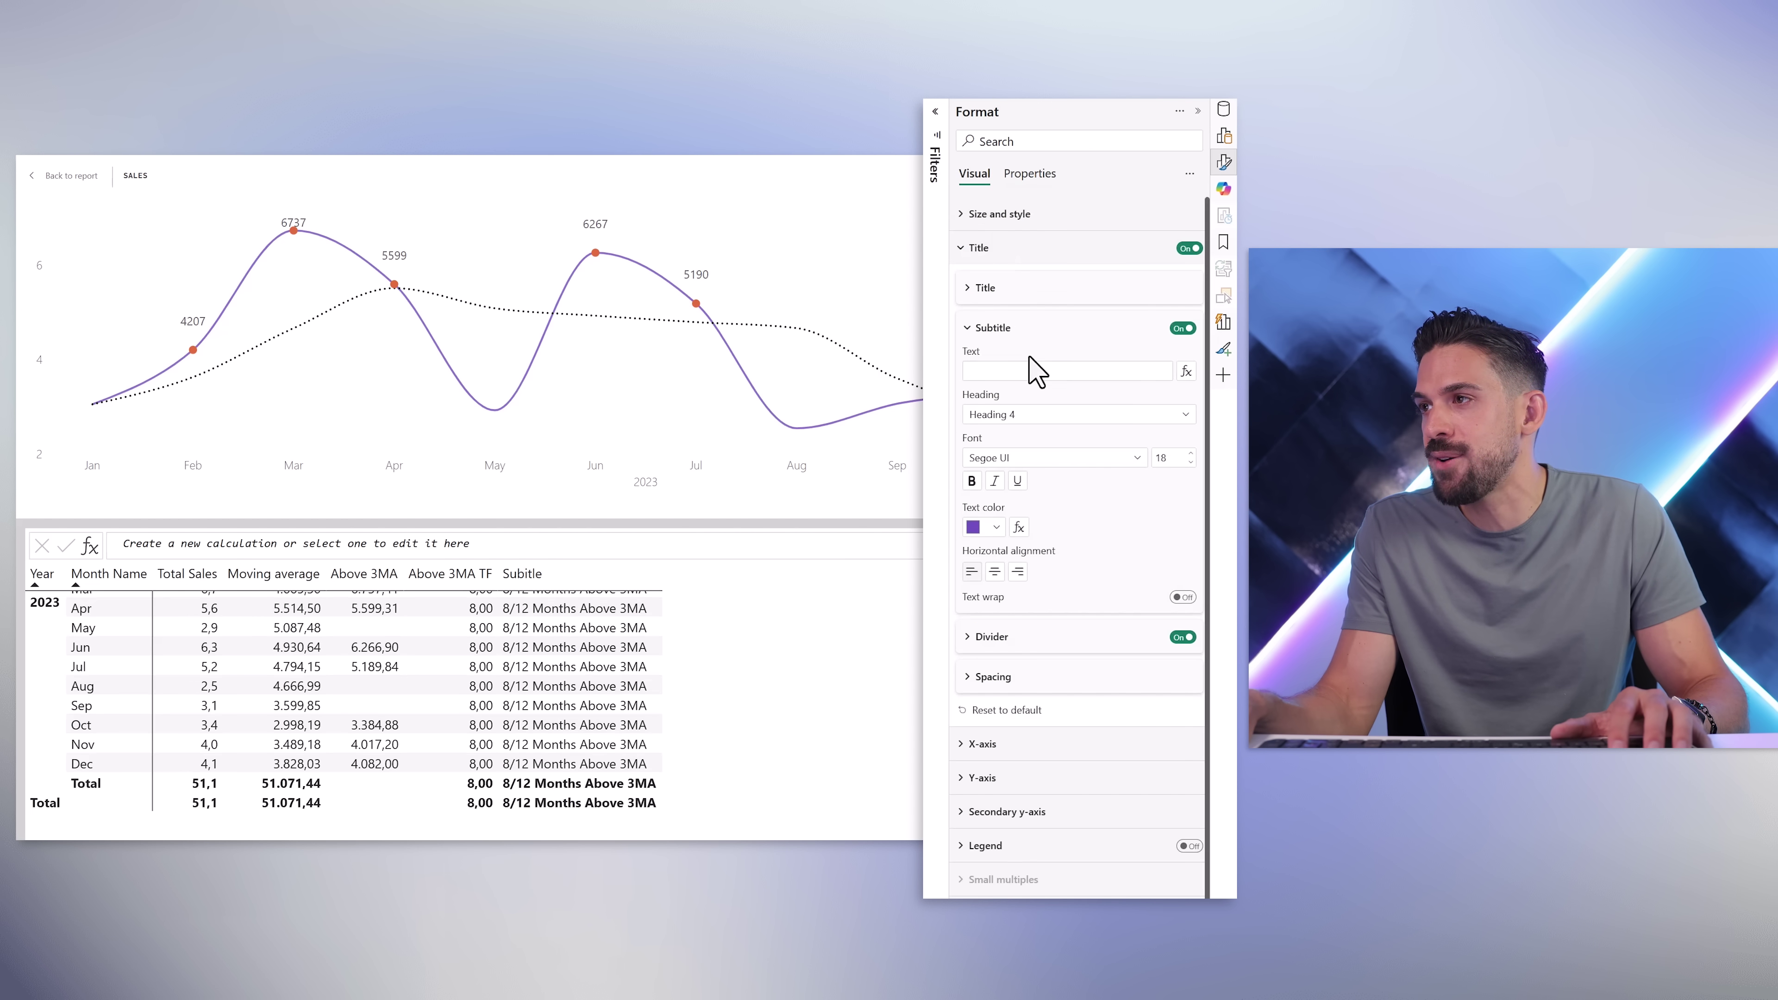
- Base the line chart's subtitle text on the field value of the Subitle measure
click(1185, 372)
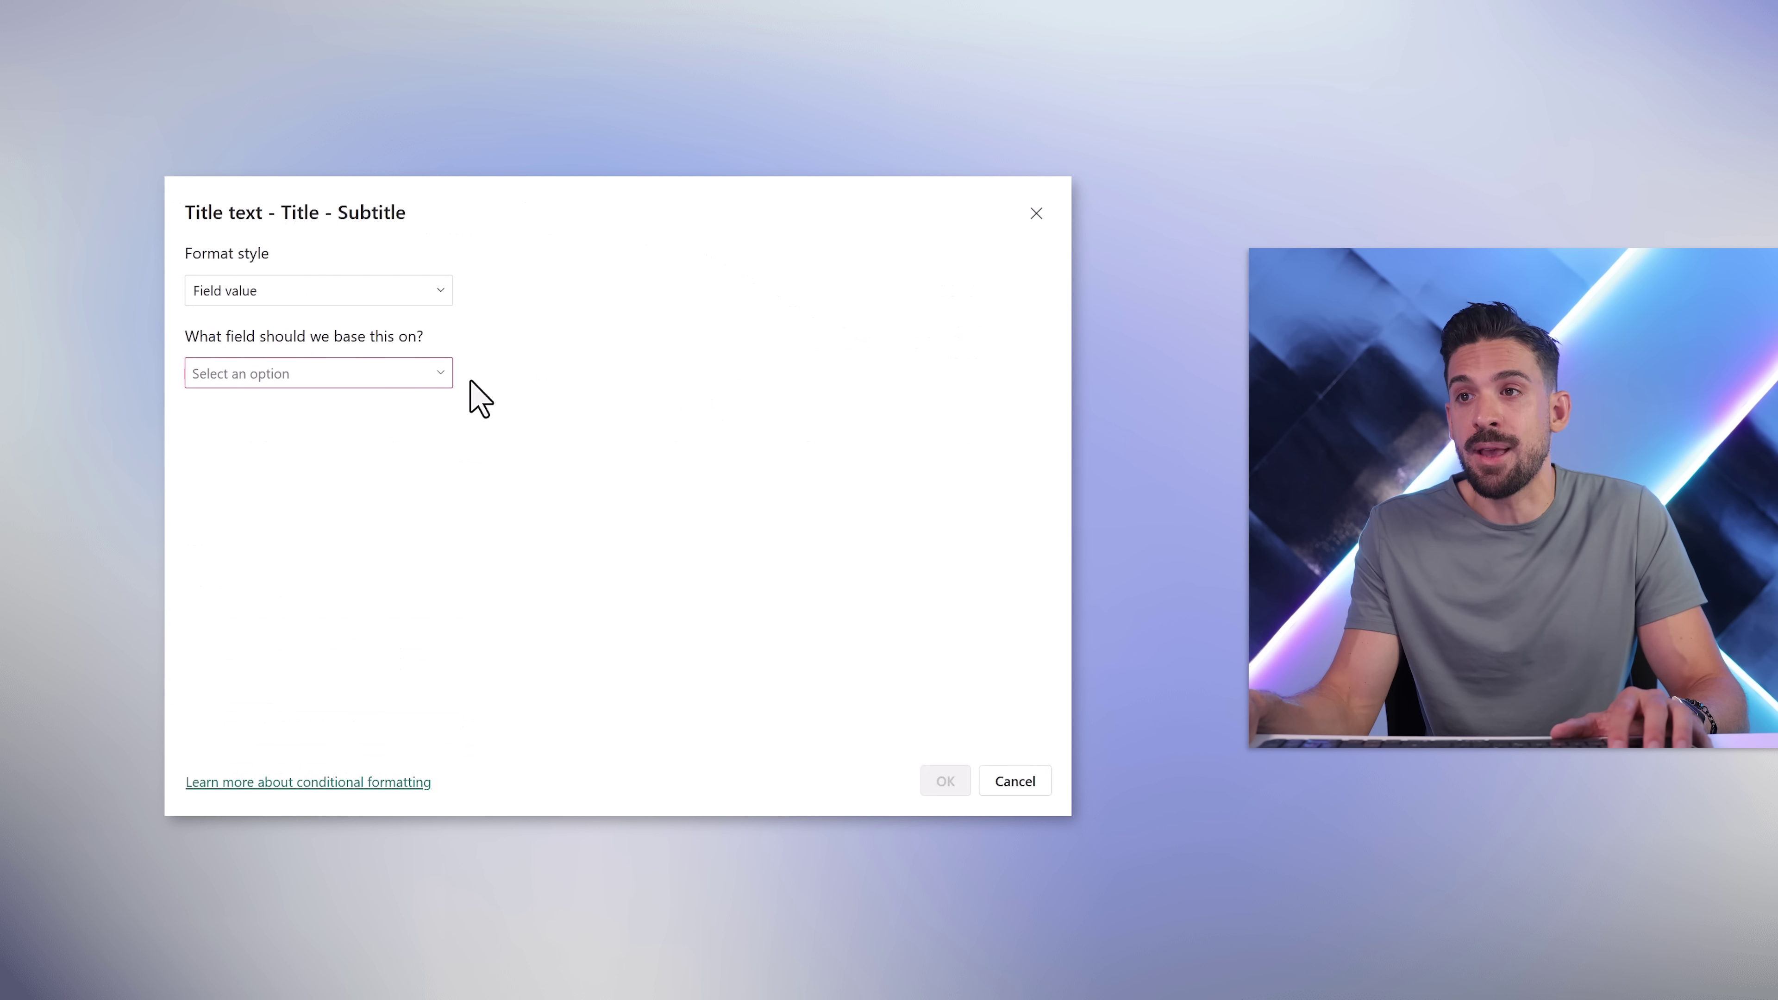
click(439, 376)
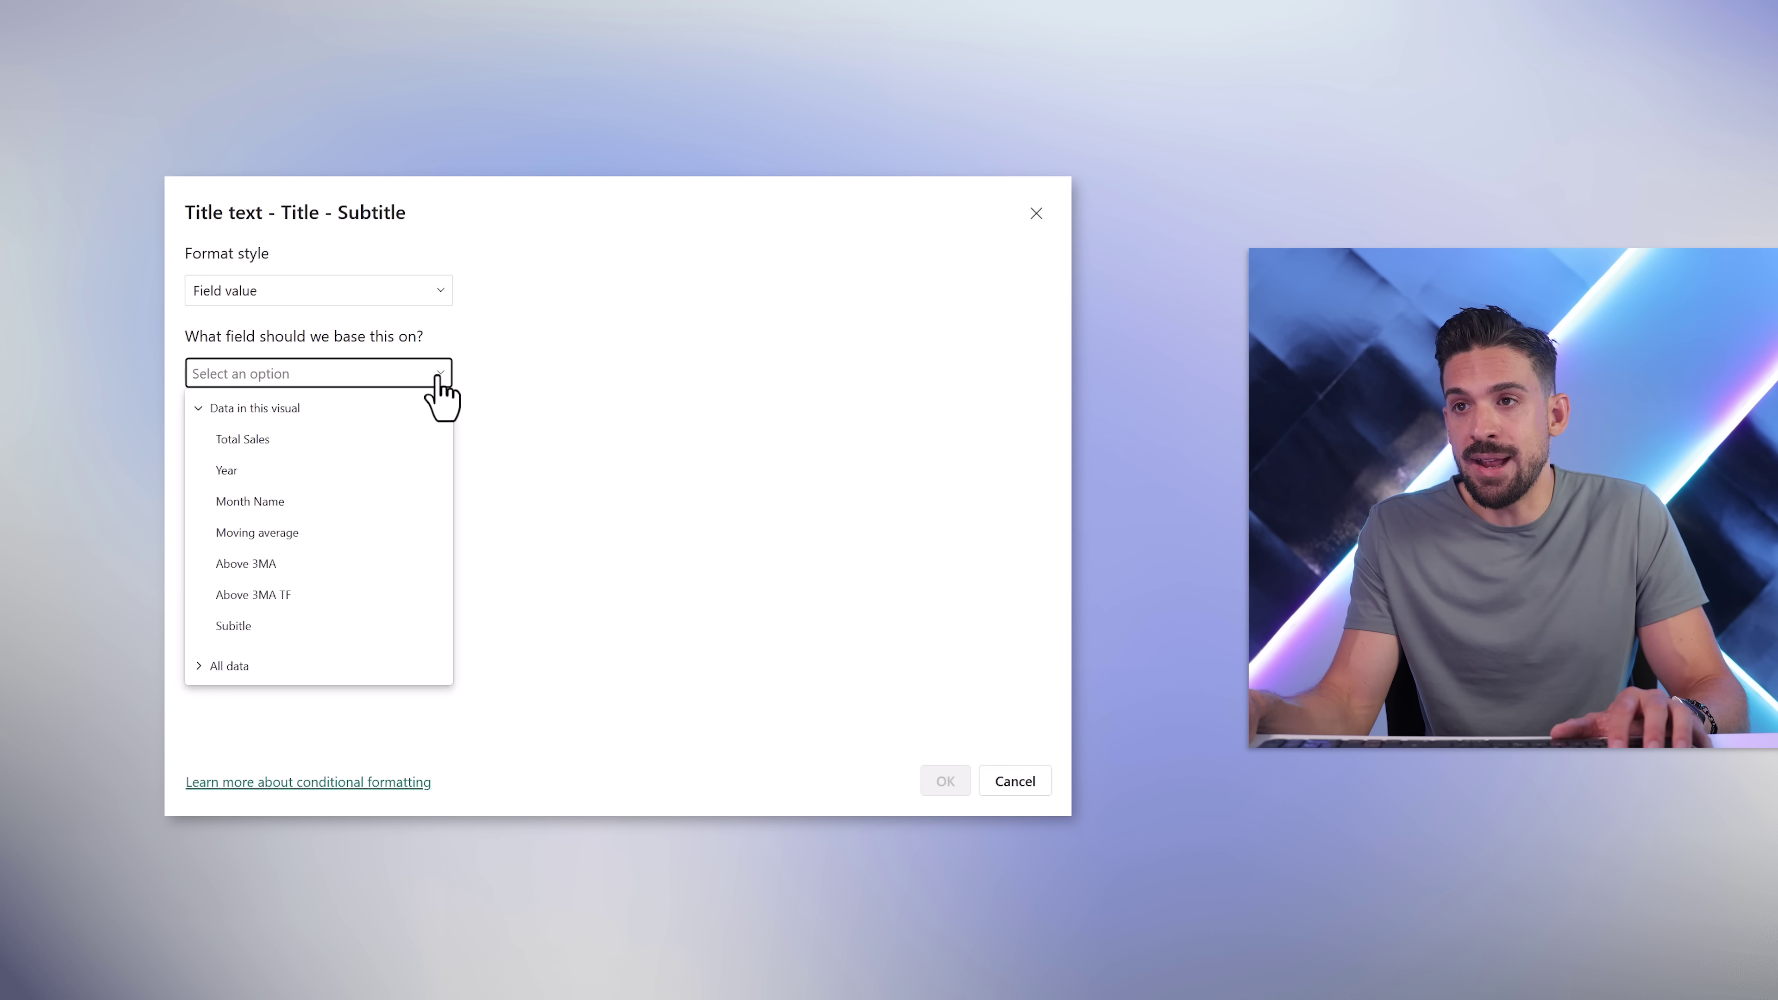
click(259, 631)
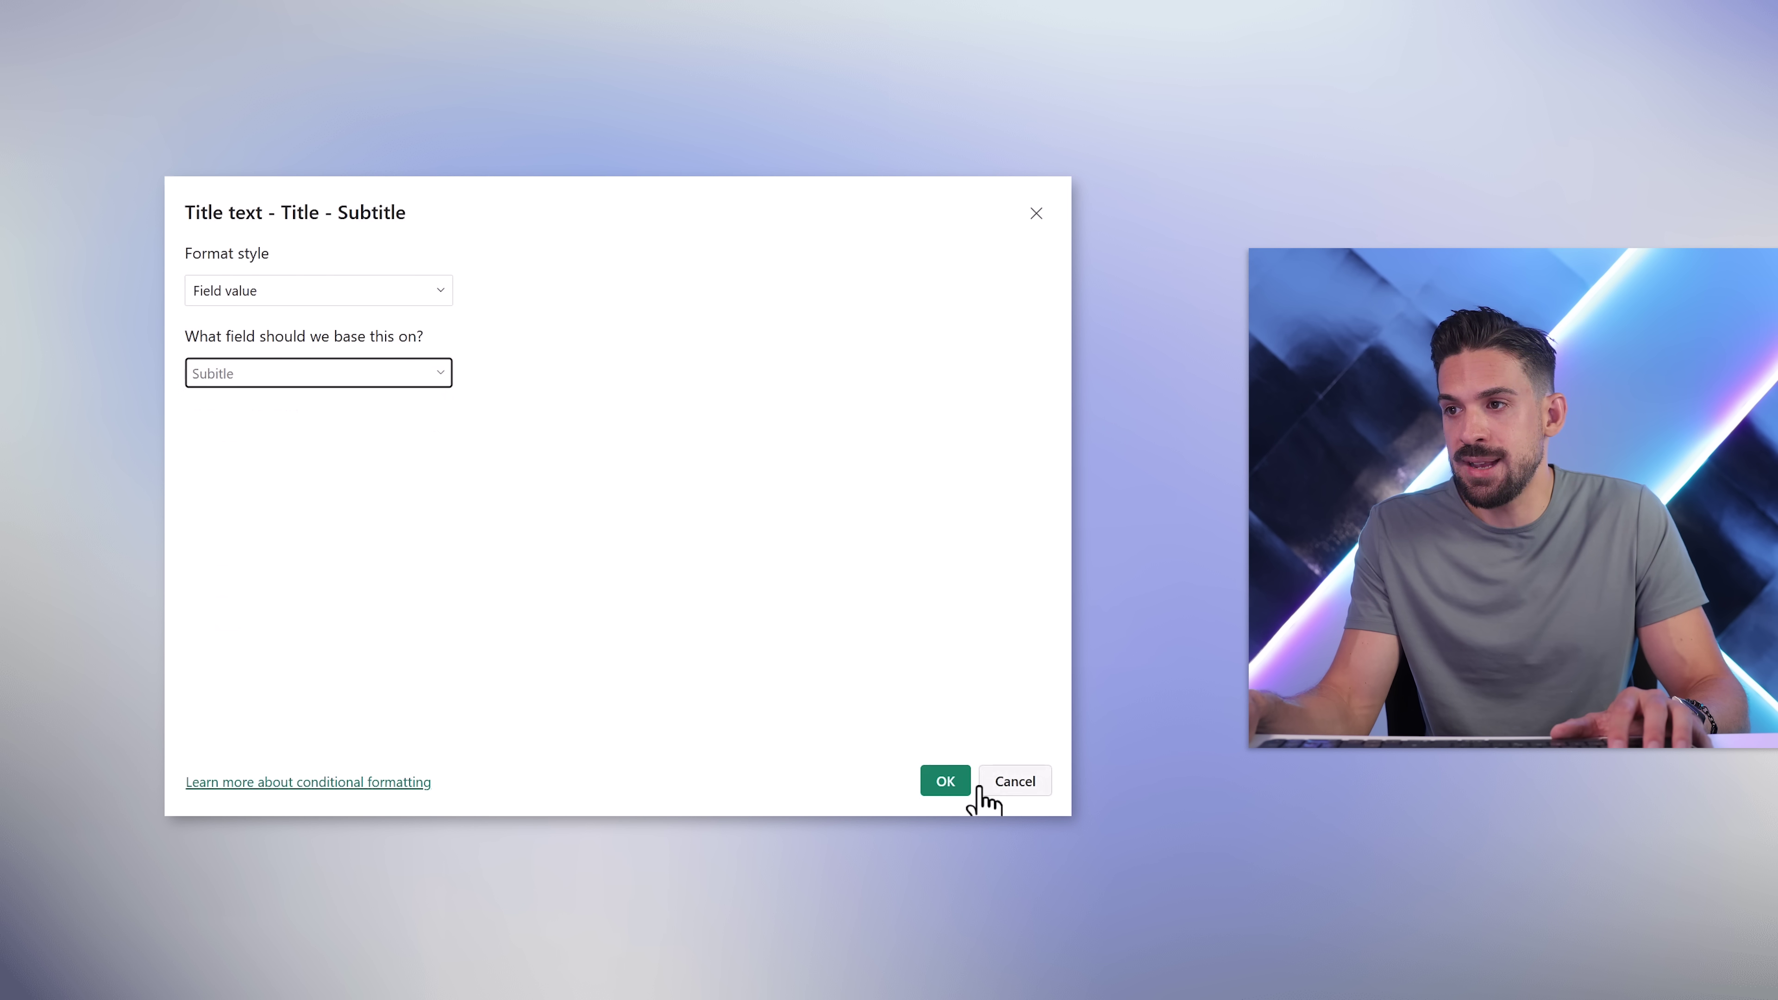
click(945, 781)
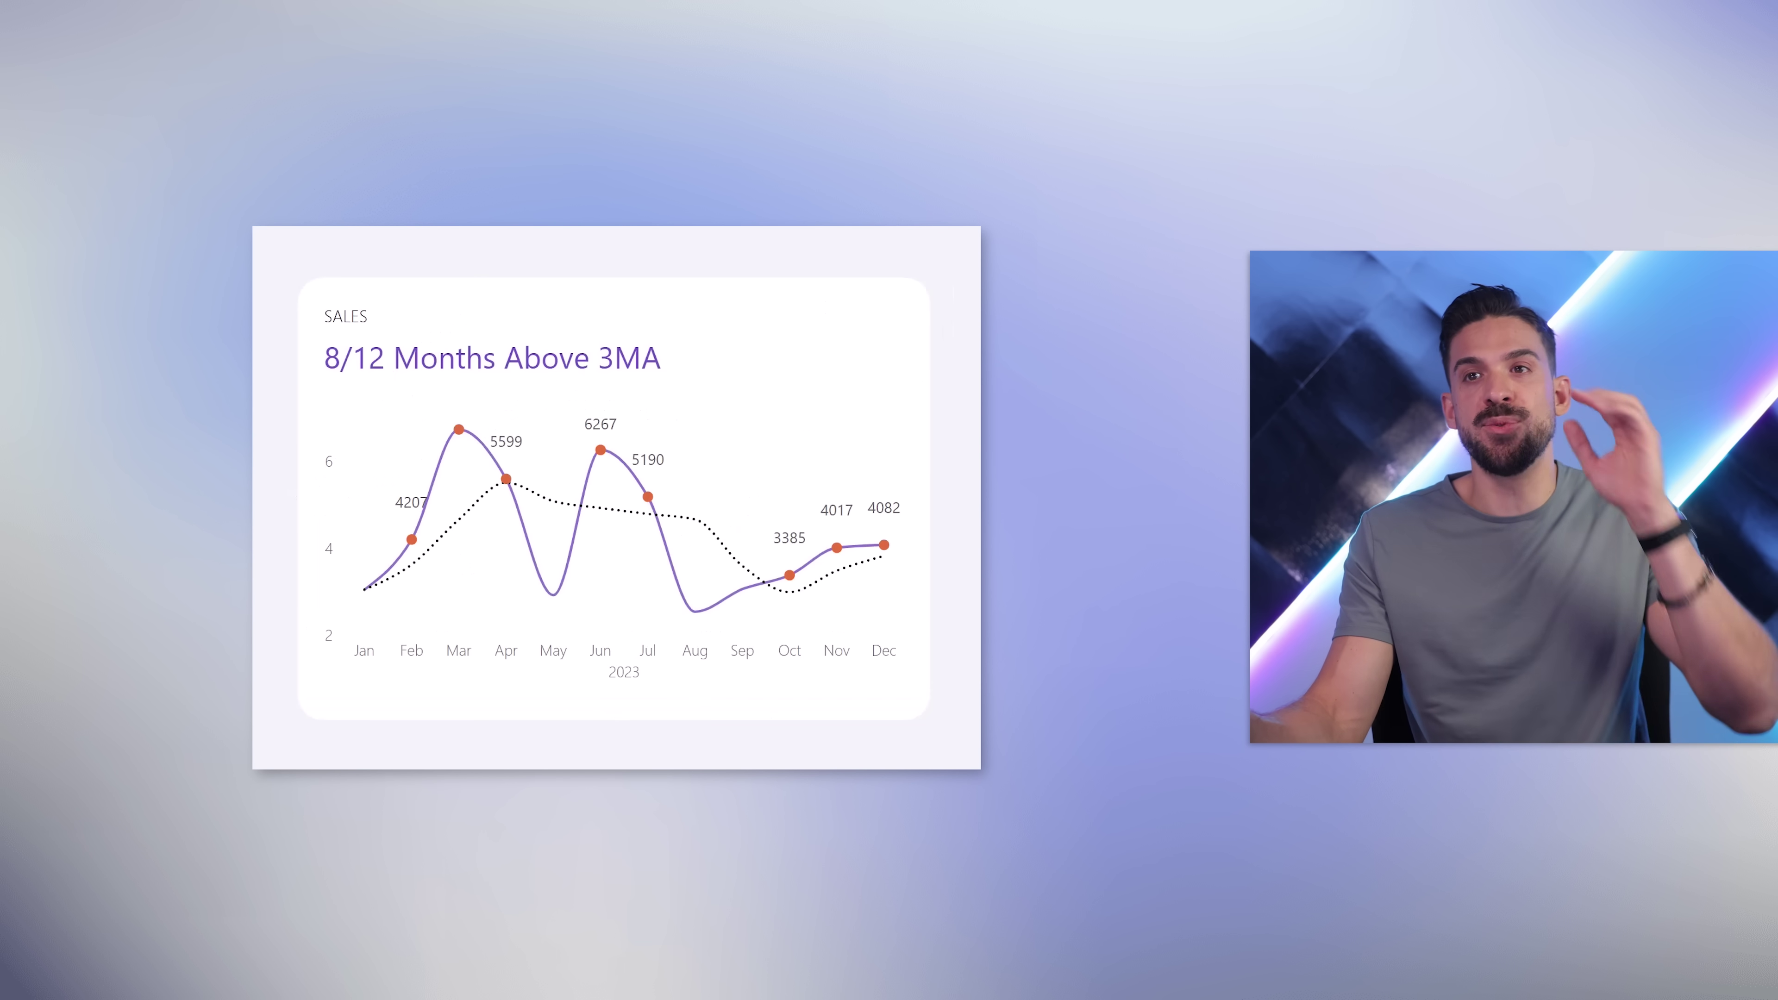
- Bring up the second SALES line chart with its grey MA LOW–MA HIGH band
mouse_move(845, 462)
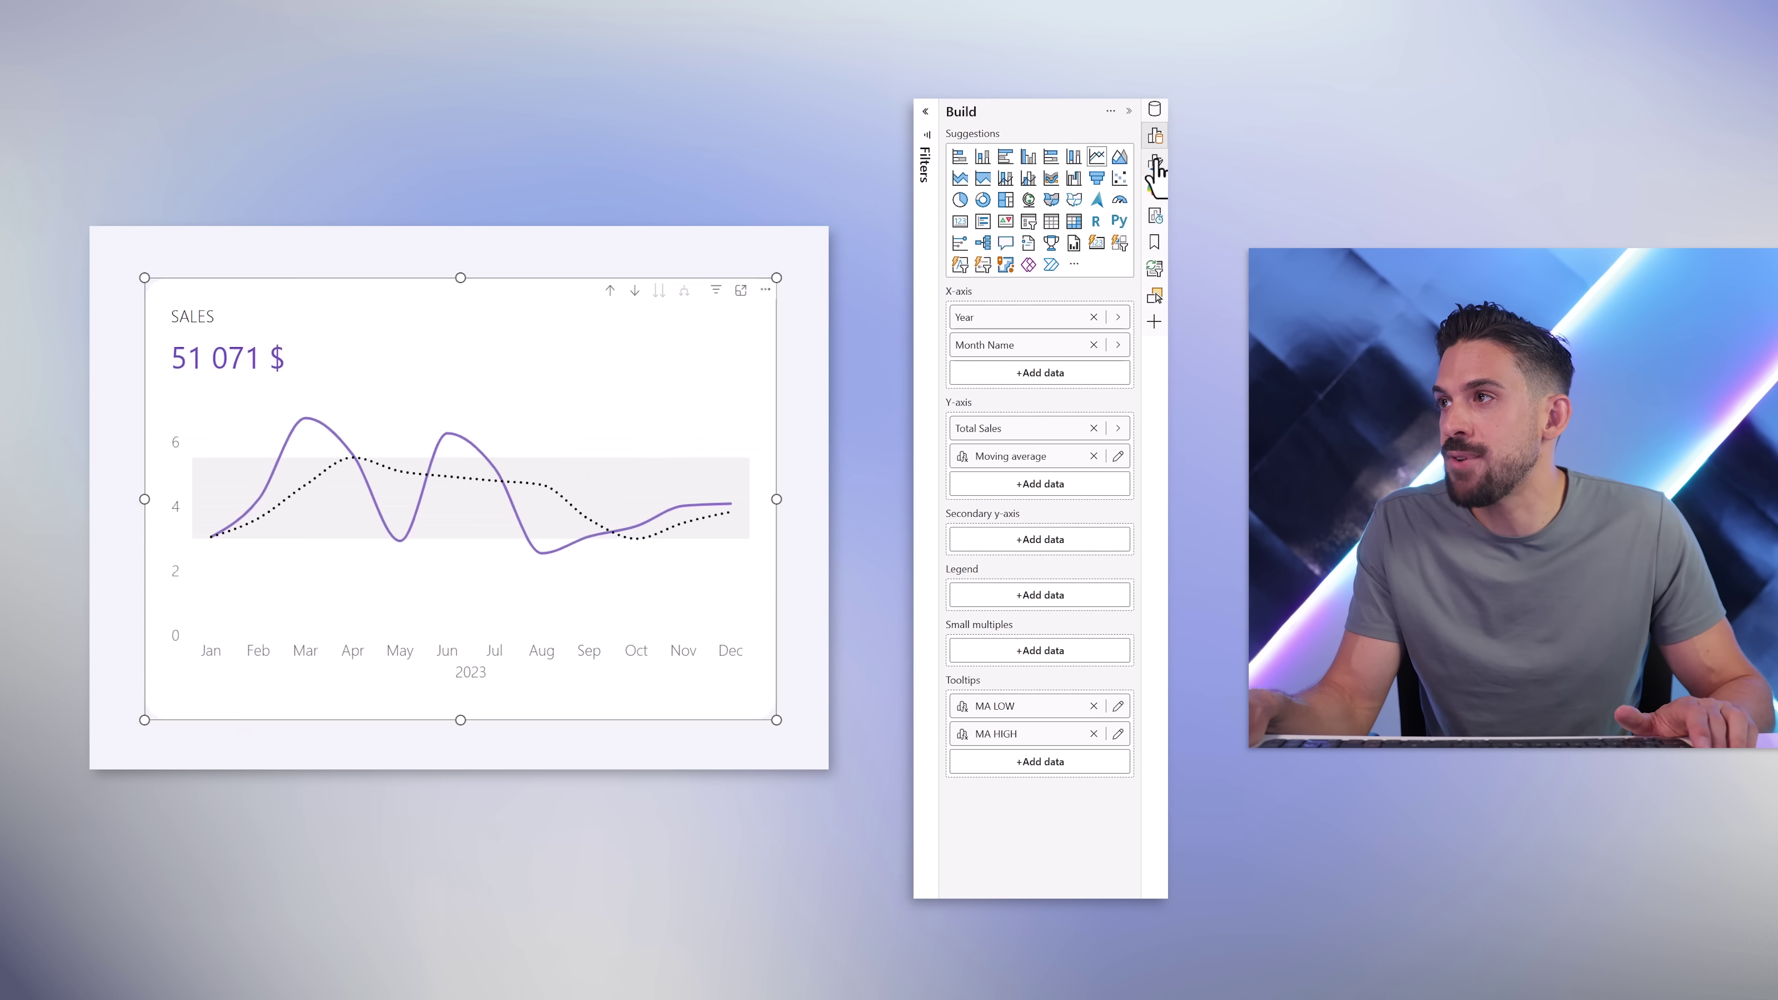
- Verify the band chart's first reference line takes its value from MA HIGH
click(1222, 162)
click(980, 730)
scroll(1003, 754, down, 4)
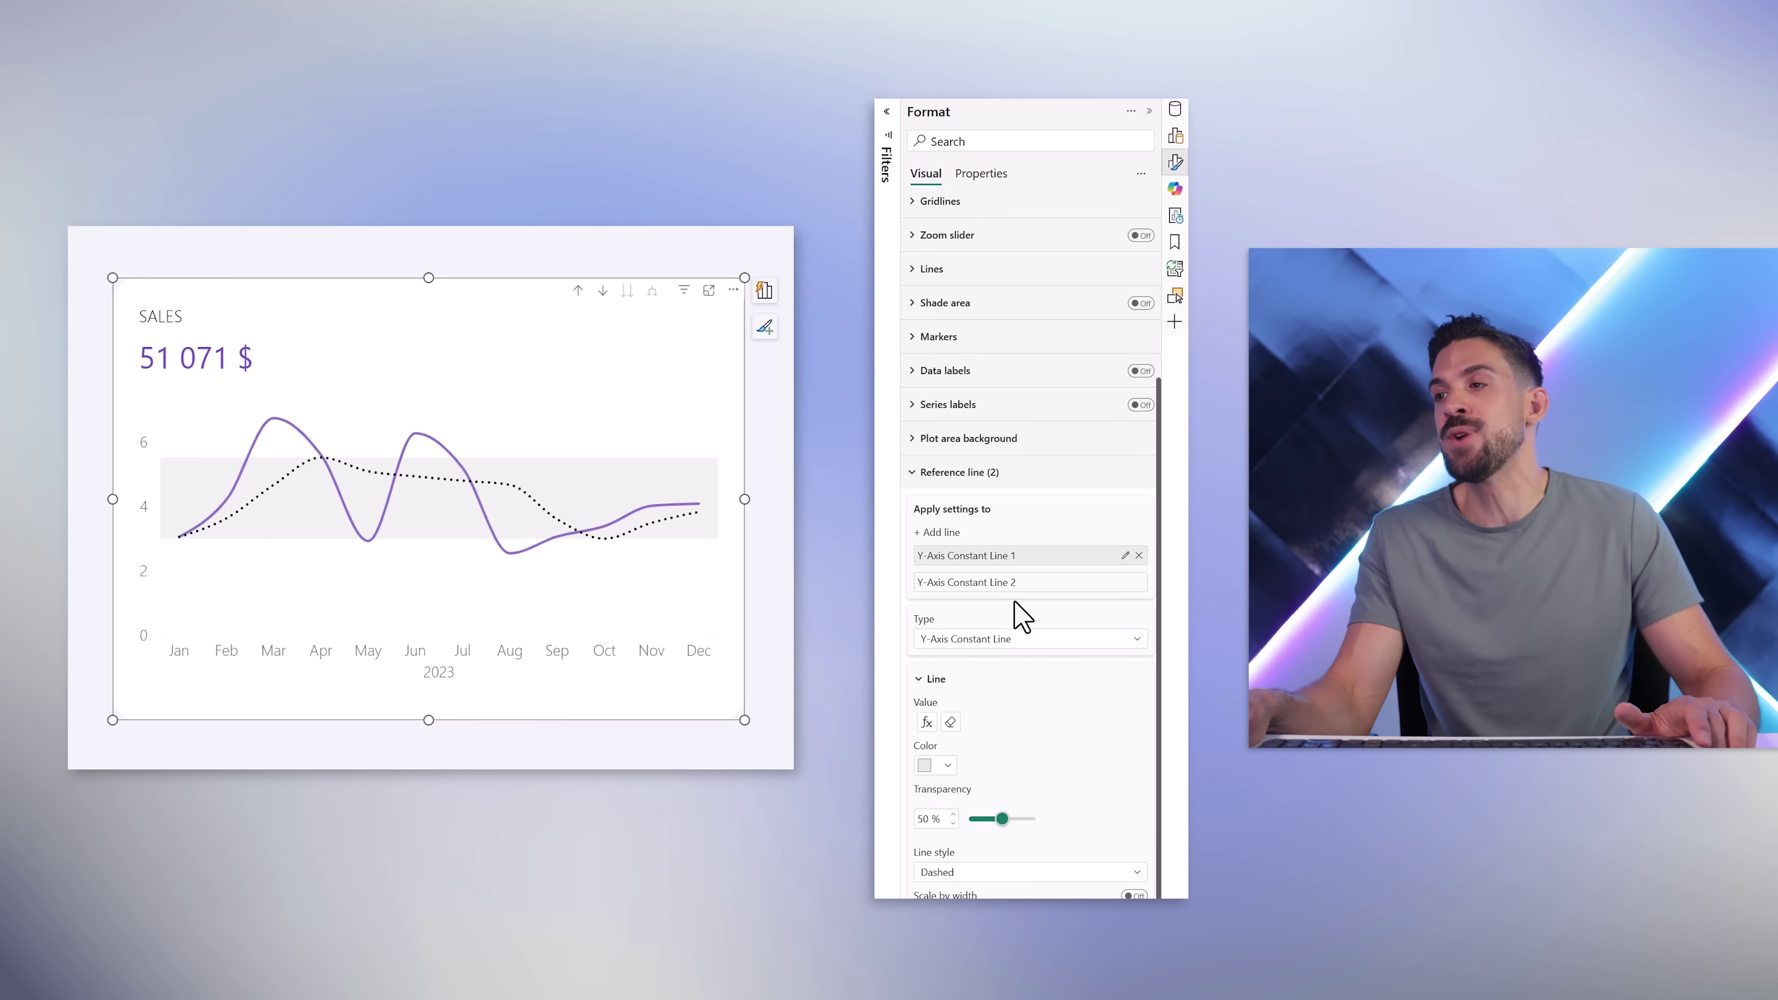
click(926, 723)
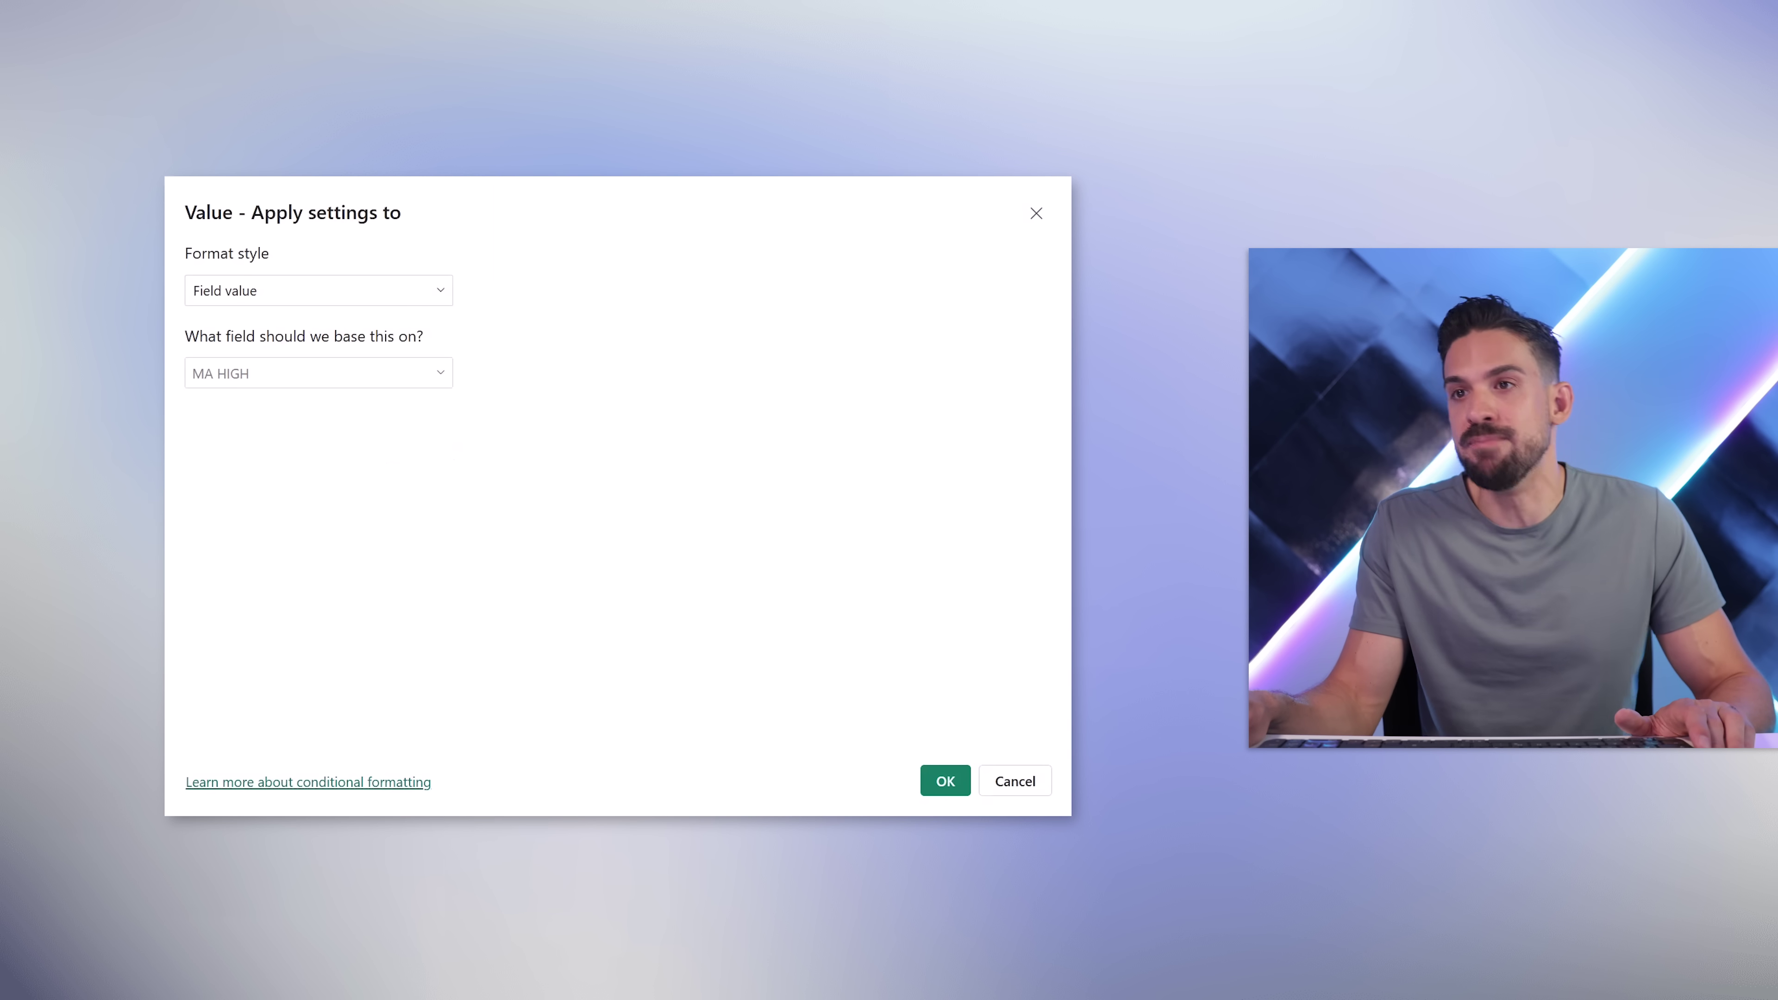
click(987, 778)
scroll(952, 707, down, 3)
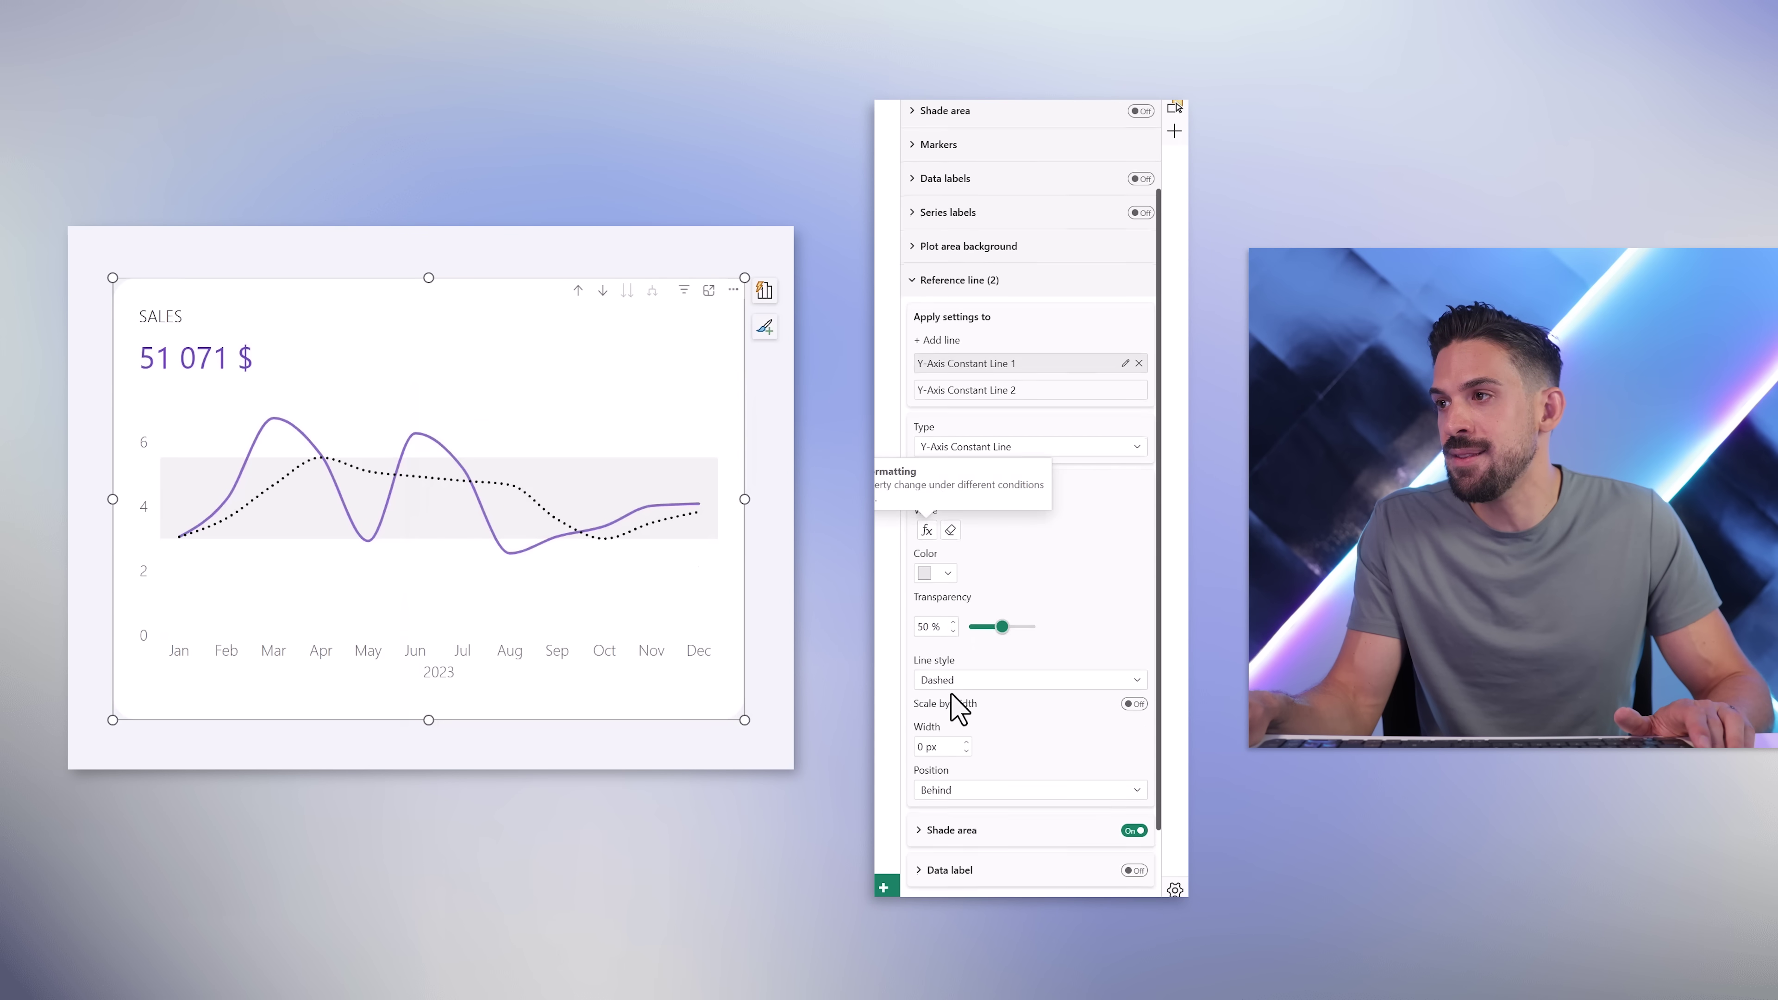
click(933, 396)
- Shade the area under reference Line 2, trying orange before settling on white
click(980, 744)
scroll(984, 757, down, 3)
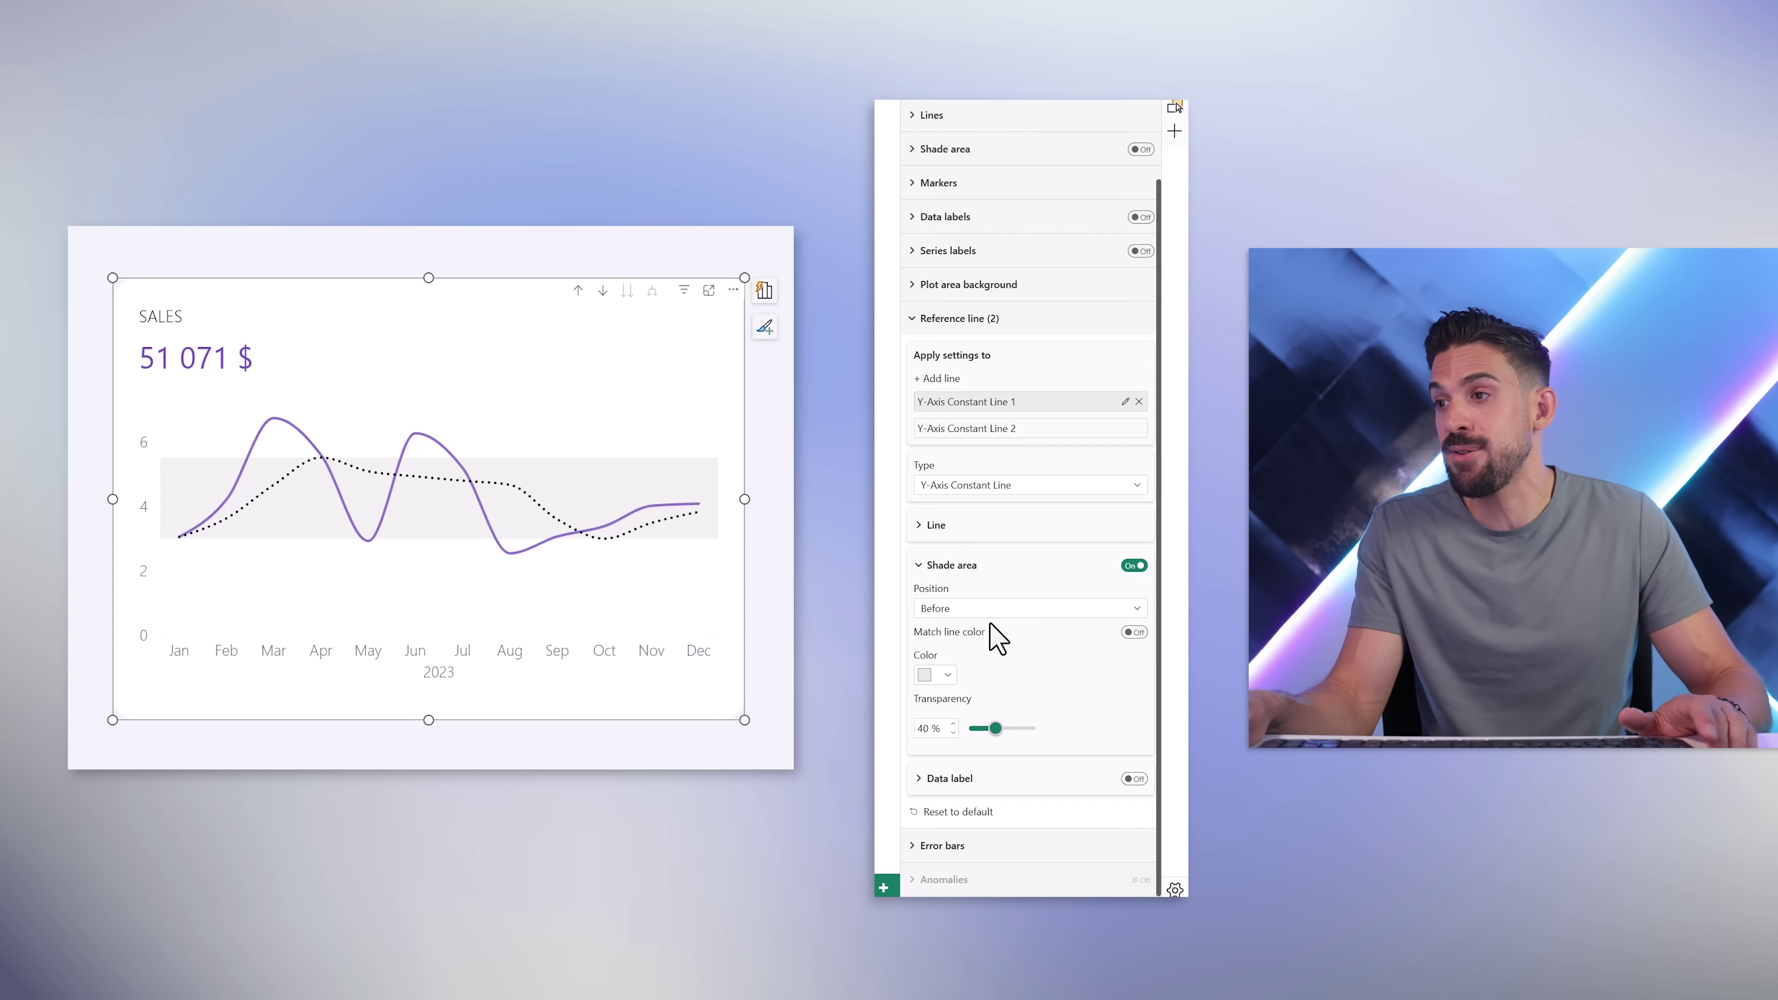
scroll(1014, 735, up, 3)
scroll(1004, 655, down, 3)
click(1002, 458)
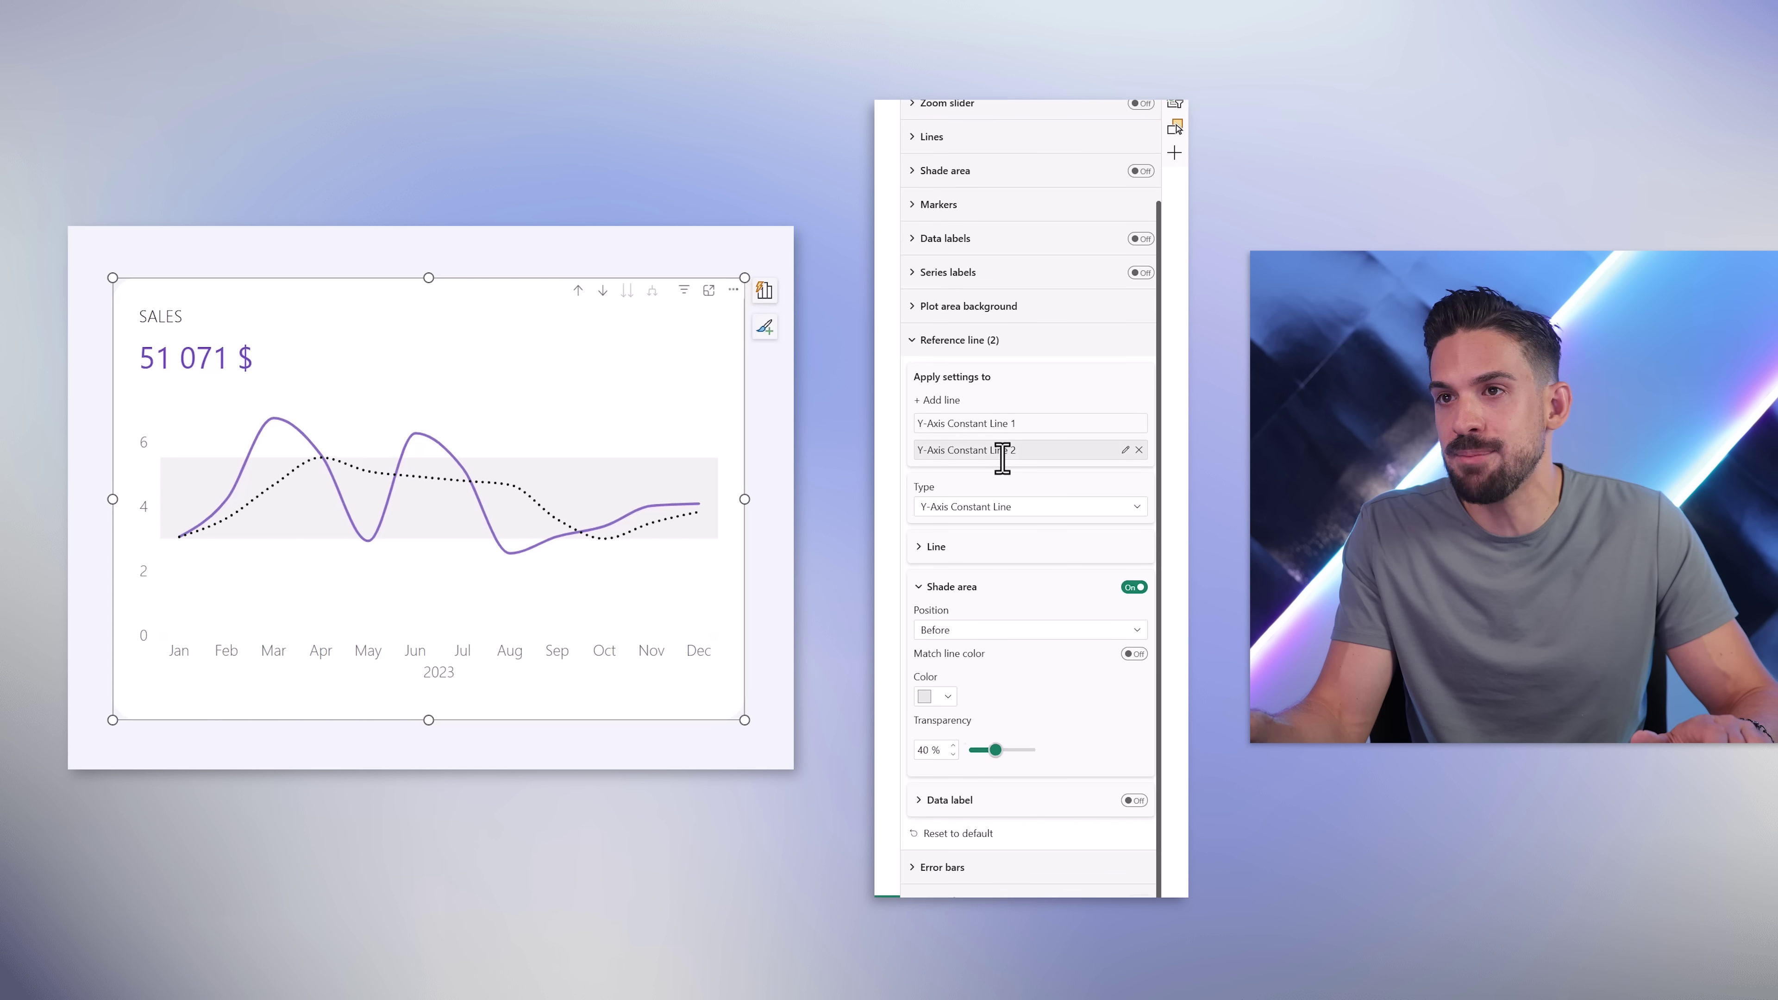
click(947, 676)
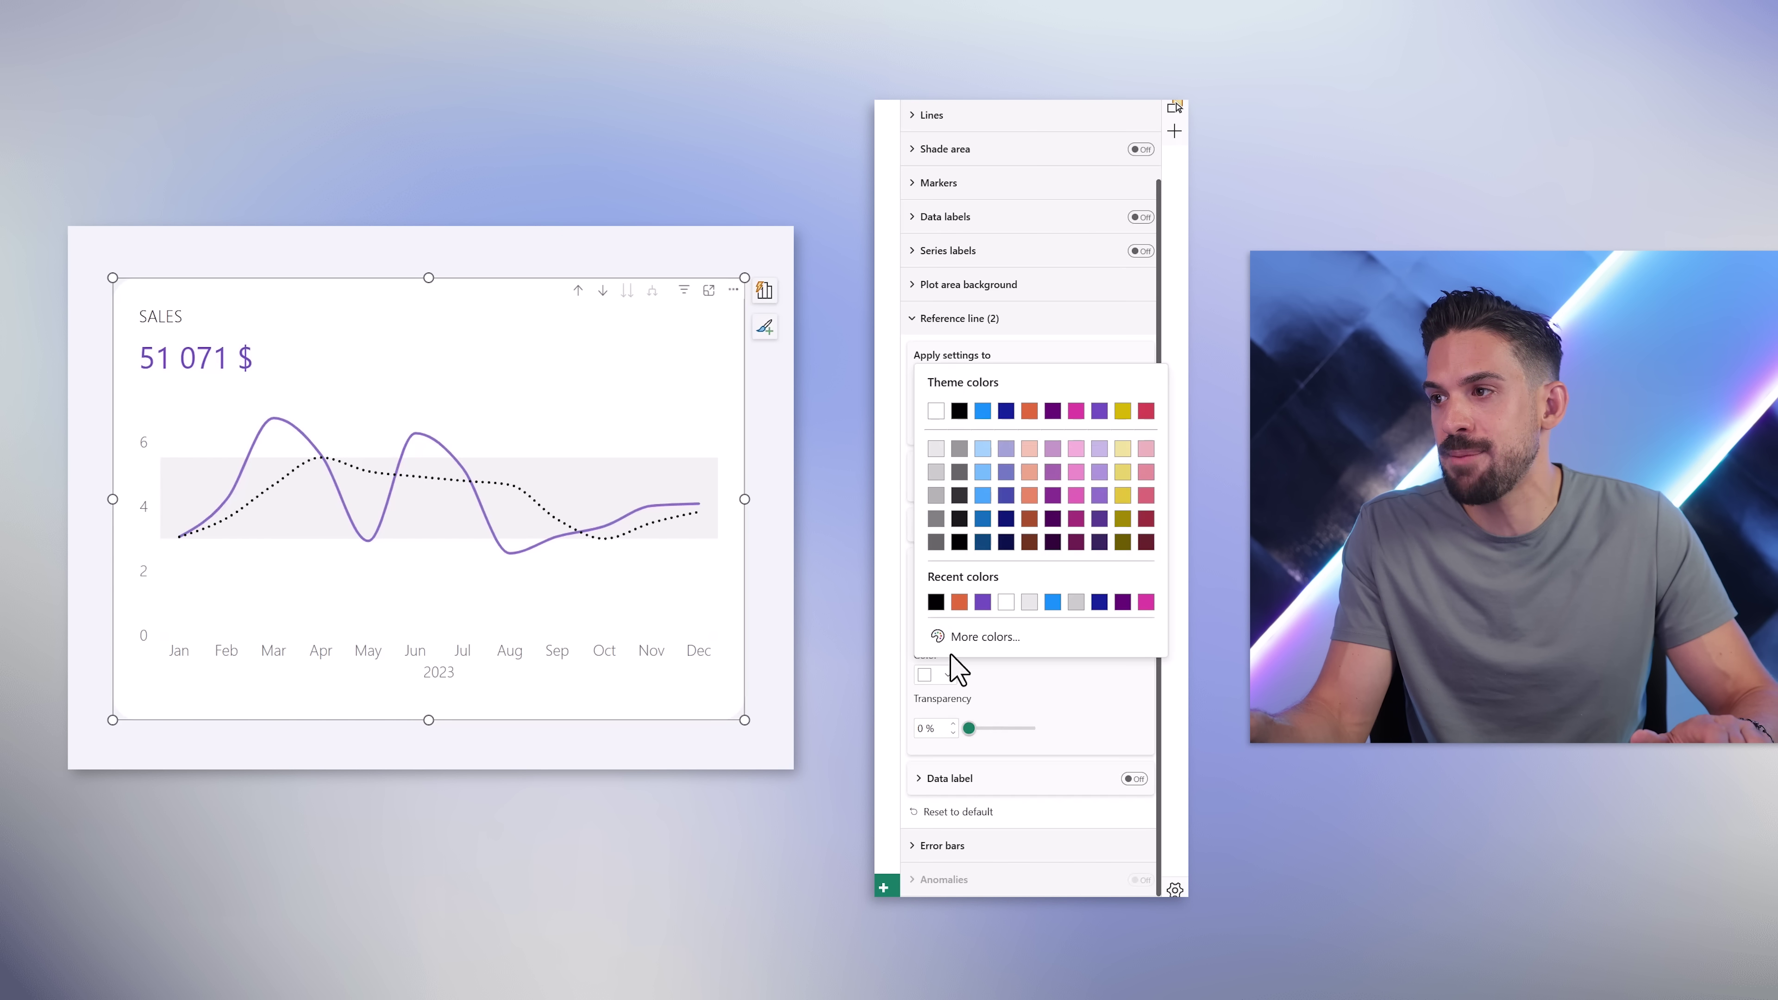
click(956, 611)
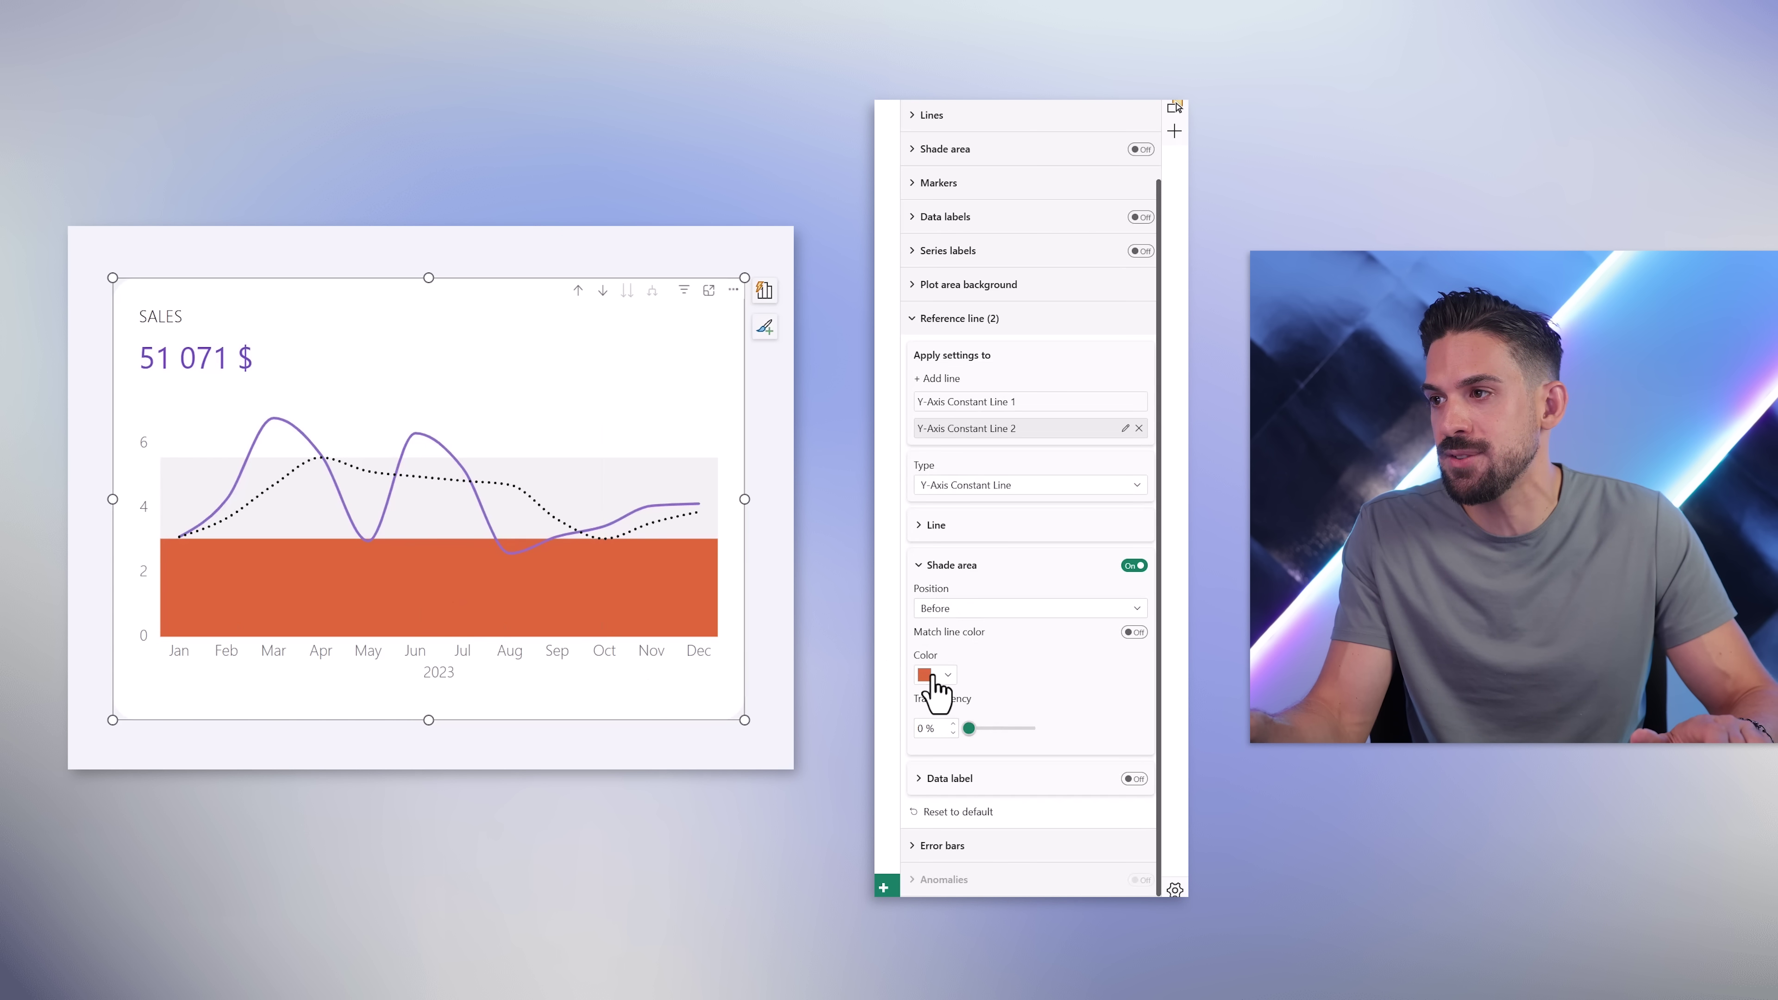
click(936, 677)
click(941, 408)
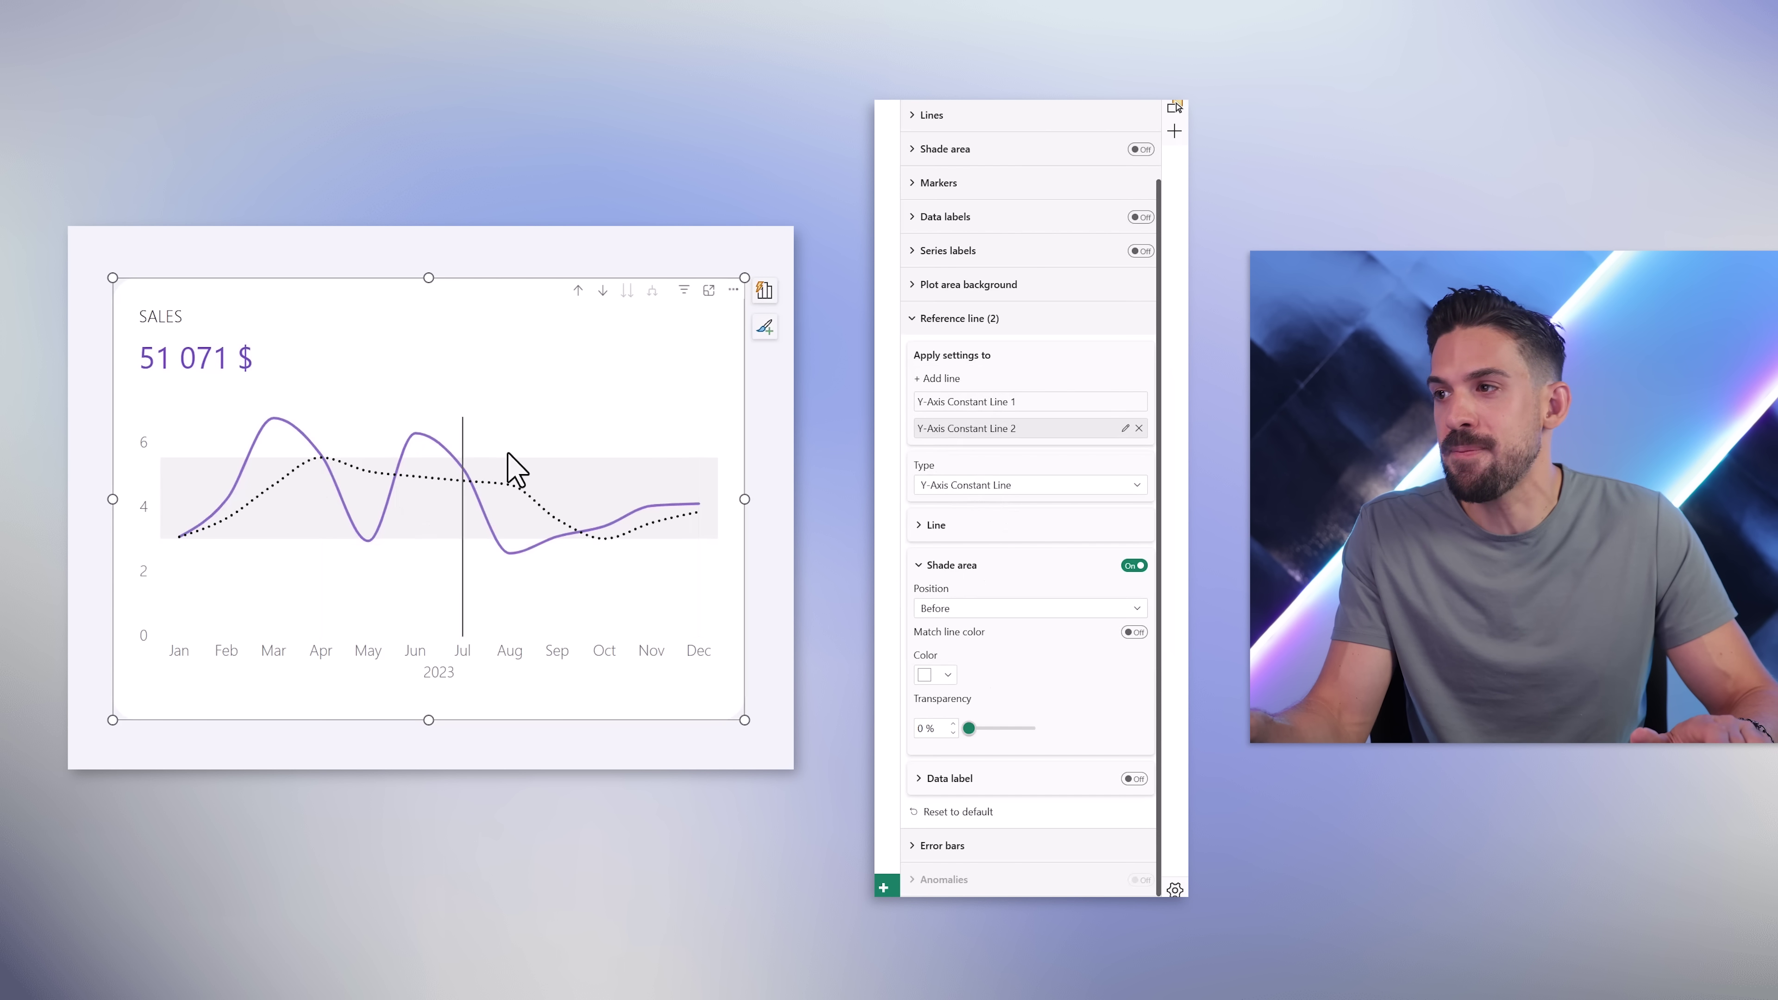
click(956, 401)
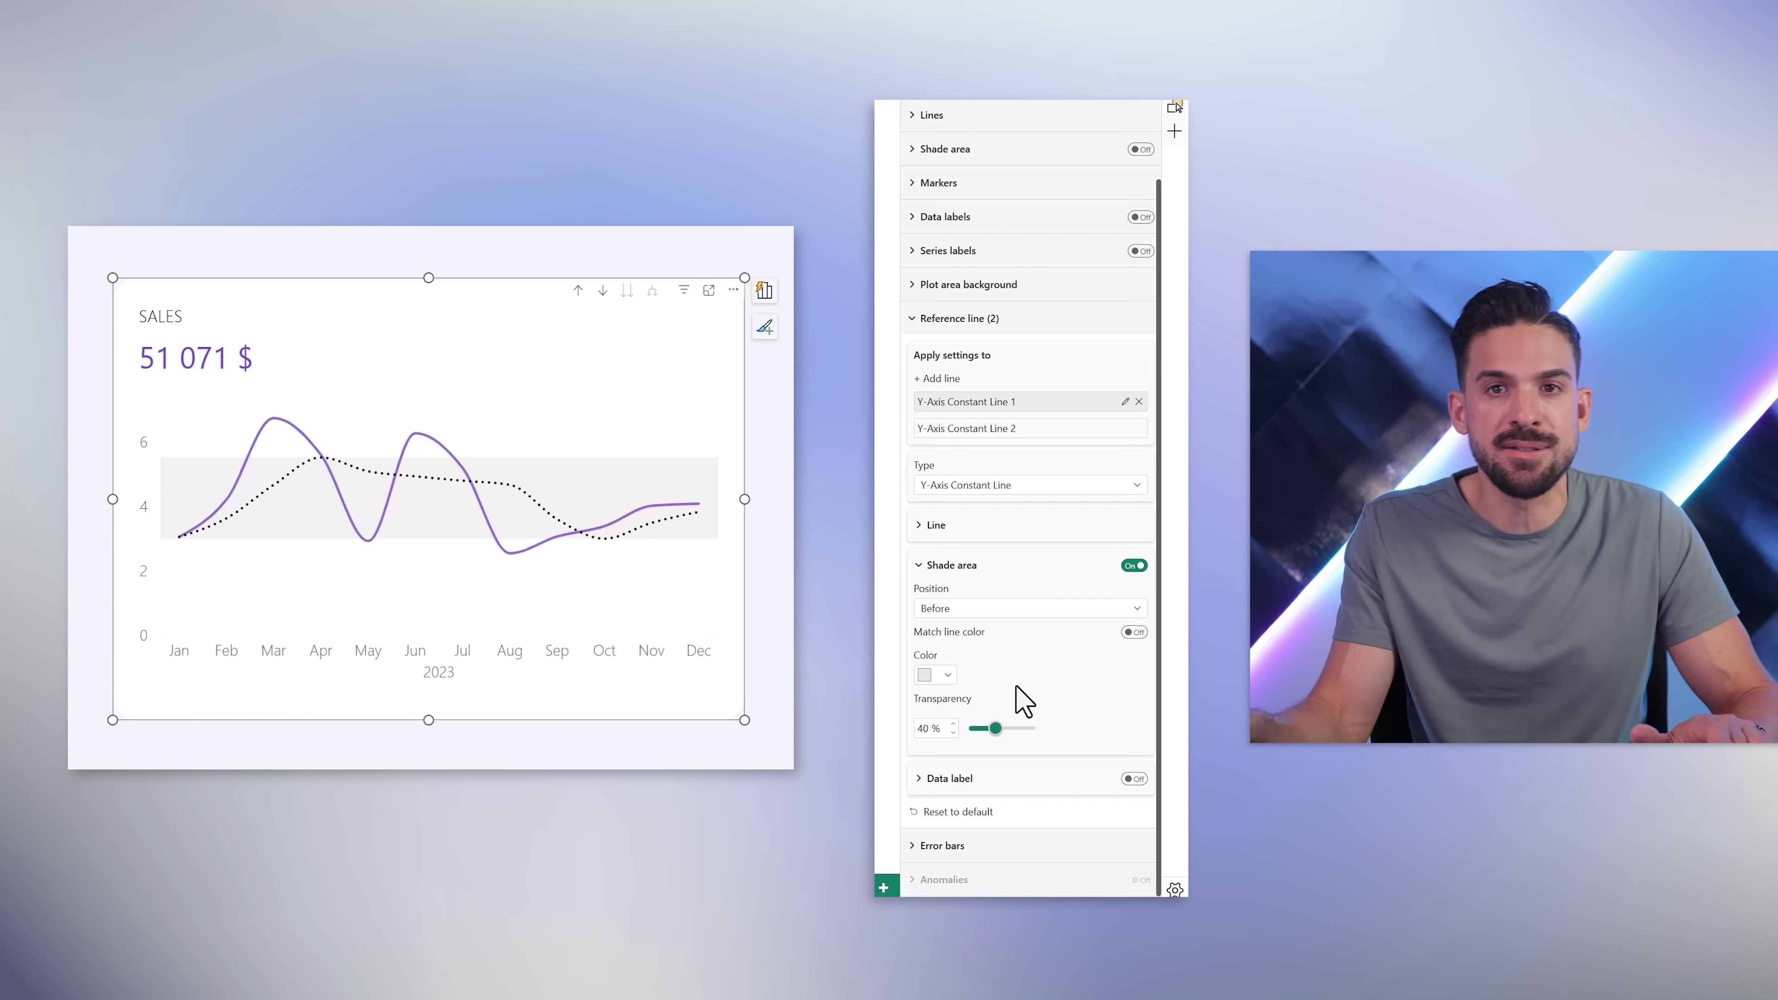
mouse_move(465, 433)
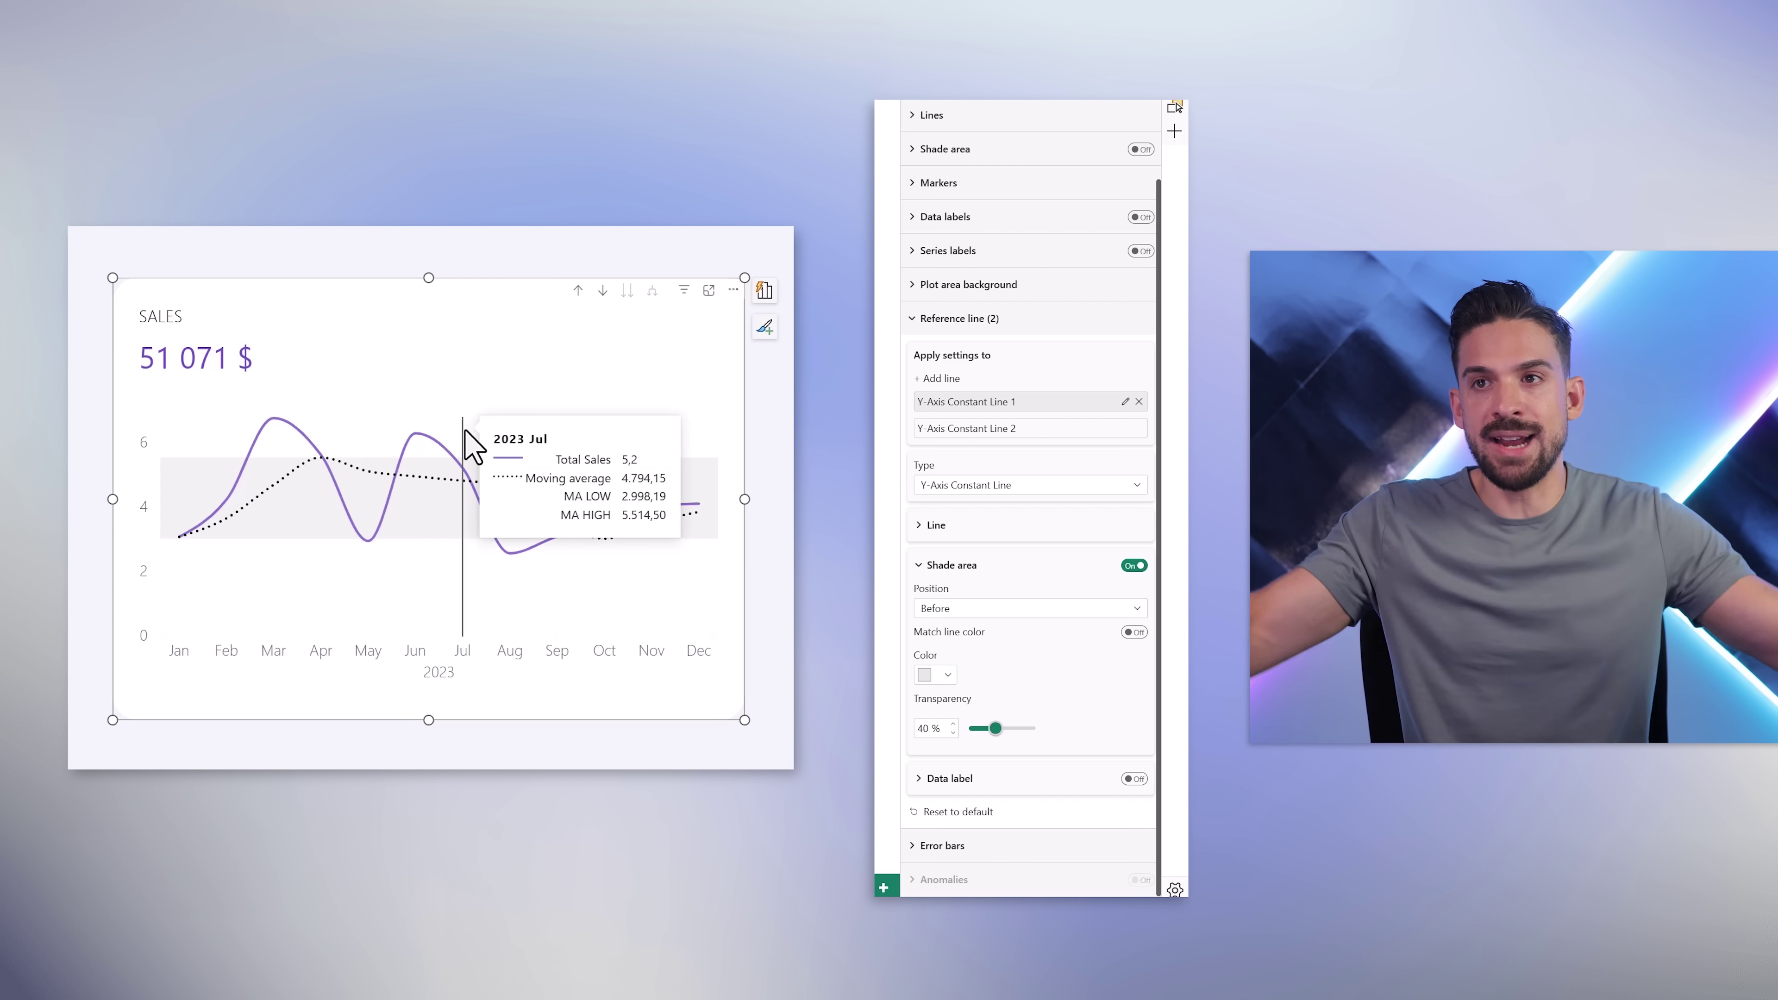